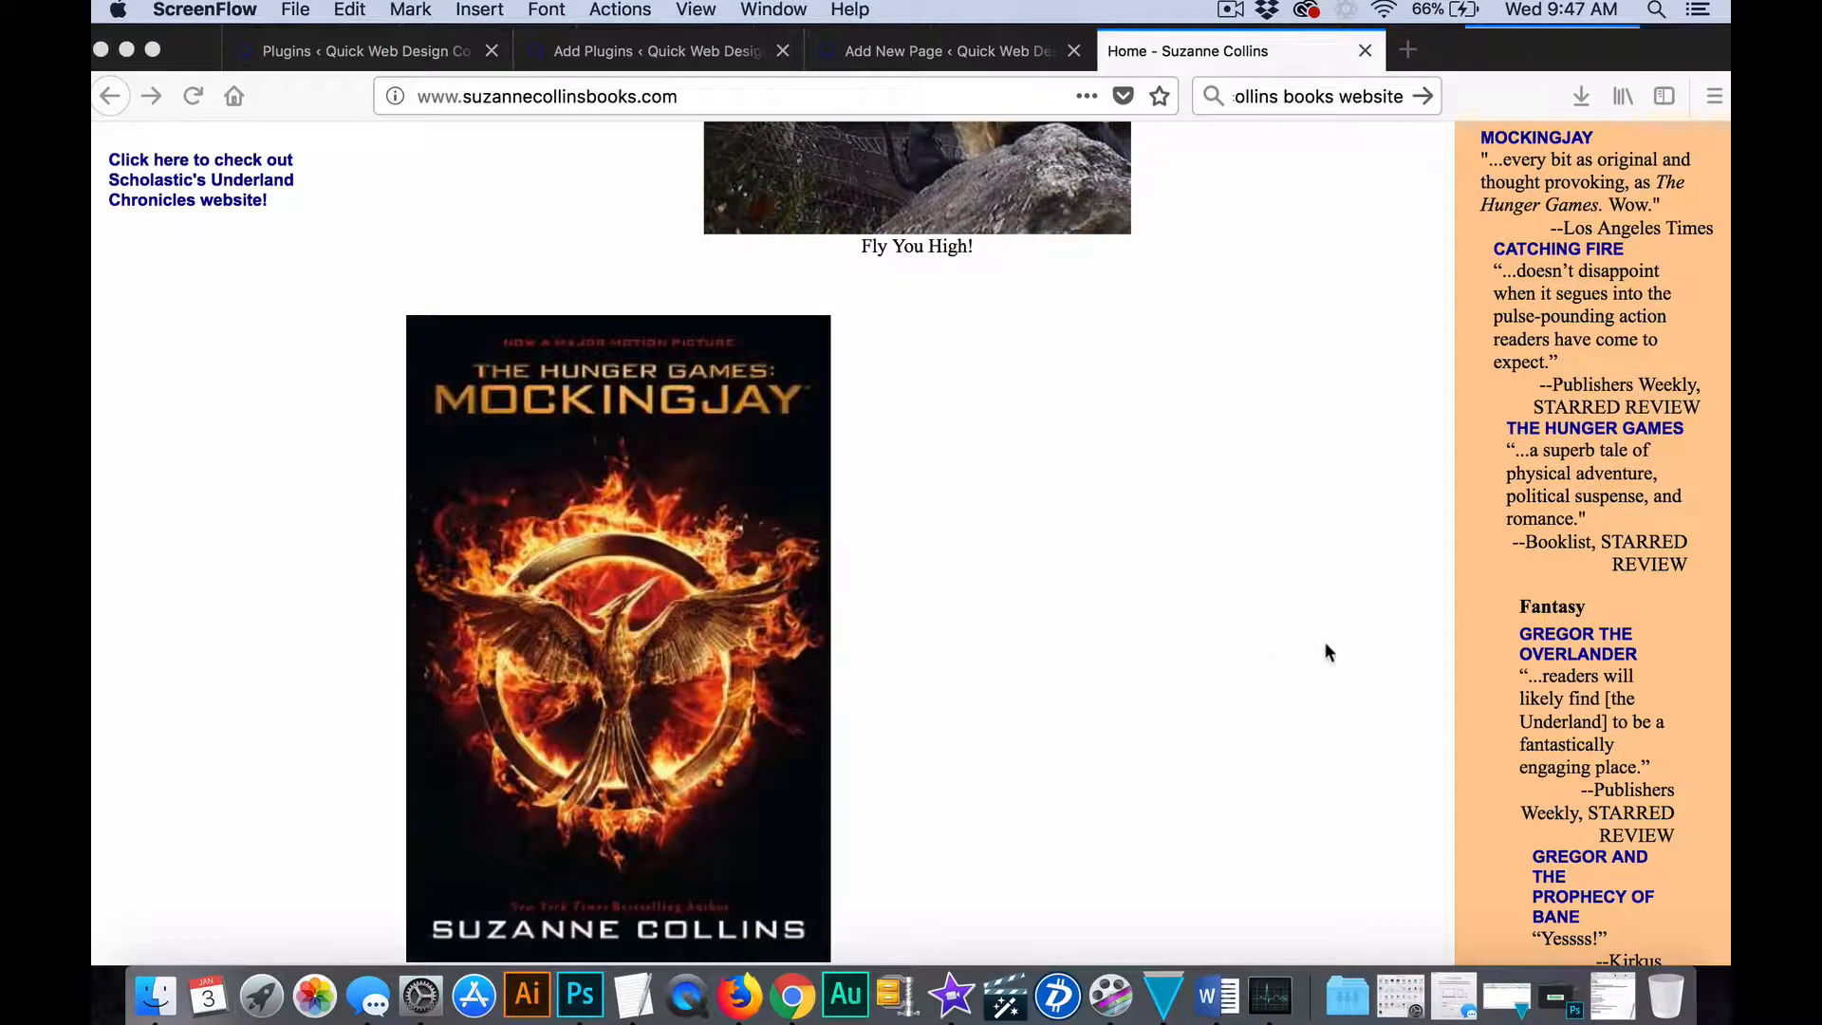
Look over the Suzanne Collins home page, from the header and welcome text to the Mockingjay cover and reviews.
scroll(1326, 644, "up", 5)
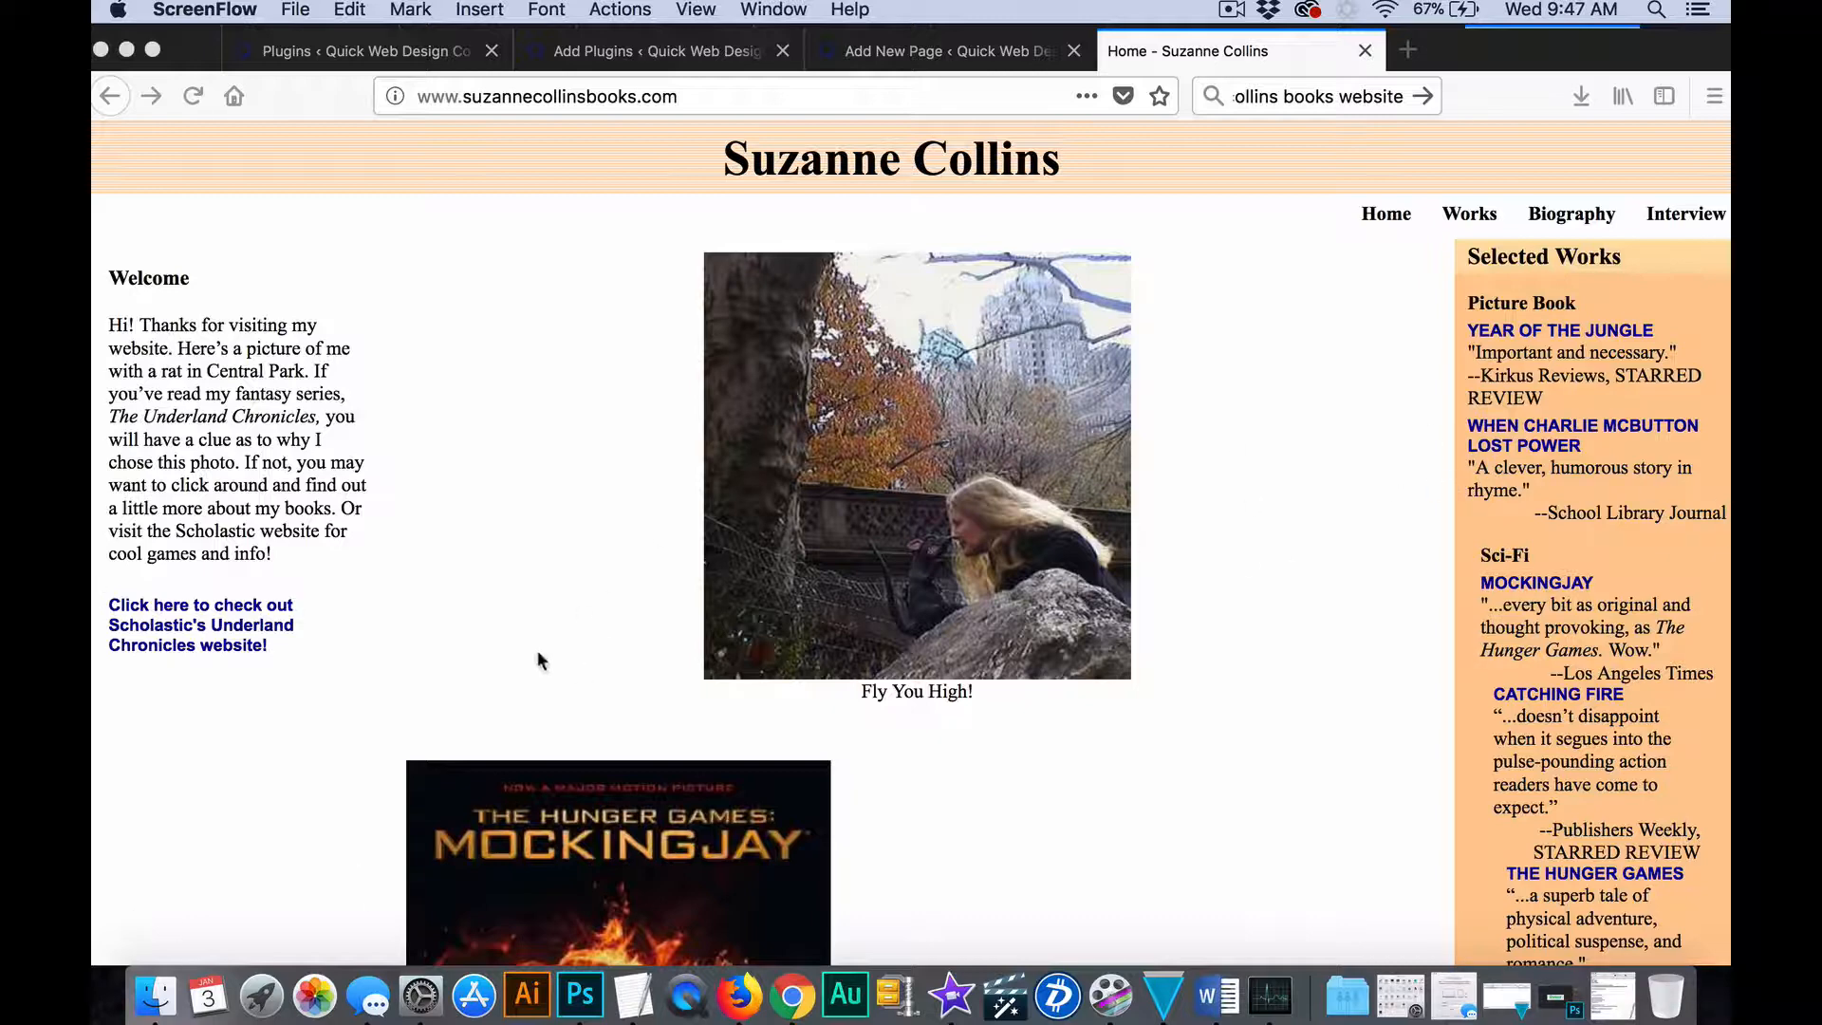
scroll(430, 623, "down", 5)
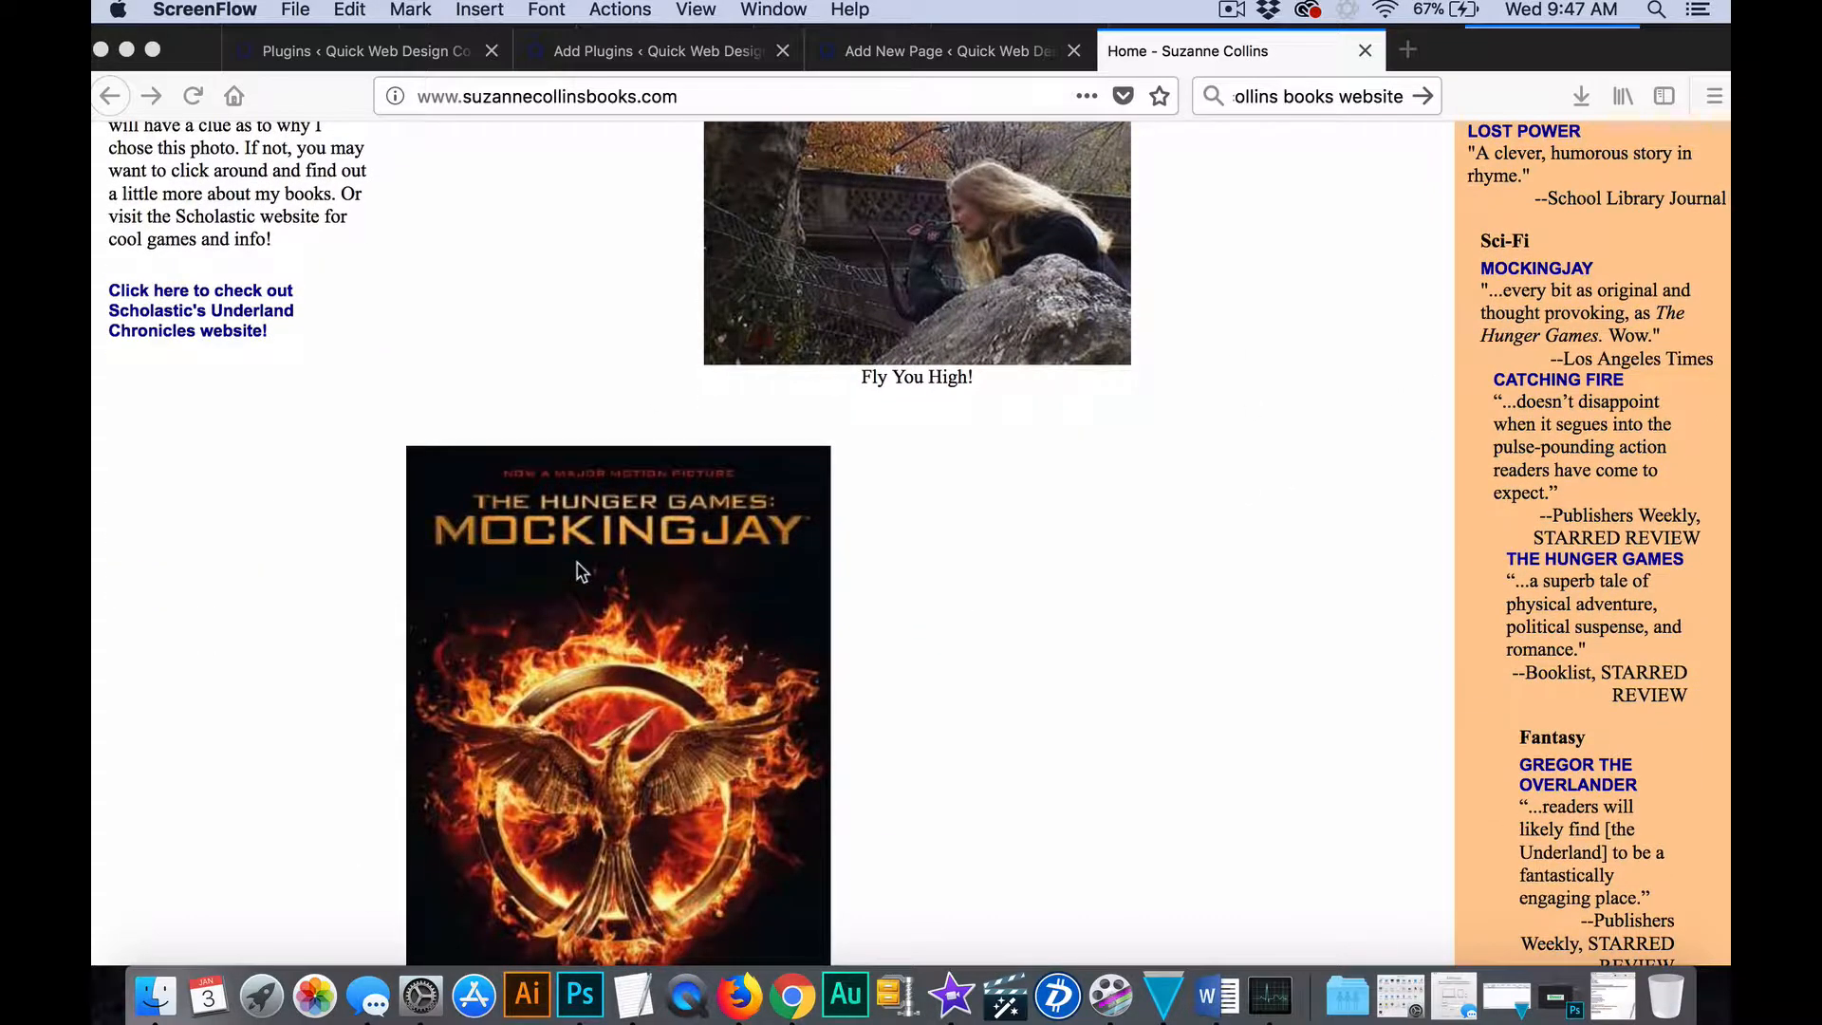
scroll(581, 570, "down", 12)
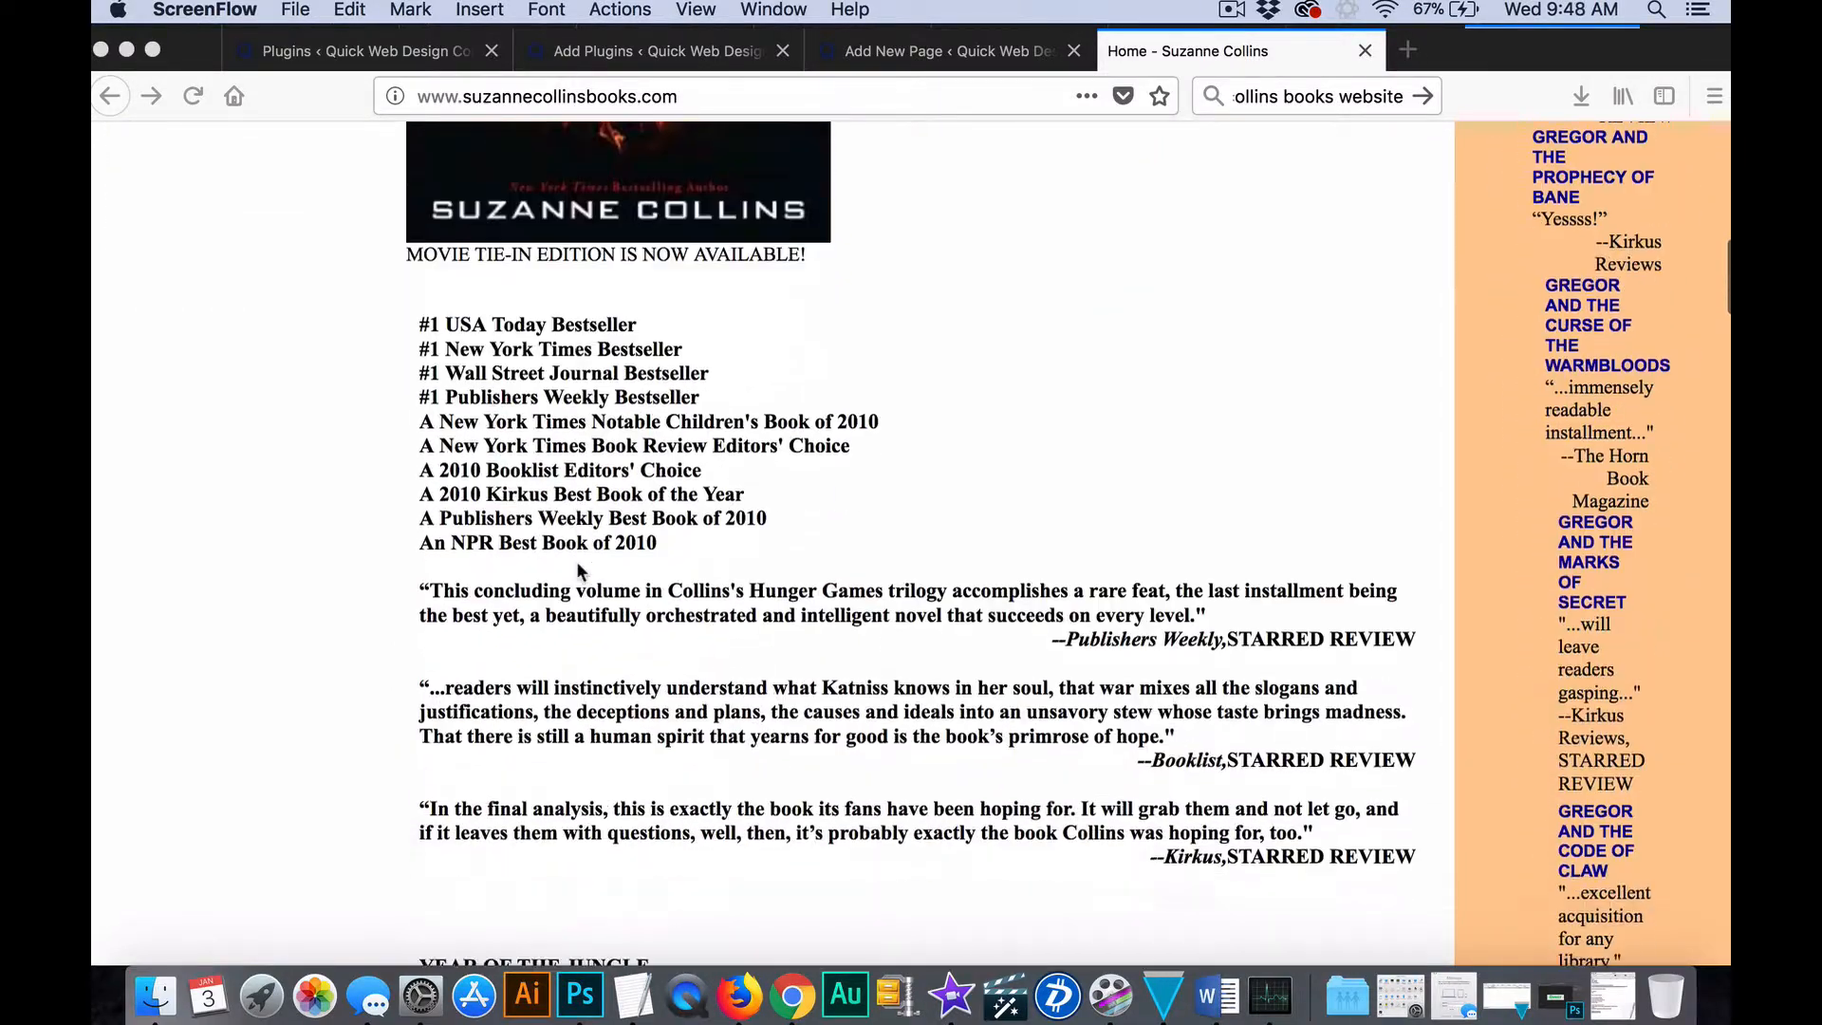
scroll(1086, 420, "up", 15)
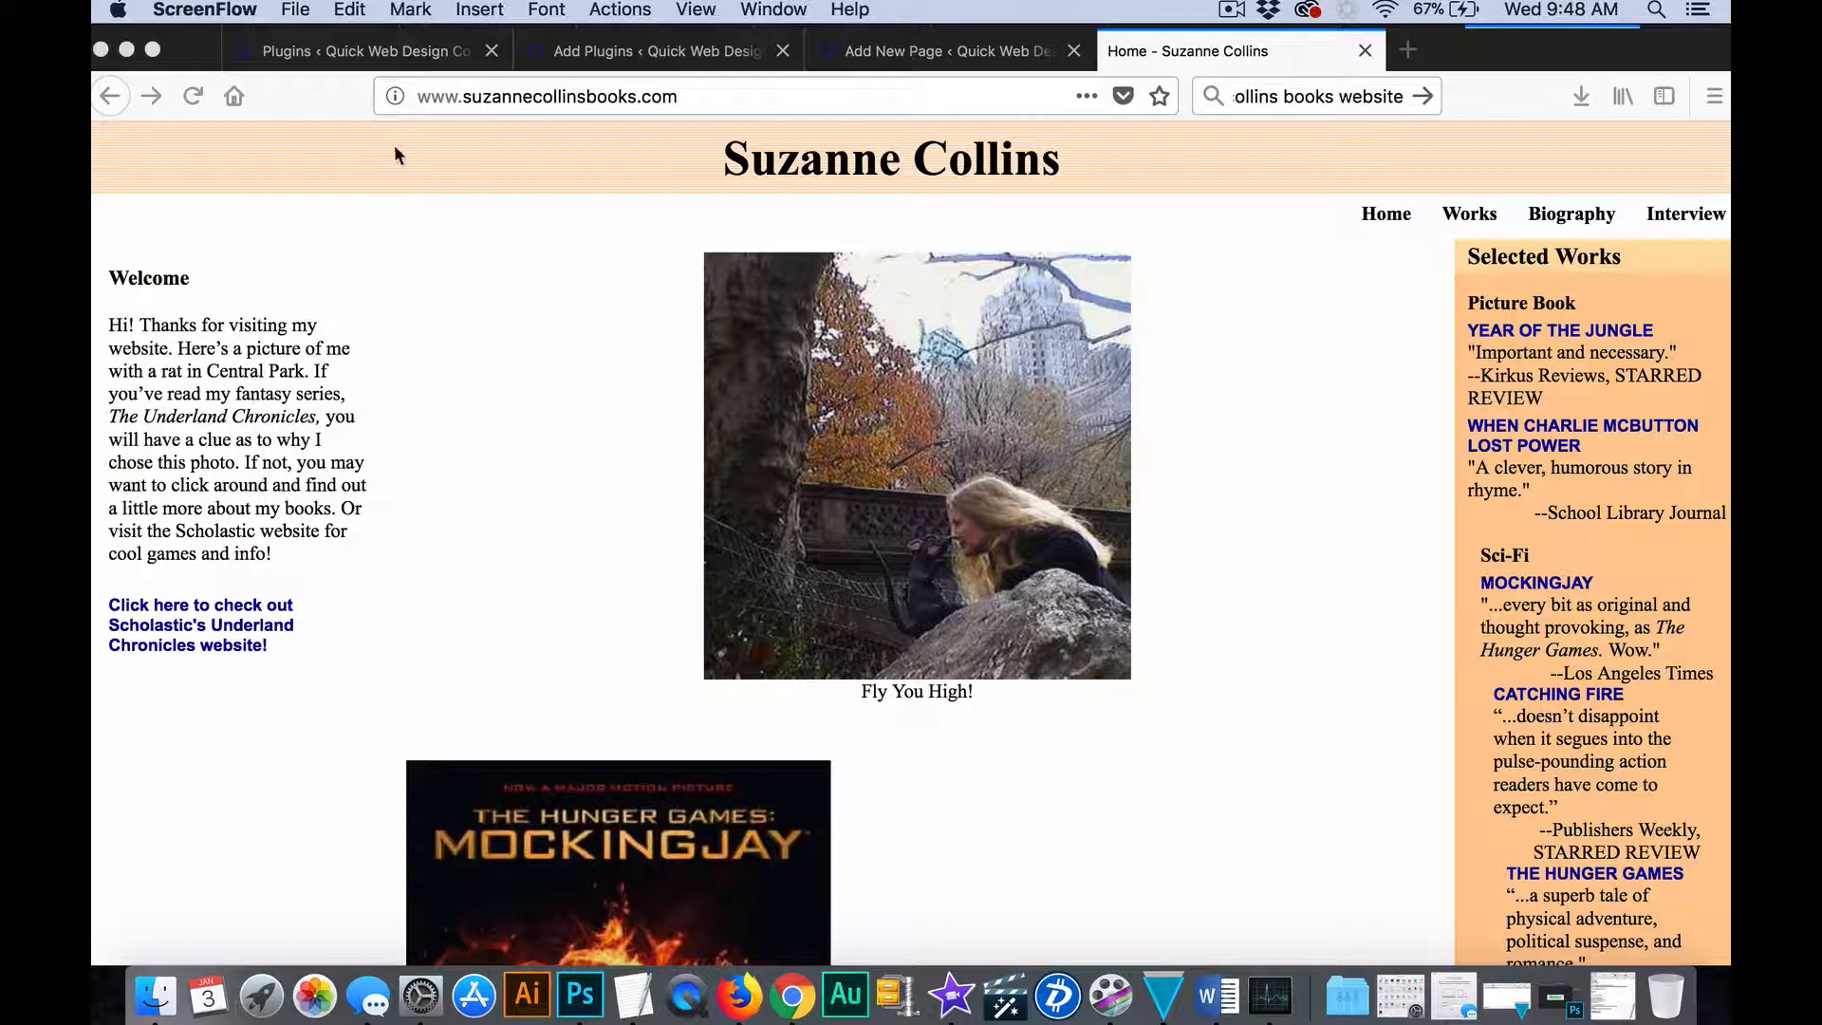
Check the site's installed plugins and the siteorigin results on the Add Plugins page.
left_click(361, 50)
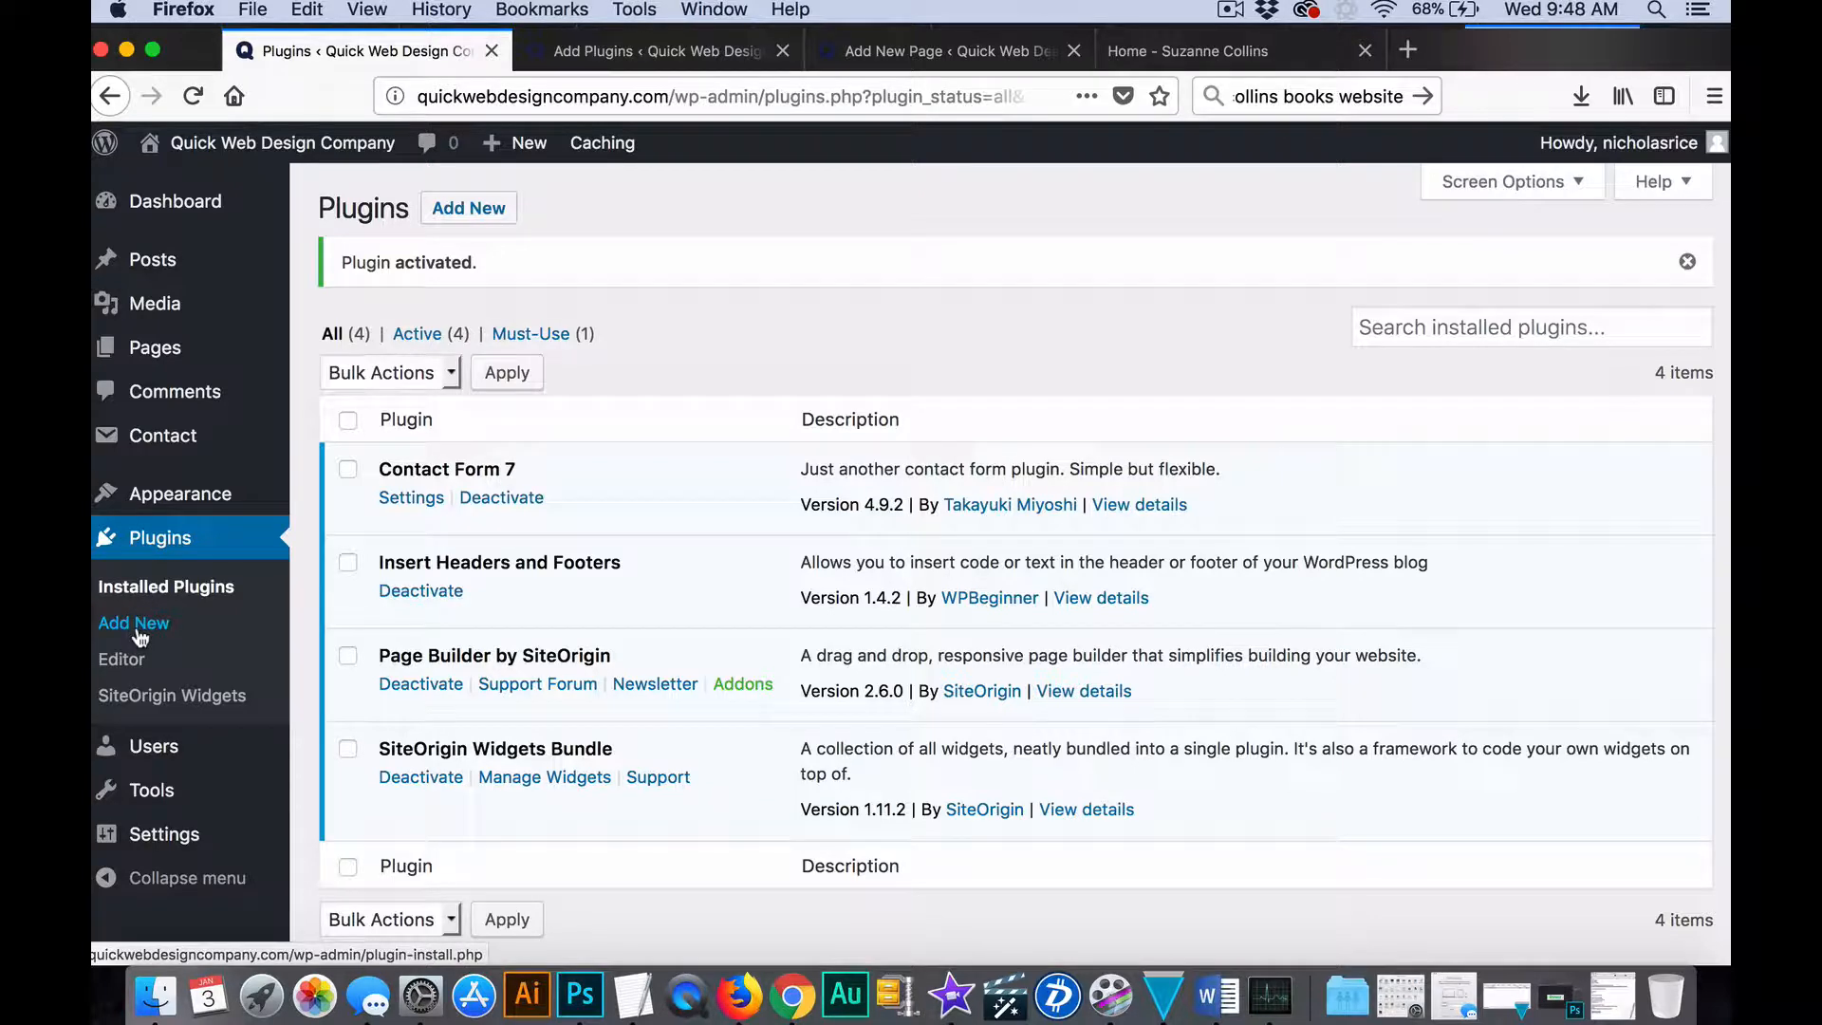
left_click(645, 50)
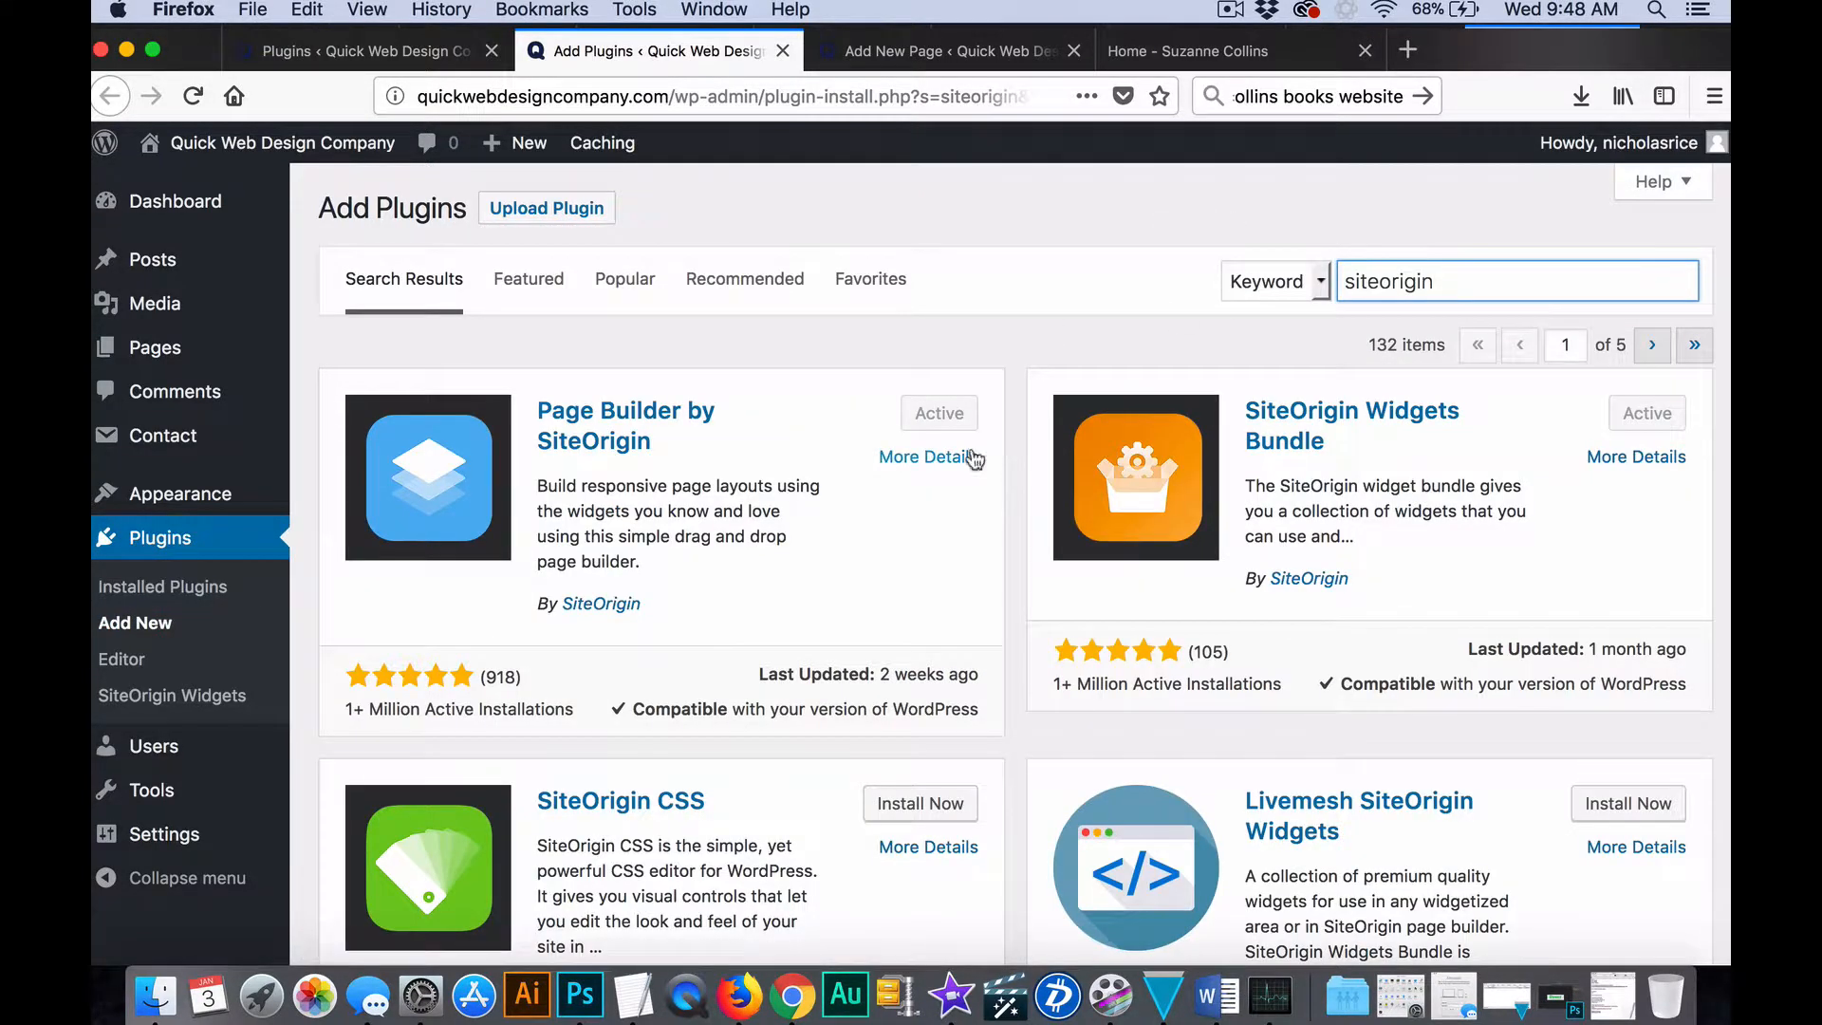
double_click(1485, 281)
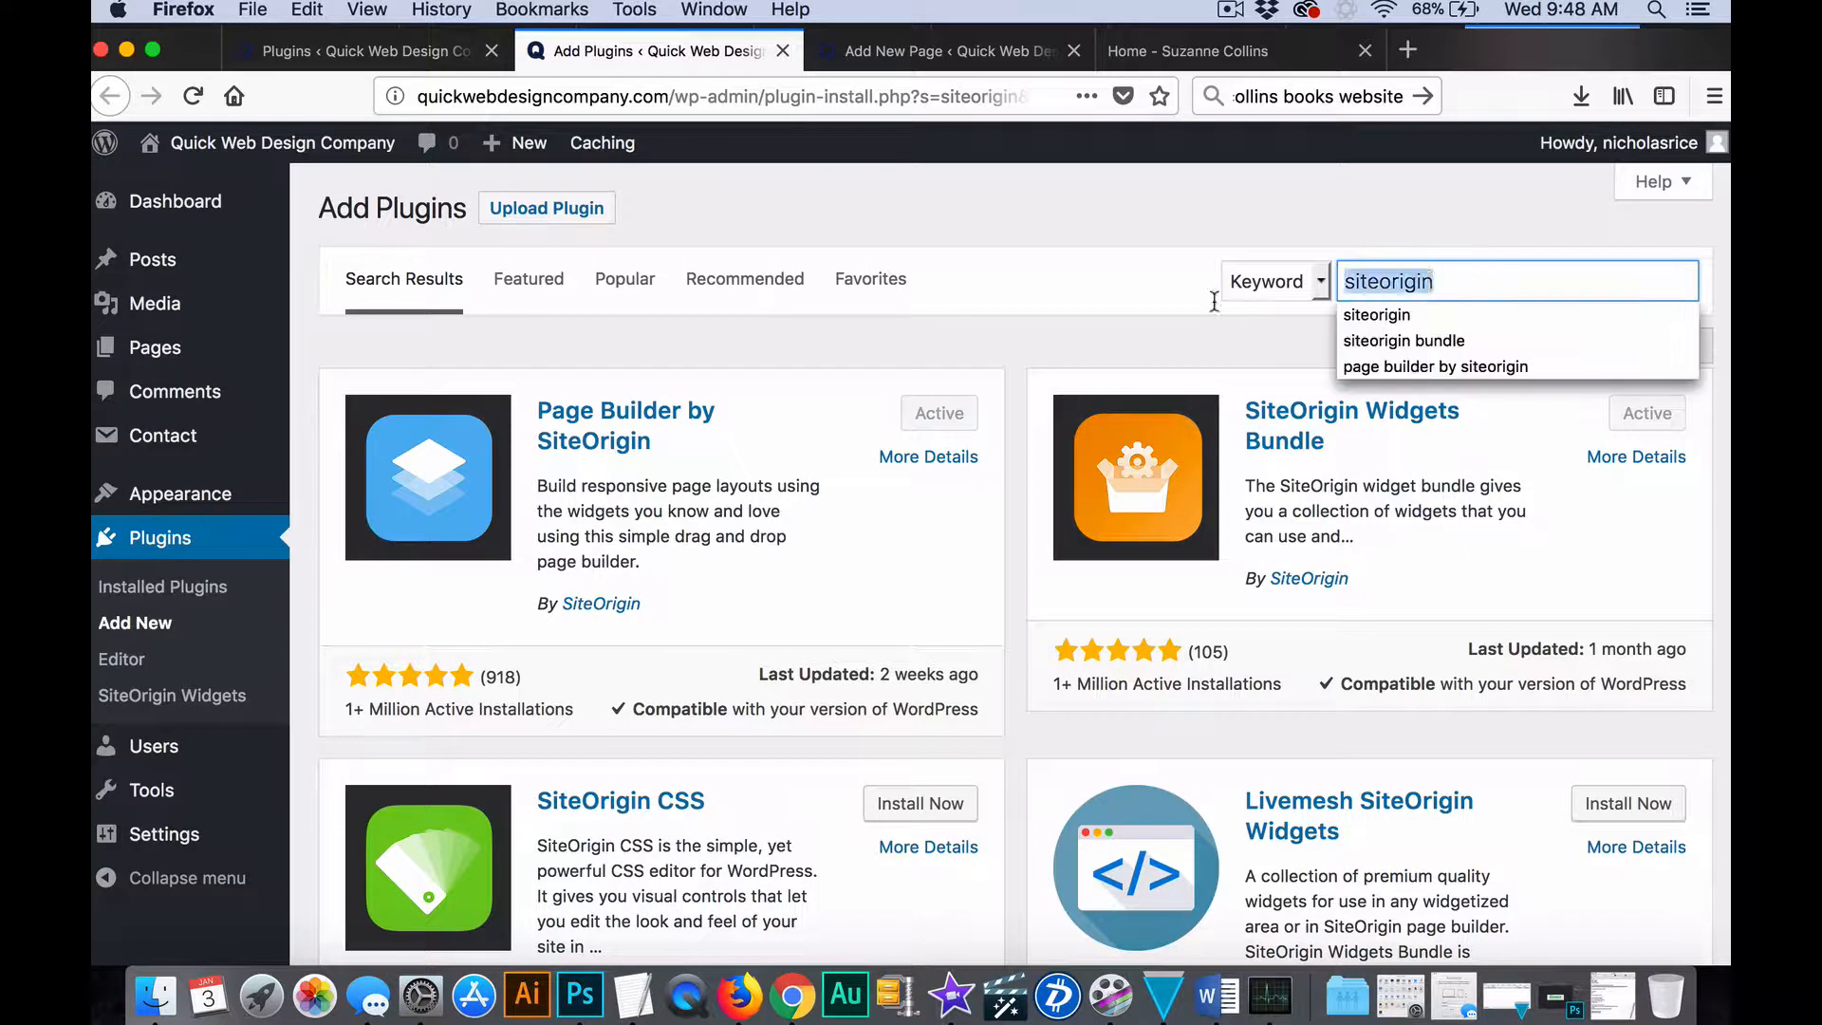
left_click(1462, 279)
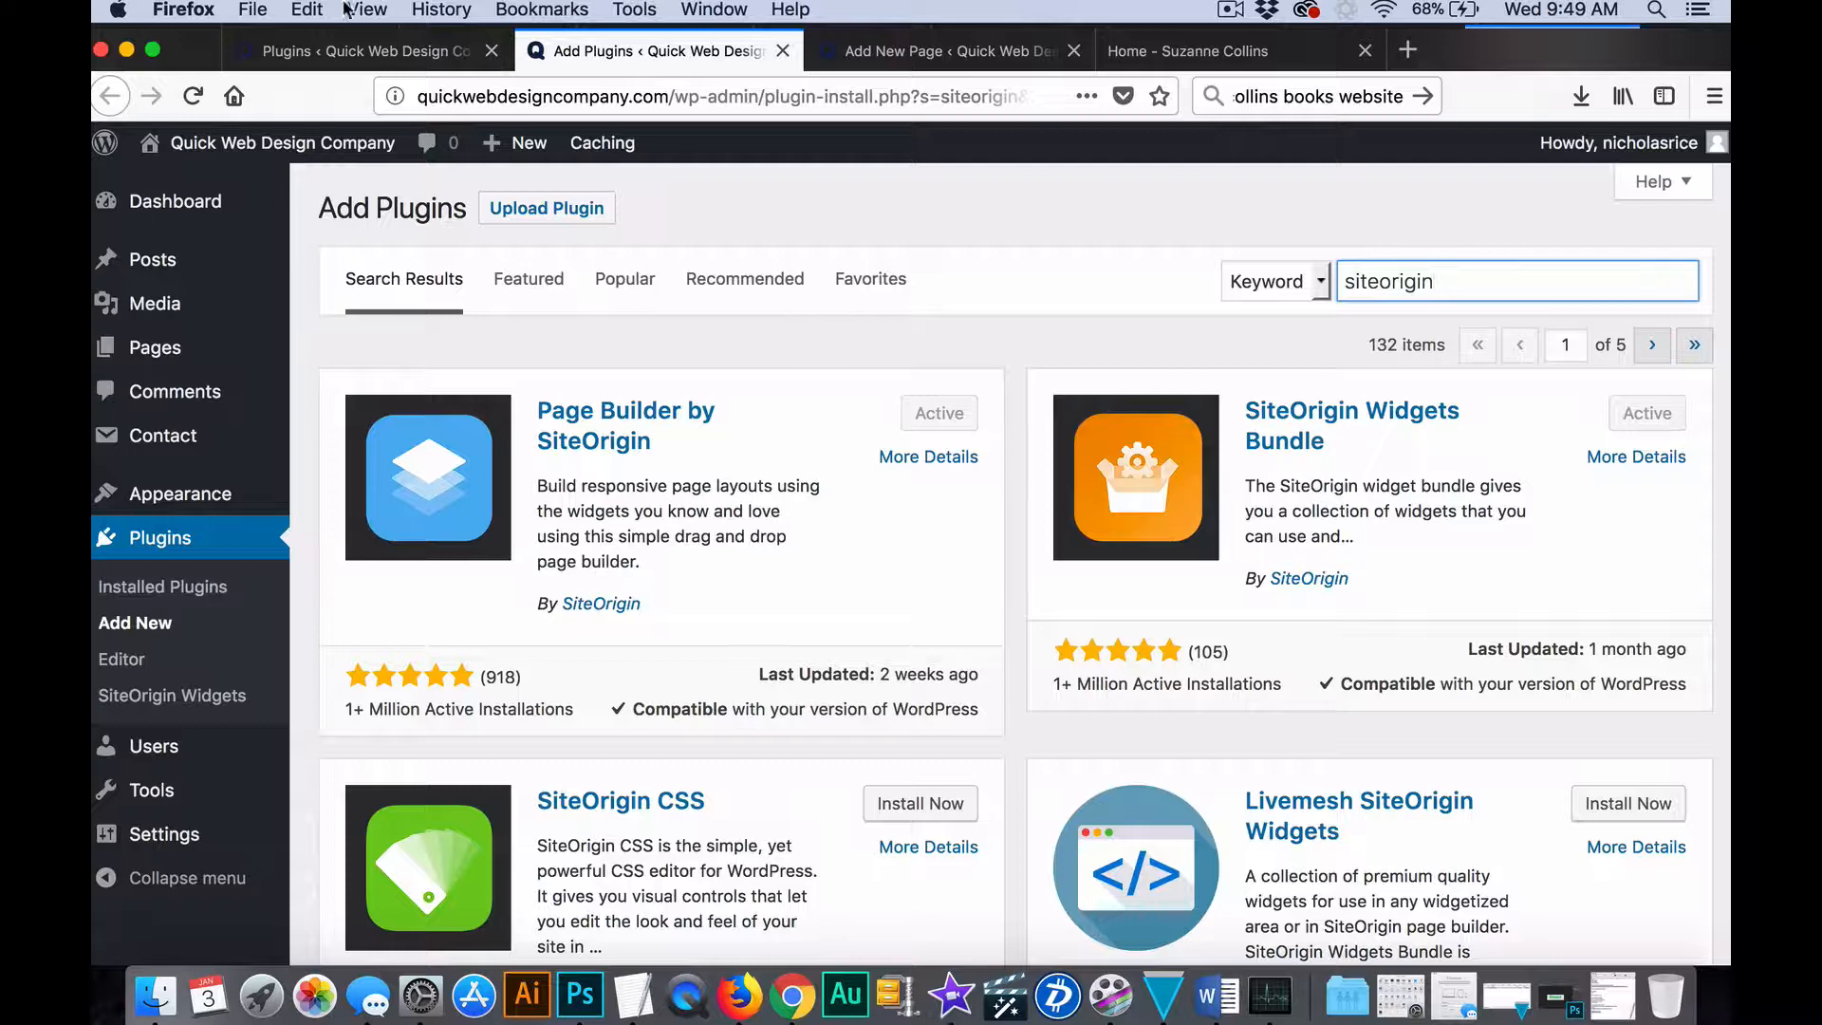
Deactivate the SiteOrigin Widgets Bundle in the installed plugins and activate it again.
left_click(360, 52)
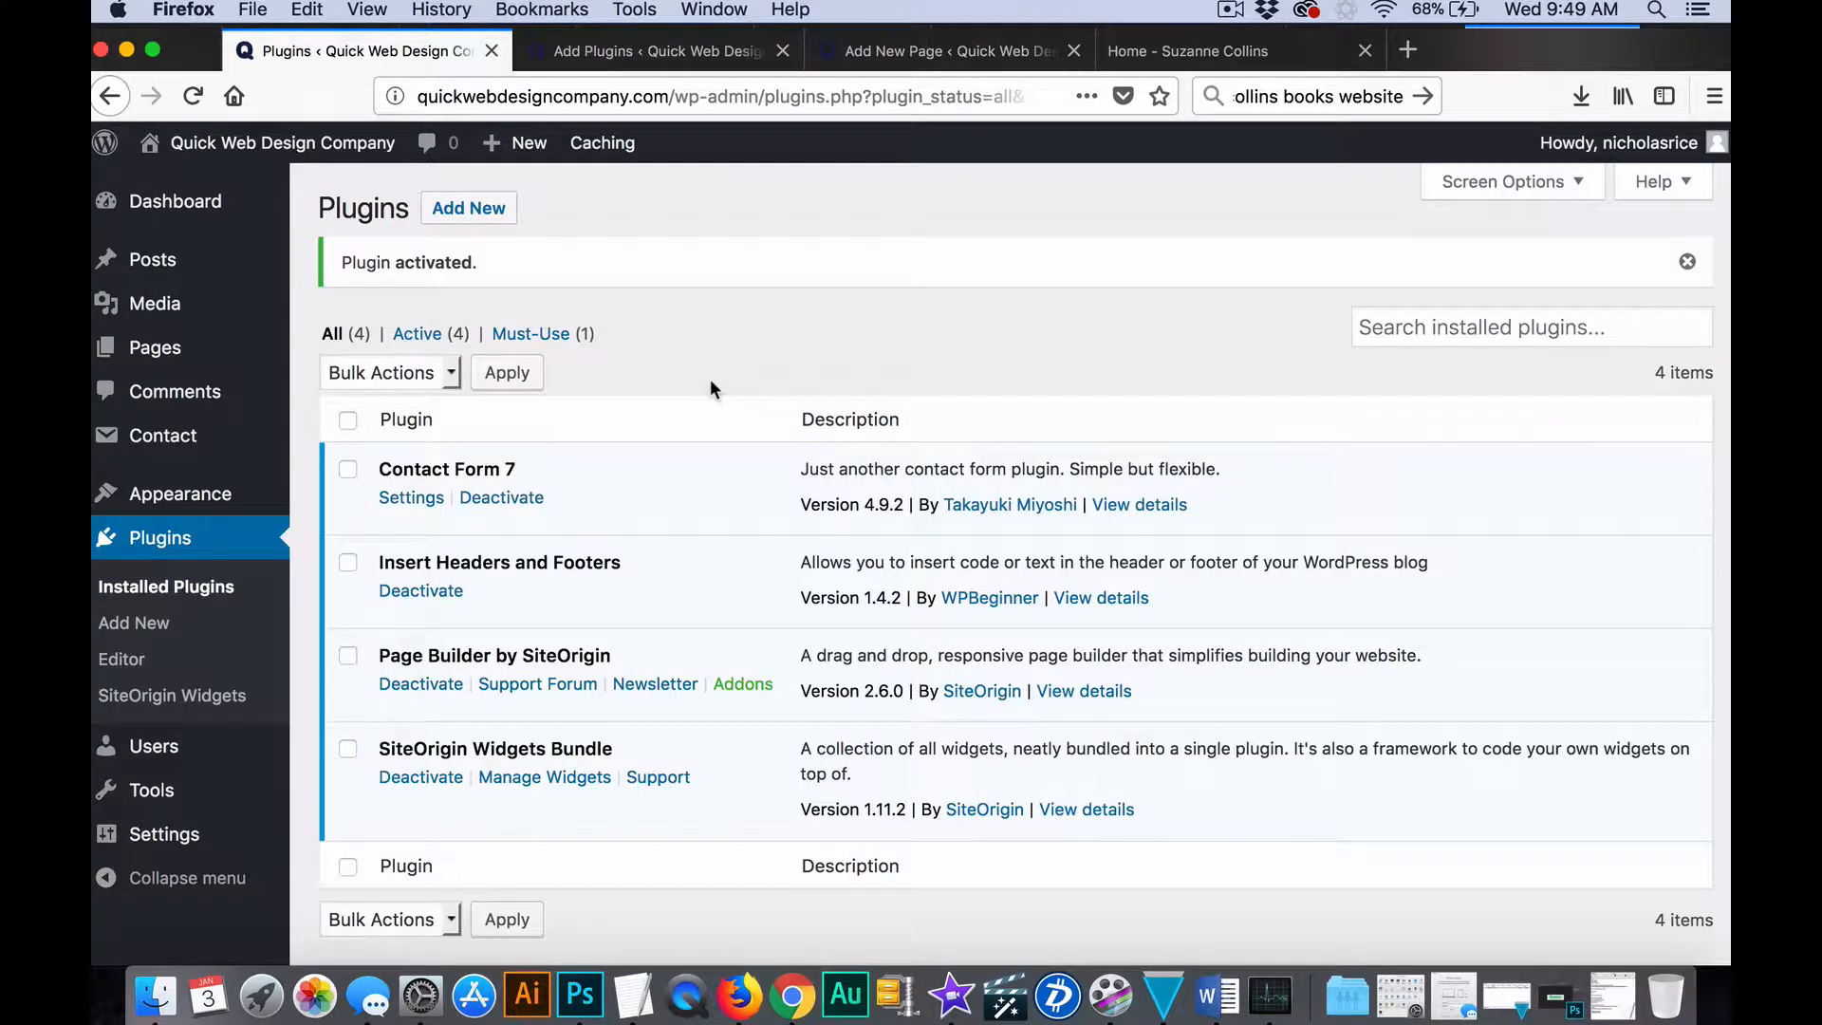
scroll(710, 380, "down", 2)
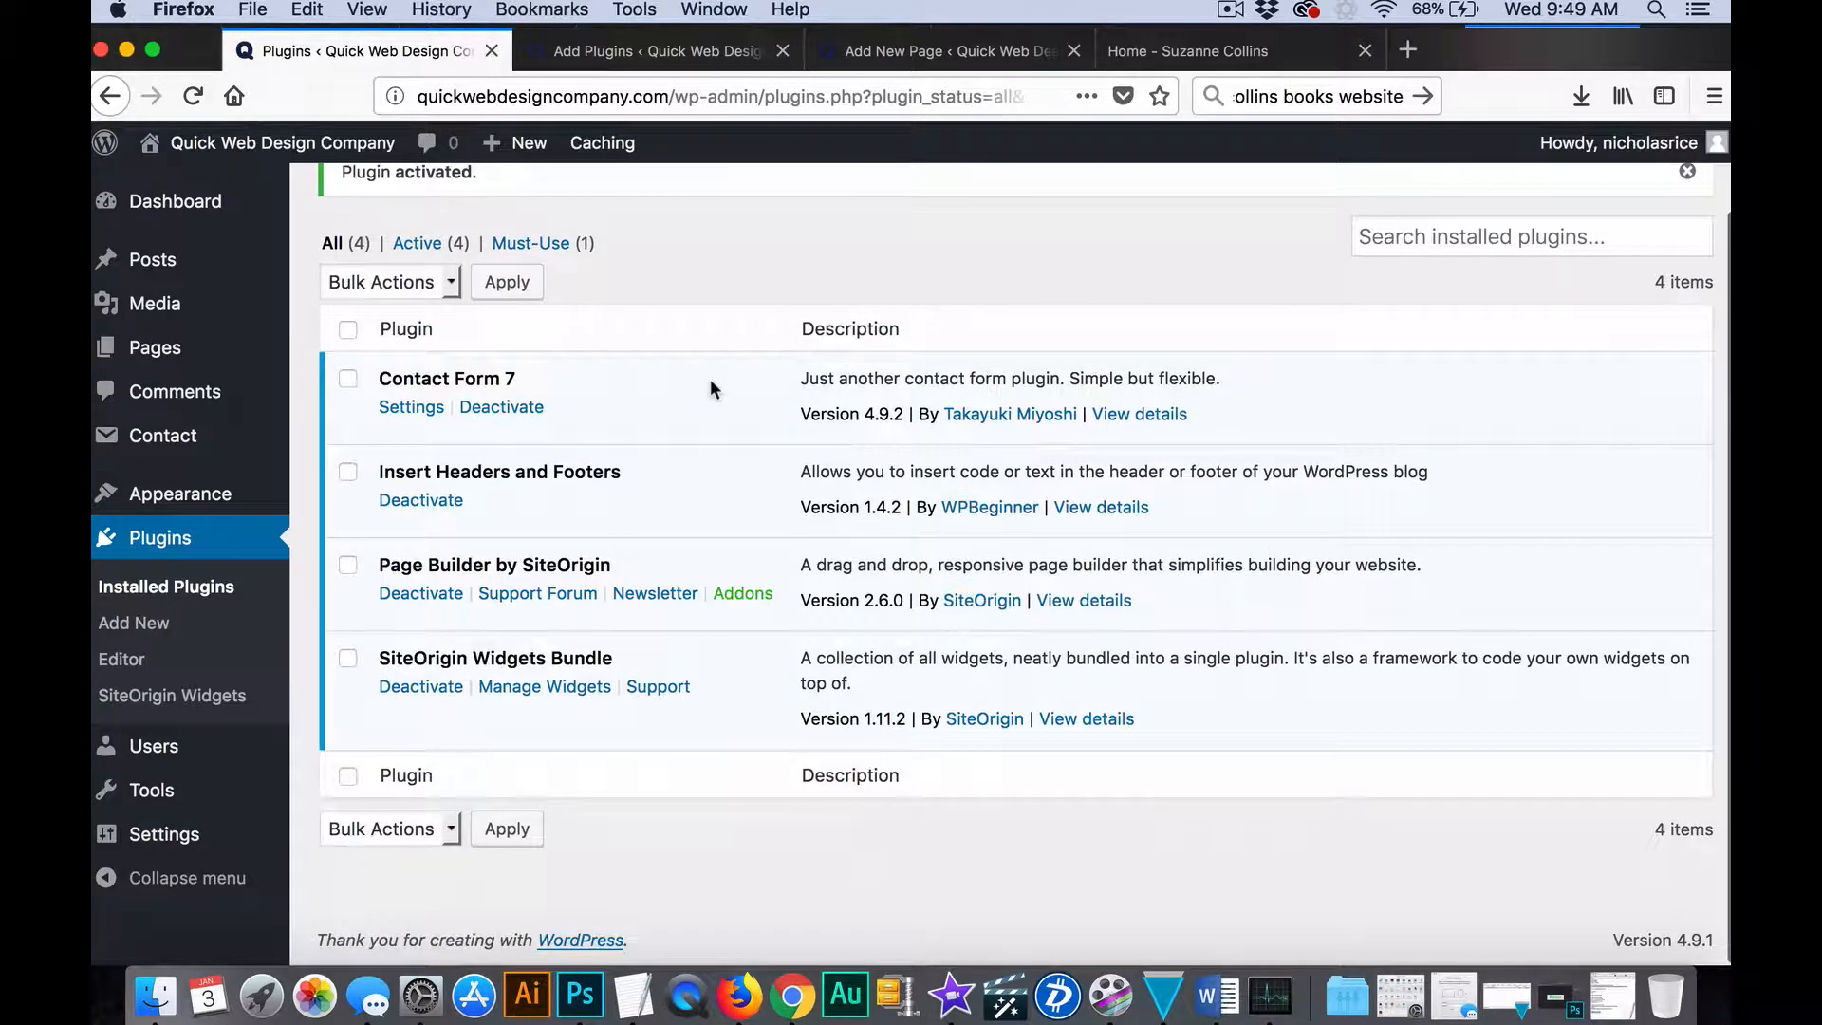
left_click(406, 688)
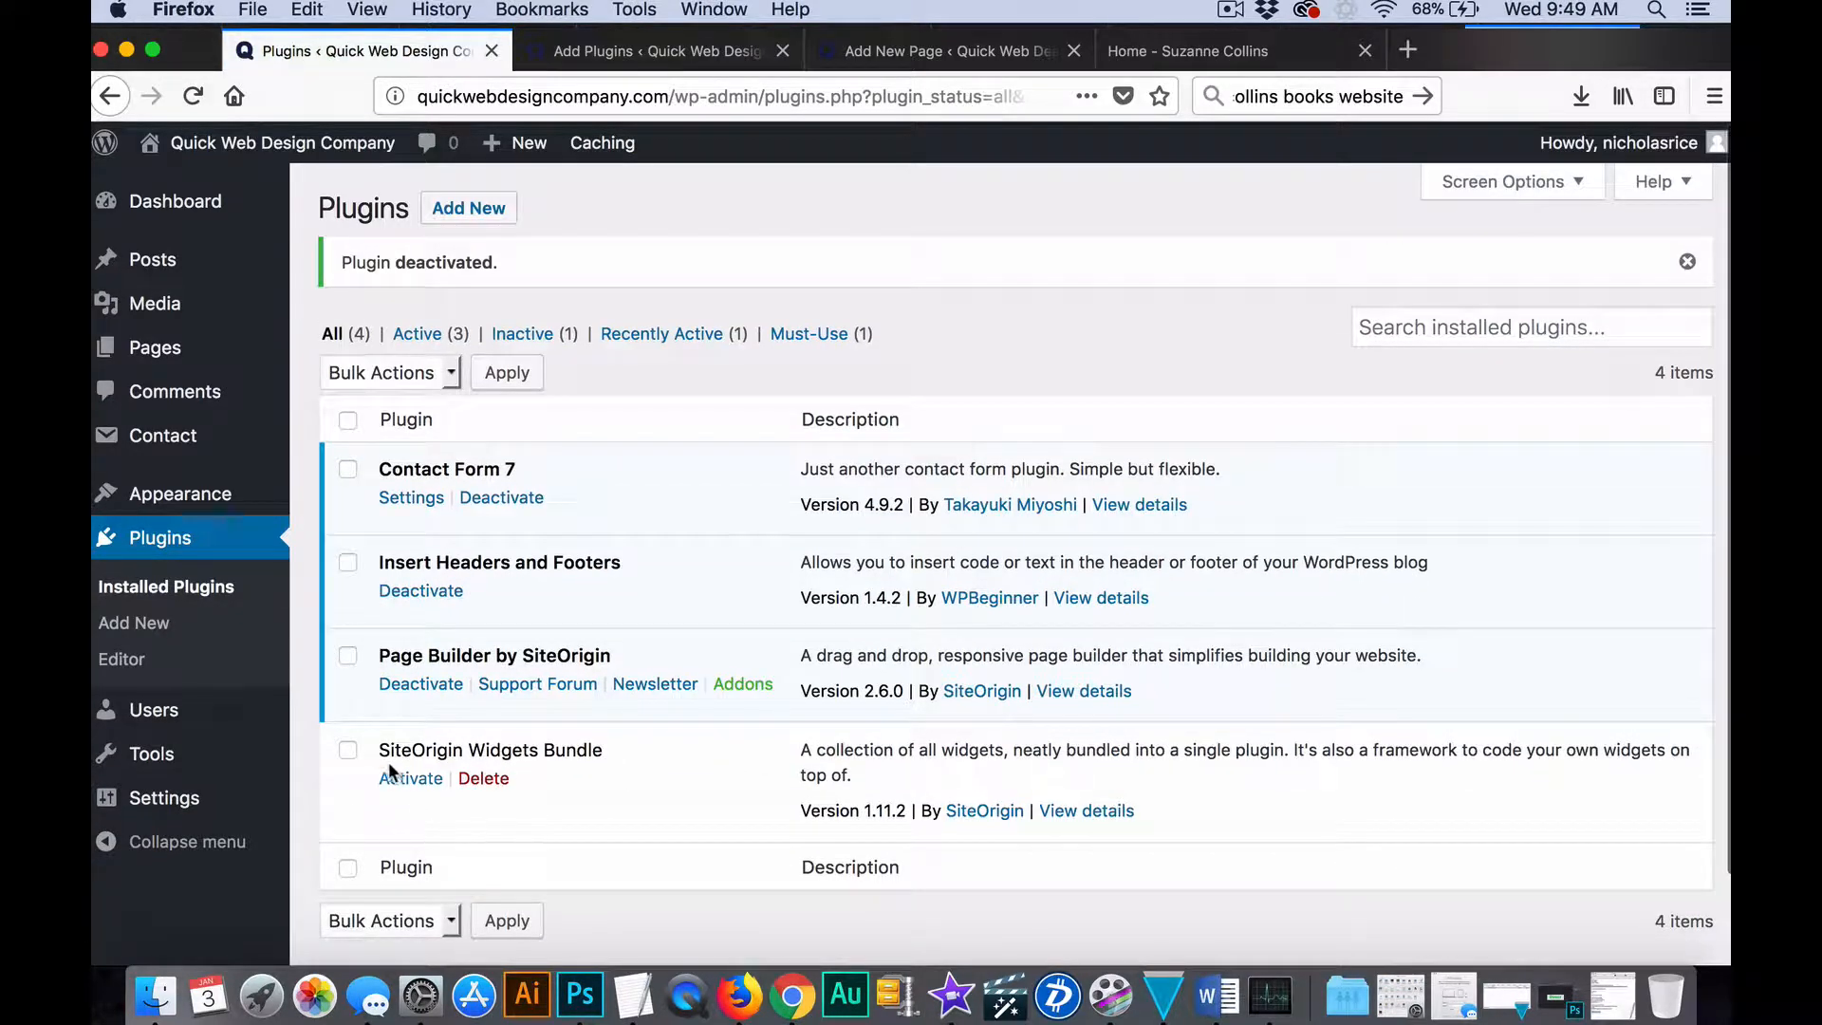
left_click(405, 781)
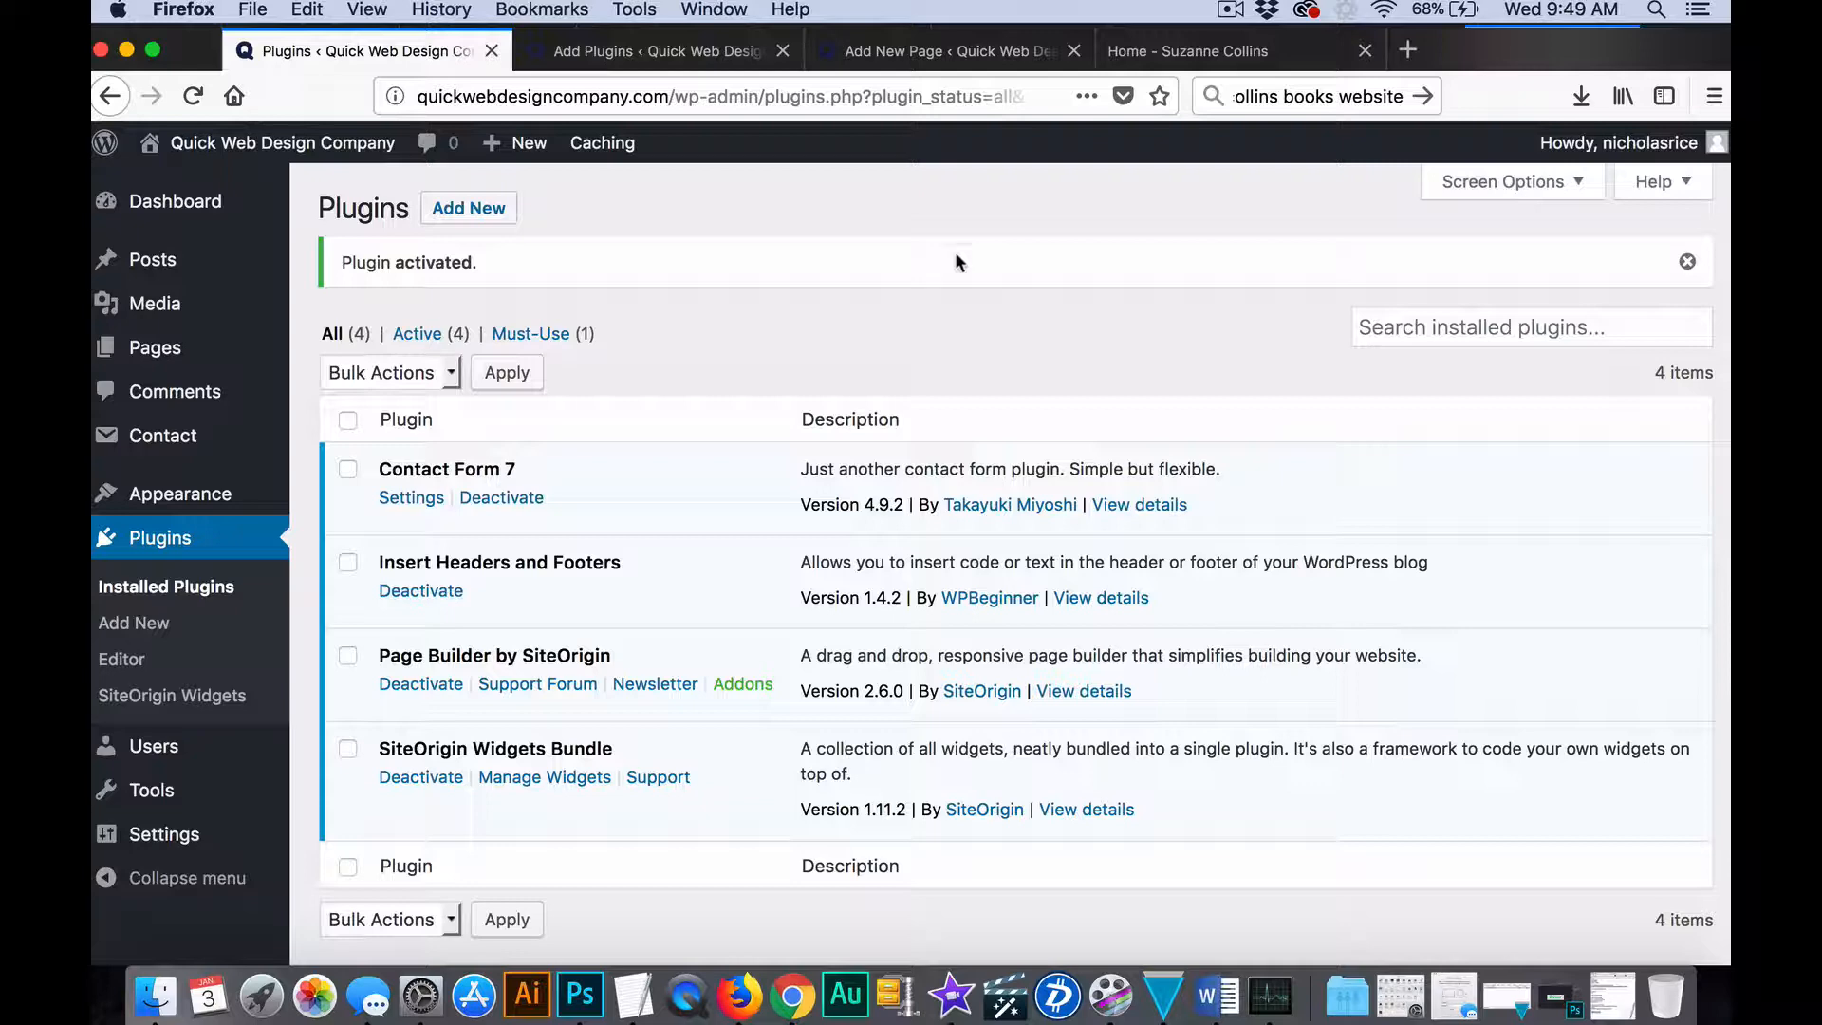
Title the new WordPress page "Test Page" and place the cursor in its empty content area.
mouse_move(142, 343)
left_click(944, 50)
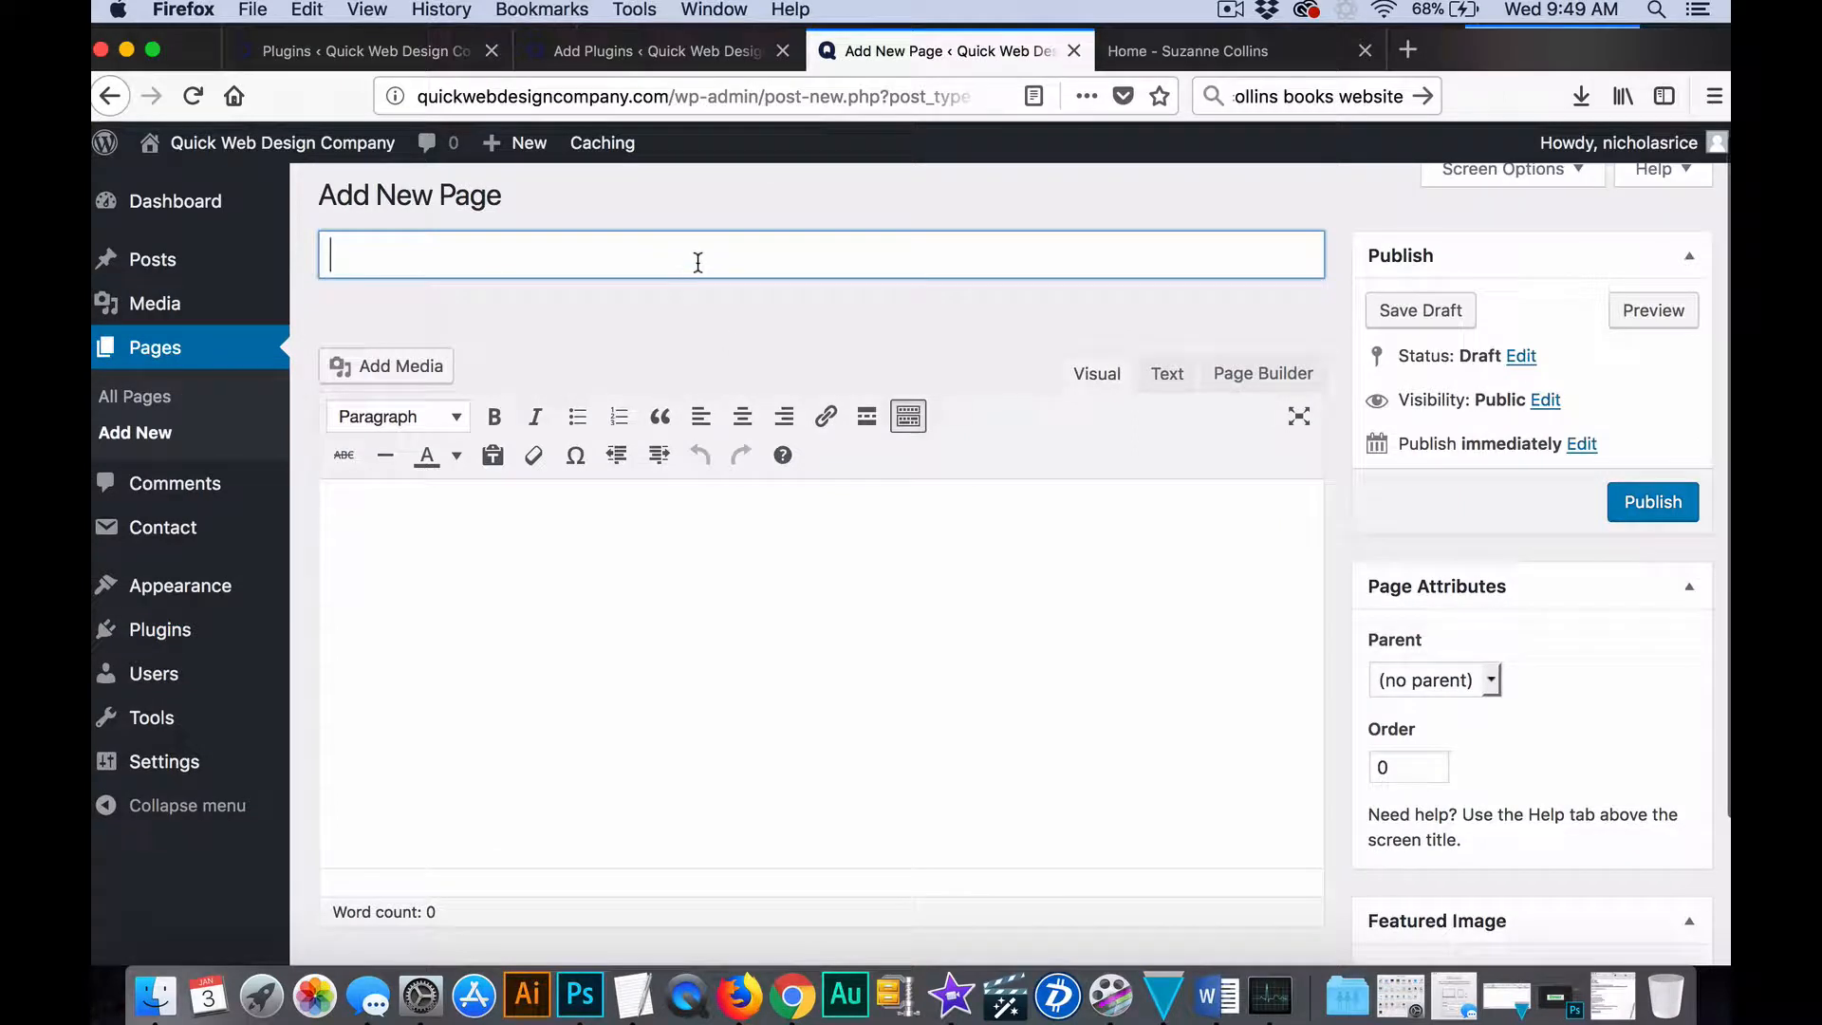
type("Test")
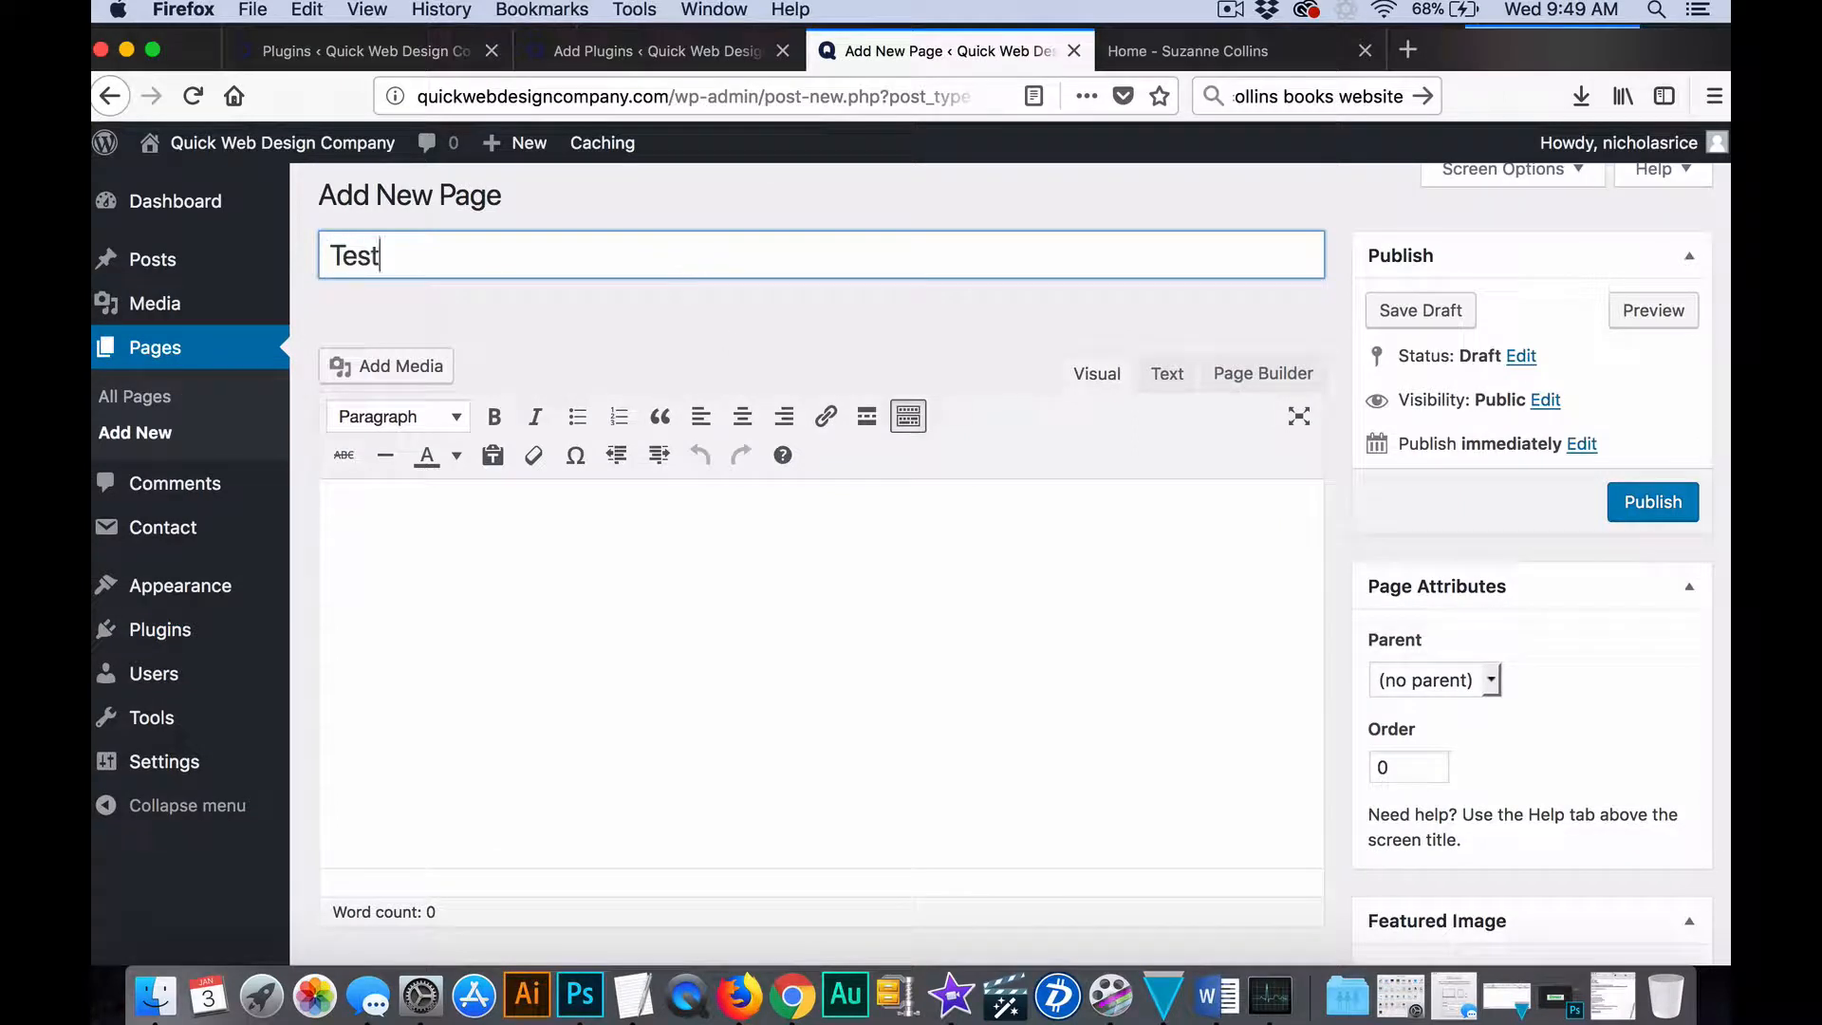
type(" Page")
left_click(826, 551)
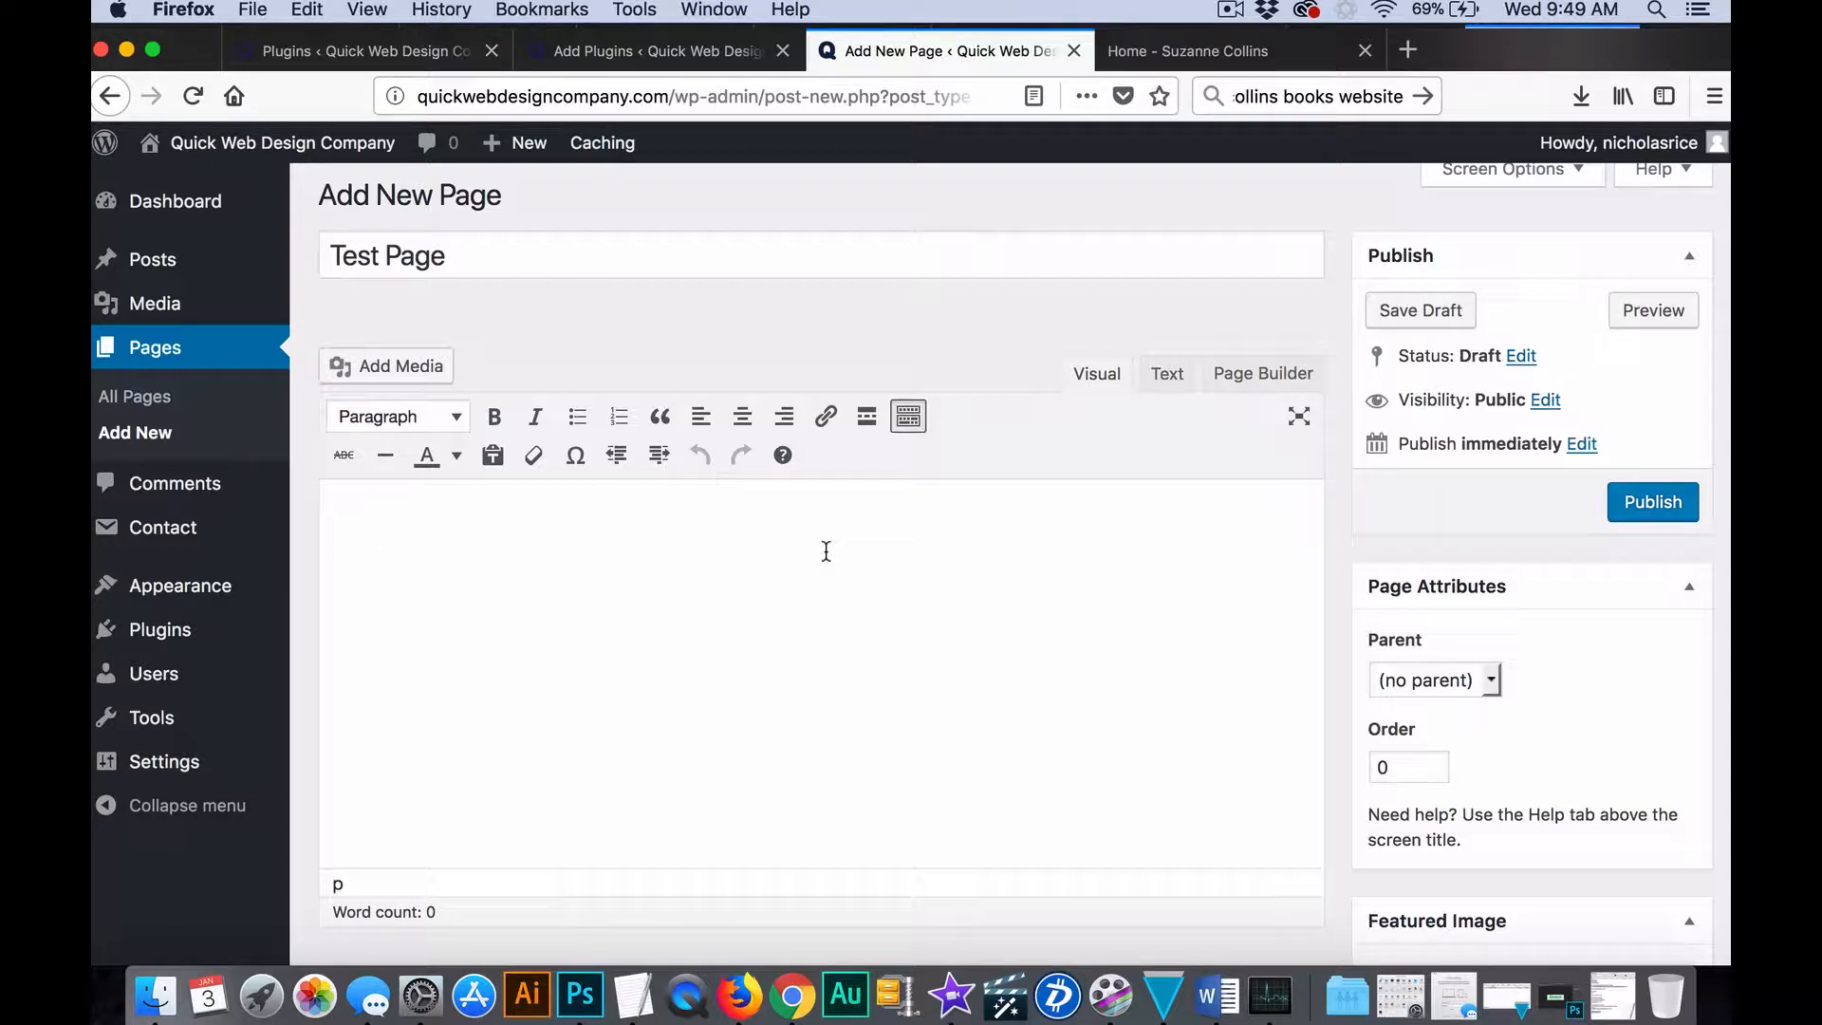
Review how text and images are arranged on the Suzanne Collins home page, and return to the new page.
left_click(1180, 51)
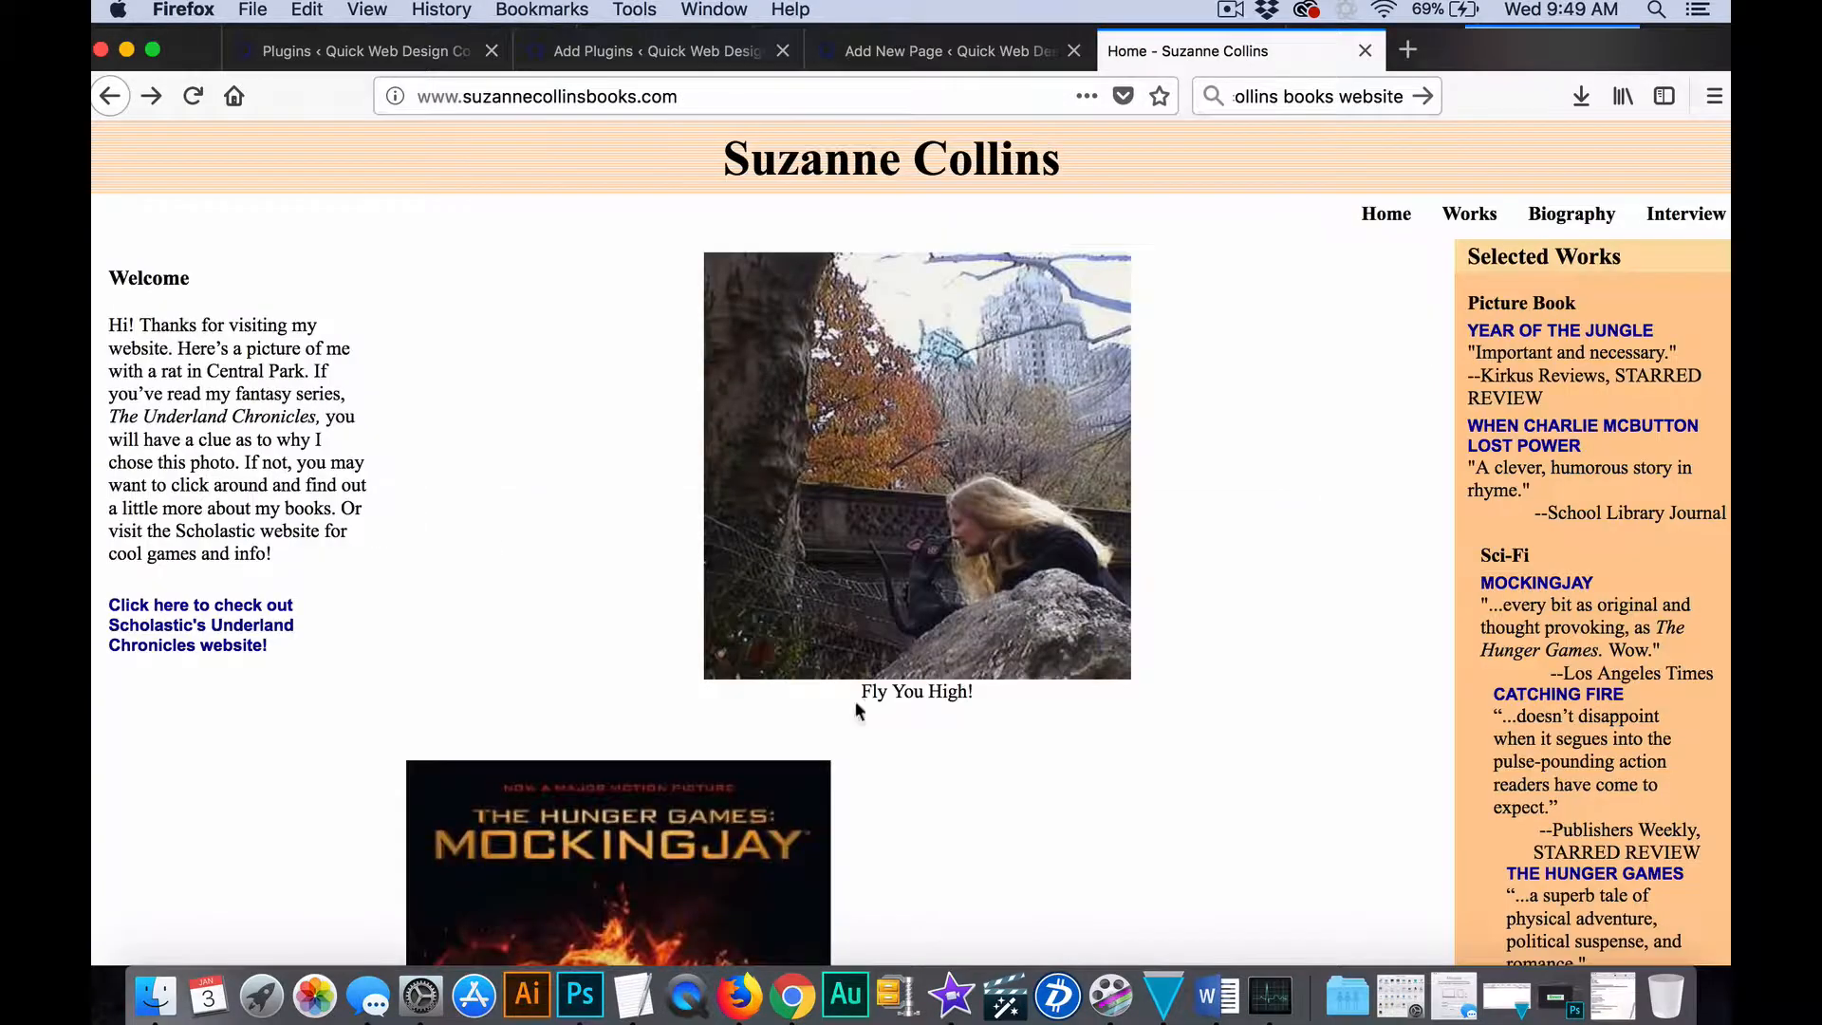
scroll(1207, 536, "down", 15)
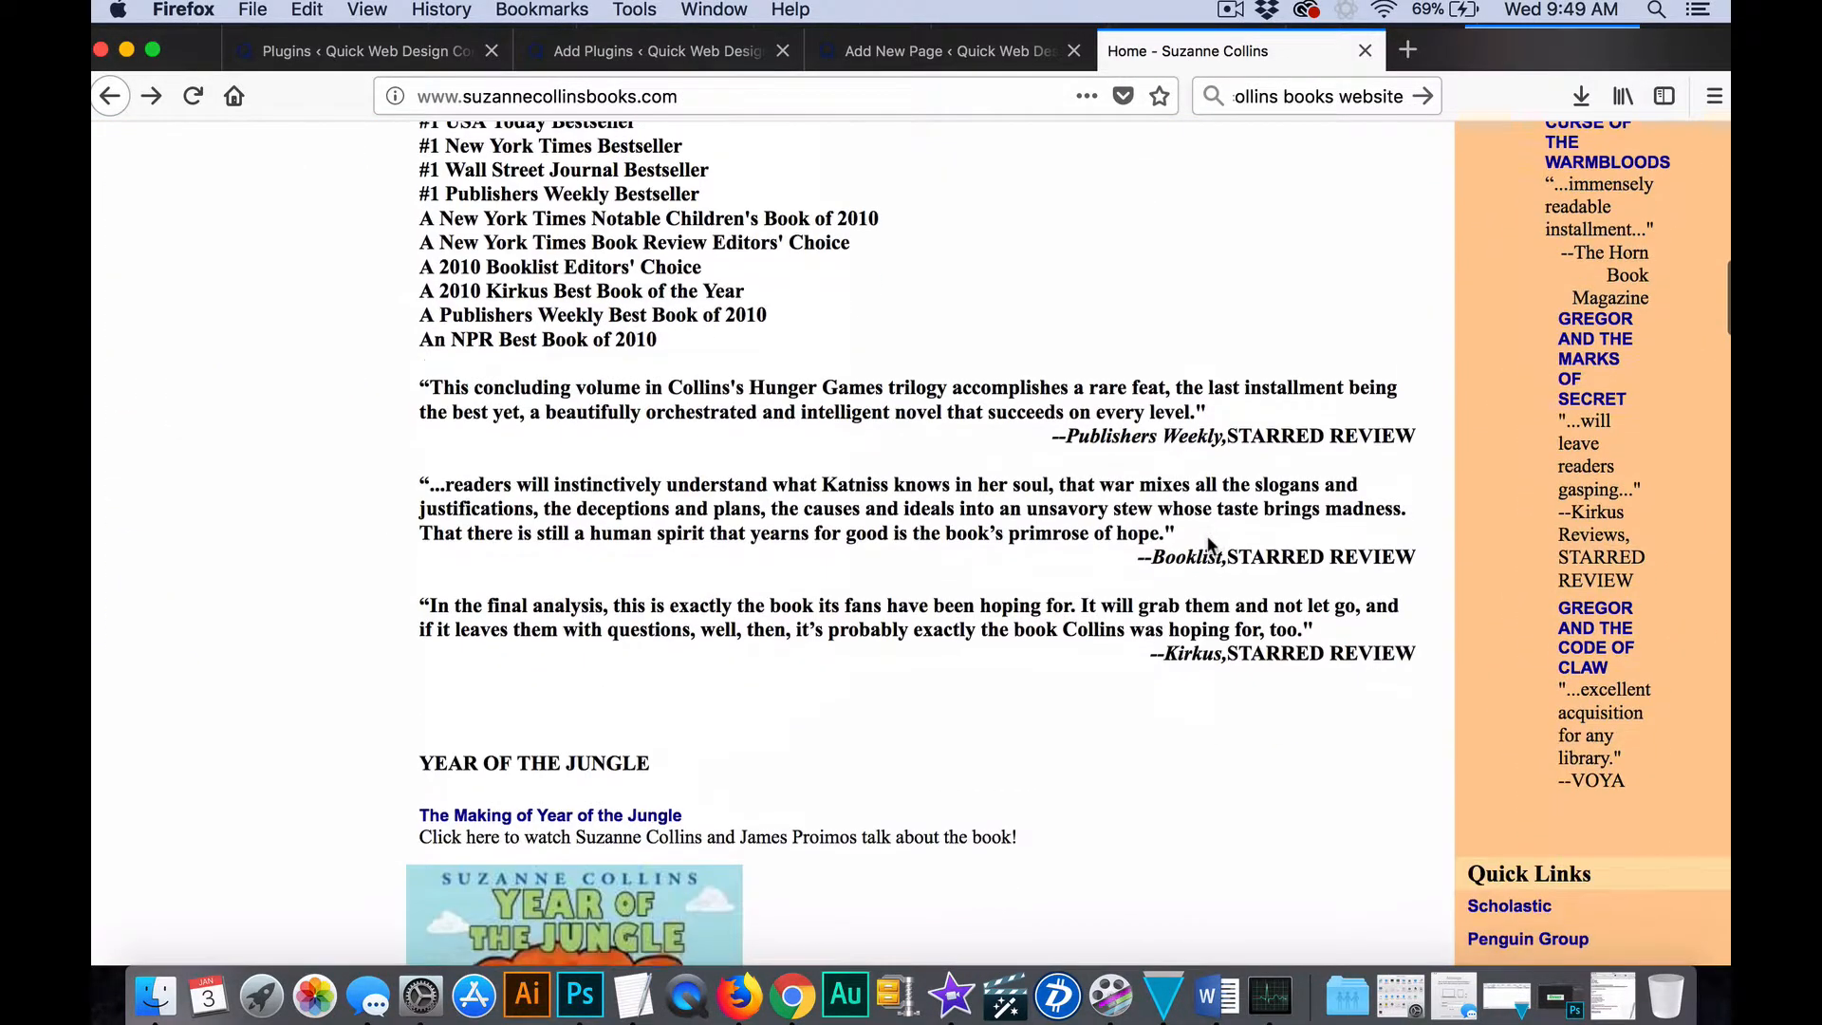
scroll(1210, 546, "up", 15)
left_click(902, 49)
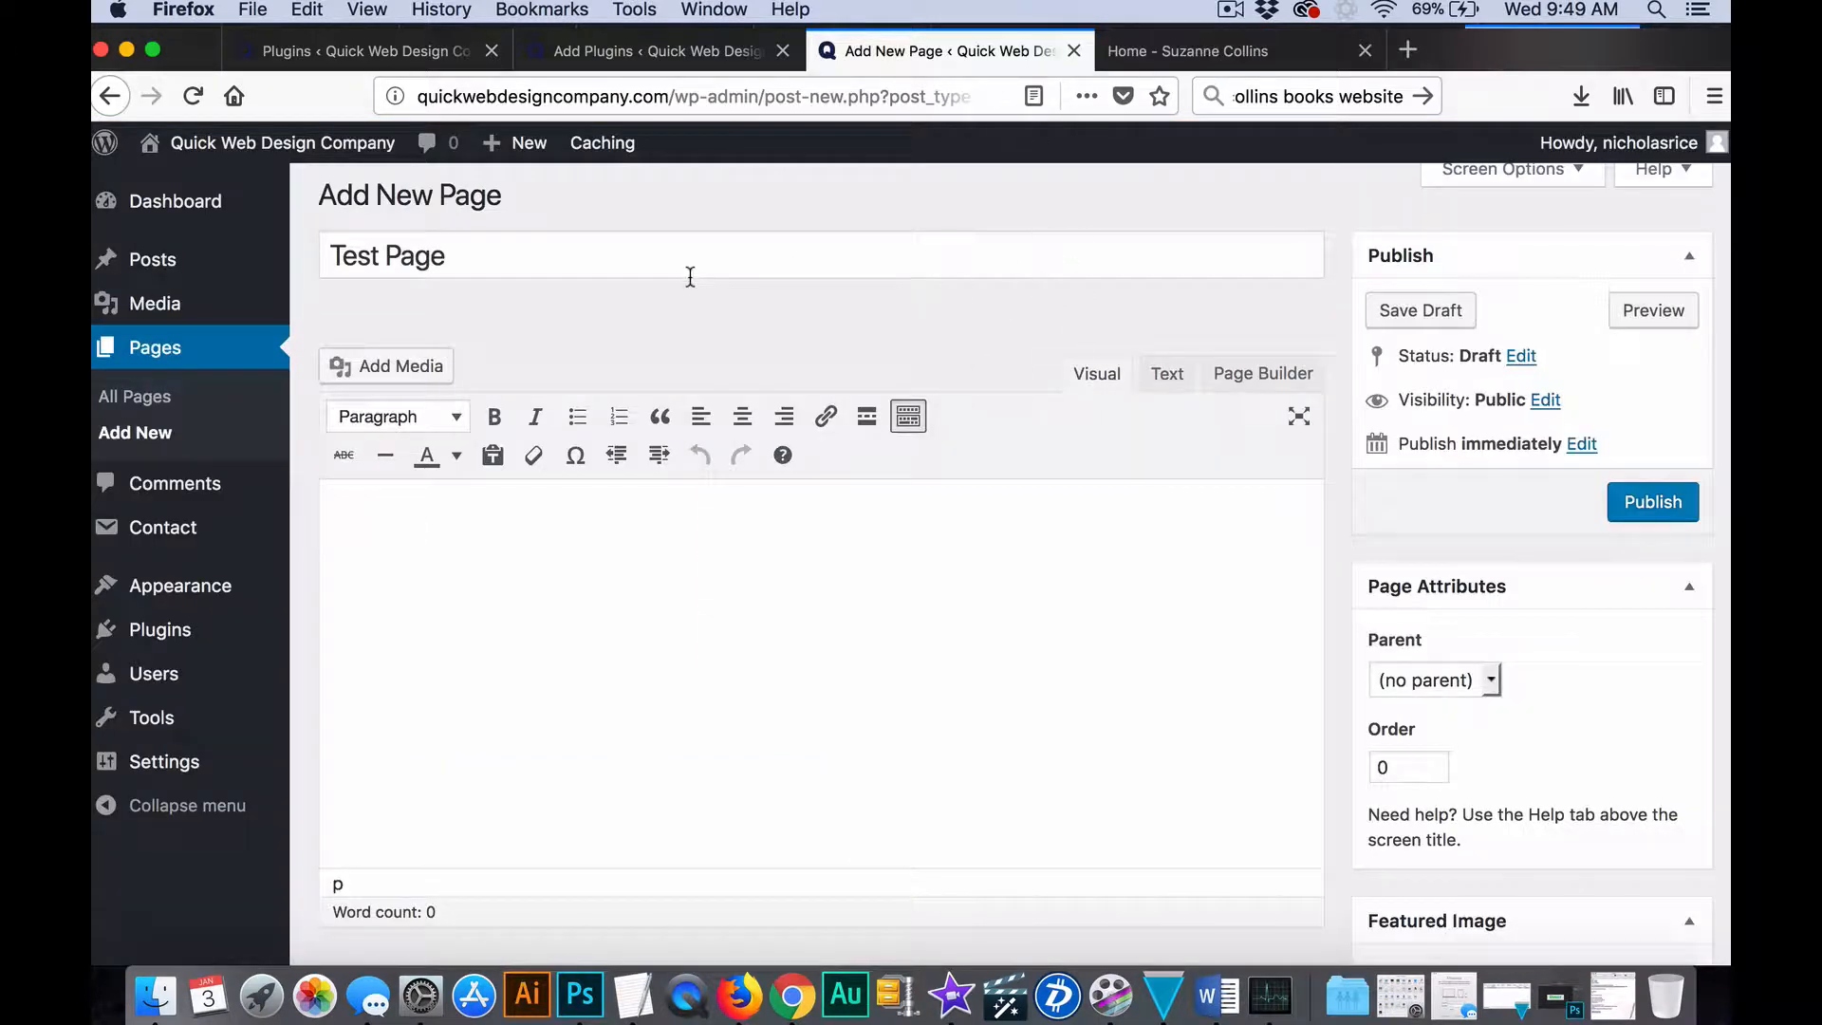
Switch the Test Page content to the Page Builder editor, cancelling the request to revert to the standard editor.
left_click(794, 712)
left_click(454, 564)
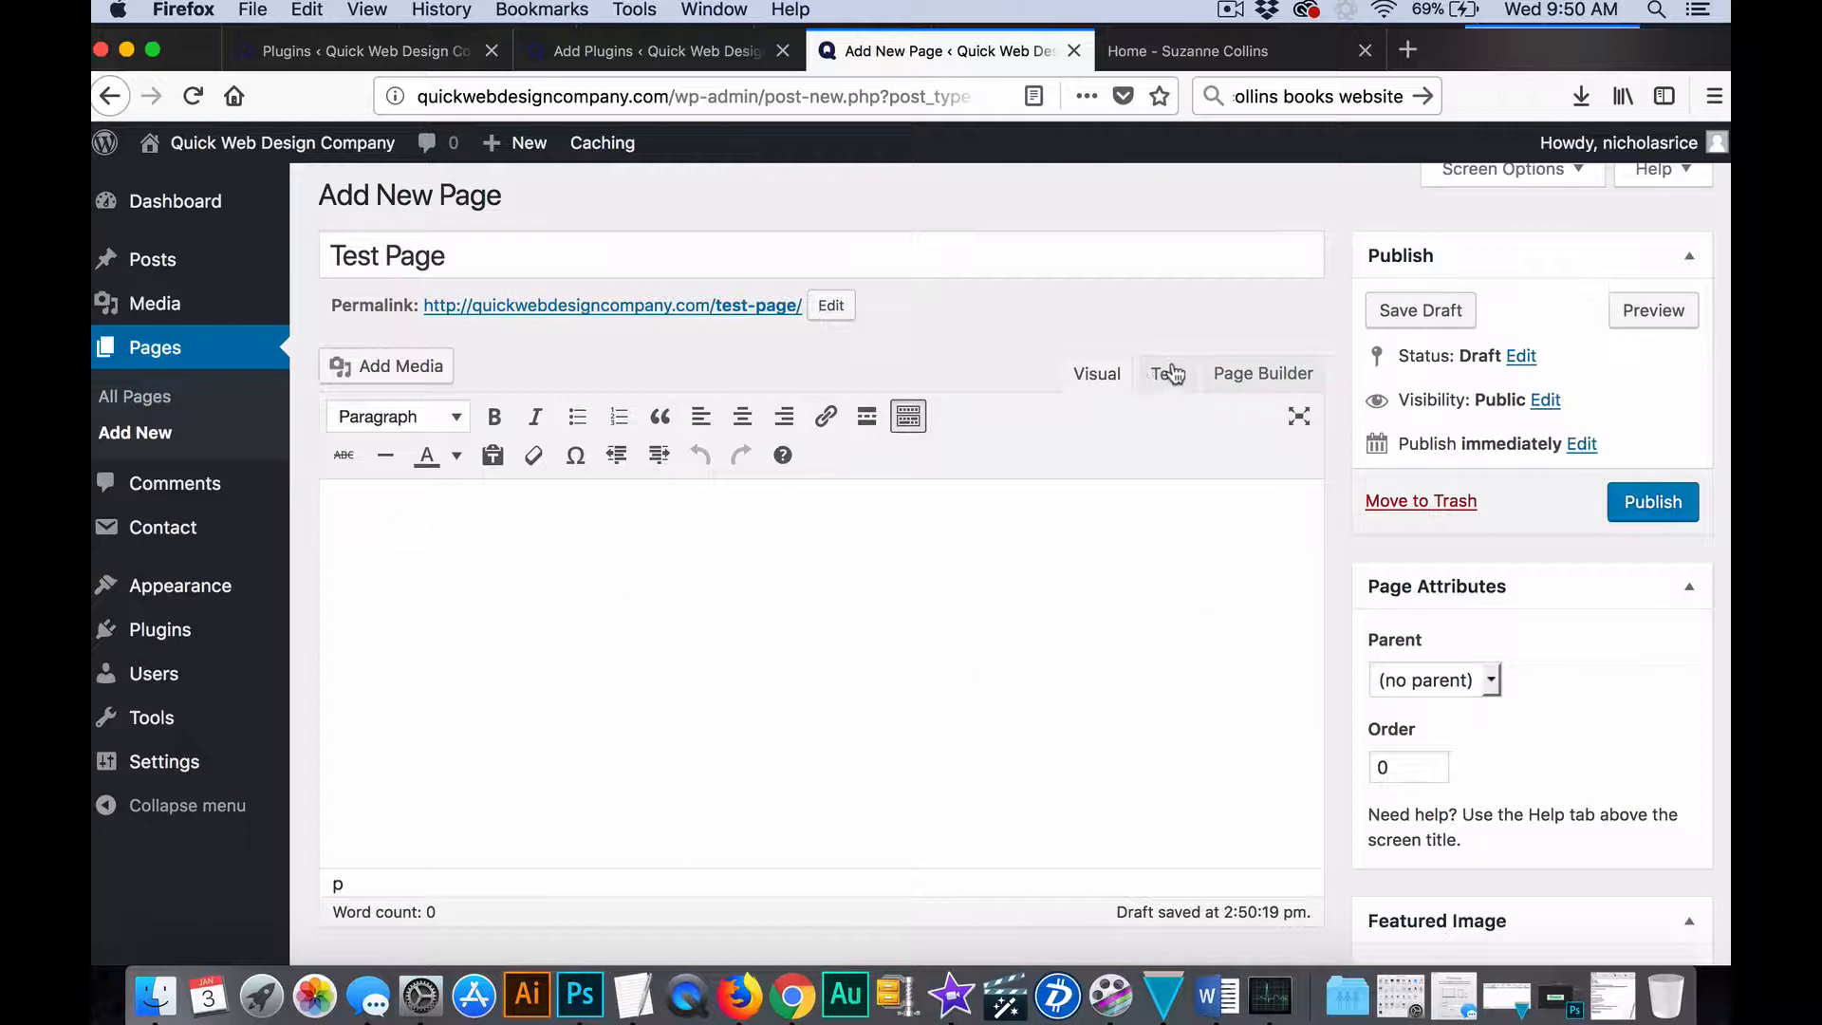
left_click(1159, 391)
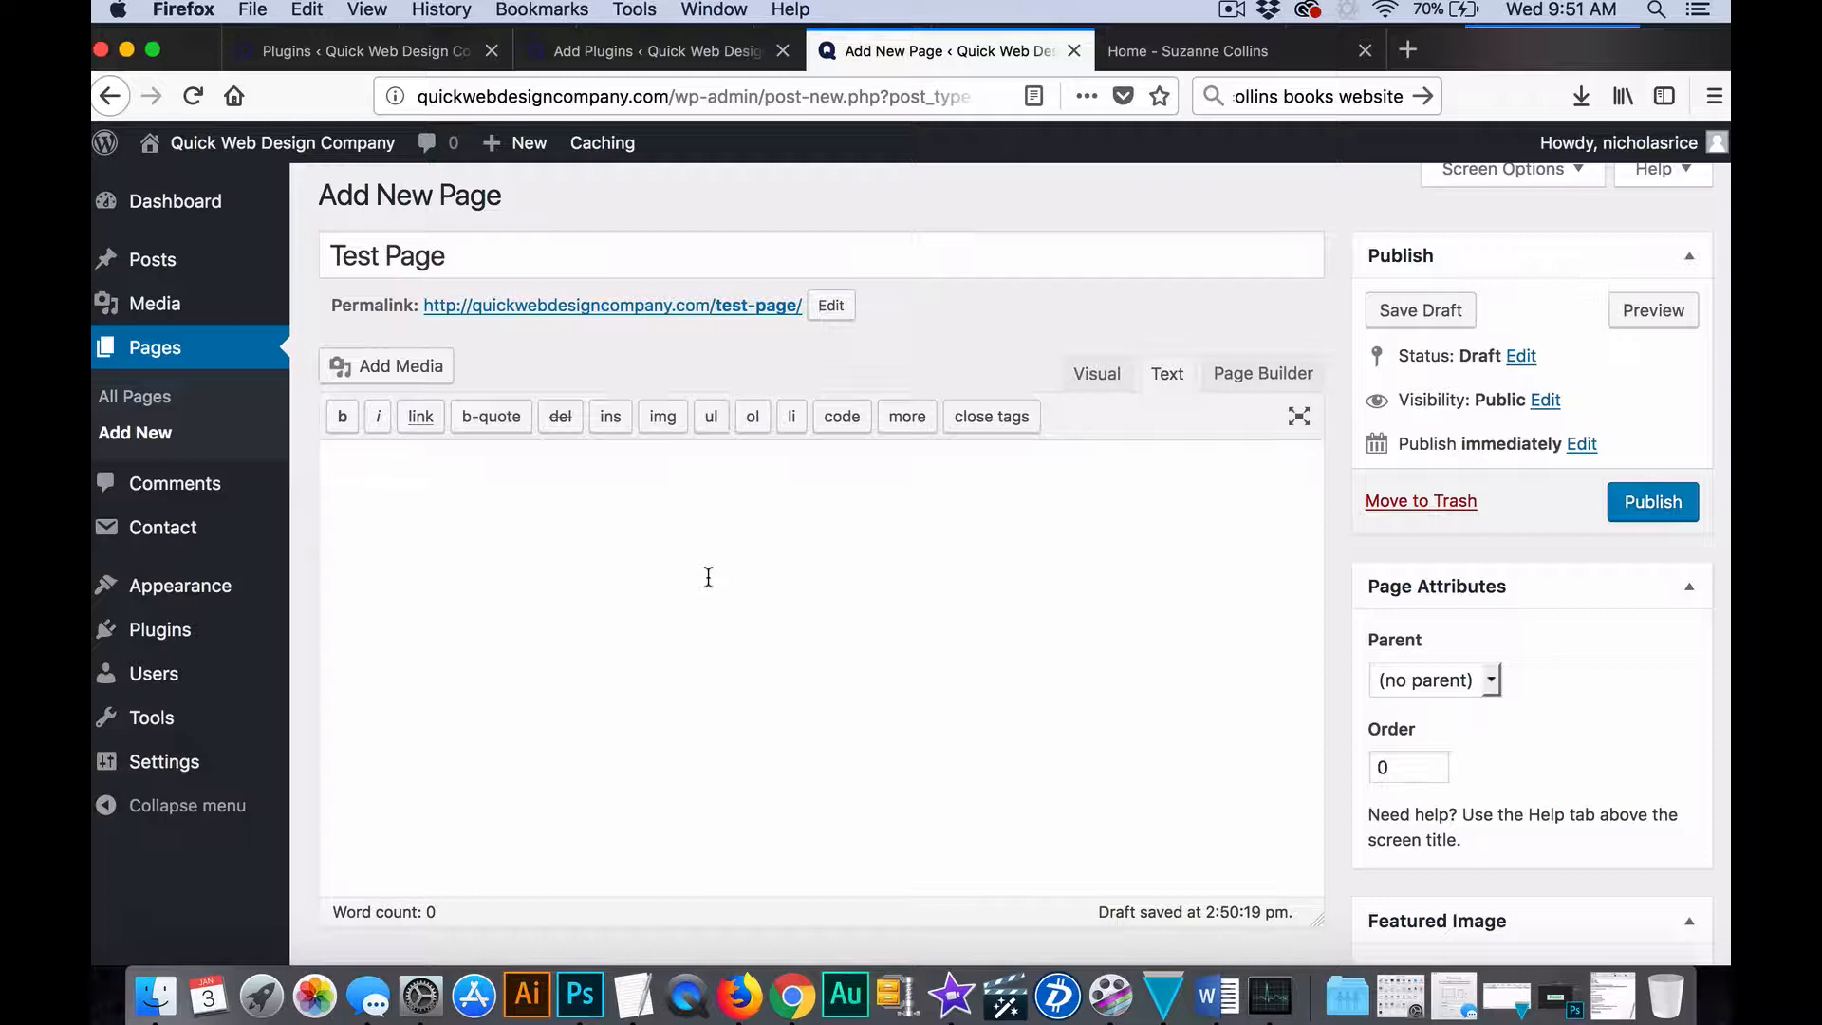
left_click(1284, 376)
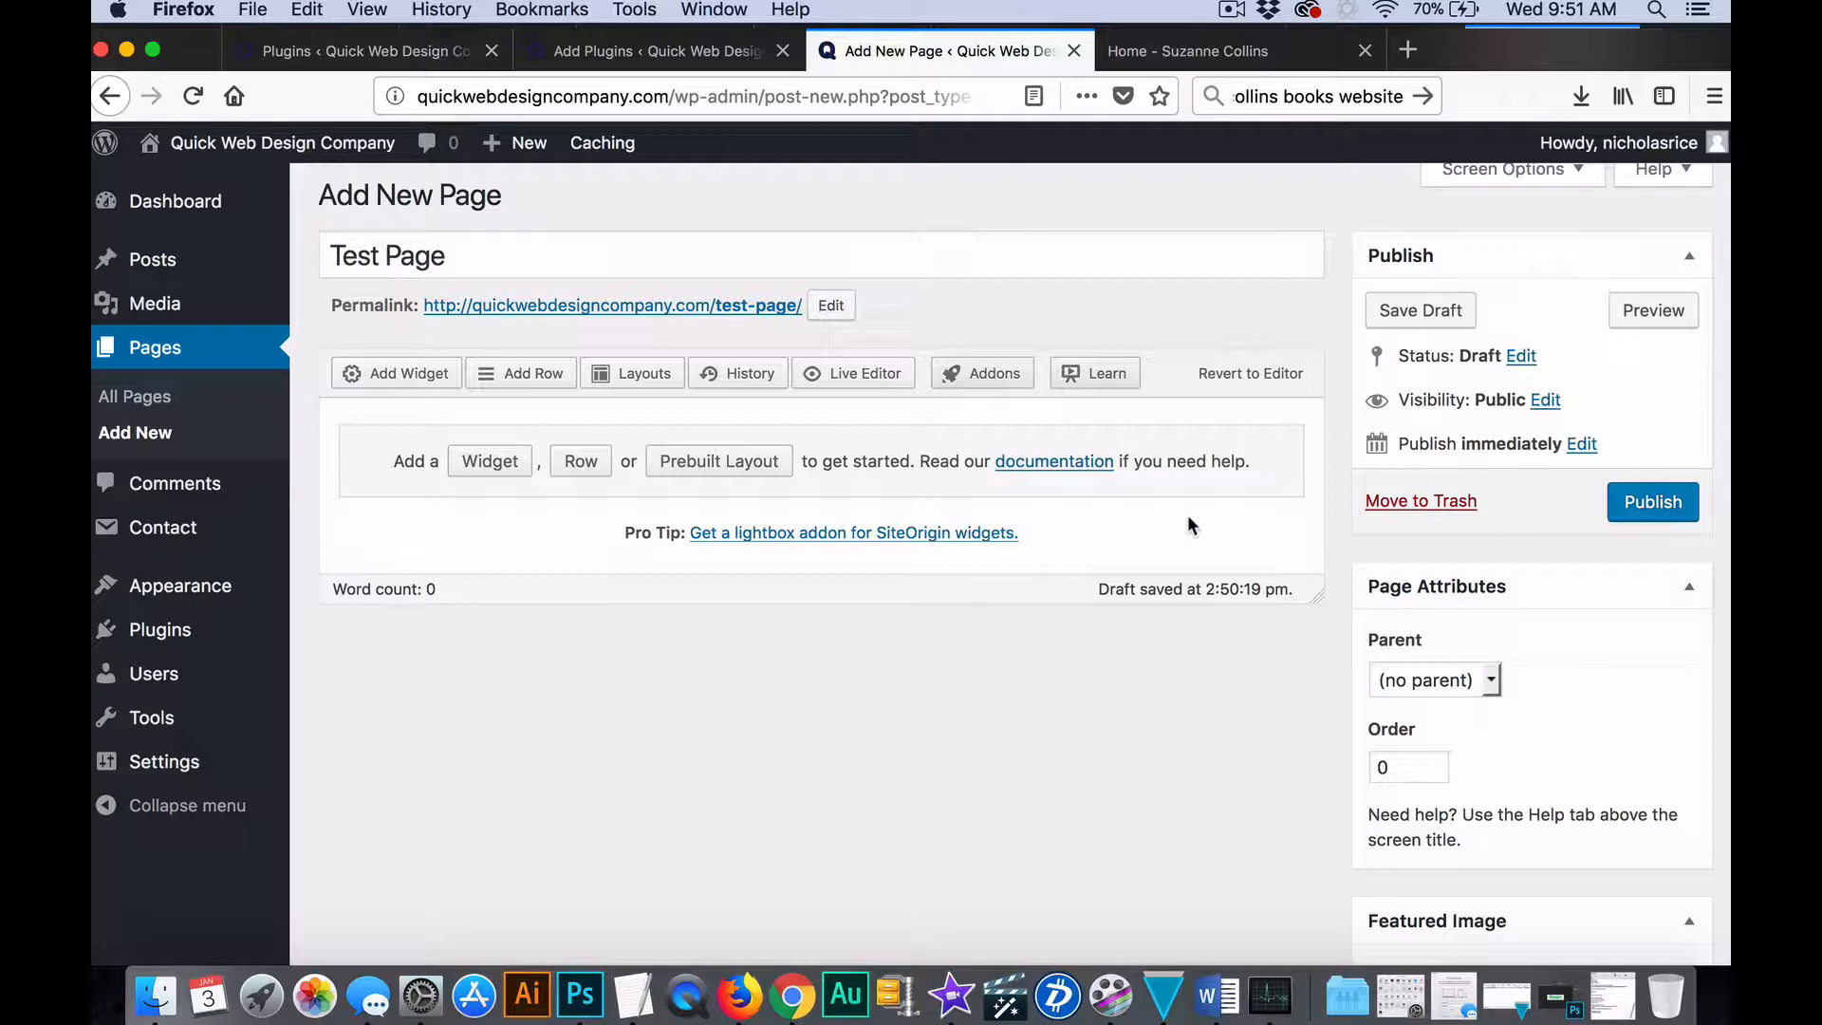
left_click(1249, 375)
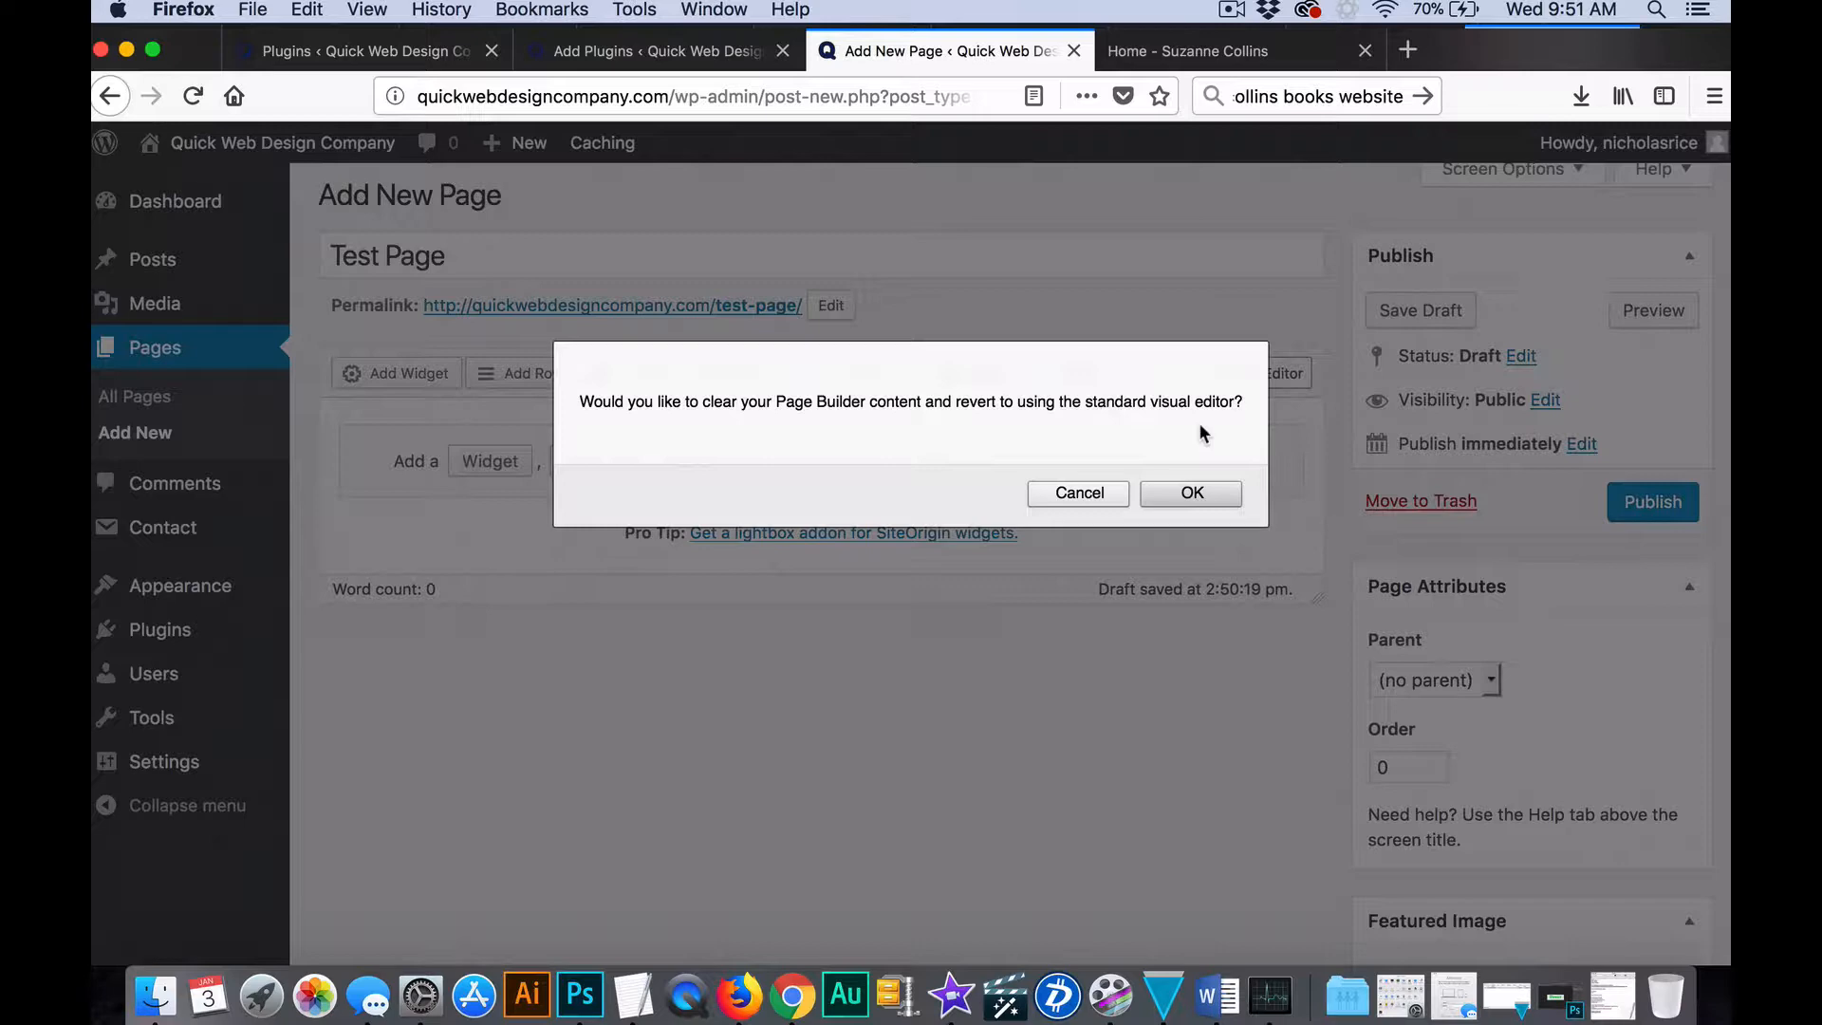
left_click(1064, 498)
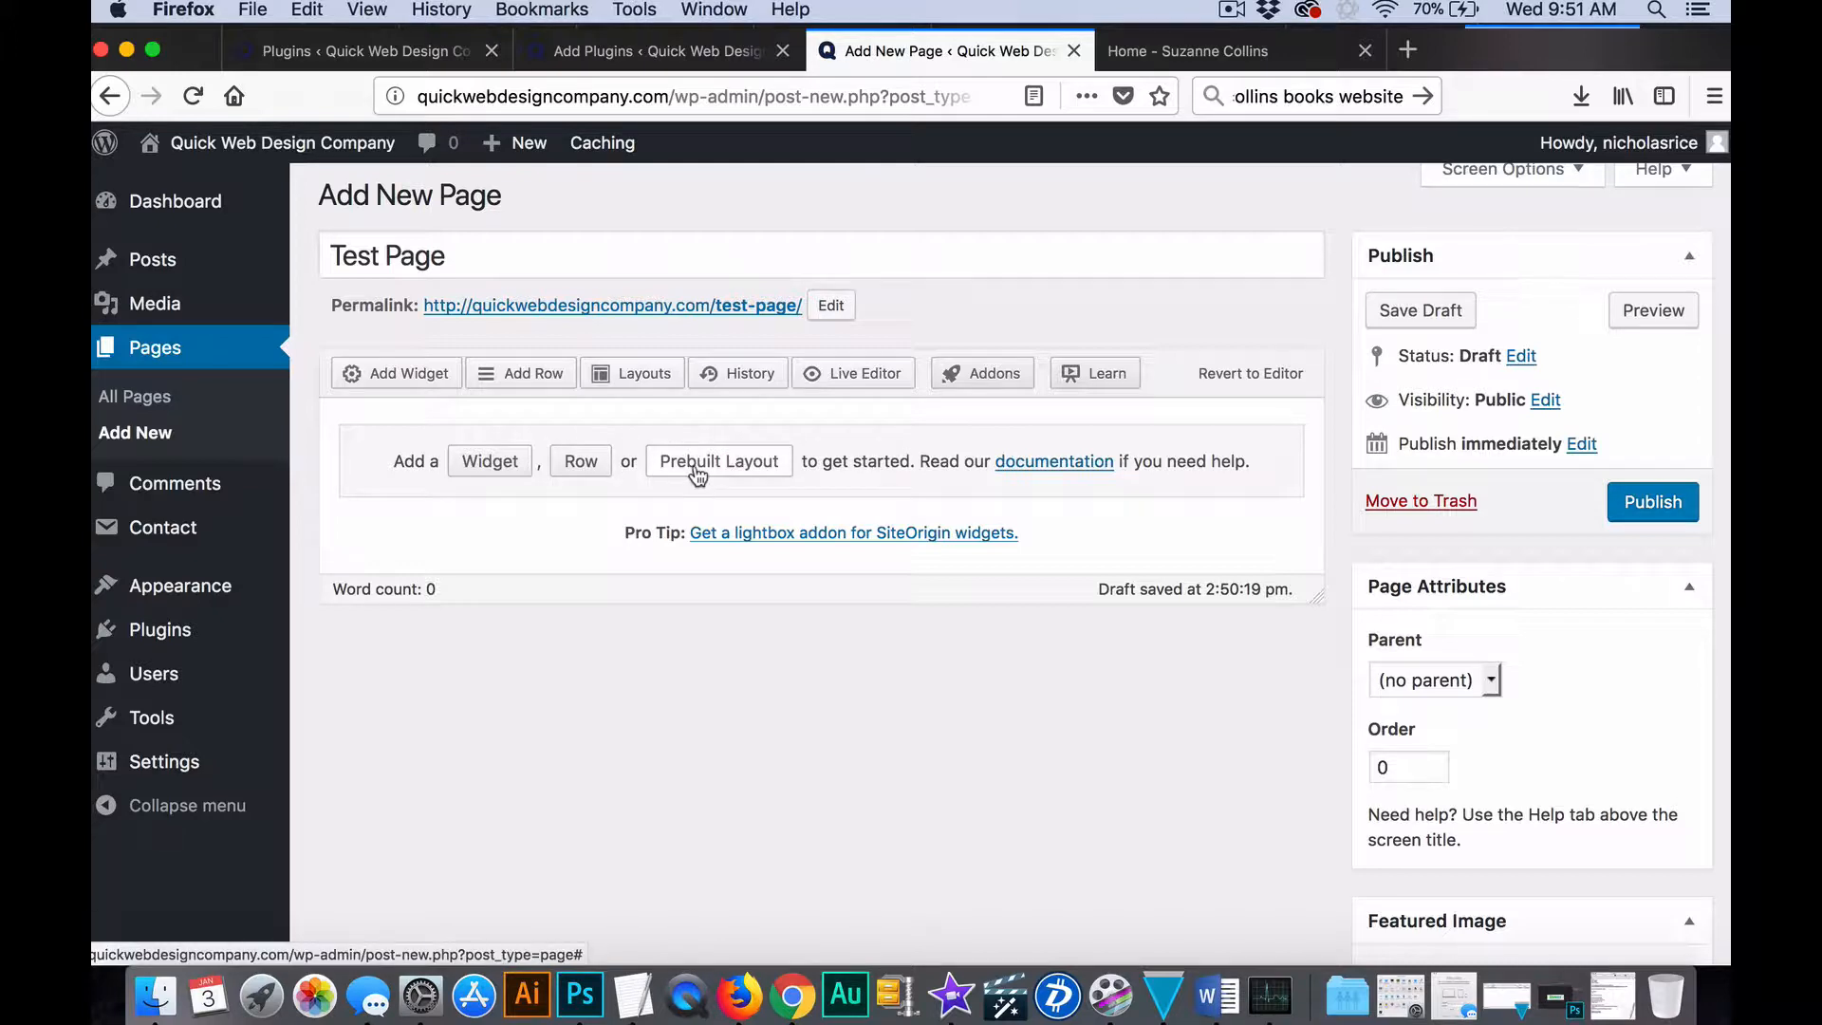
Browse all widgets that can be added in Page Builder, and close the list without adding one.
left_click(465, 464)
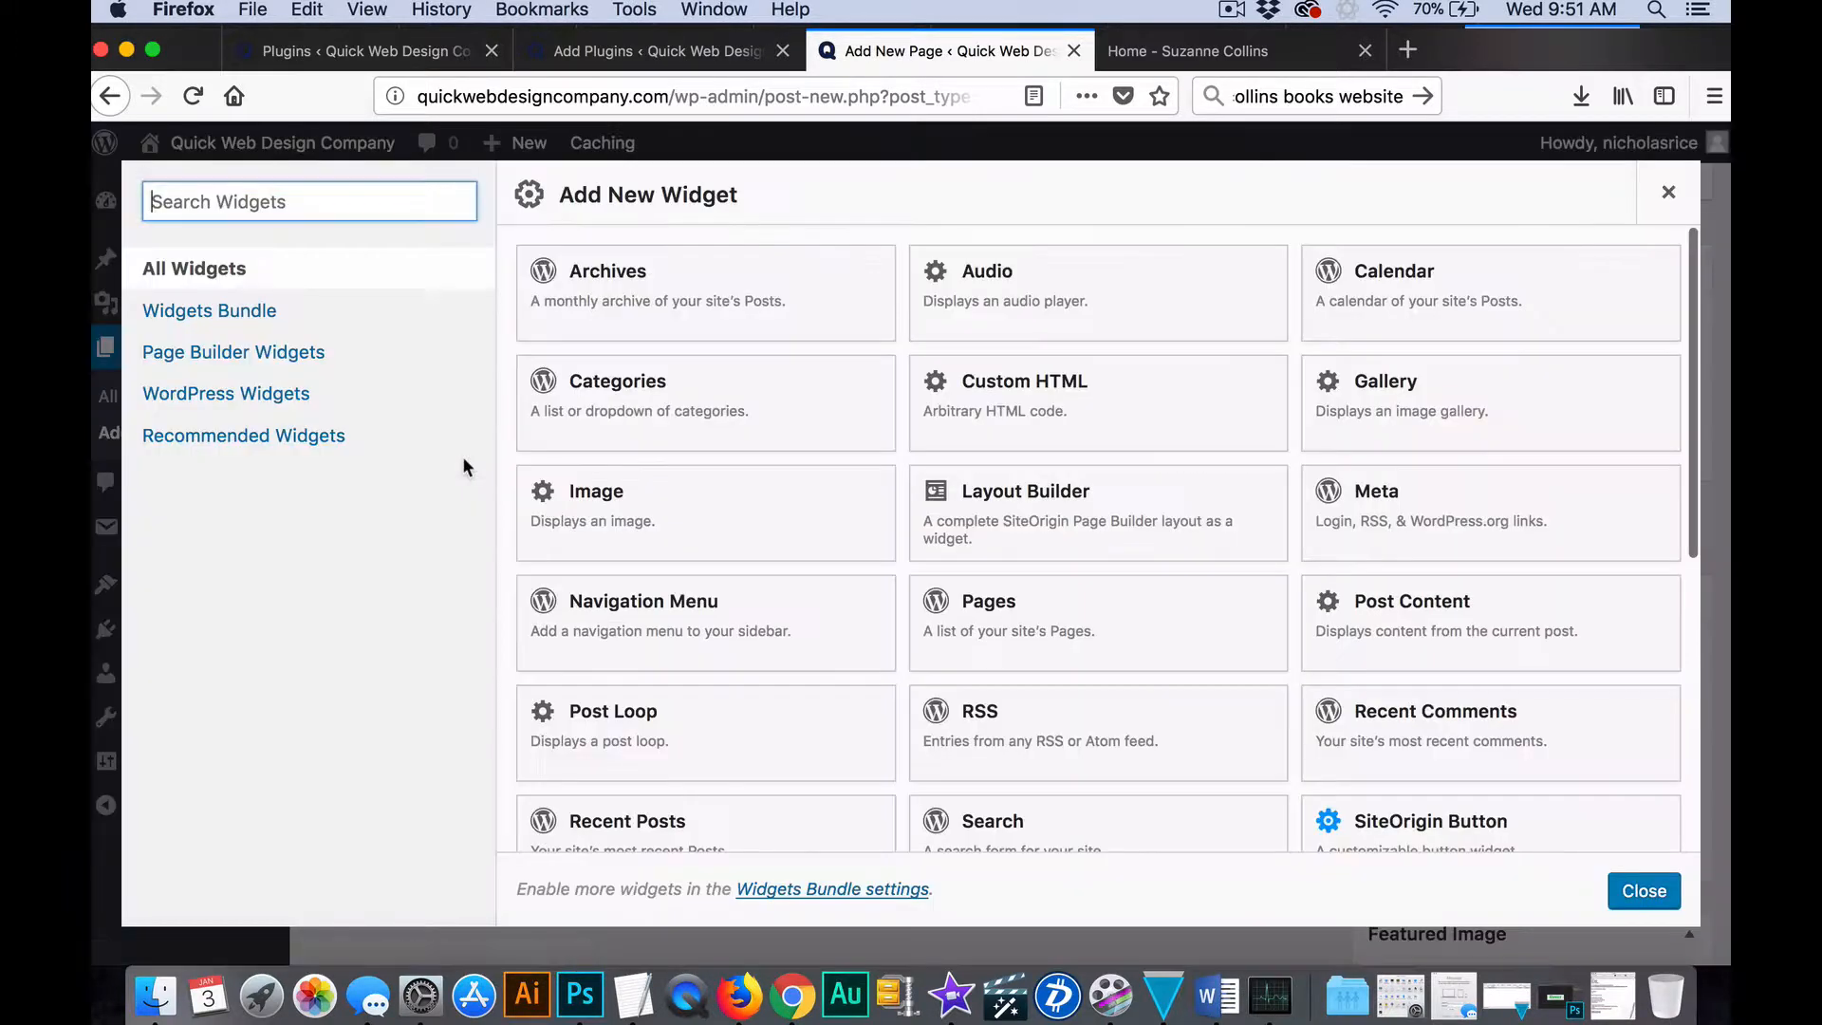
scroll(1008, 394, "down", 2)
scroll(1008, 394, "up", 2)
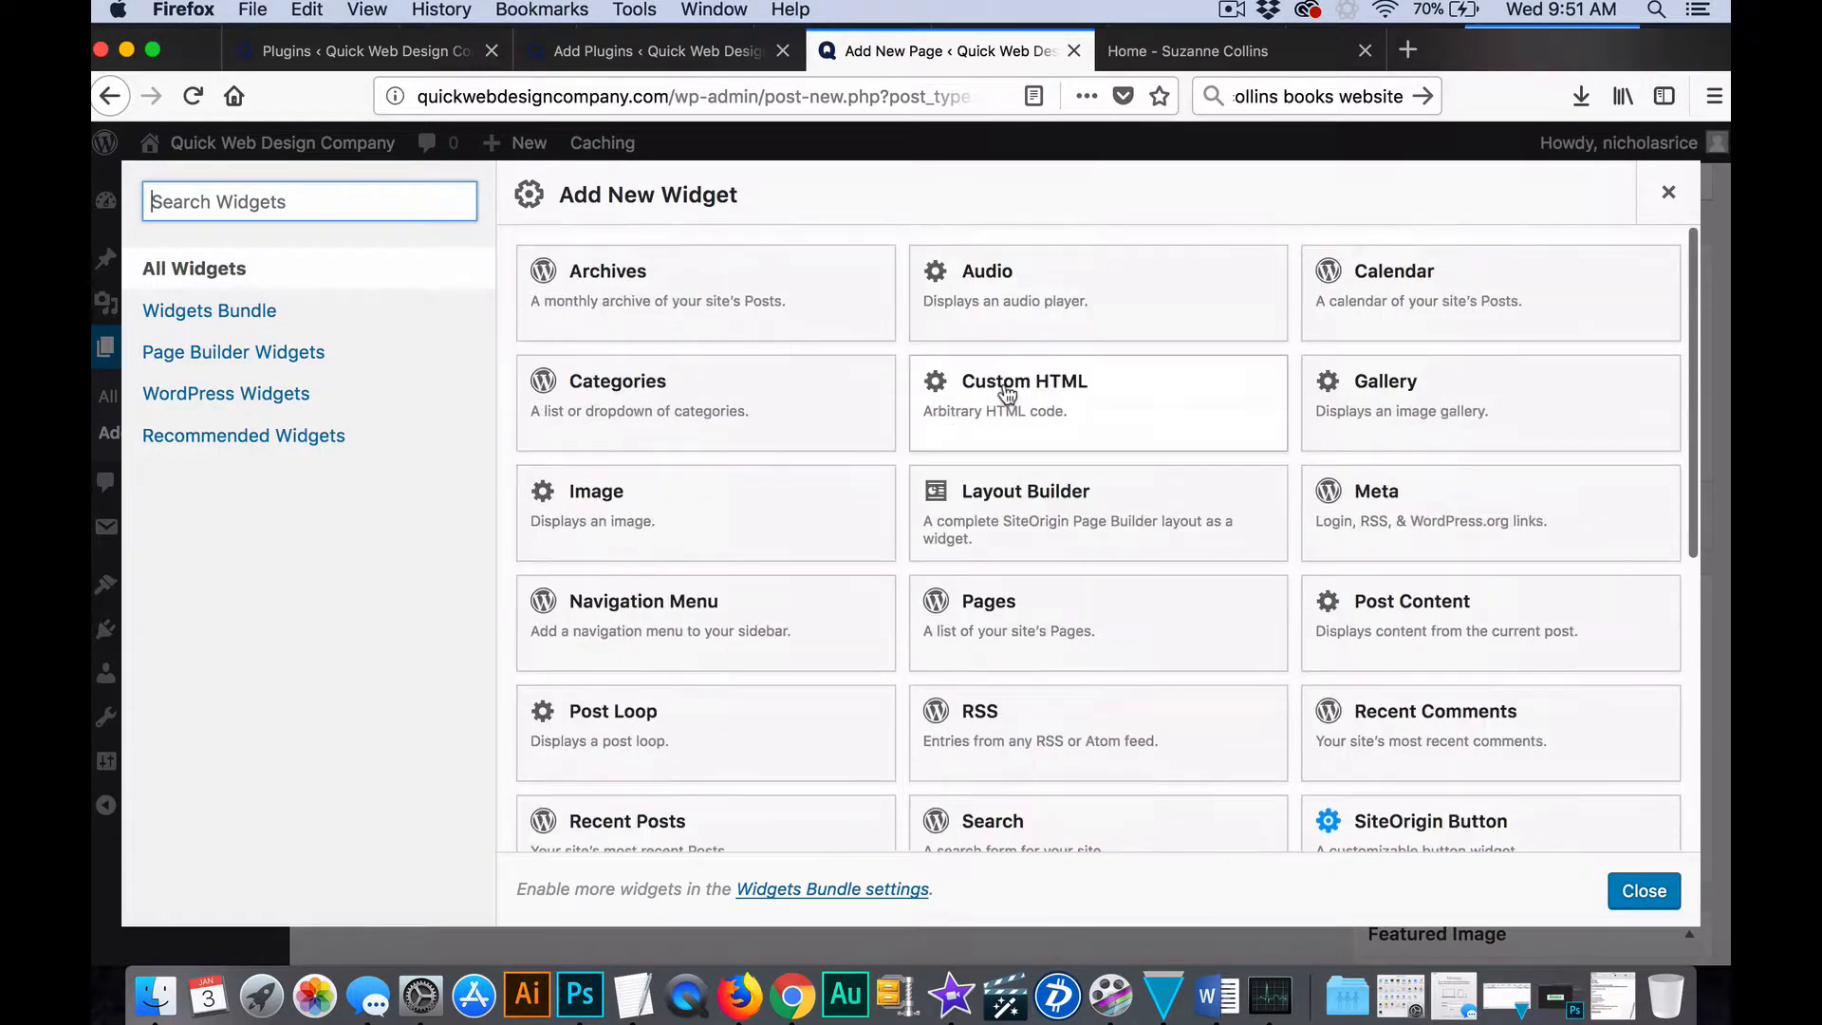
scroll(1236, 414, "down", 5)
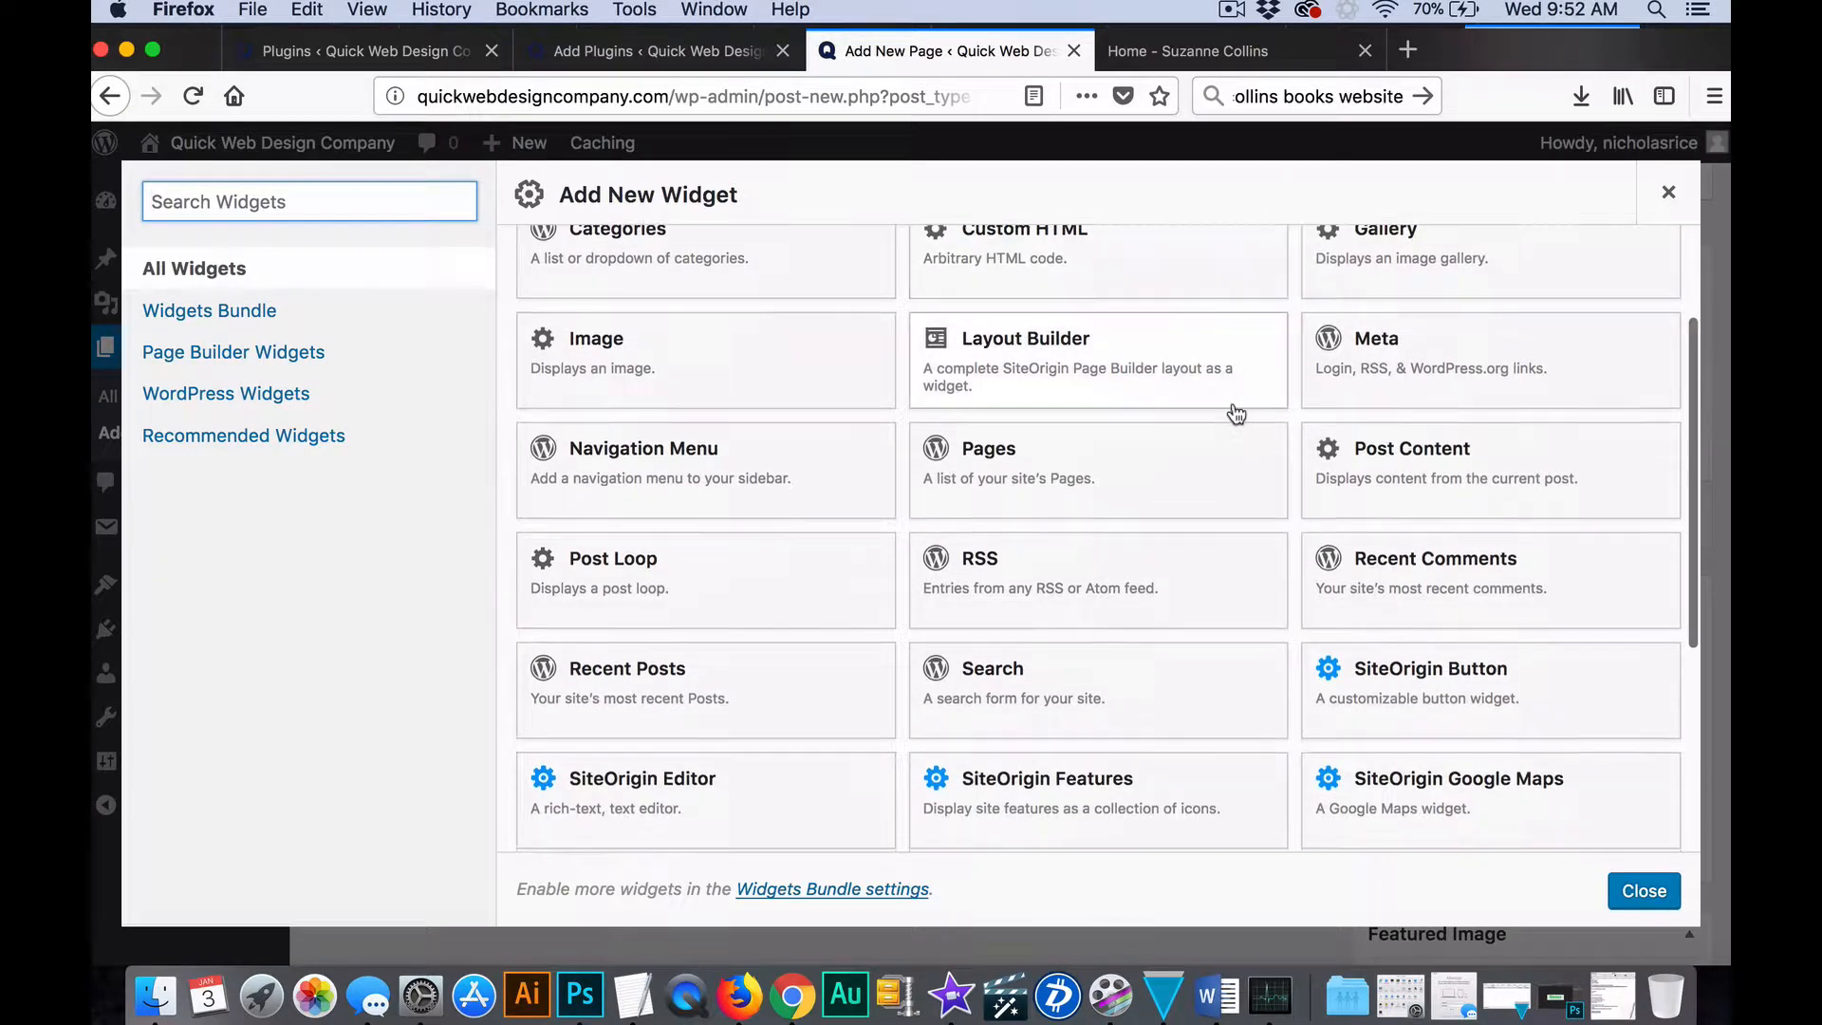
scroll(1236, 414, "down", 4)
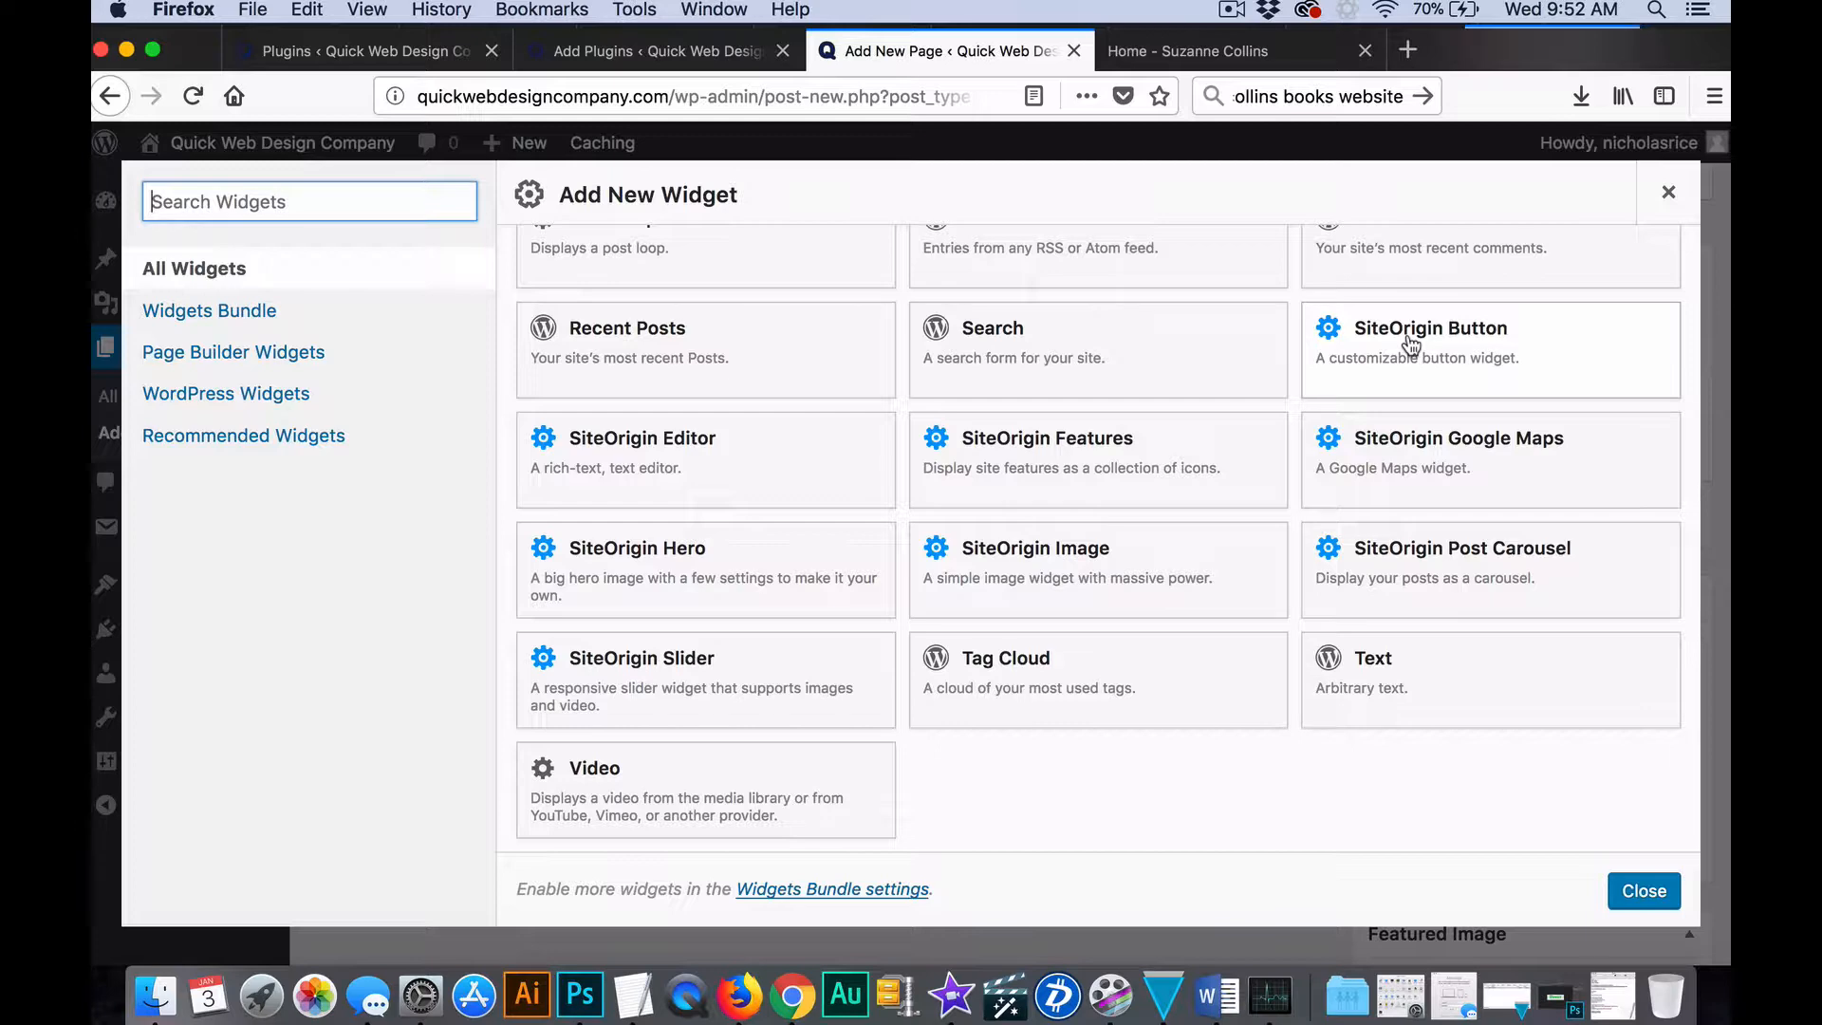
left_click(1668, 194)
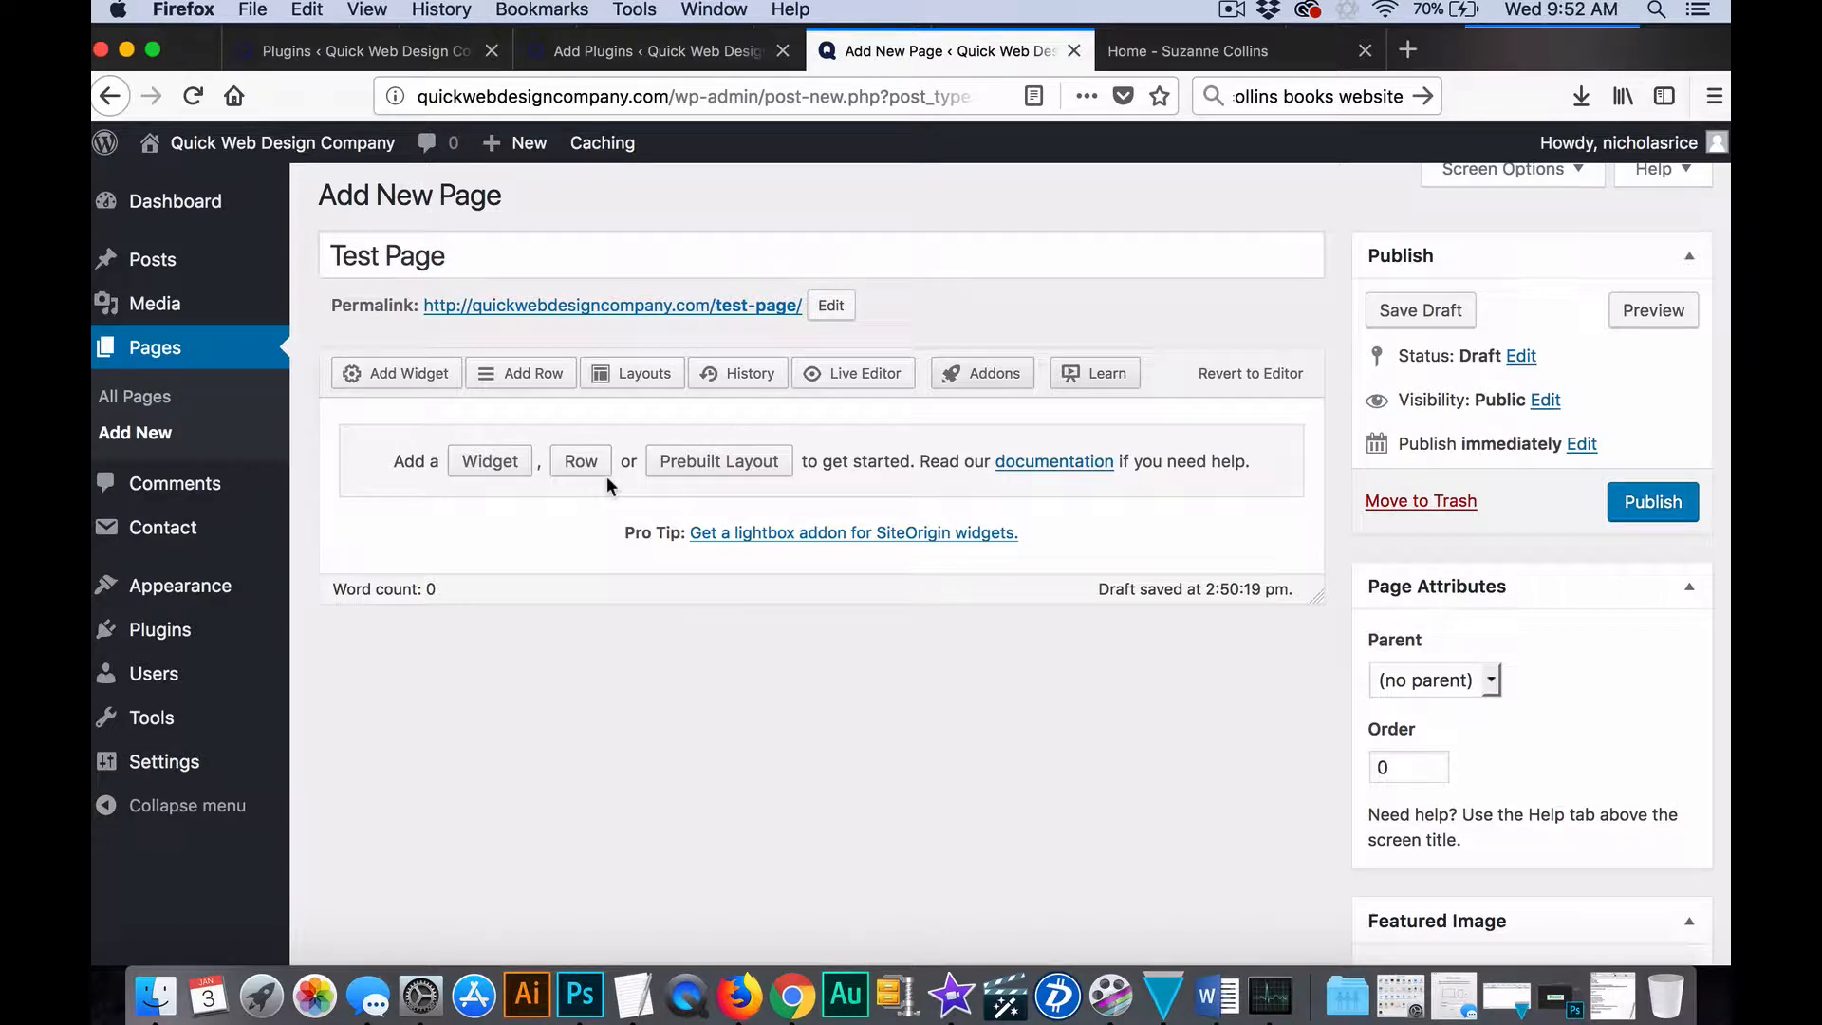
Browse the prebuilt Page Builder layouts in the Layouts Directory.
left_click(722, 462)
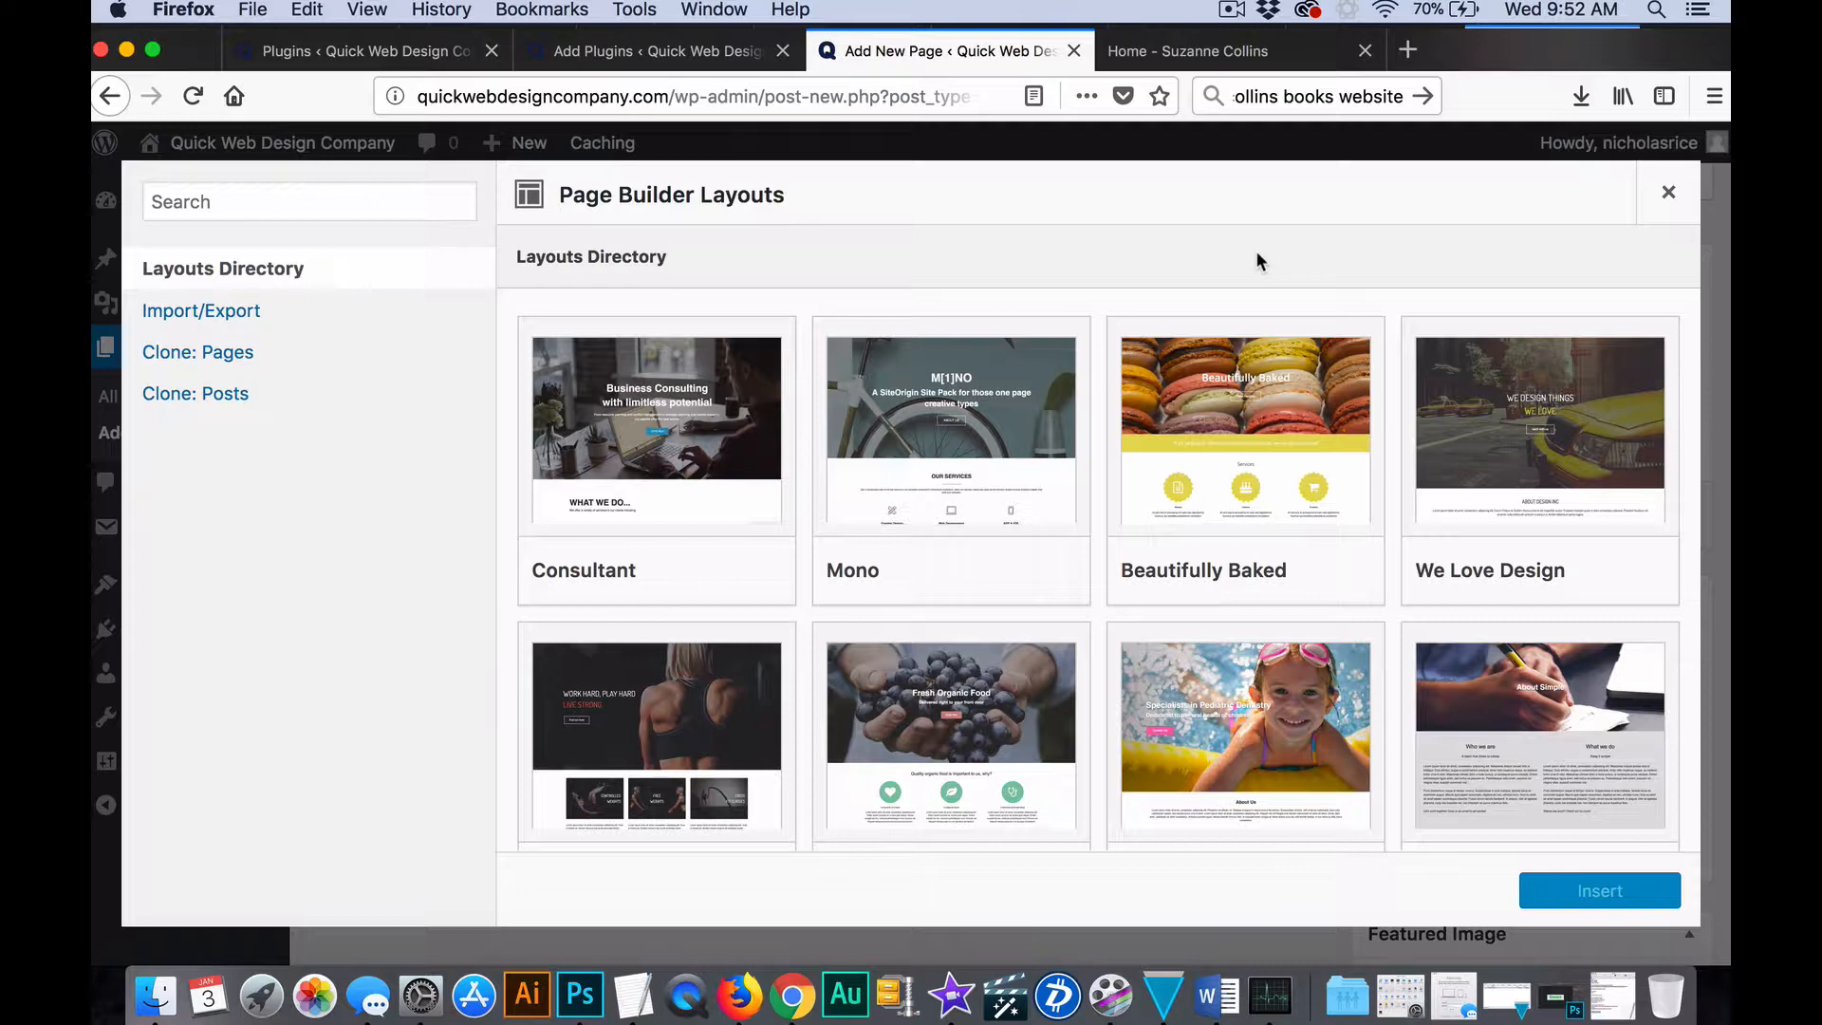
scroll(881, 351, "down", 3)
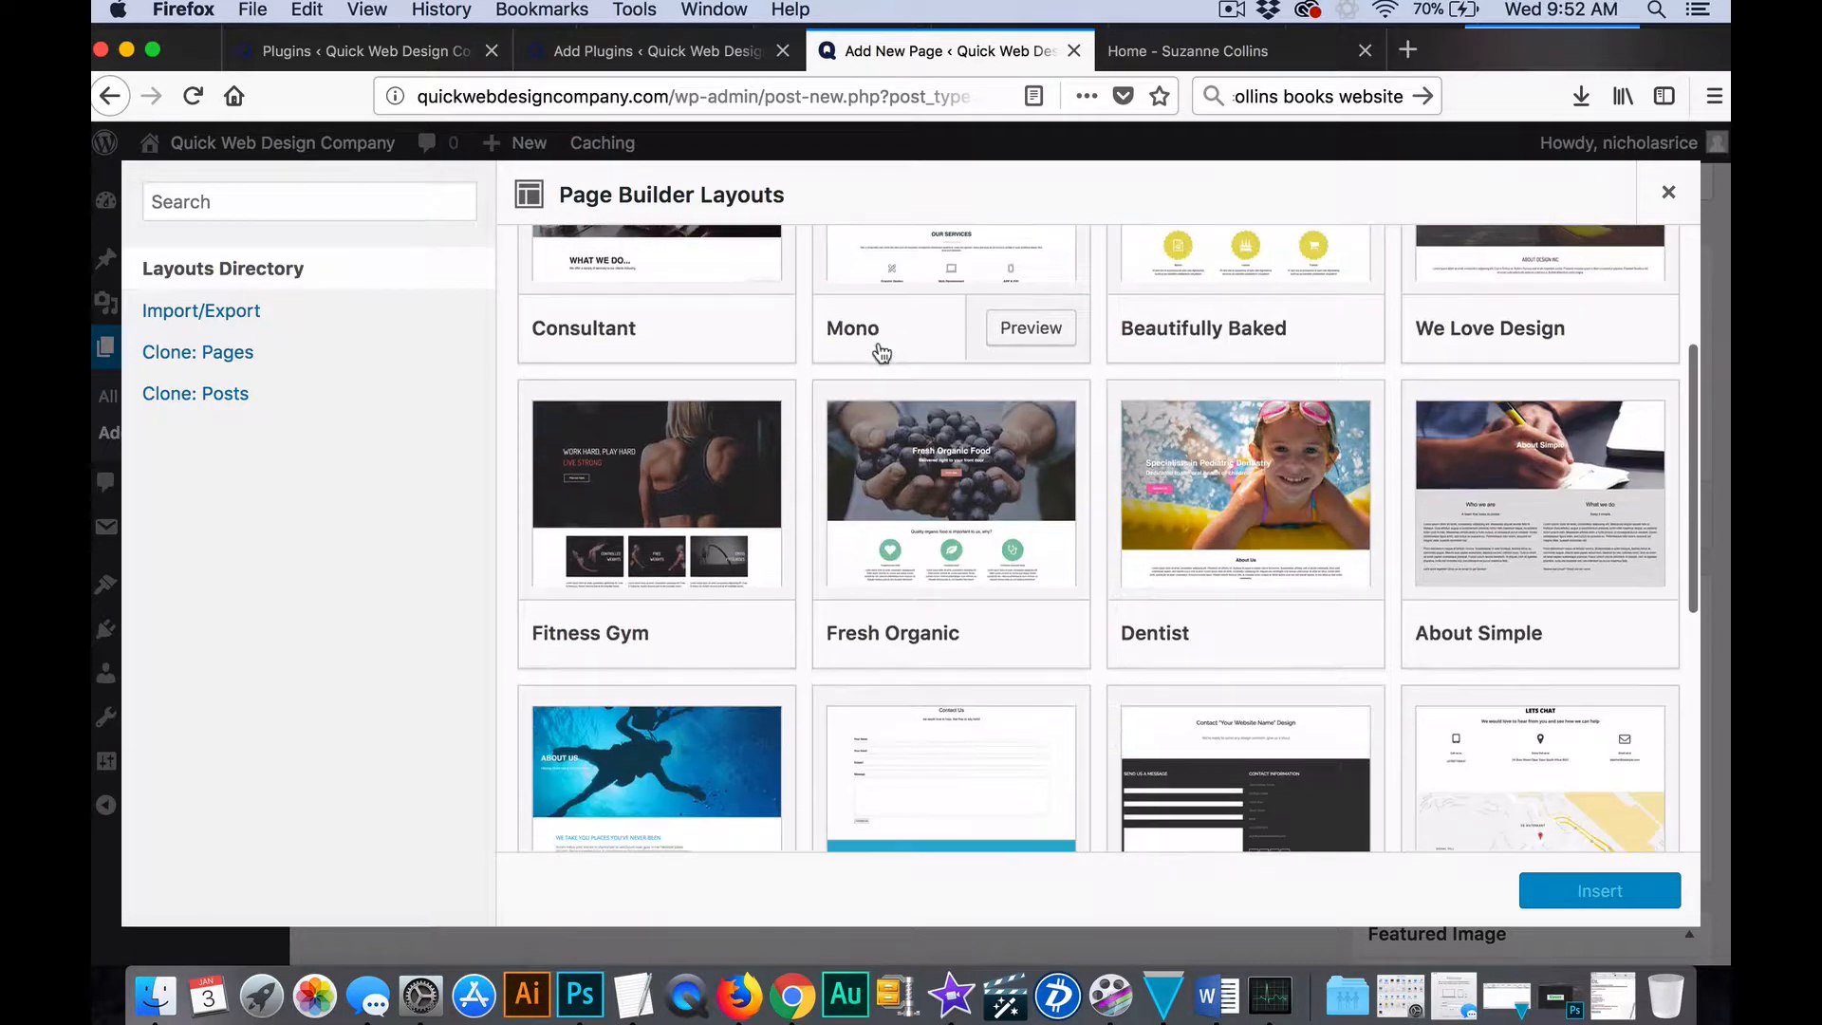
scroll(881, 351, "down", 6)
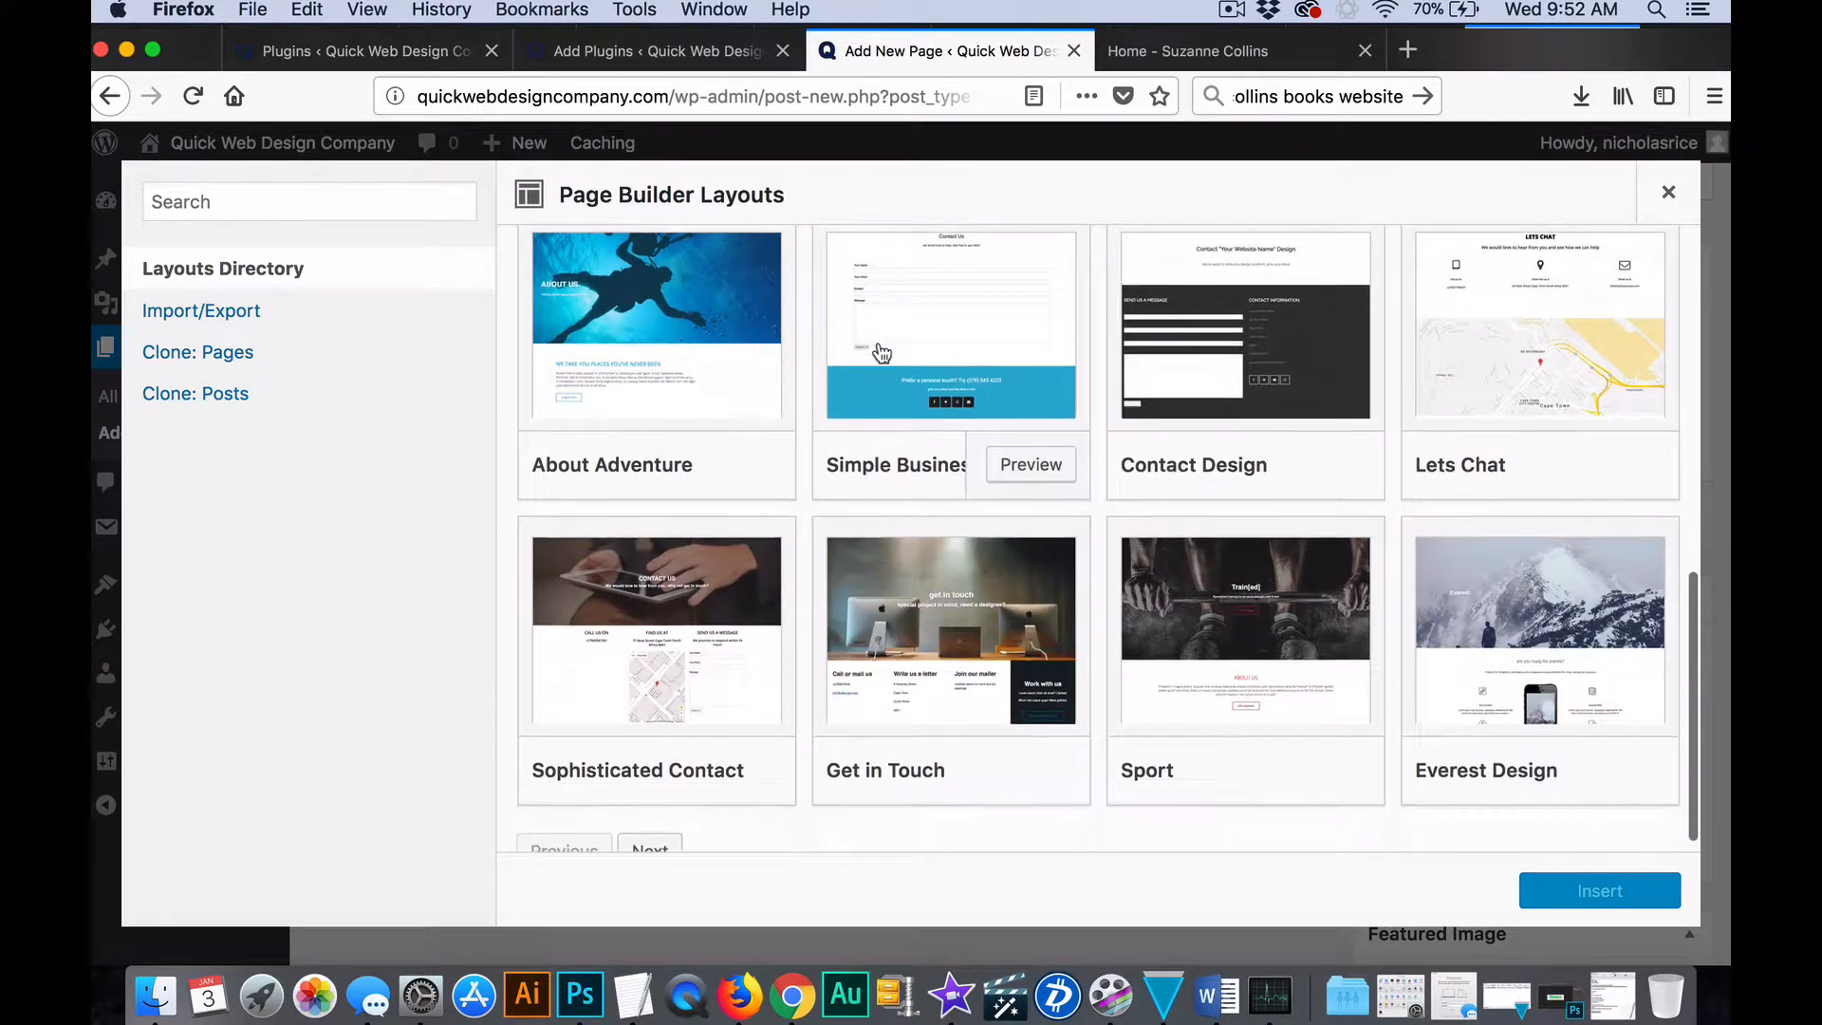
scroll(803, 415, "down", 1)
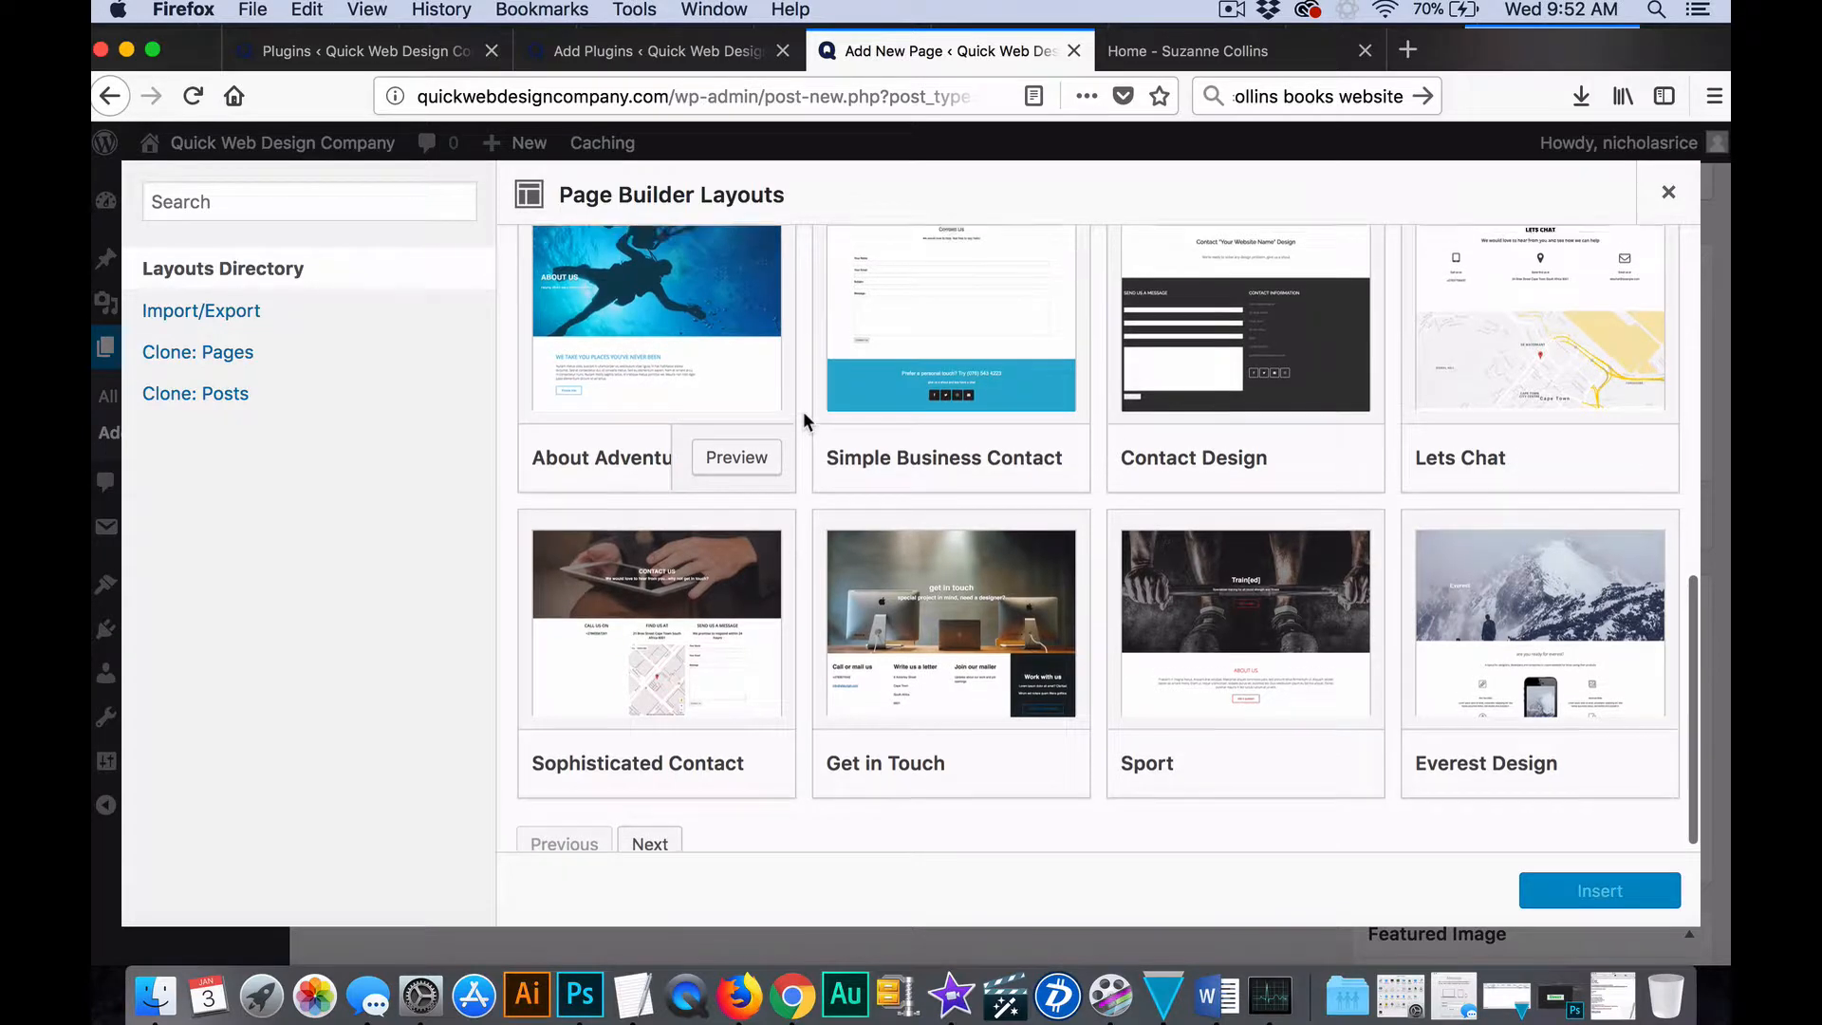
scroll(803, 412, "up", 9)
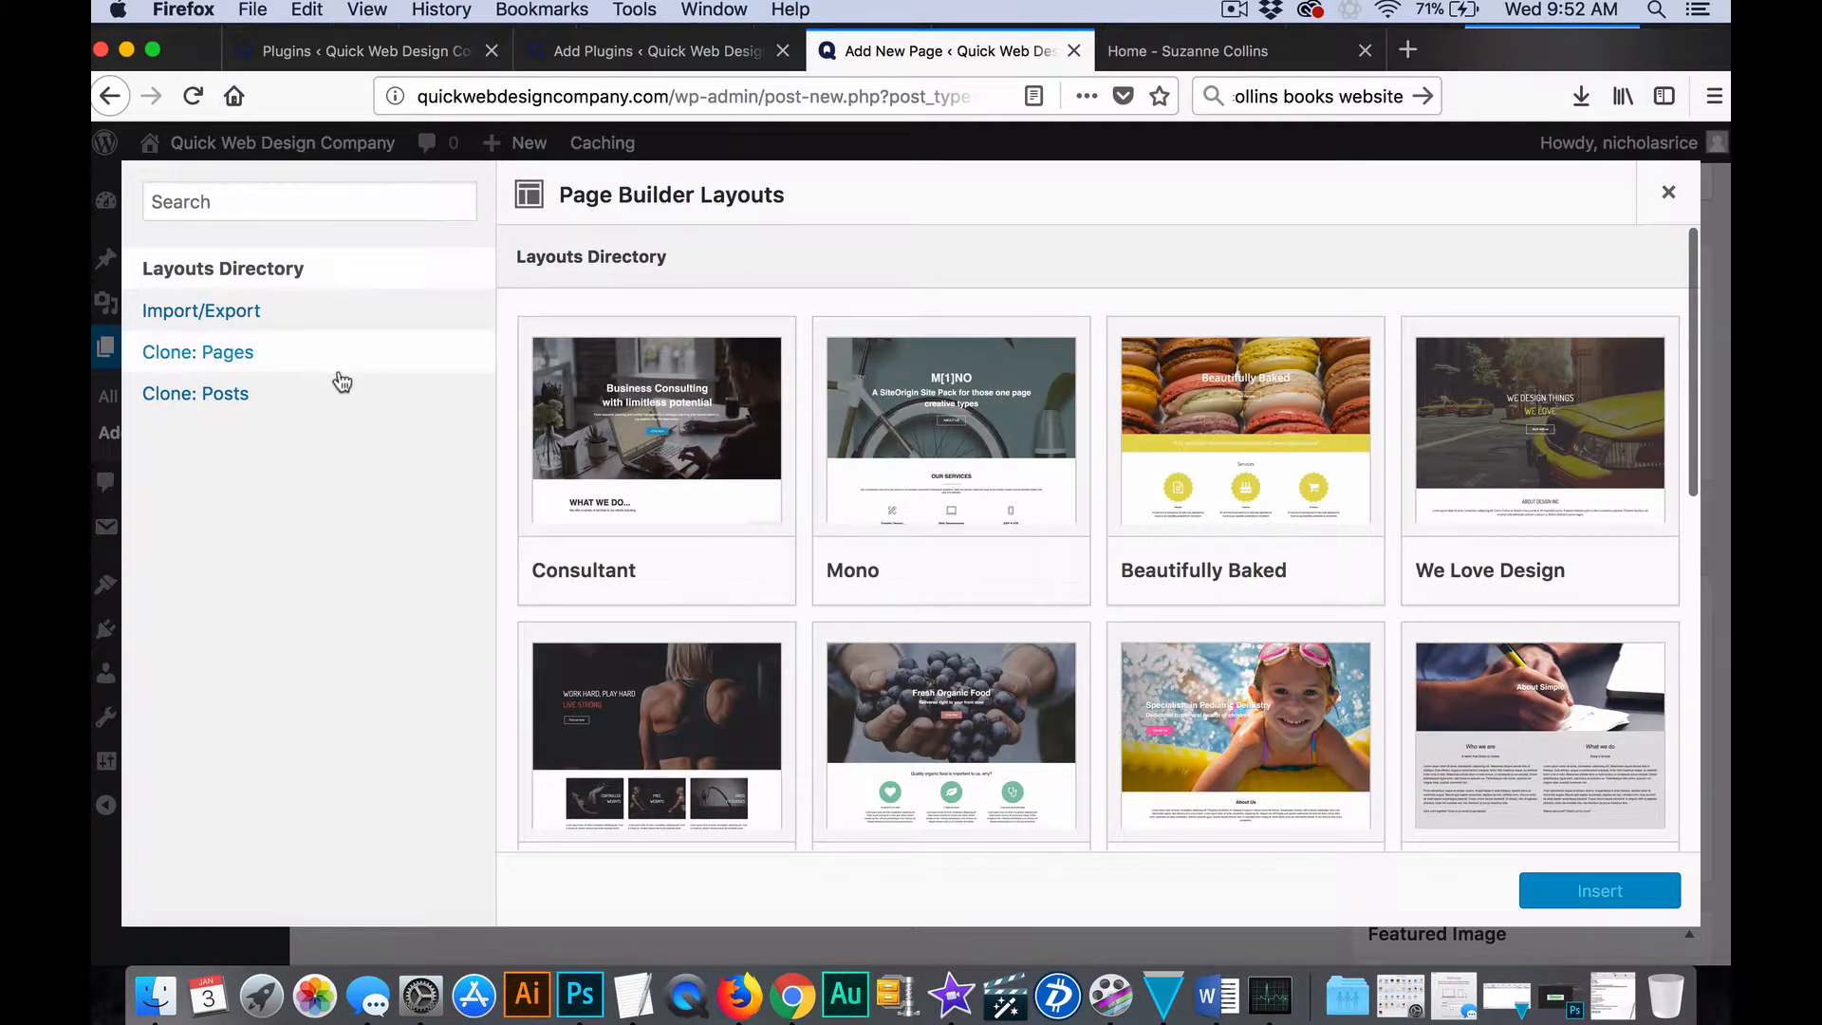
Review the options for inserting a clone of the Contact Us page, and close the layouts without inserting it.
left_click(187, 356)
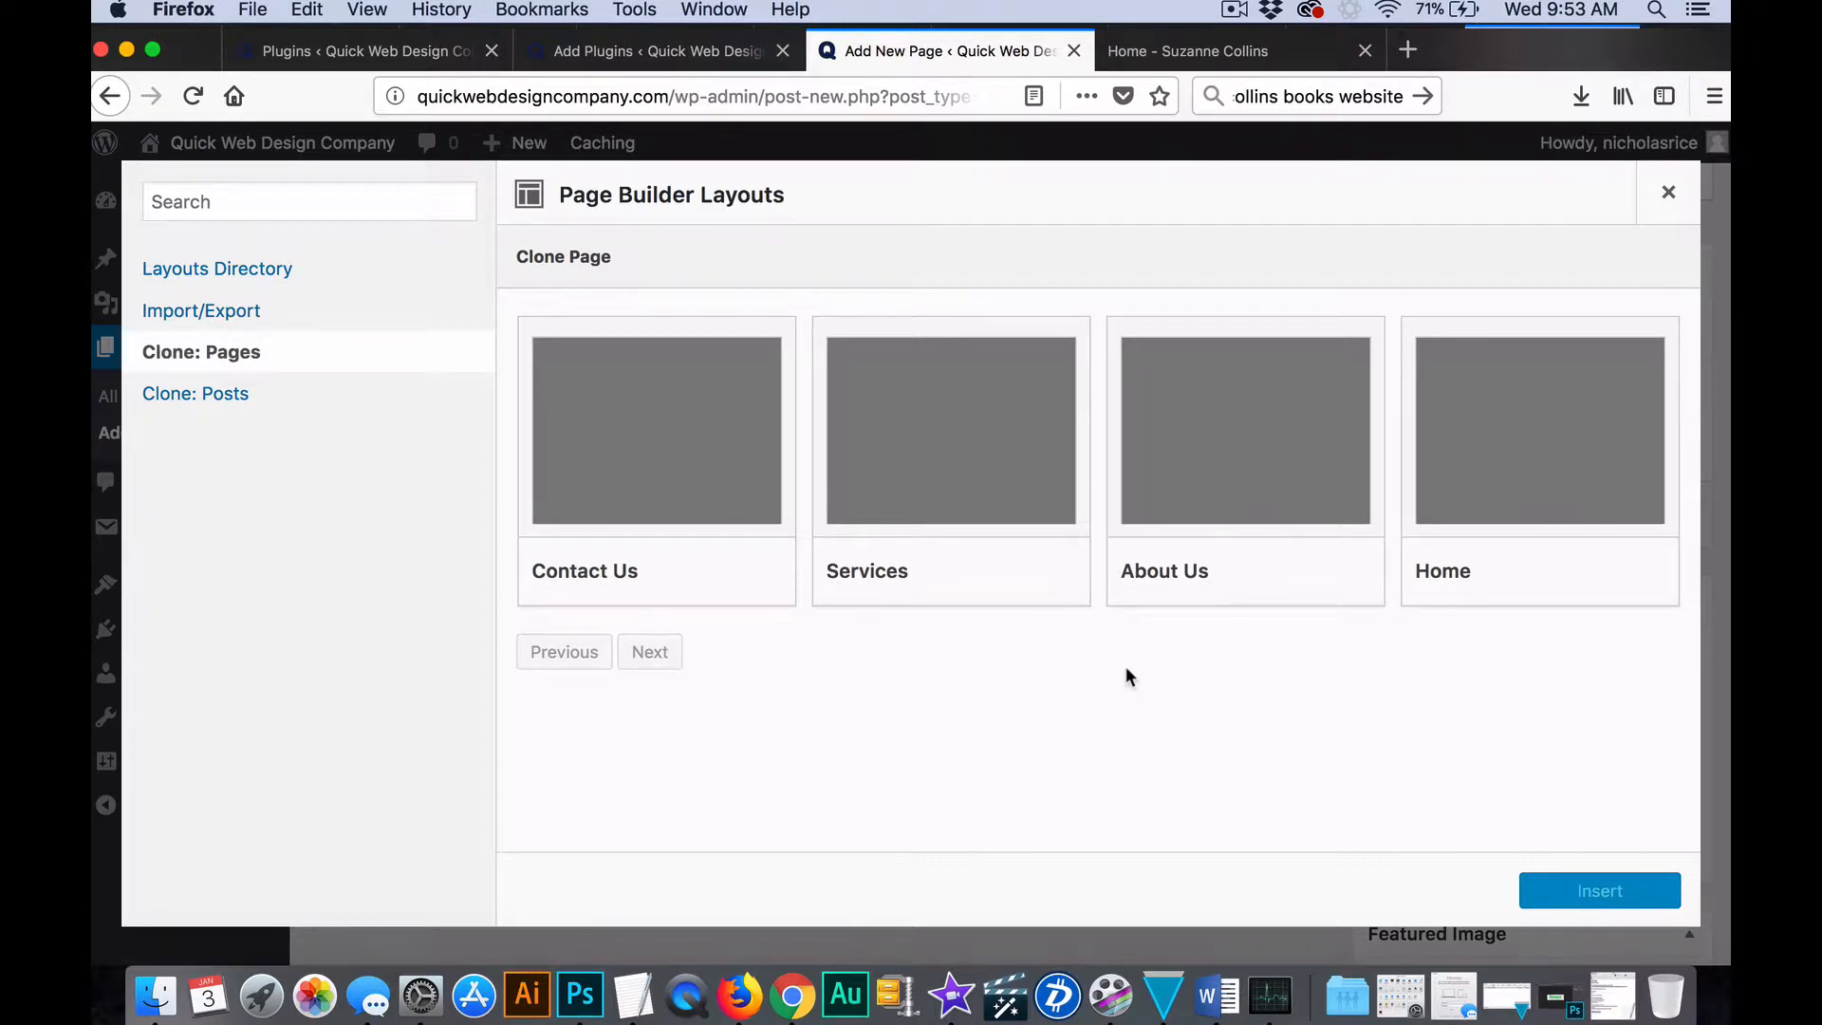
left_click(671, 558)
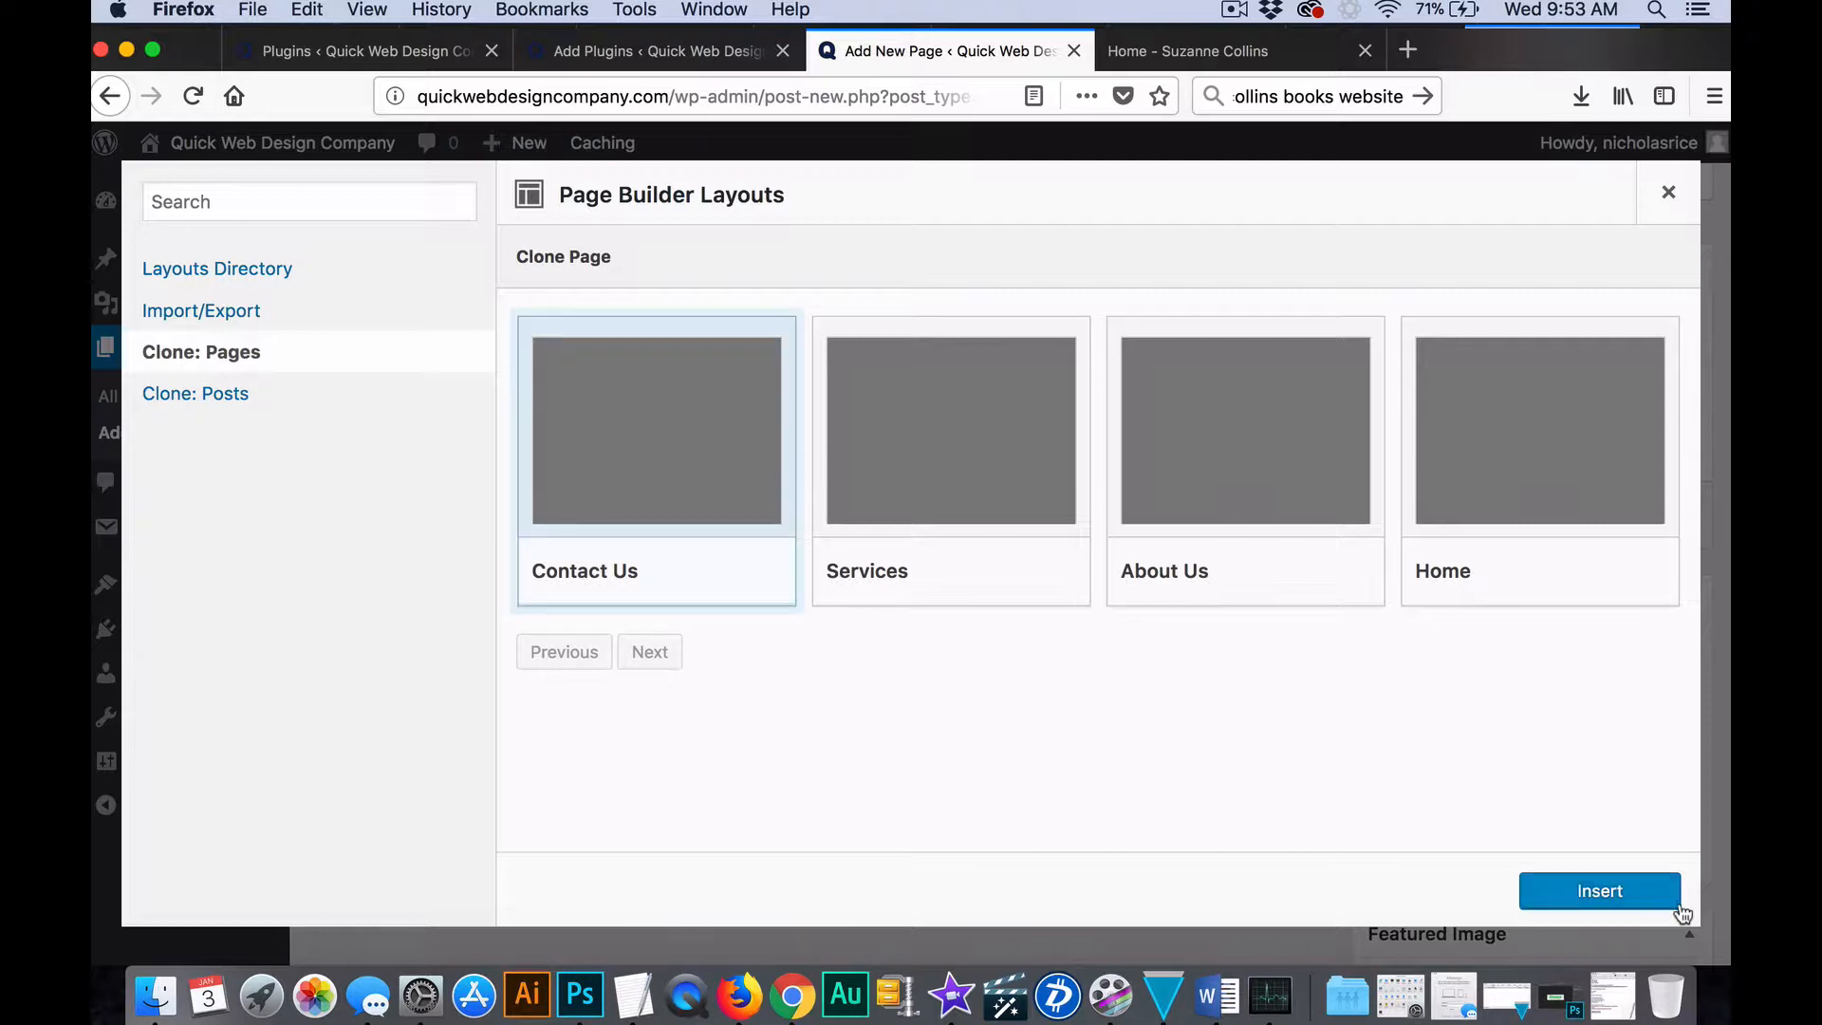
mouse_move(1614, 897)
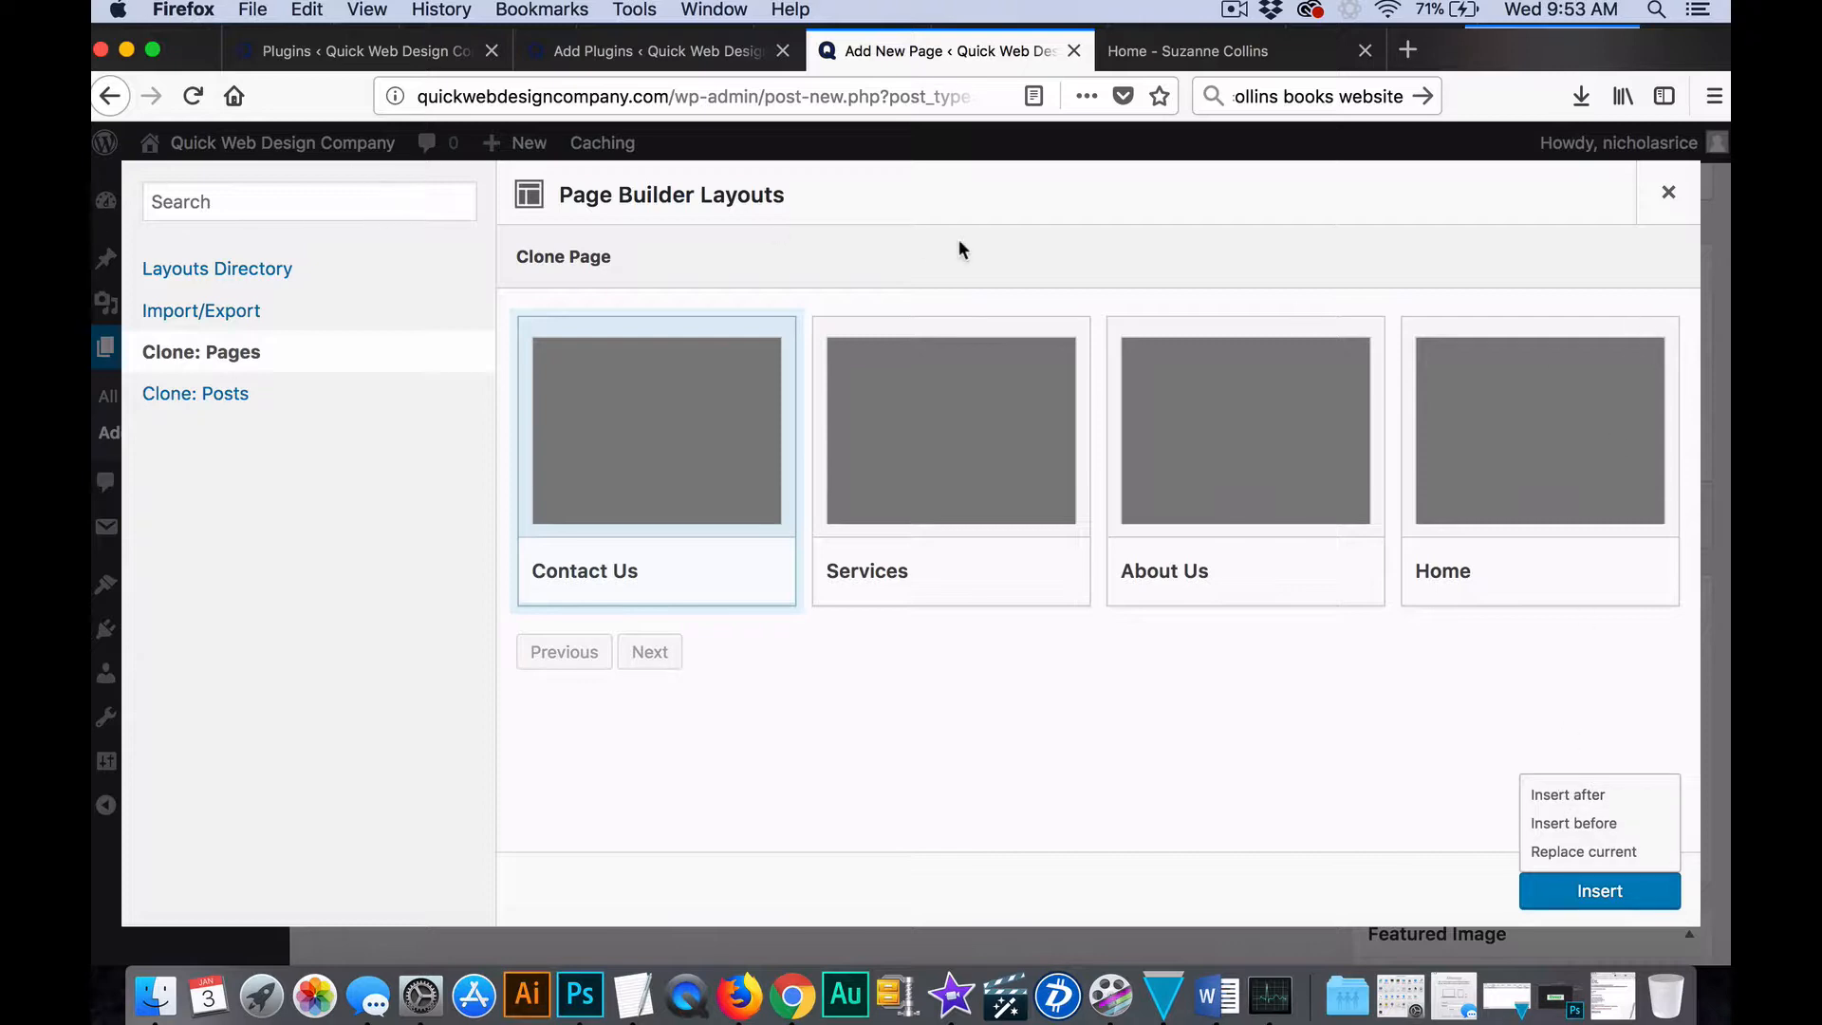
left_click(1669, 192)
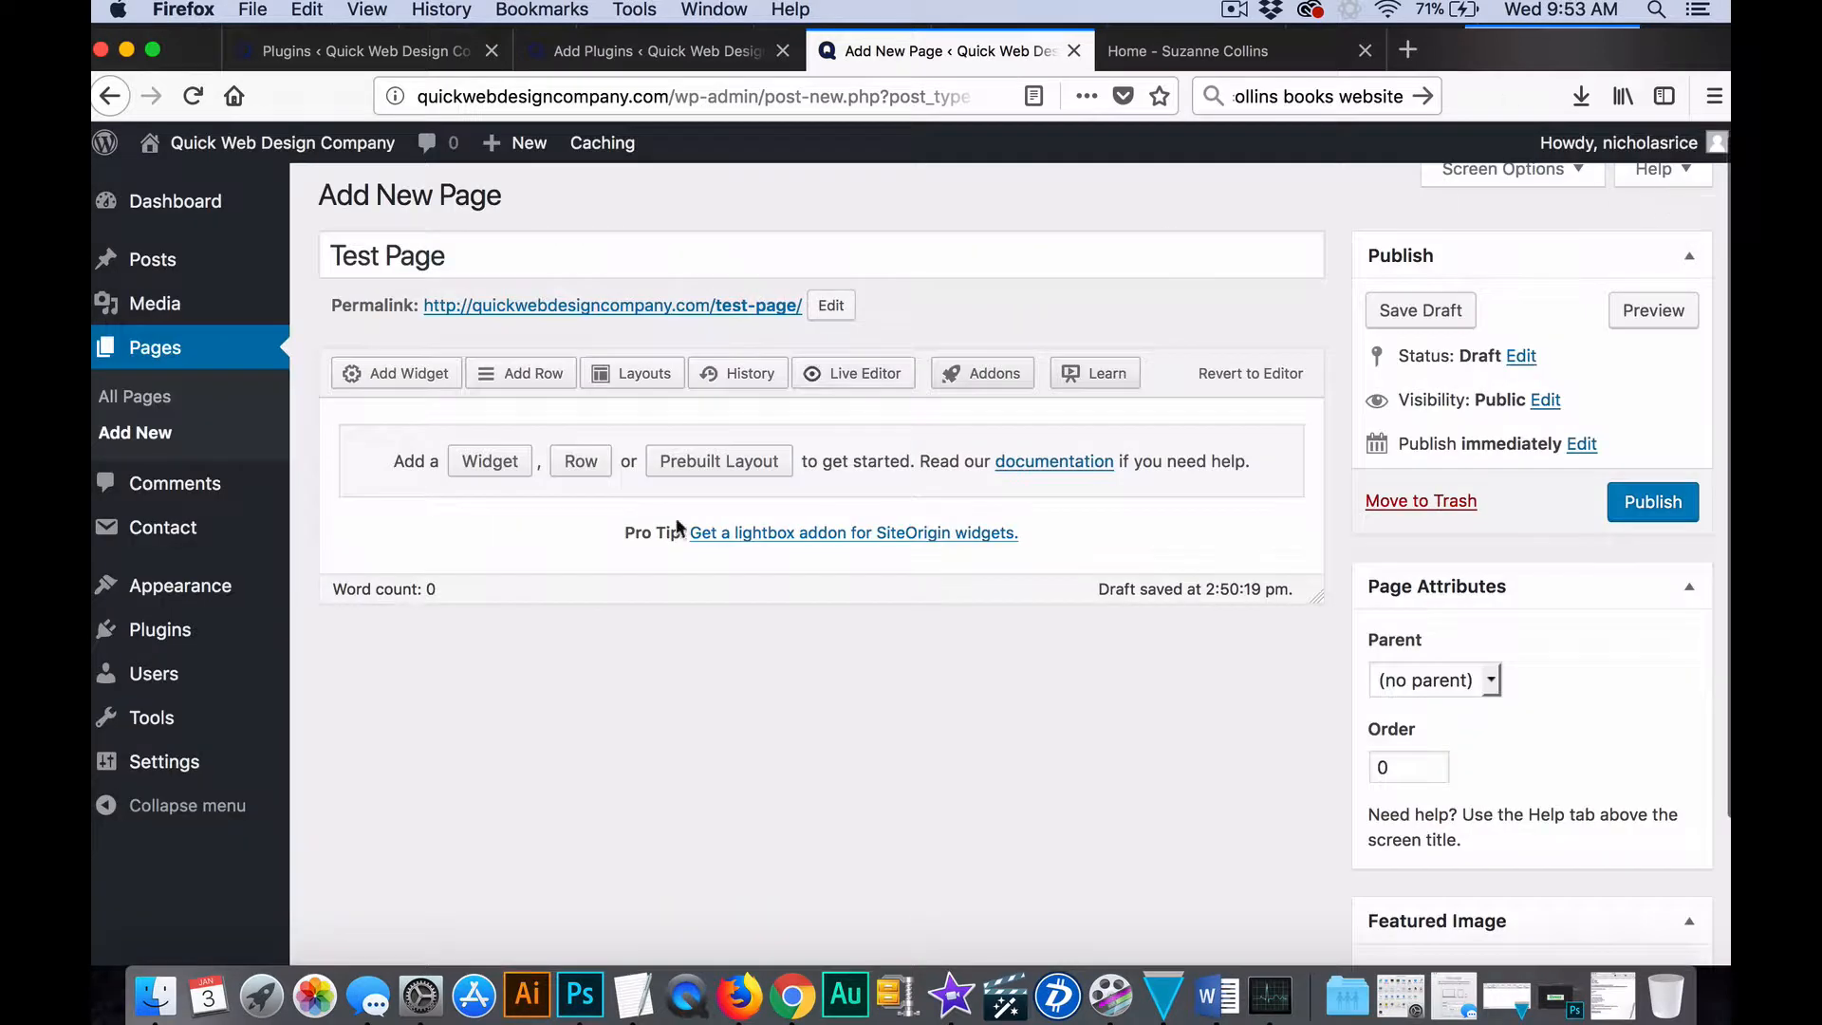
Start a new row and try out one, two and three columns.
left_click(582, 462)
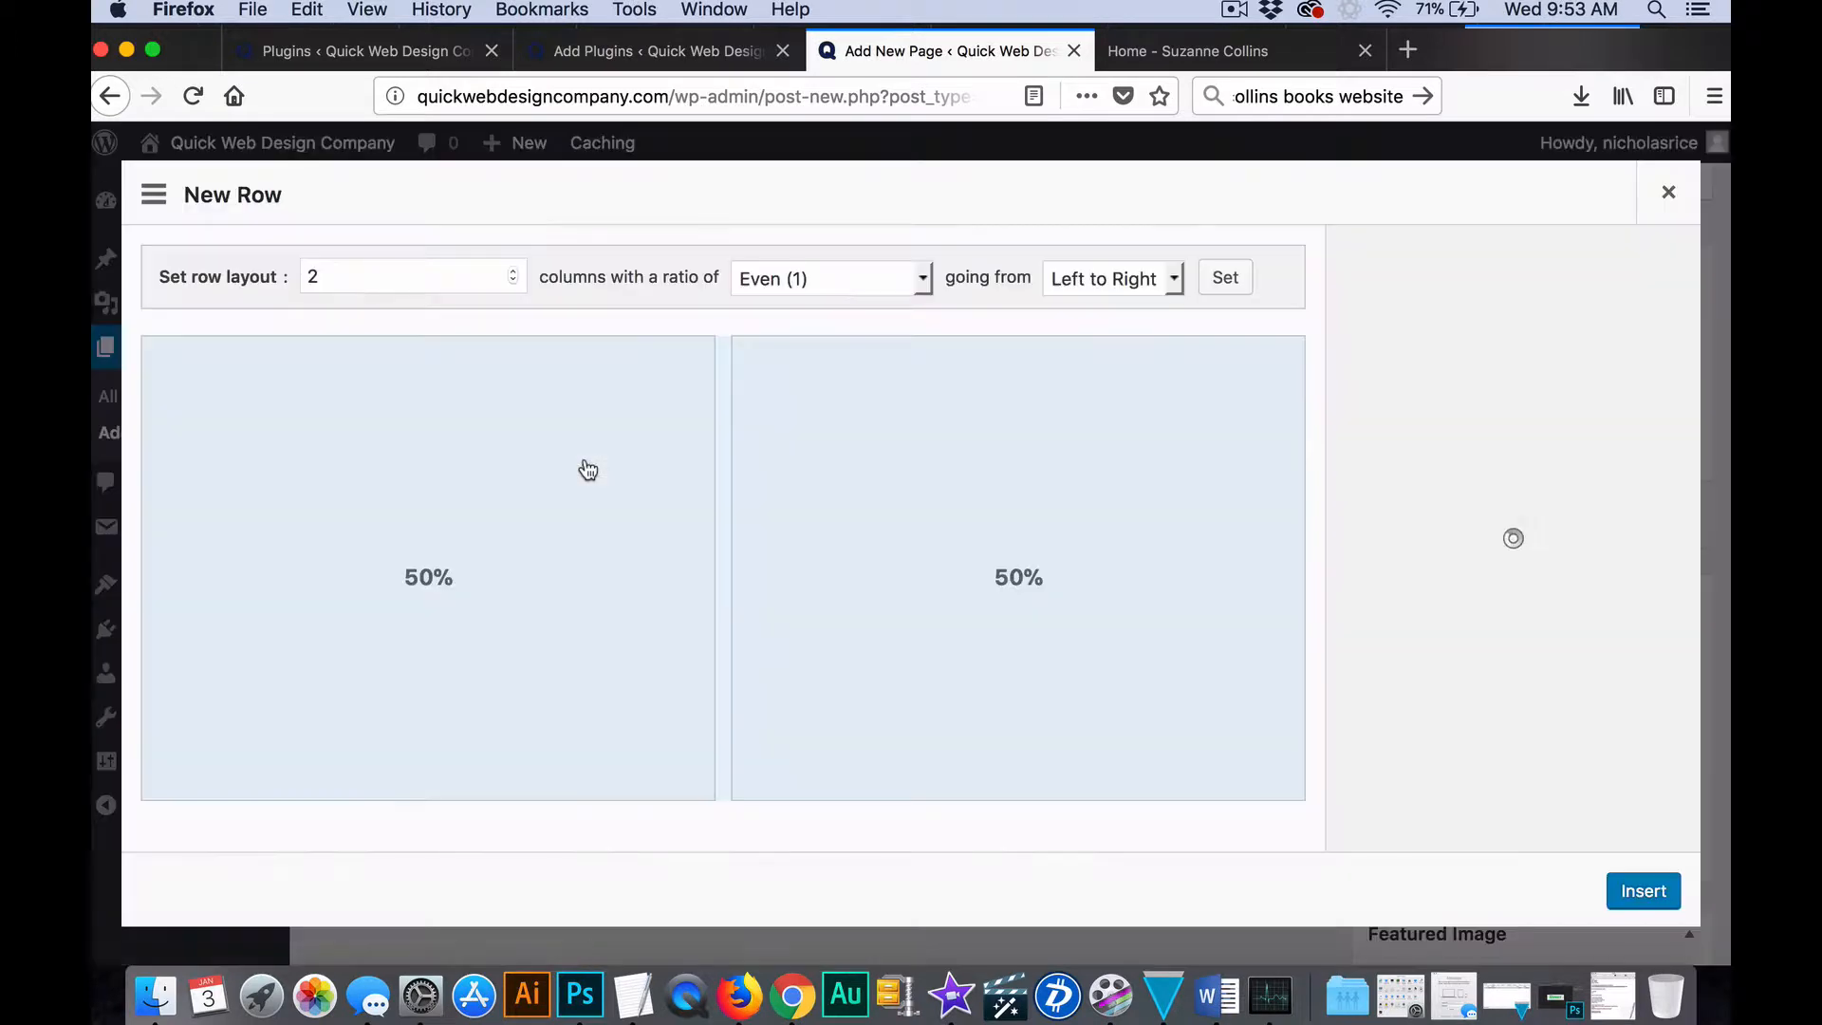
left_click(511, 278)
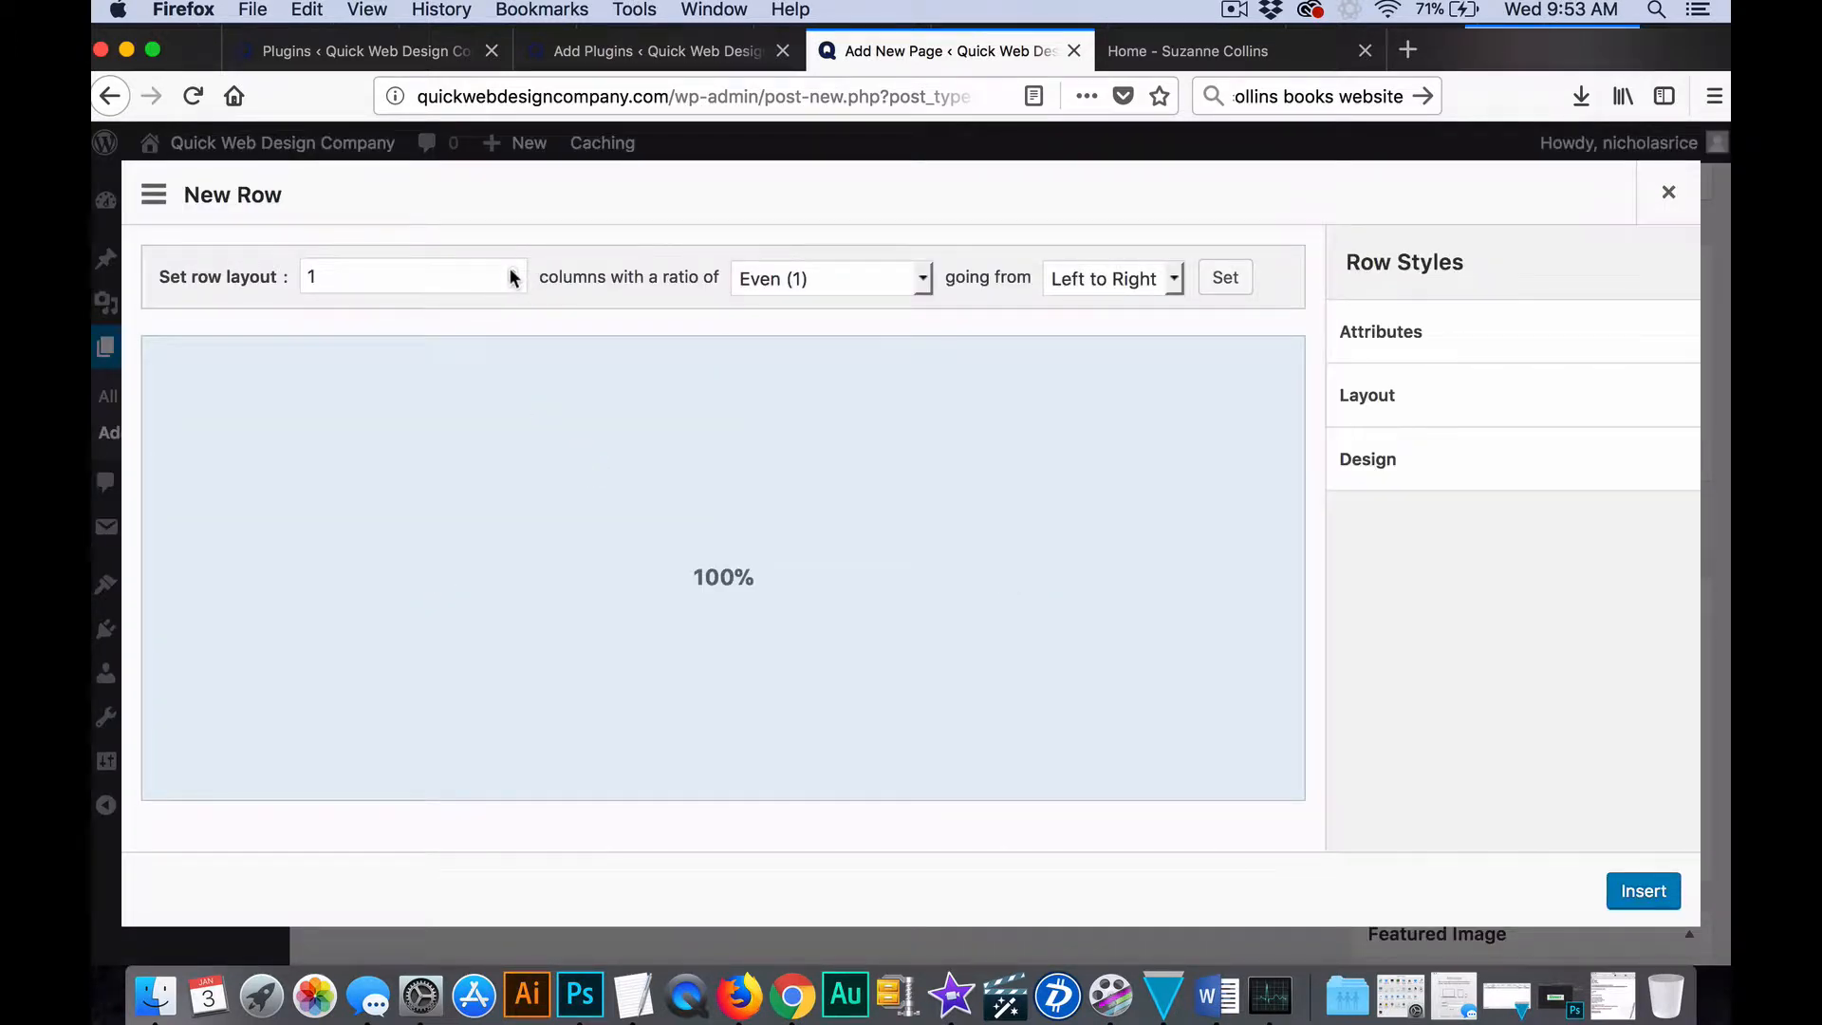
left_click(513, 273)
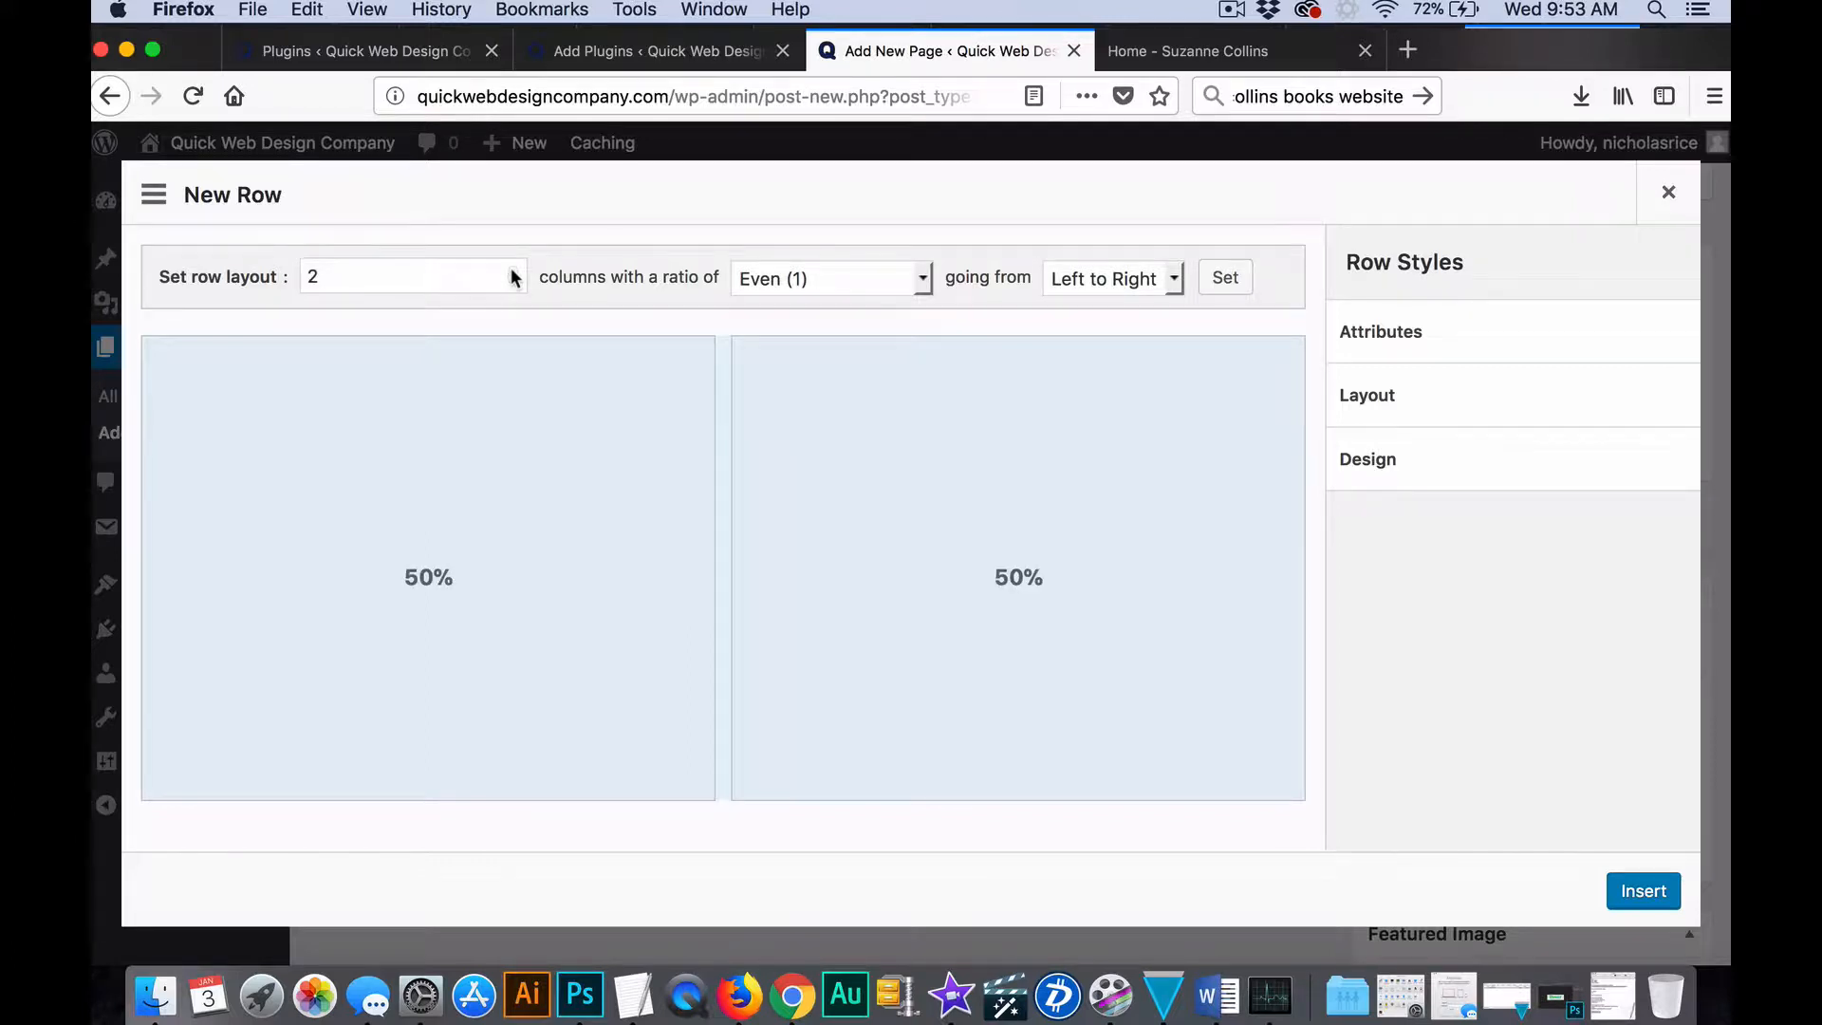
left_click(512, 272)
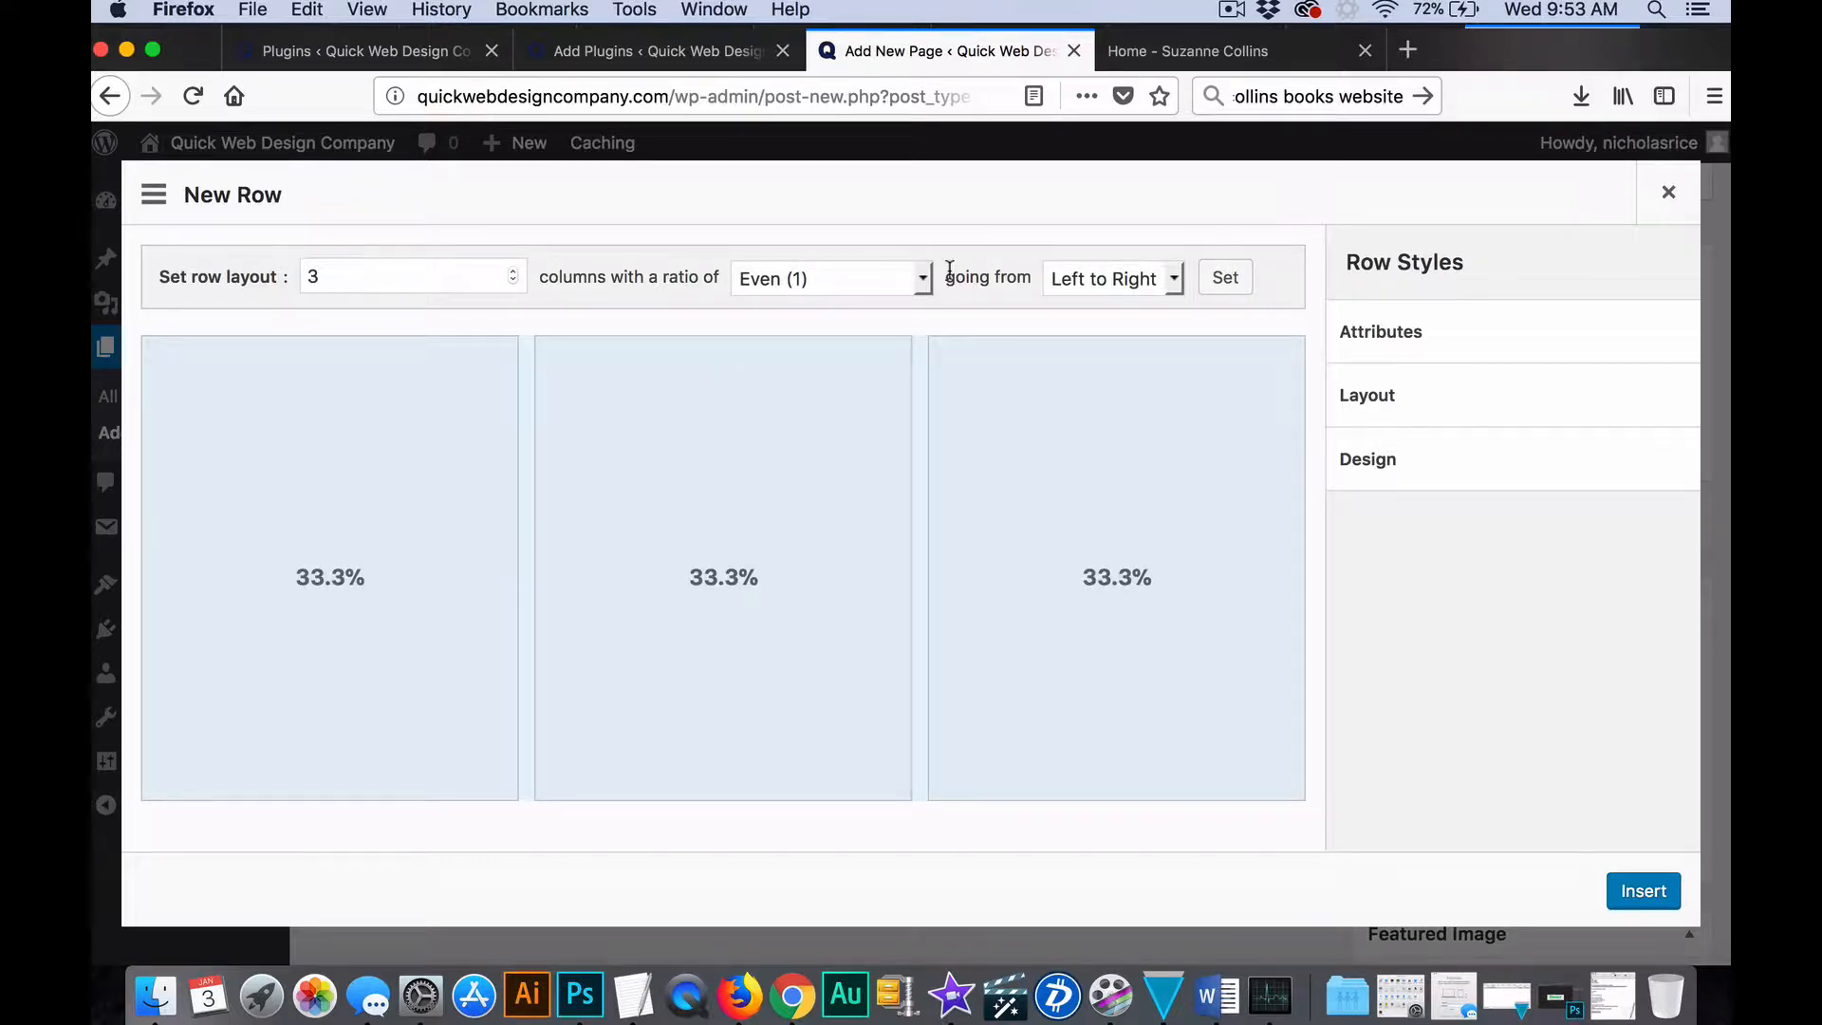
Try the Thirds (0.333) and Penton (0.272) column ratios, and set the row's ratio to Diagon (0.414).
left_click(919, 283)
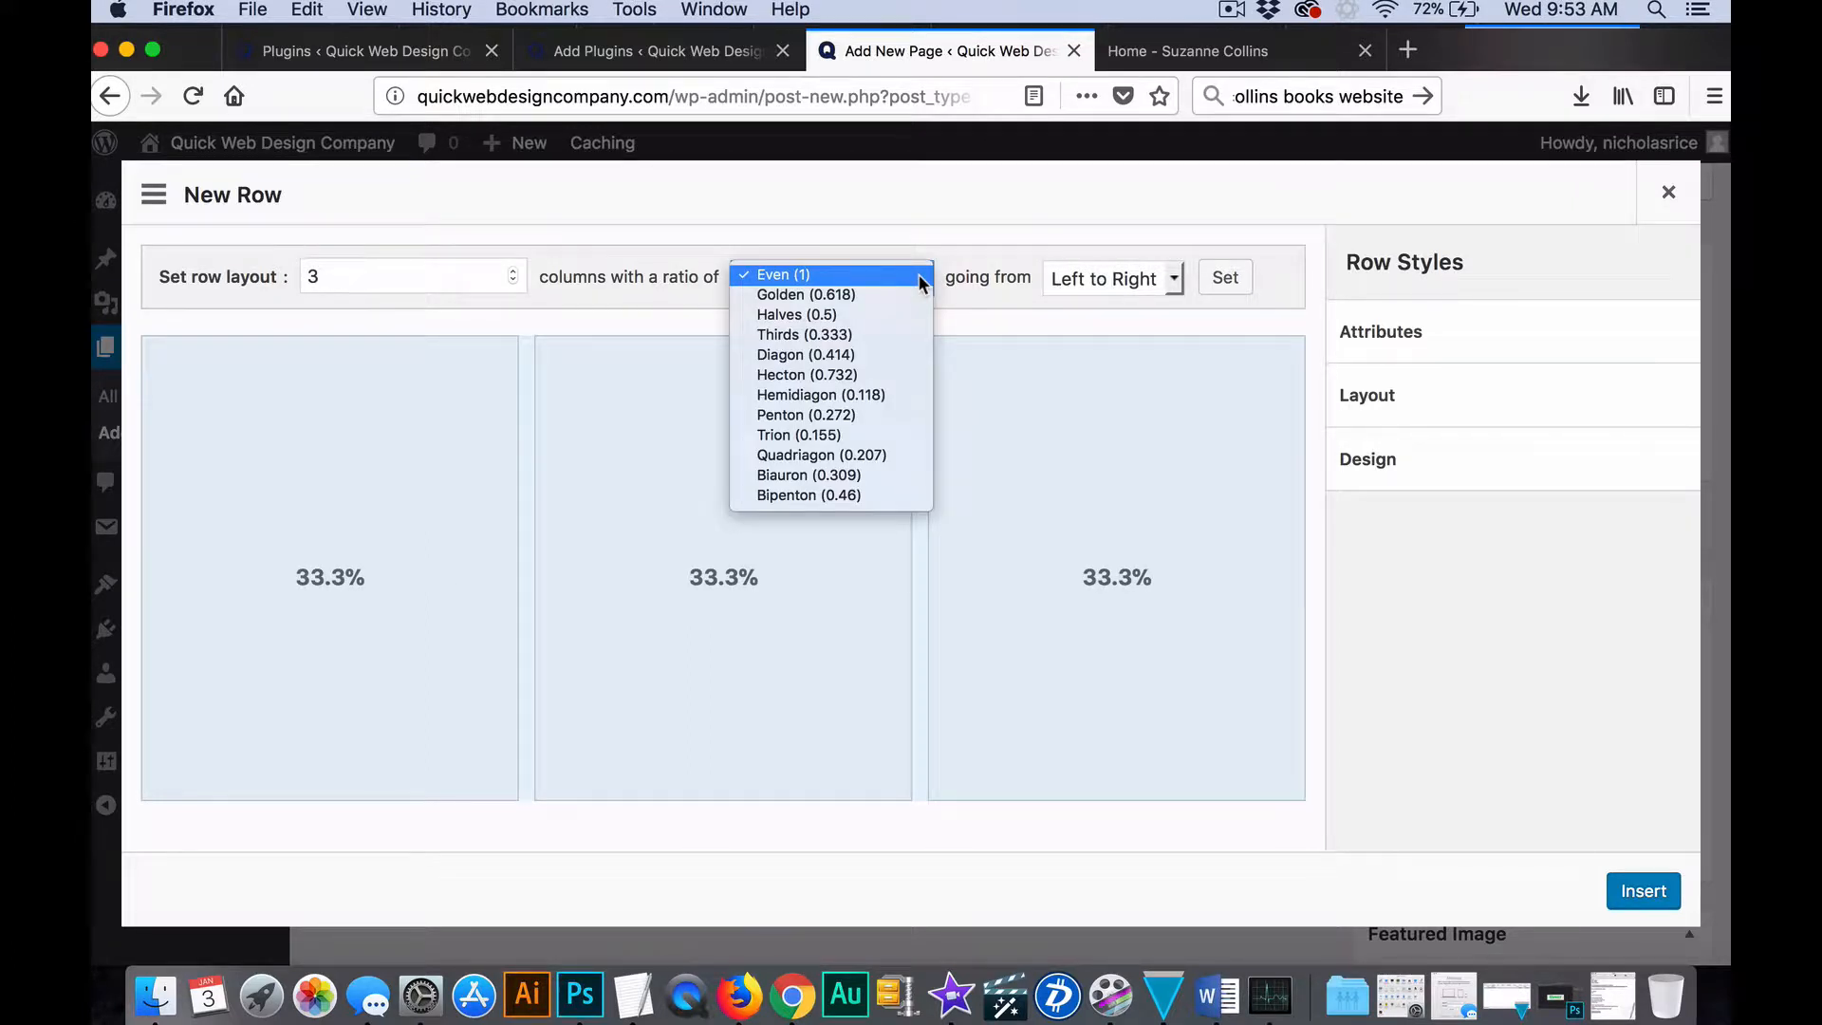
left_click(813, 336)
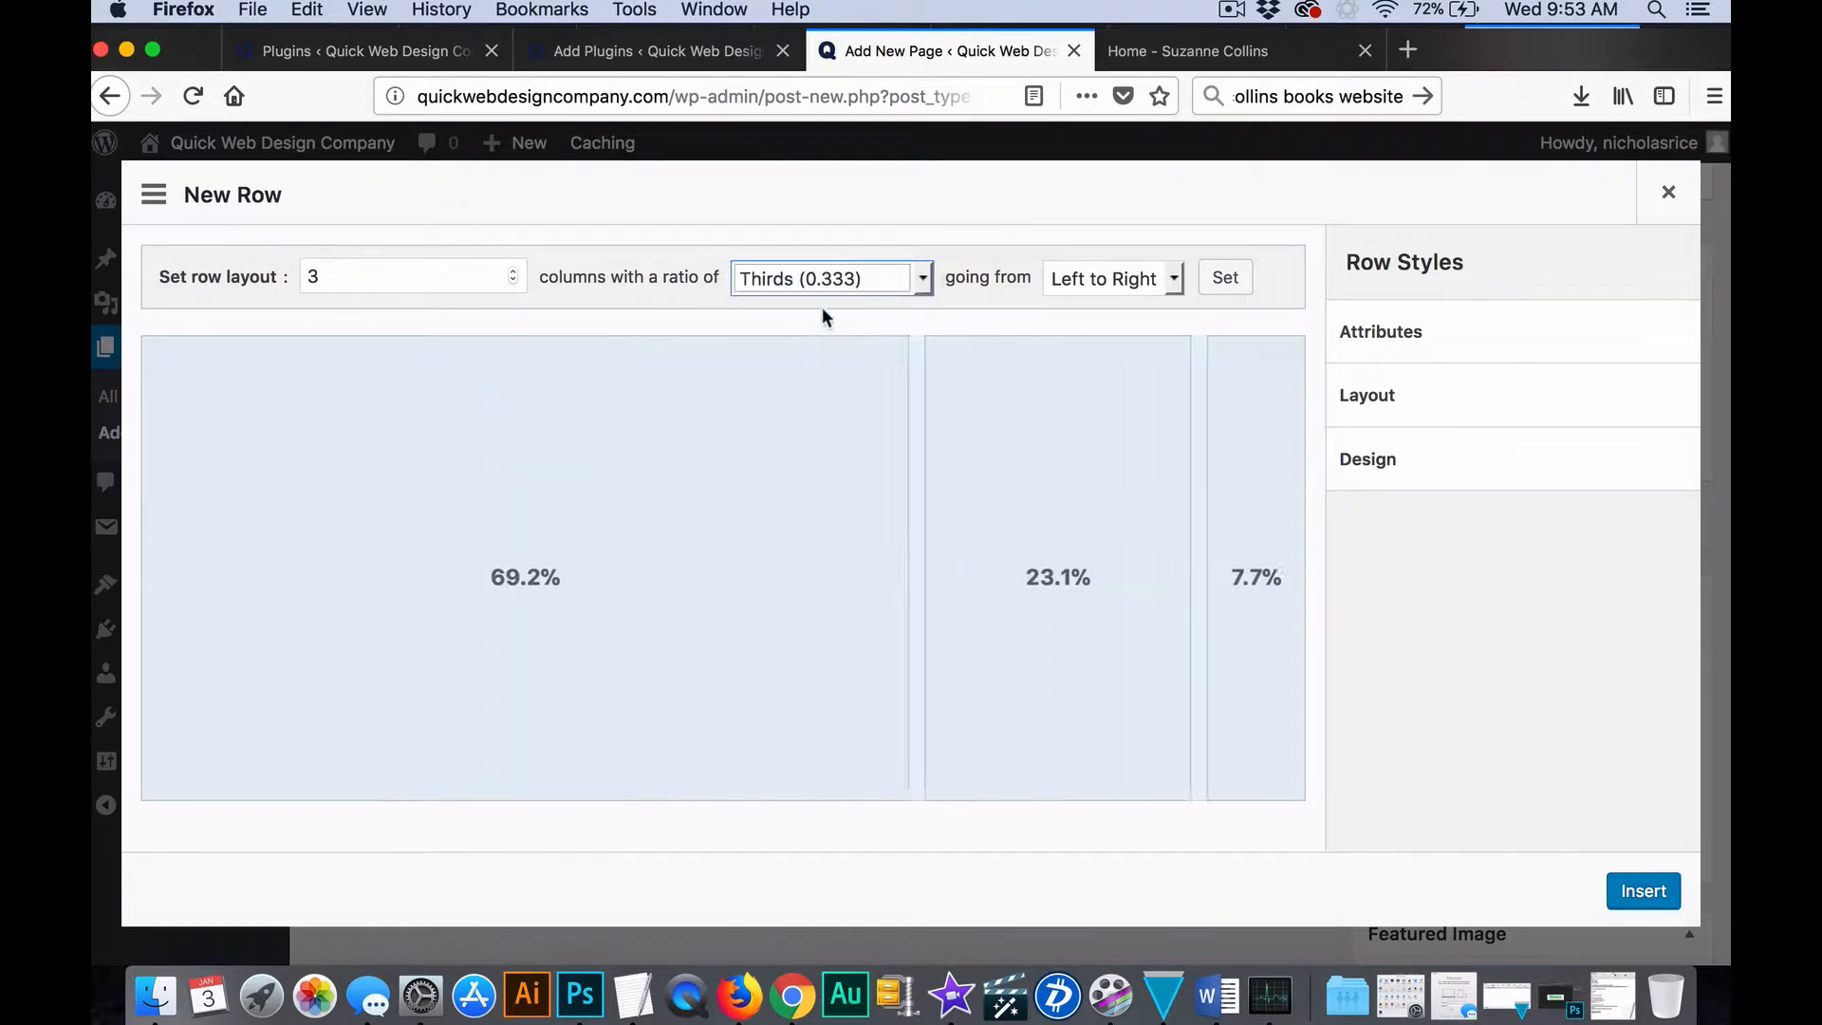
left_click(923, 279)
left_click(881, 354)
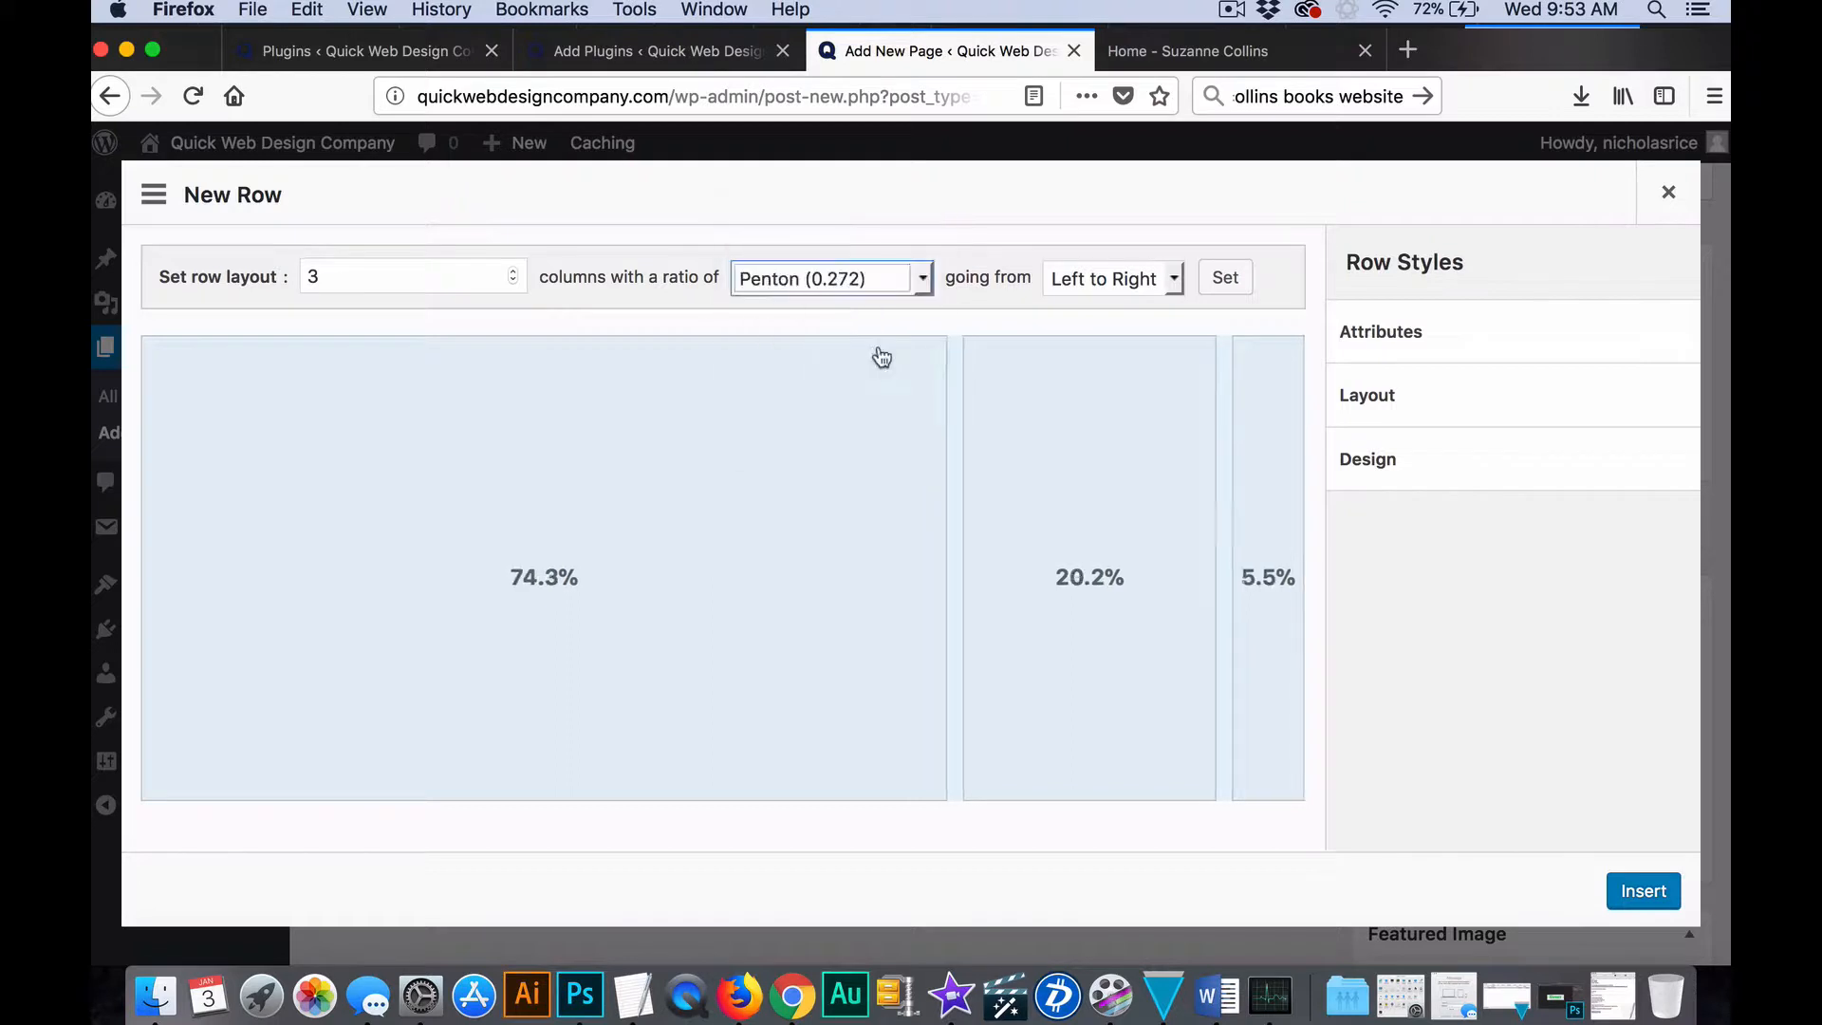
left_click(922, 280)
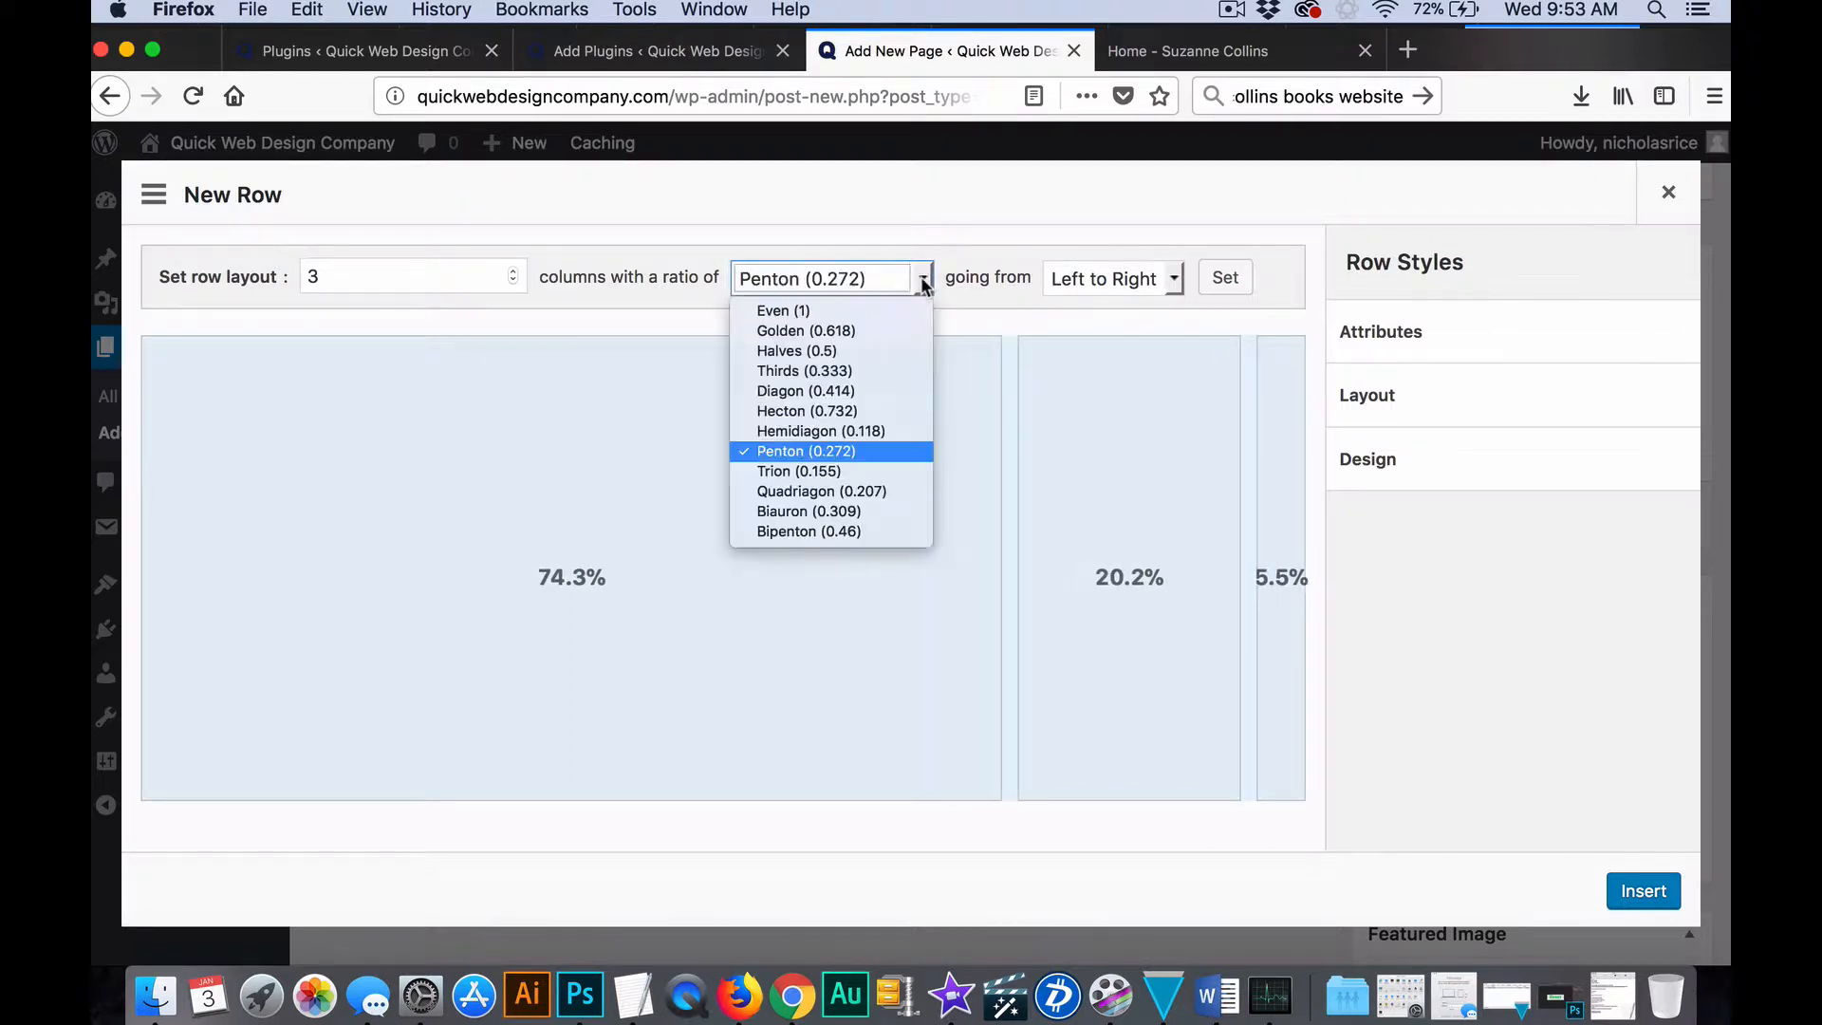
left_click(813, 393)
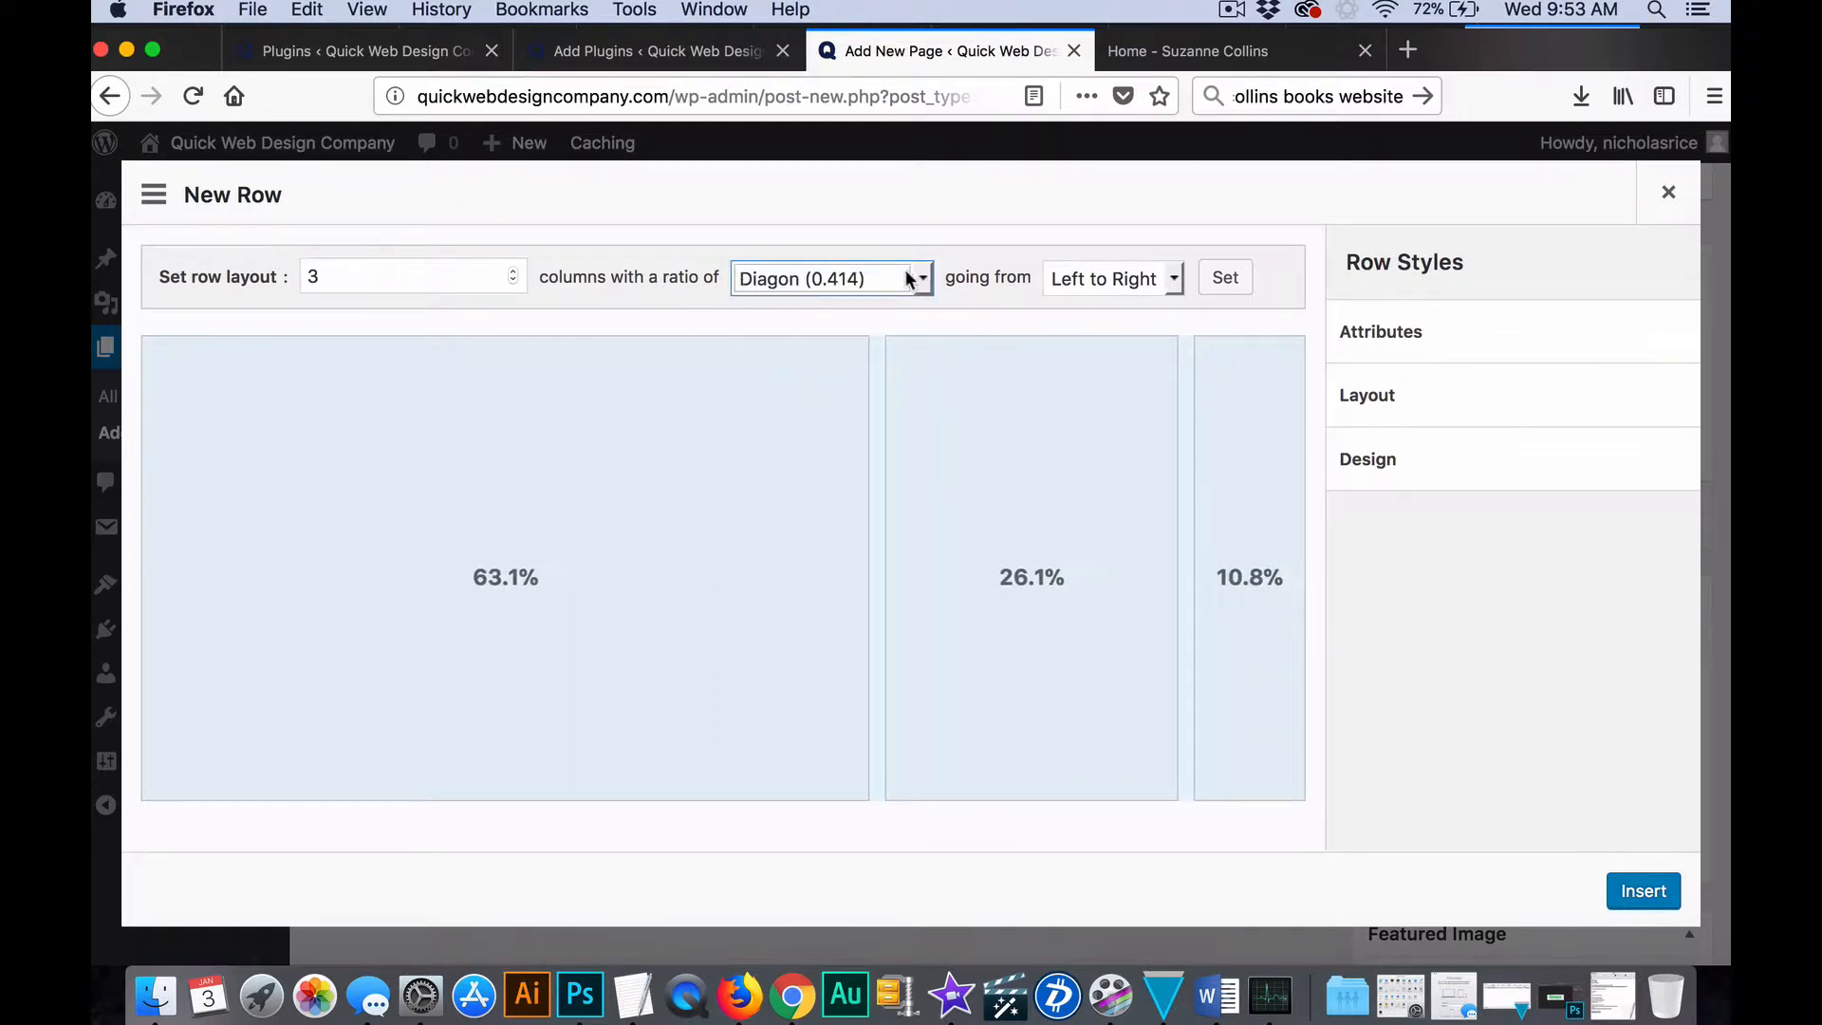
Reduce the row to 2 columns and set the column ratio to go from Right to Left.
left_click(512, 280)
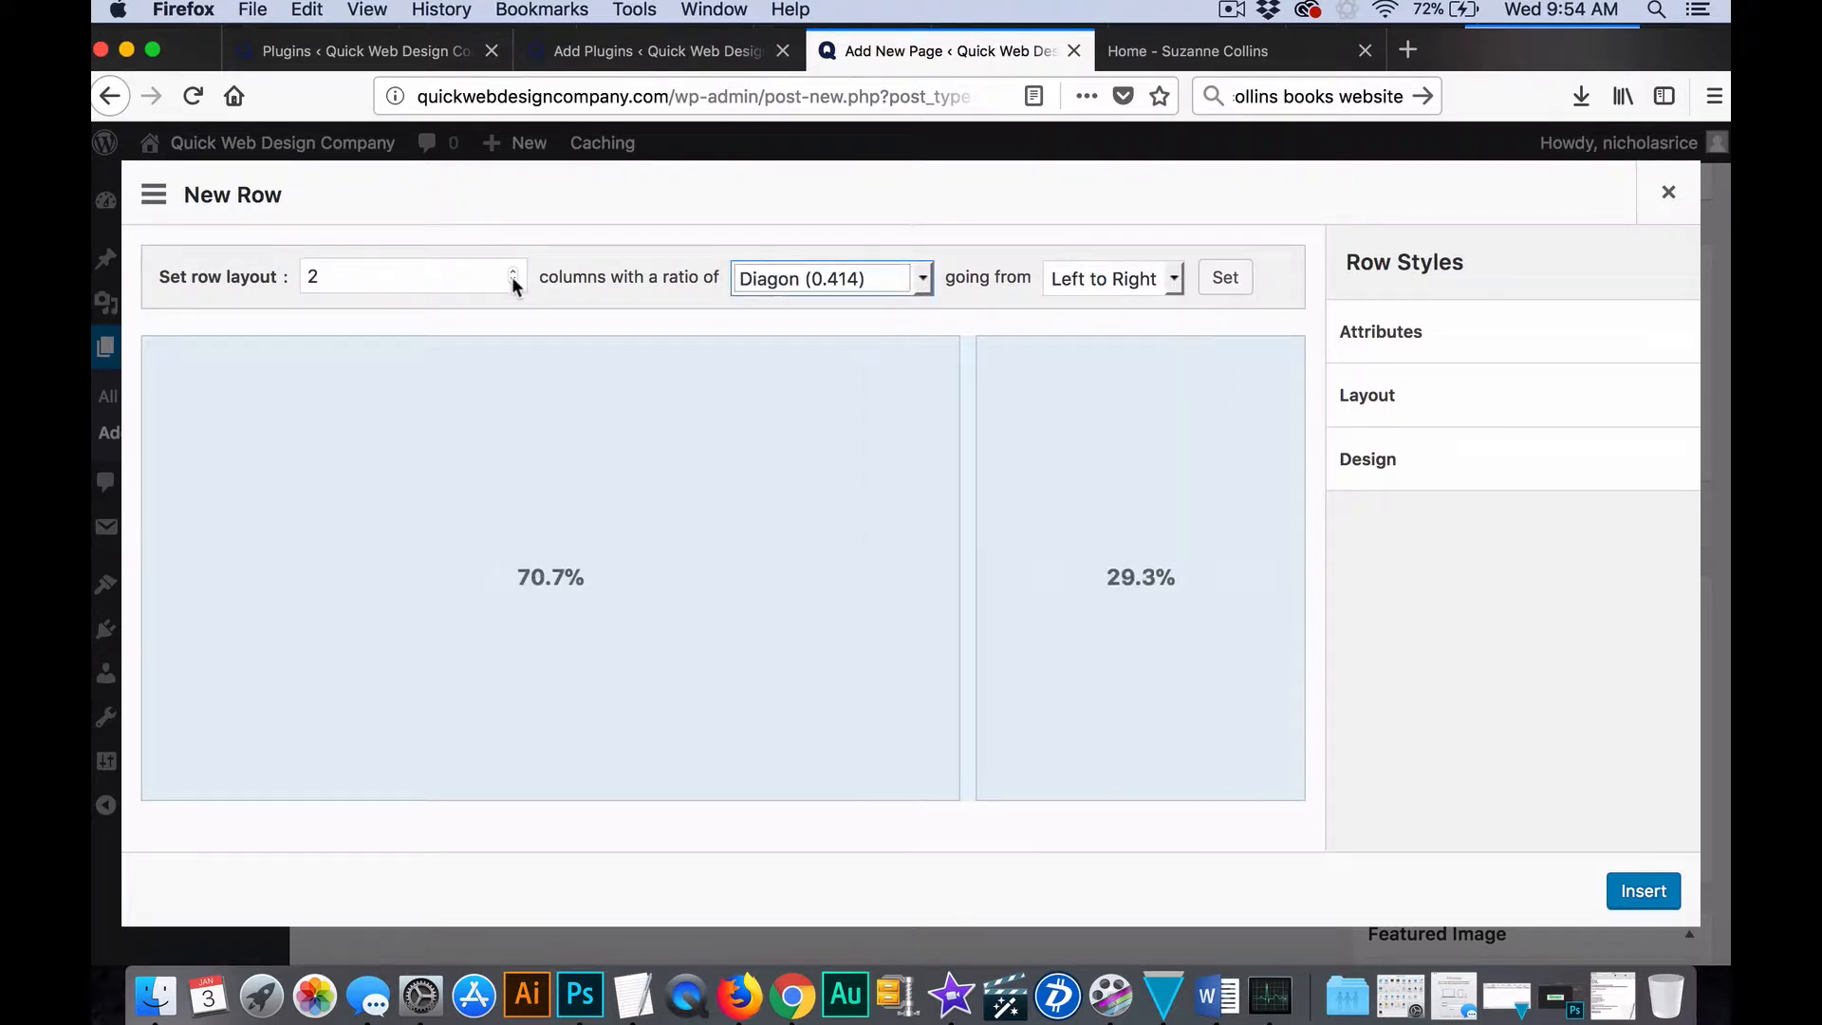
left_click(922, 278)
left_click(921, 277)
left_click(1176, 277)
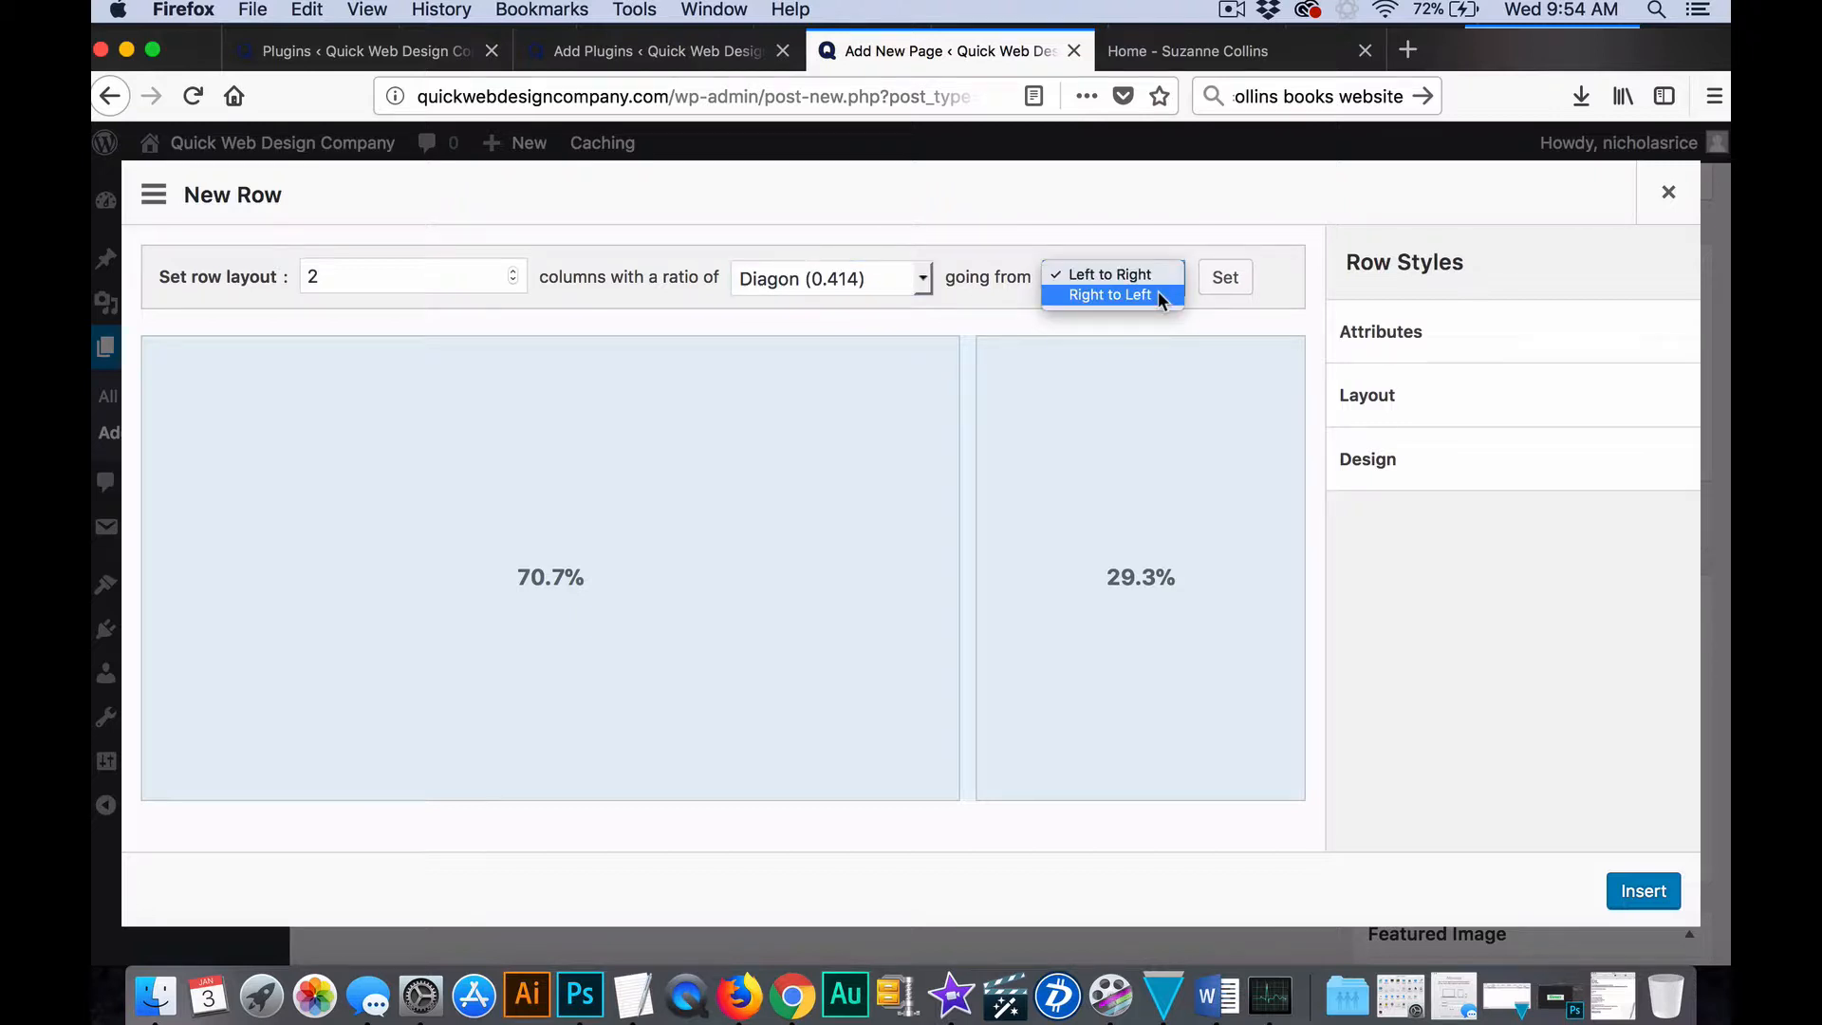
left_click(1158, 293)
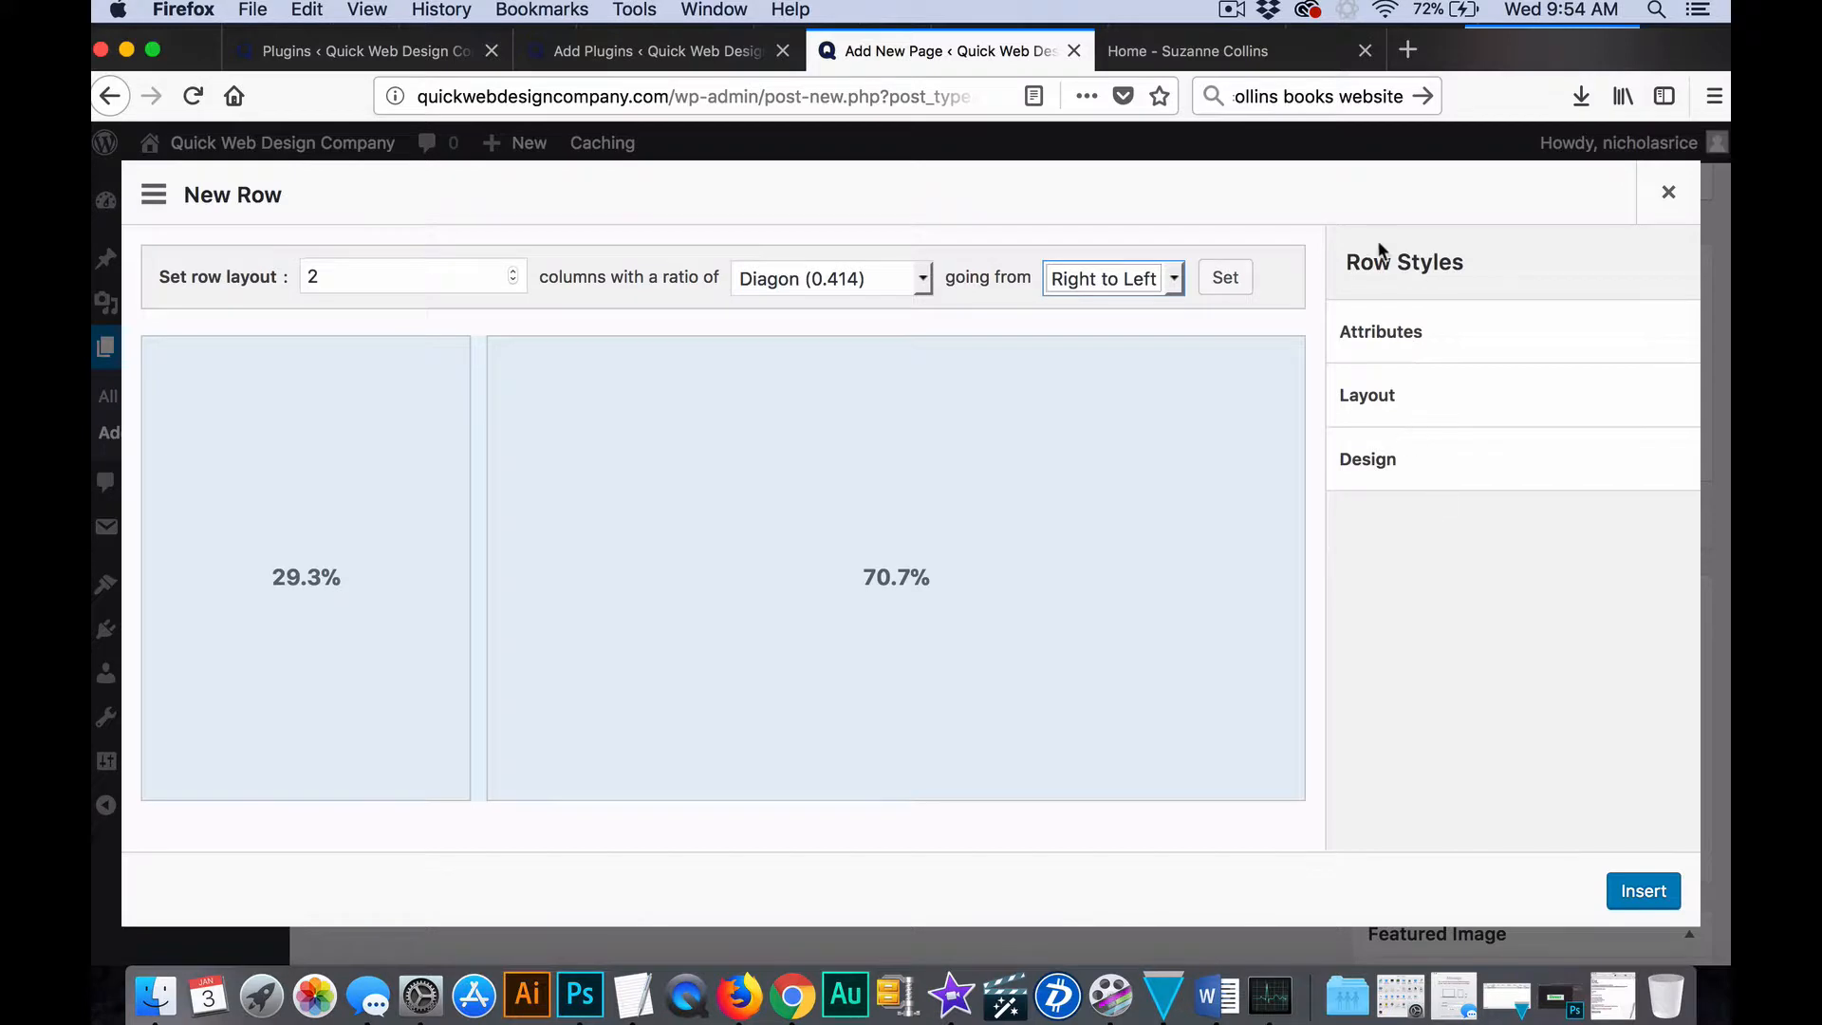
Examine the row's attribute styles, such as the ID, class and CSS fields, without changing them.
left_click(1409, 340)
scroll(1500, 475, "down", 5)
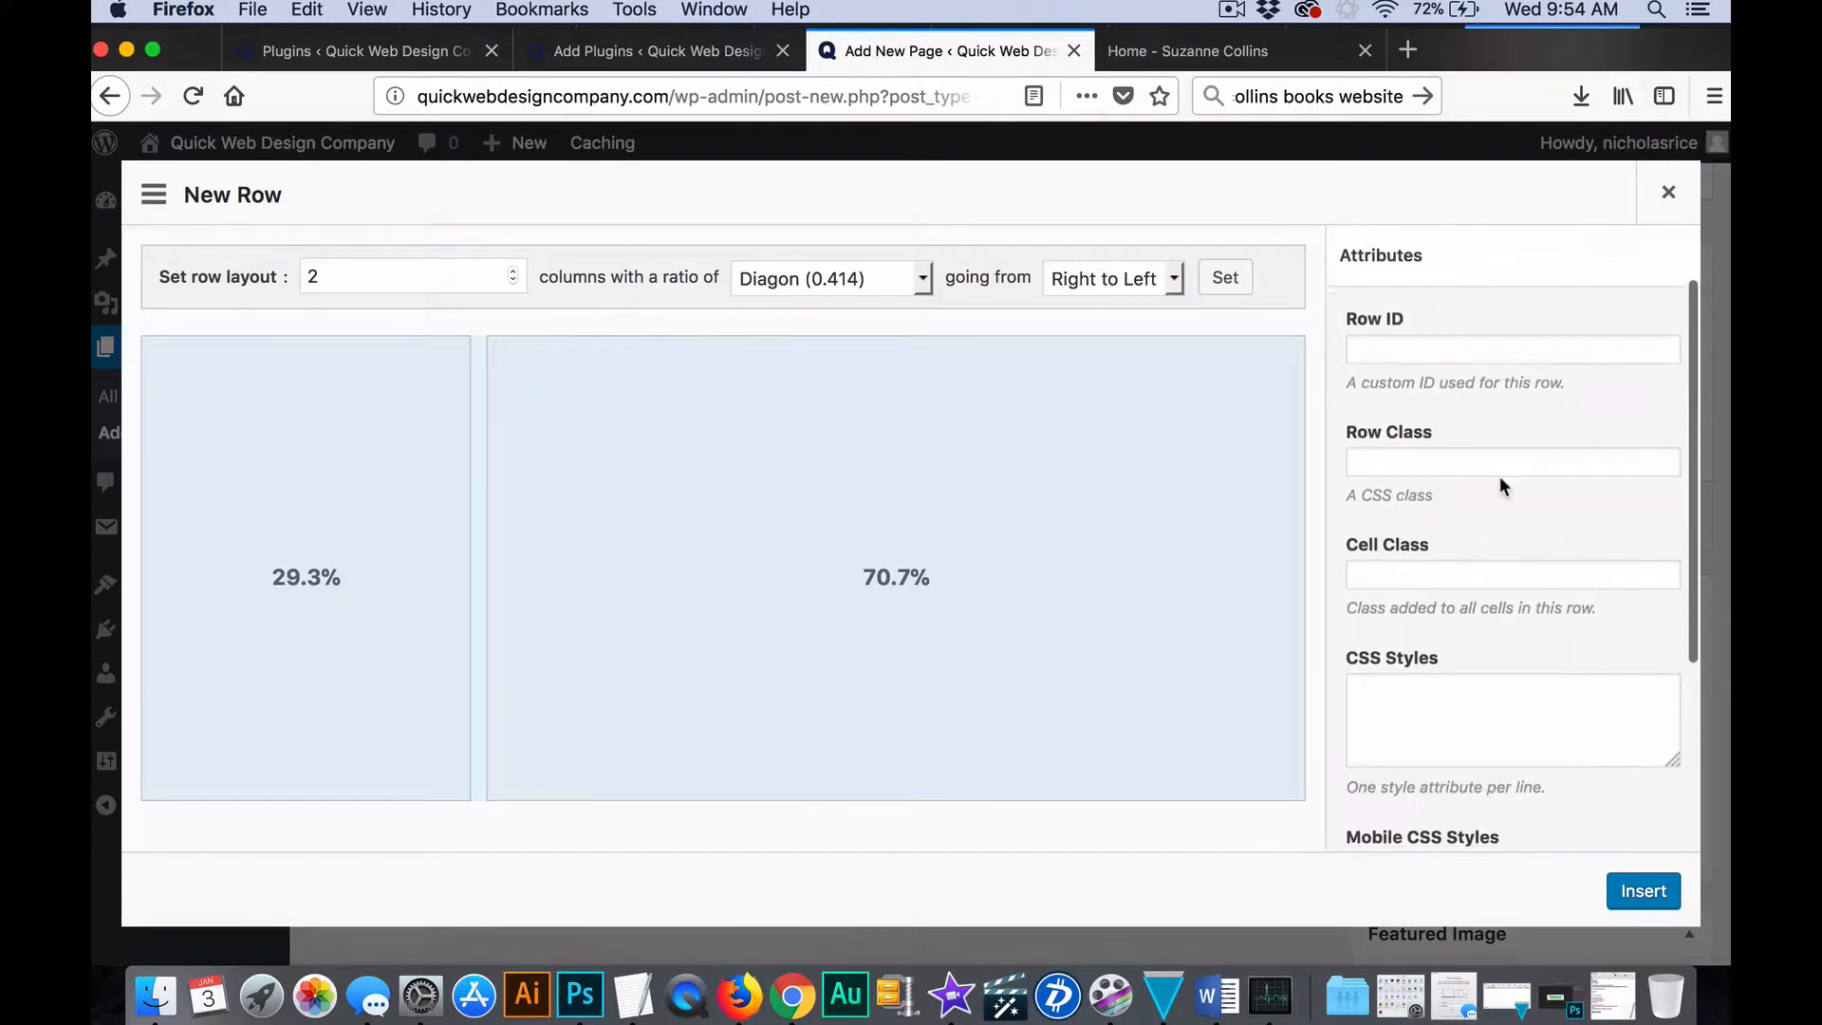
scroll(1500, 476, "down", 3)
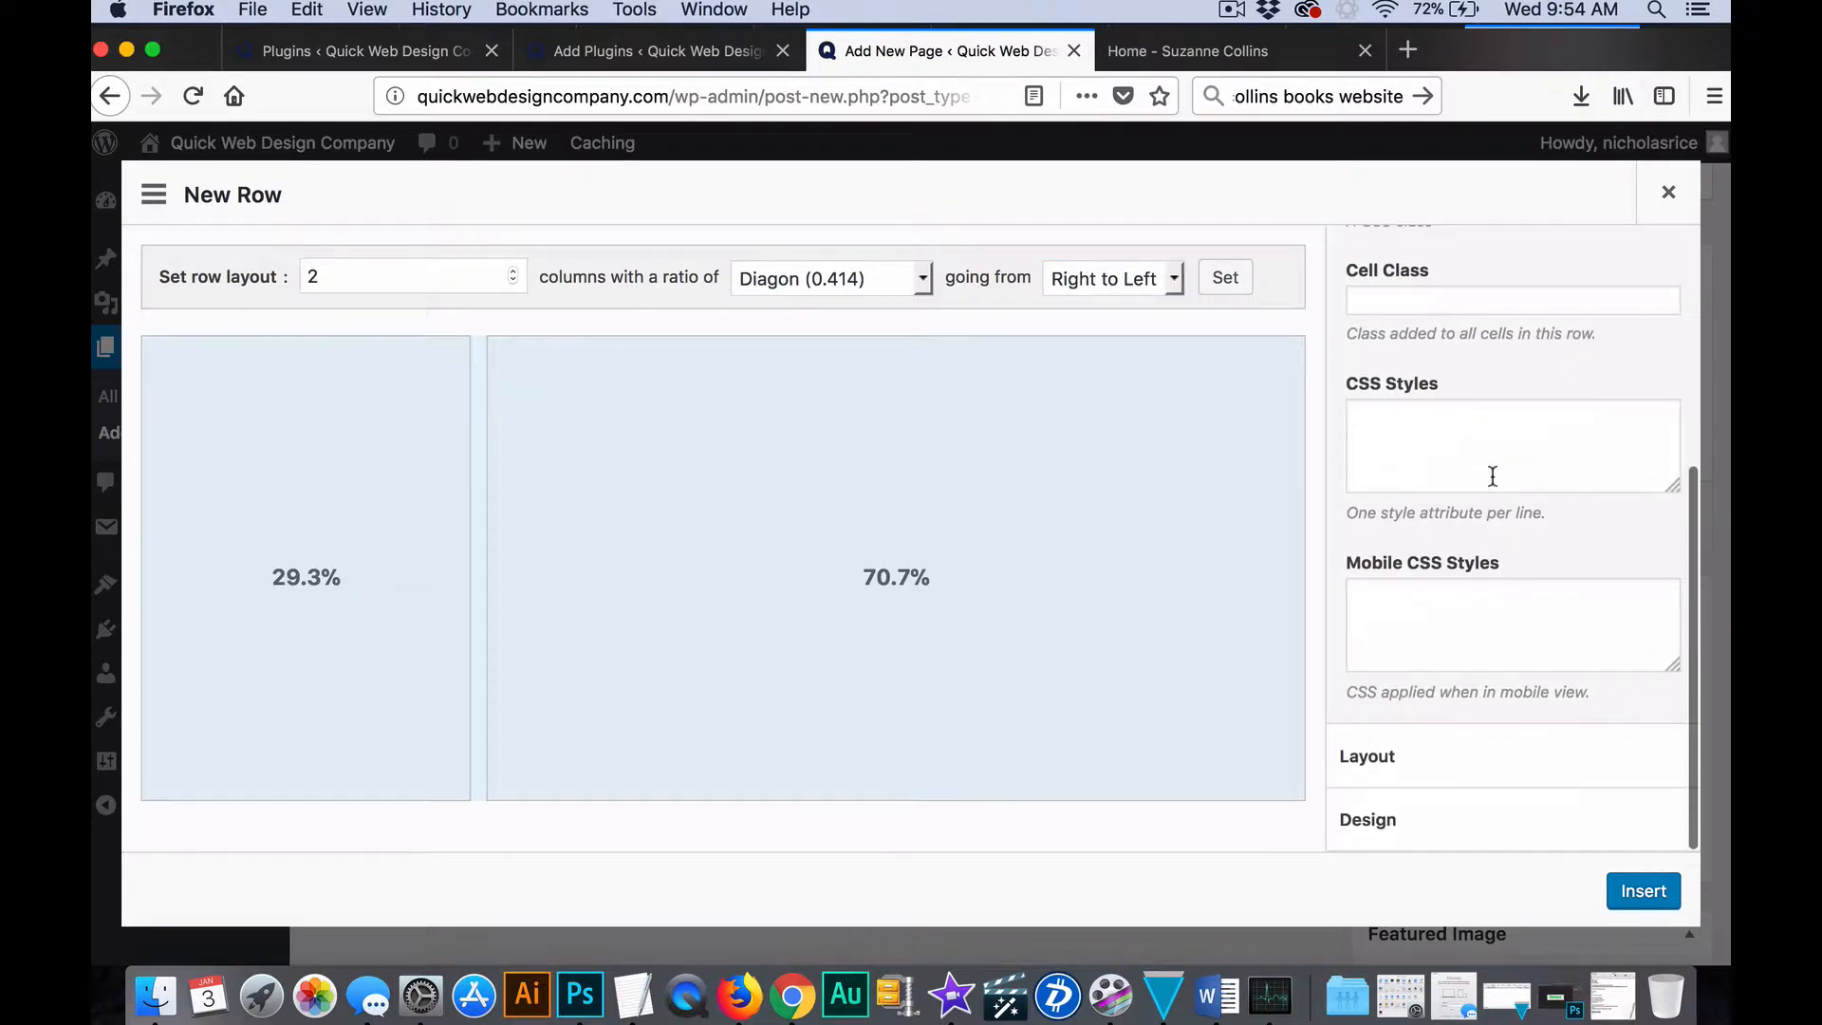
scroll(1546, 445, "up", 8)
left_click(1509, 340)
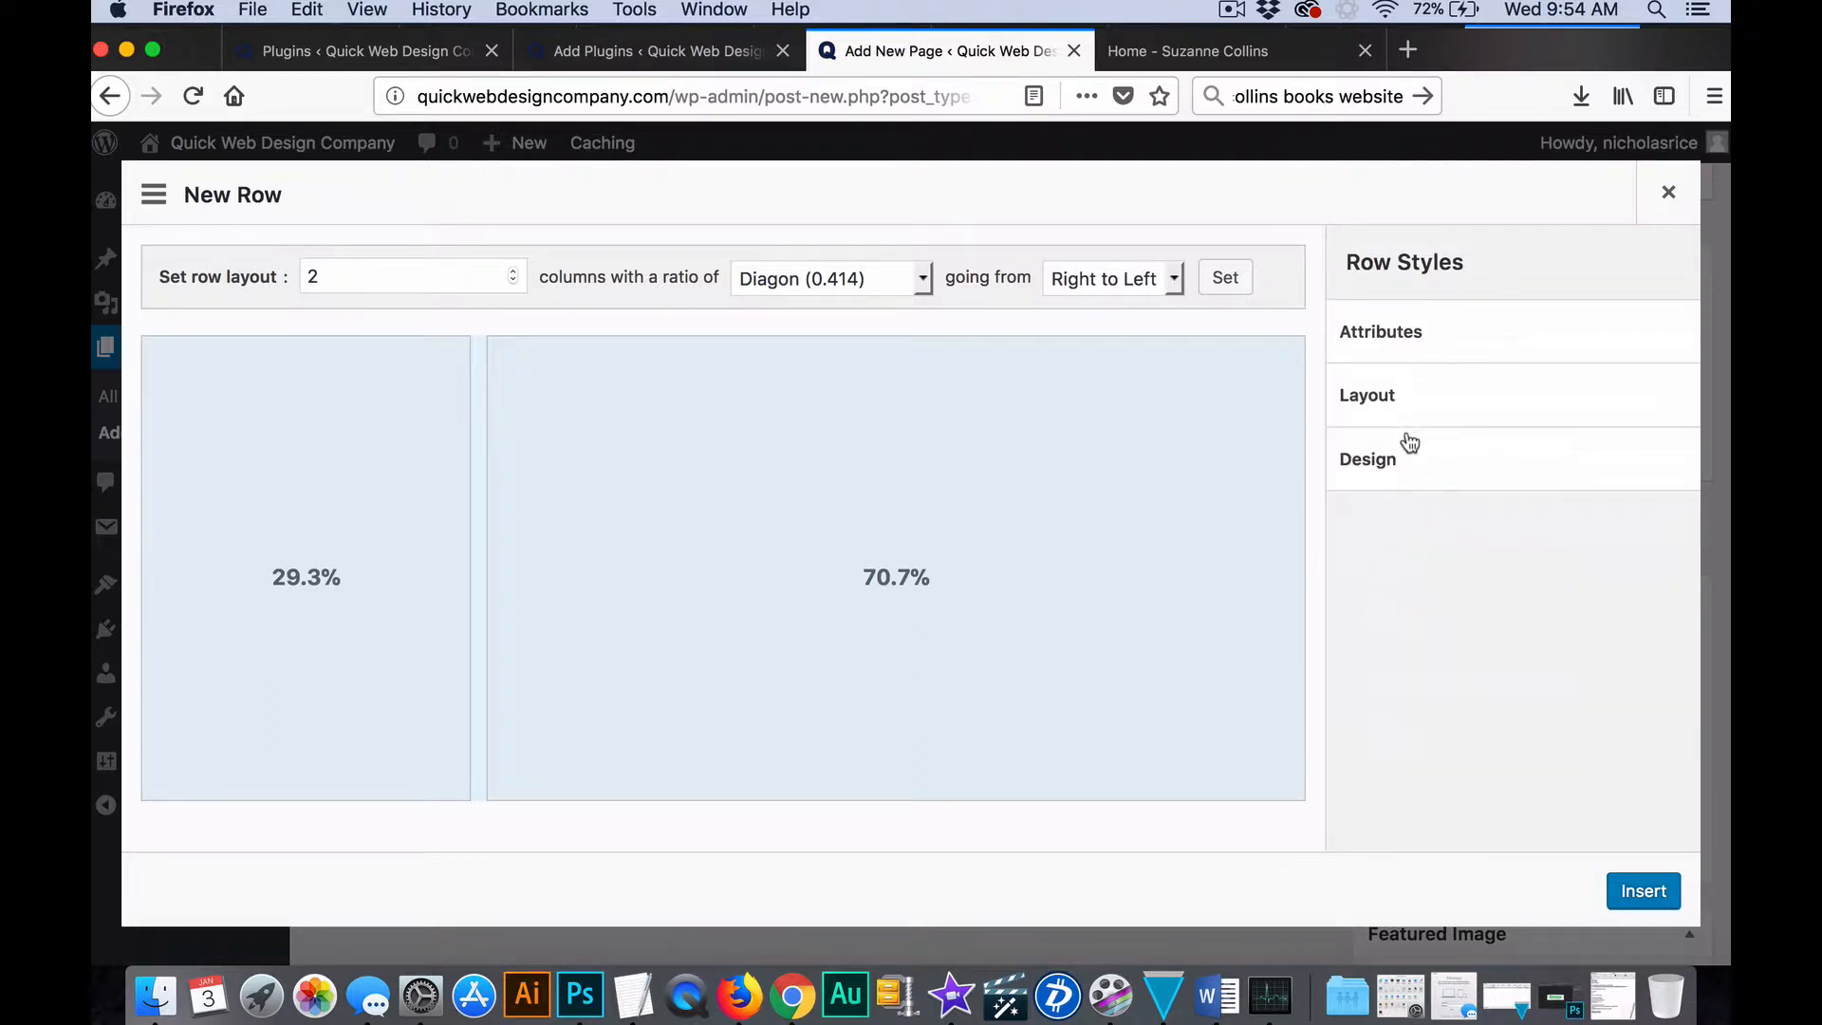
In the row's layout styles, set the top padding to 50 px and clear the right, bottom and left padding.
left_click(1401, 399)
scroll(1513, 582, "down", 3)
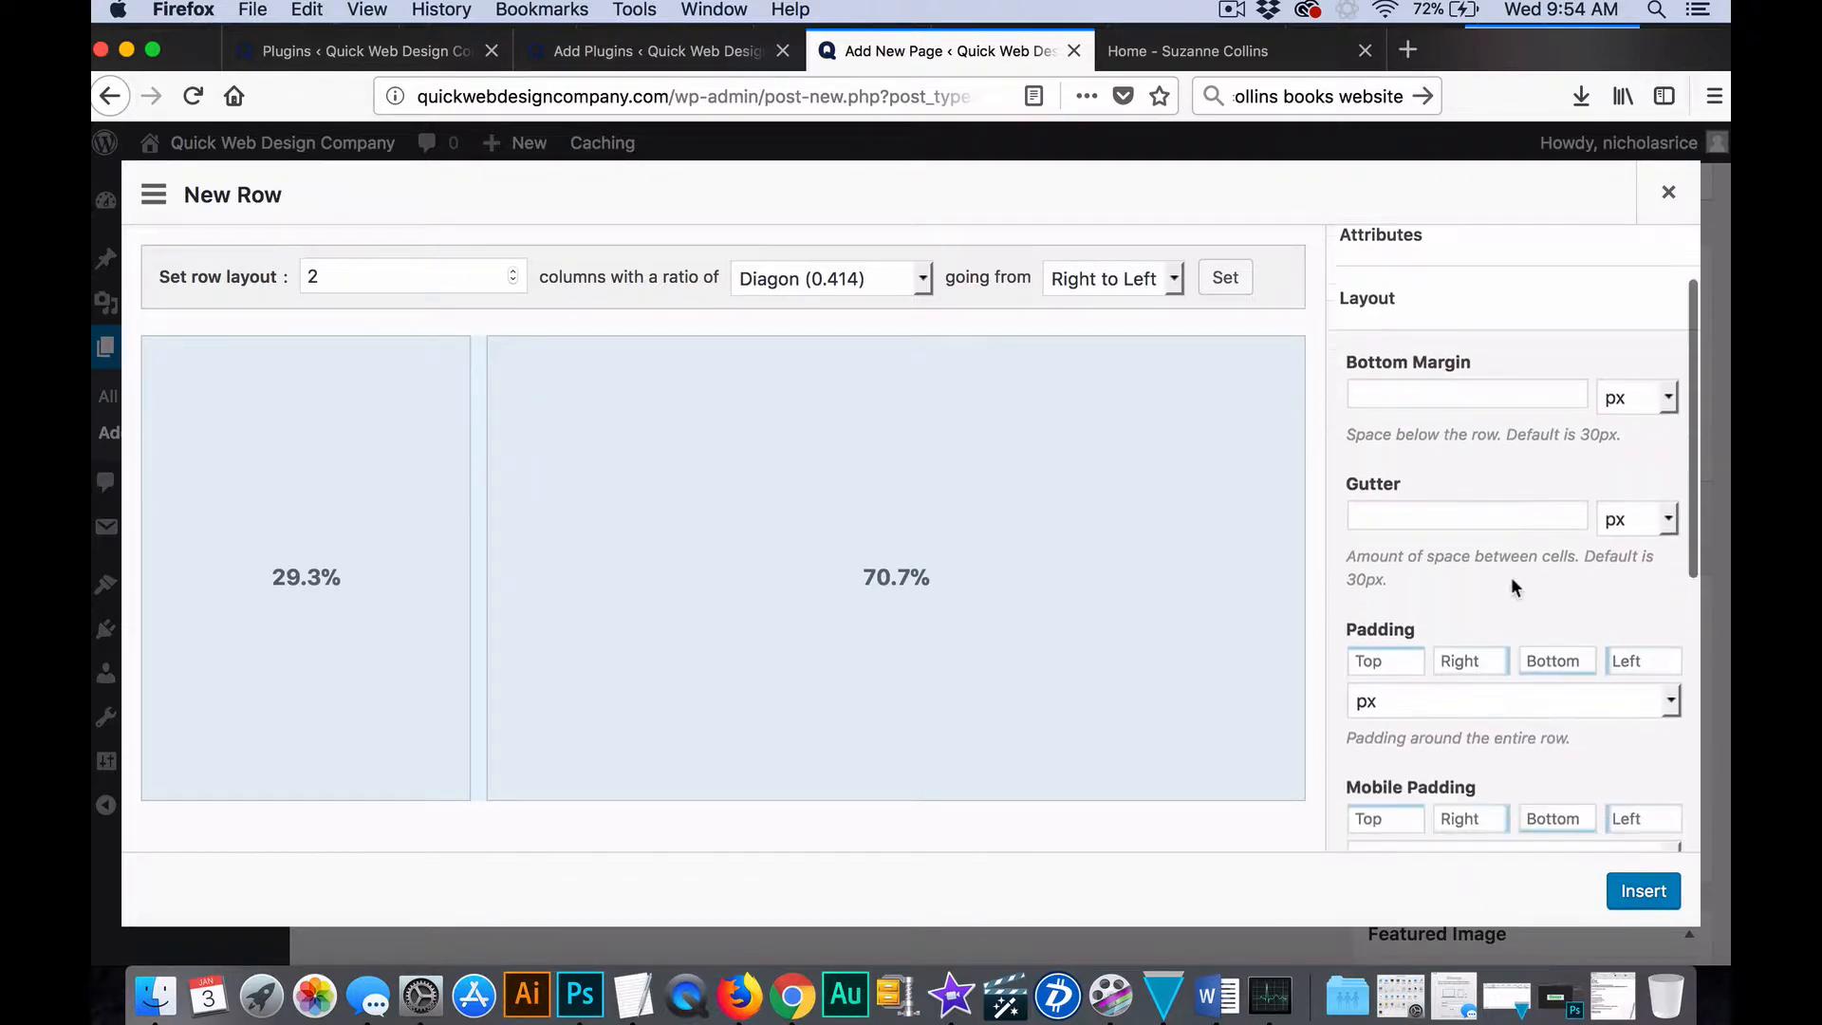
scroll(1512, 579, "up", 2)
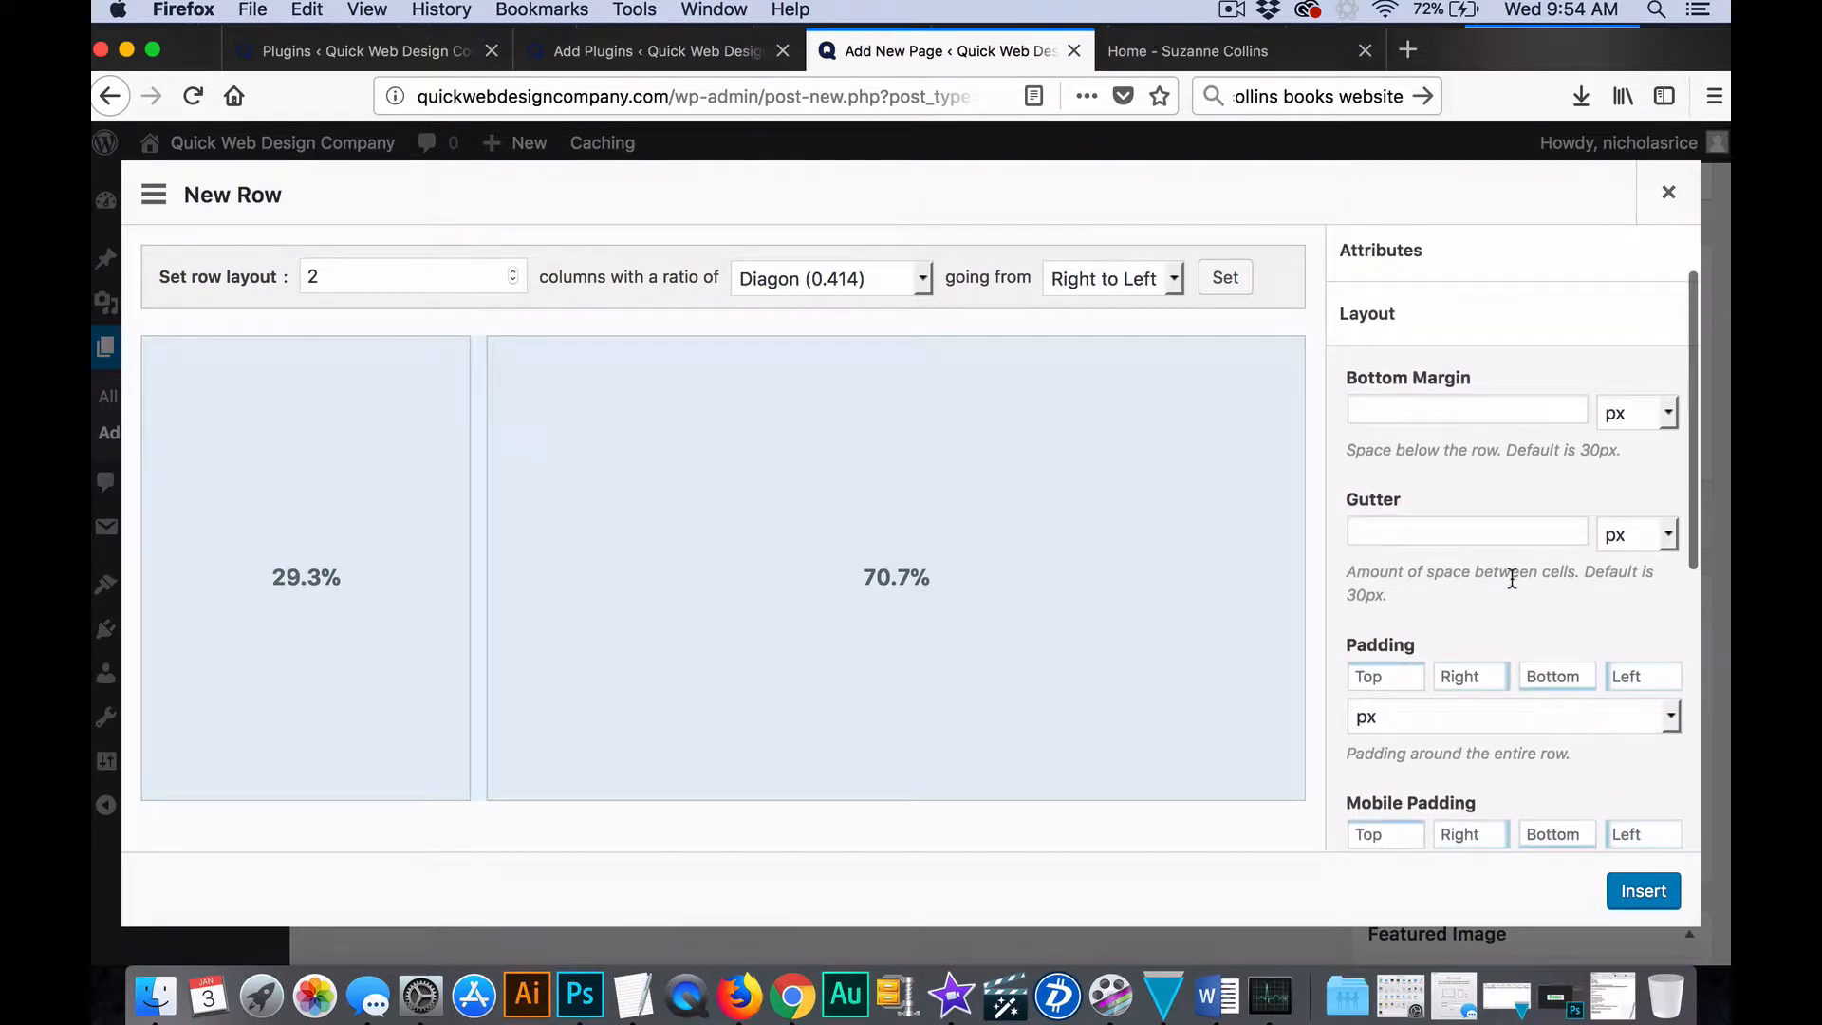
scroll(1511, 578, "up", 1)
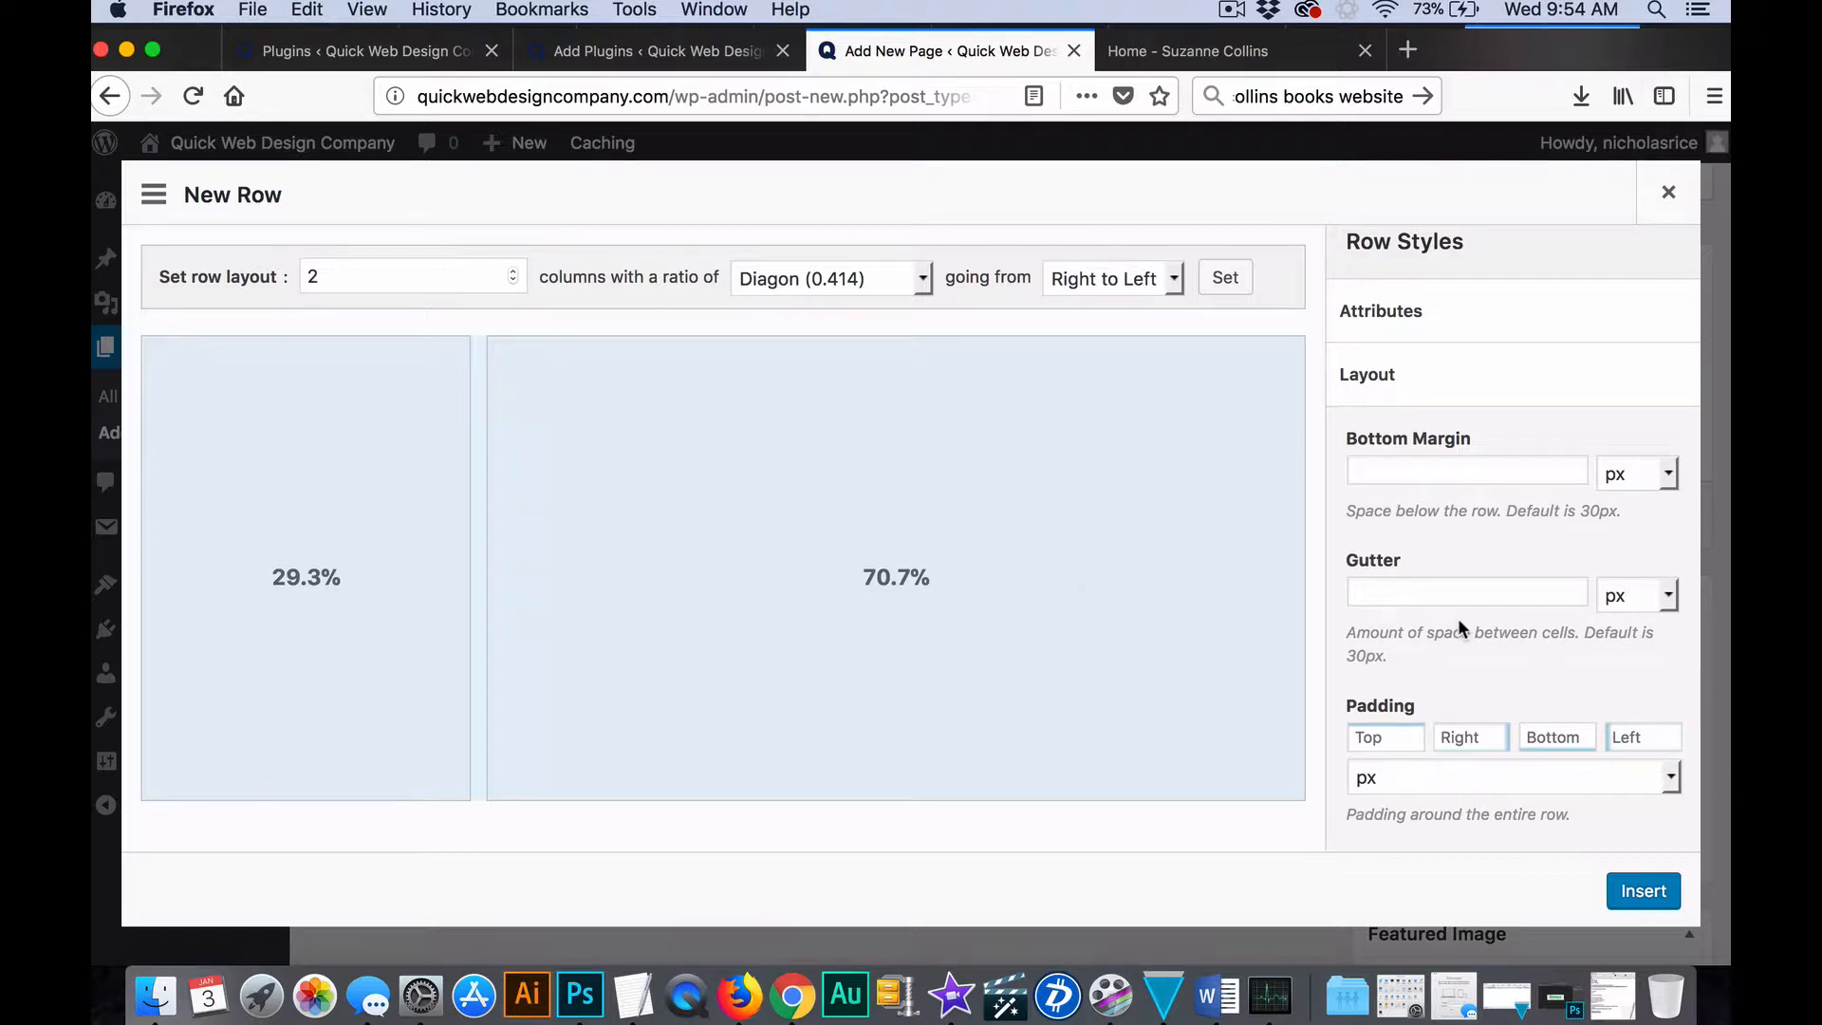
scroll(1459, 621, "down", 4)
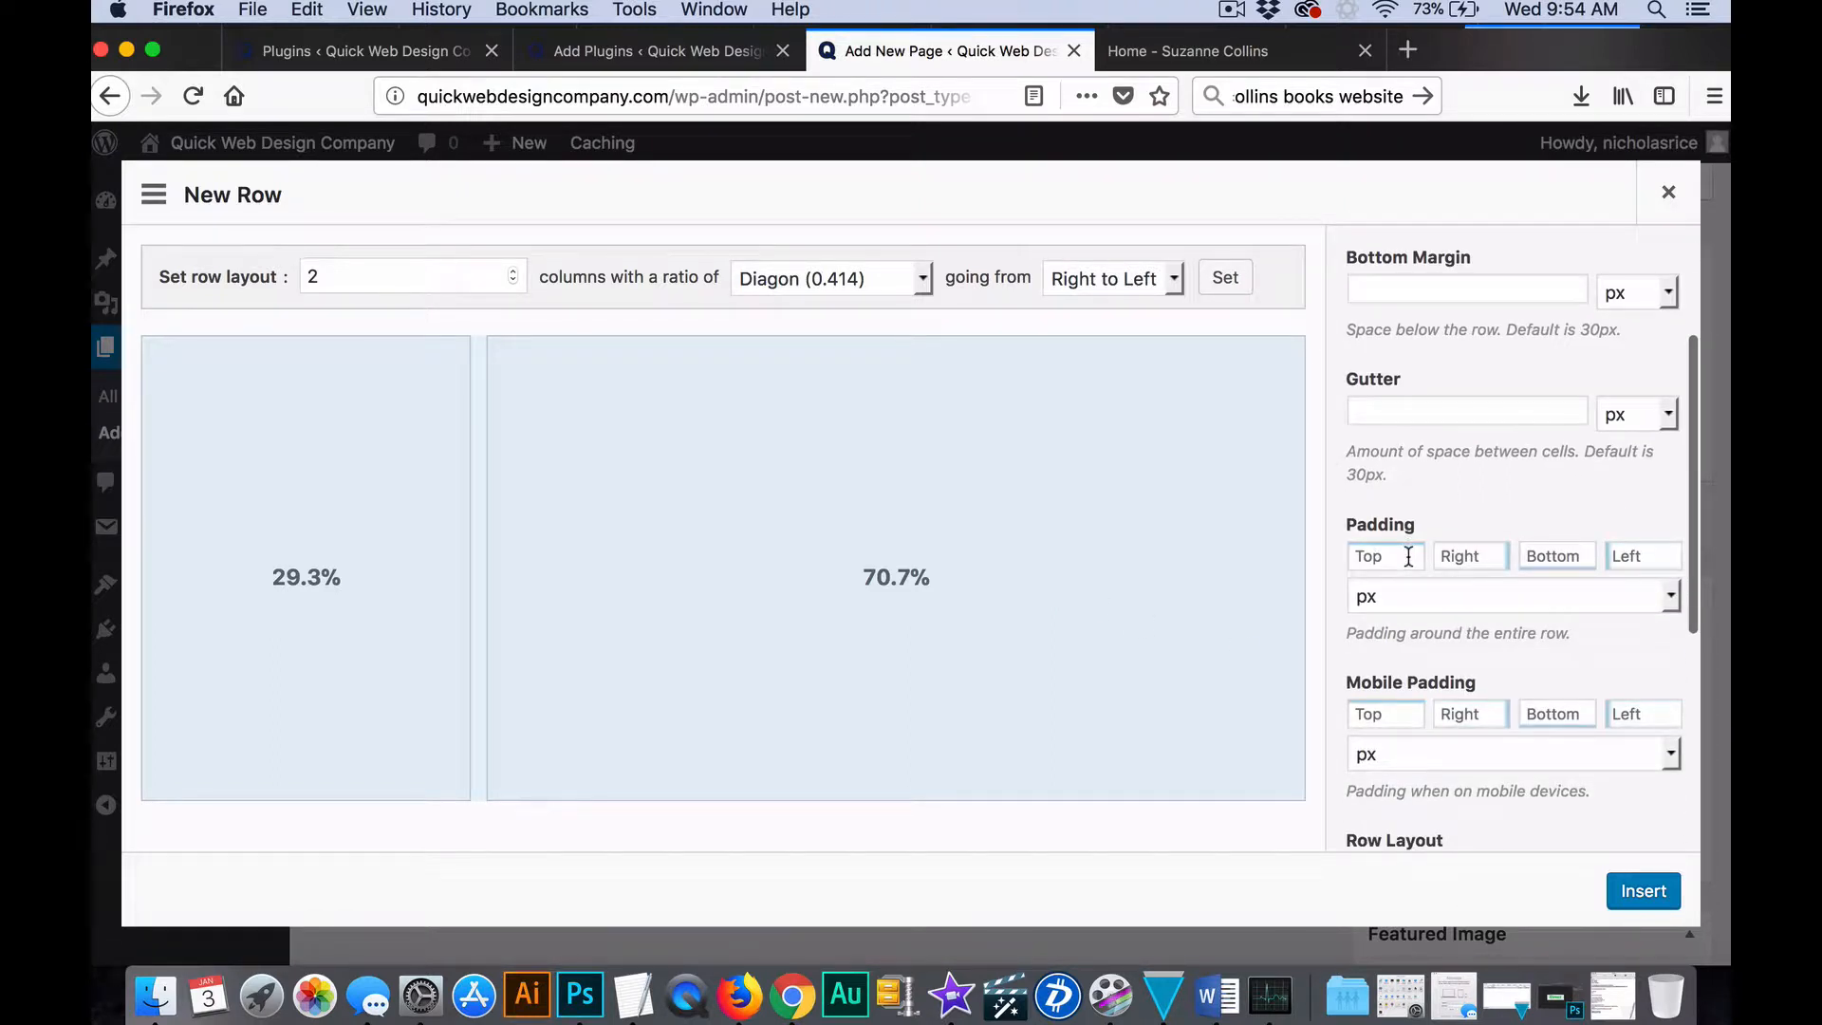
left_click(1409, 557)
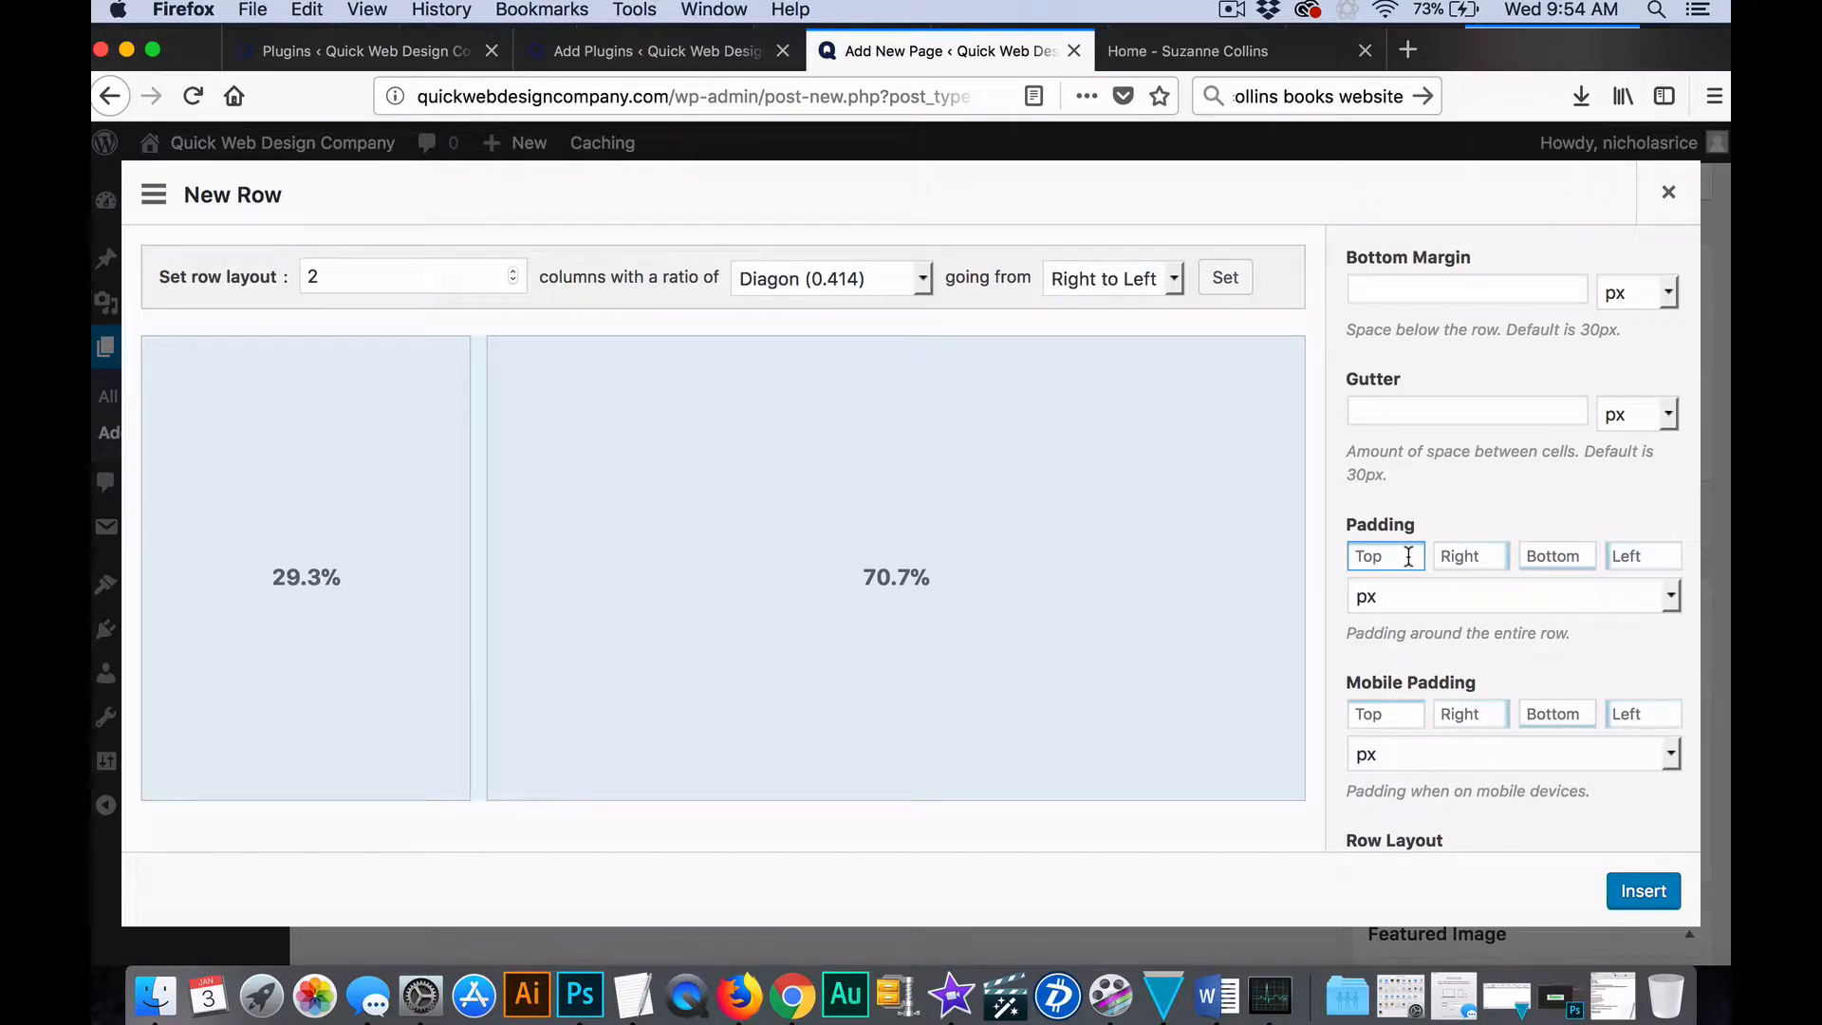
type("50")
key("Tab")
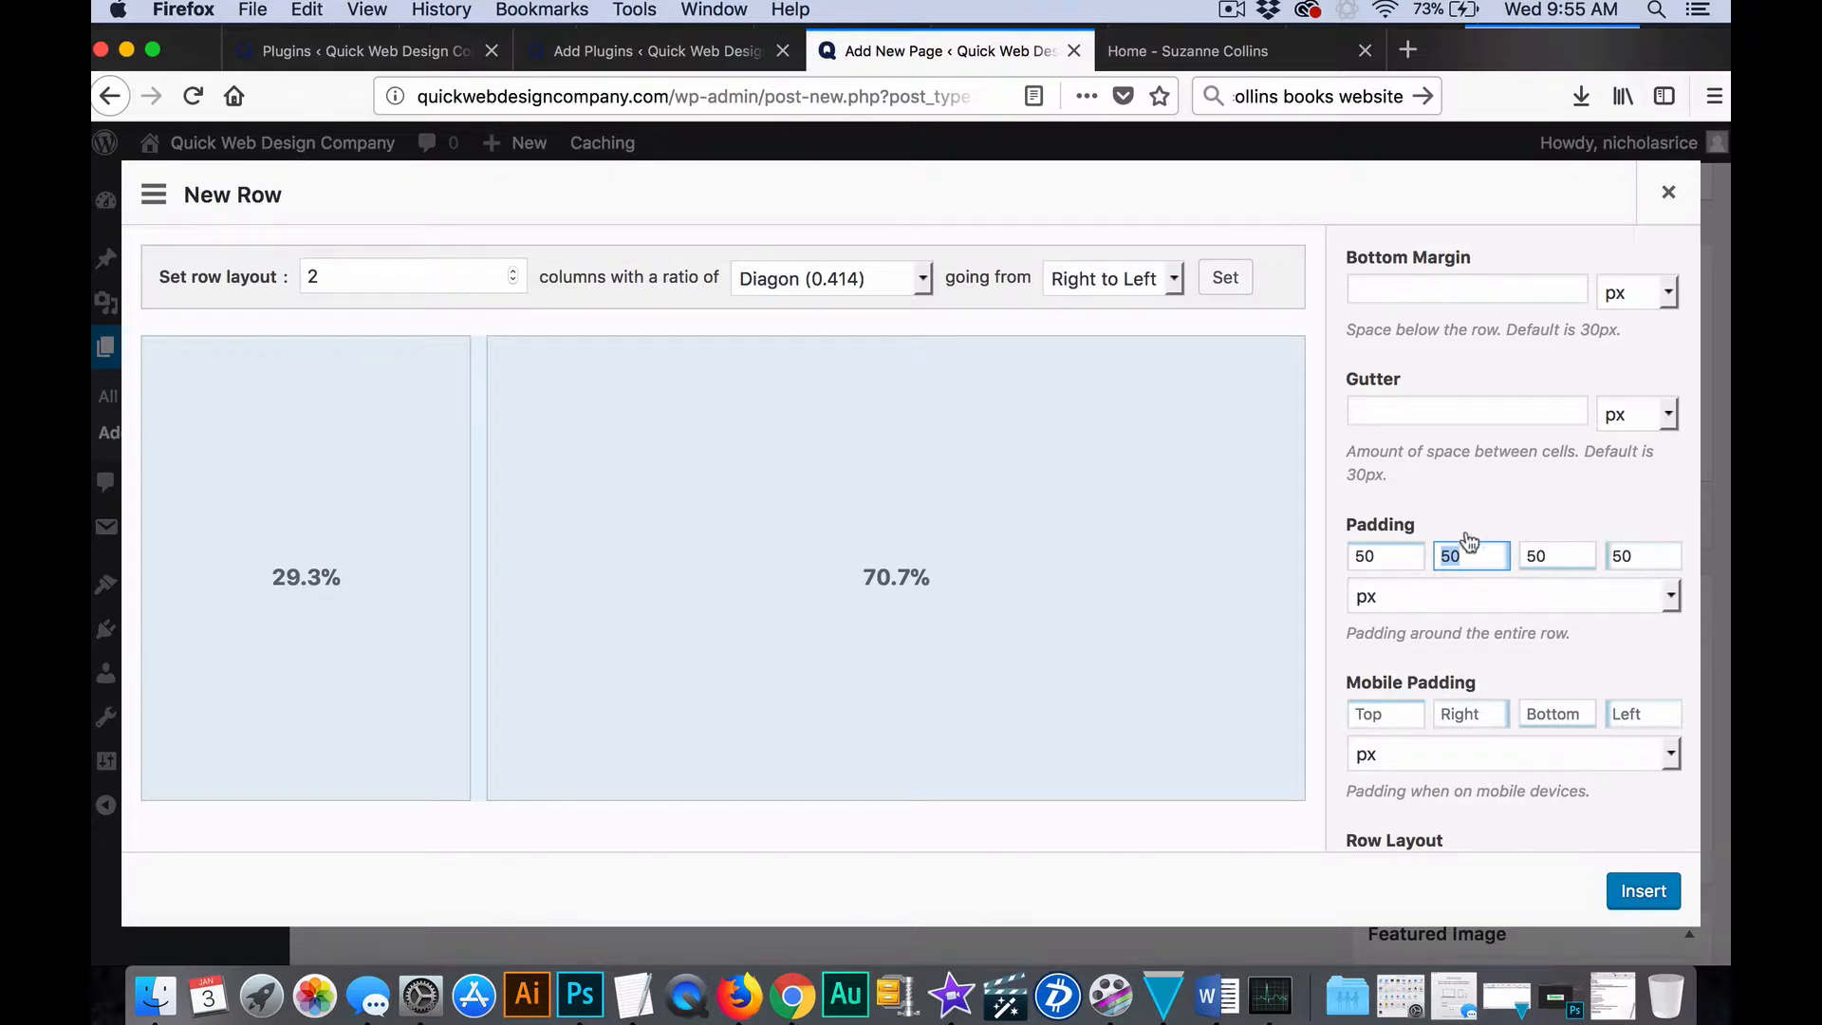
key("BackSpace")
key("Tab")
key("BackSpace")
key("Tab")
key("BackSpace")
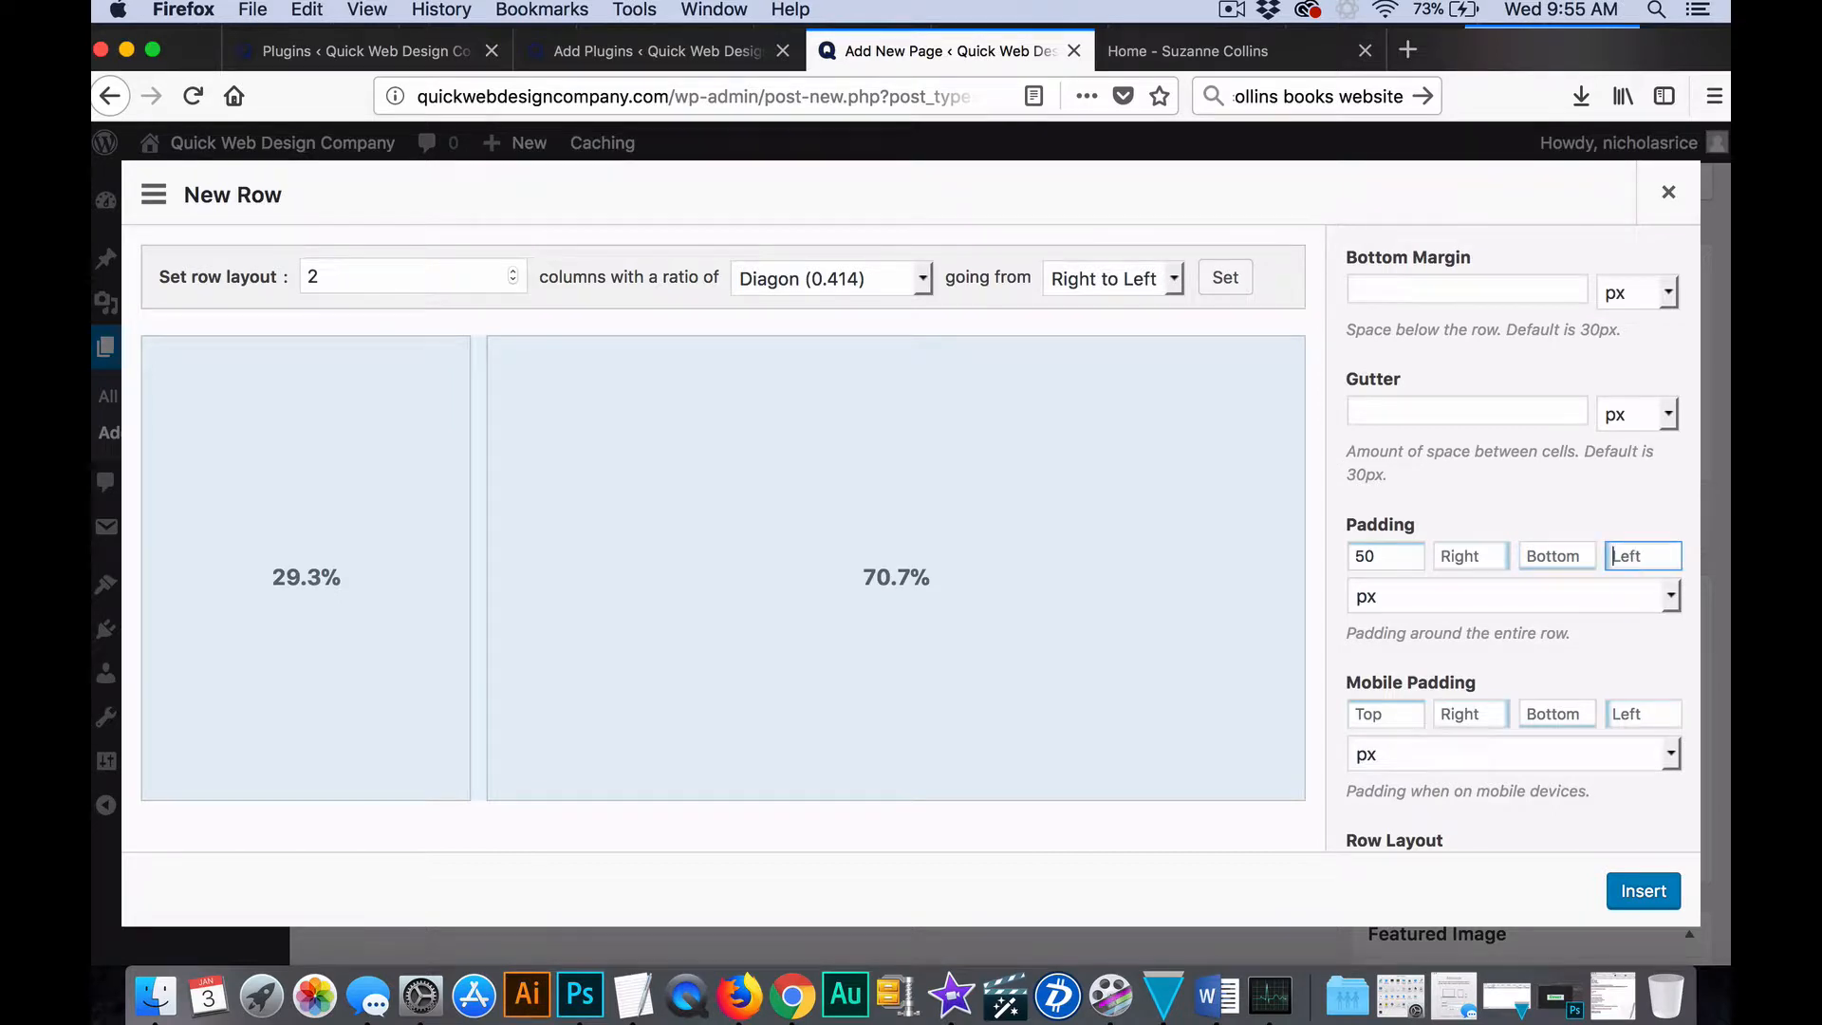
left_click(1568, 498)
Examine the remaining row layout settings, including the Row Layout width choices, keeping Standard, and collapse the section.
scroll(1543, 727, "down", 4)
scroll(1543, 737, "up", 1)
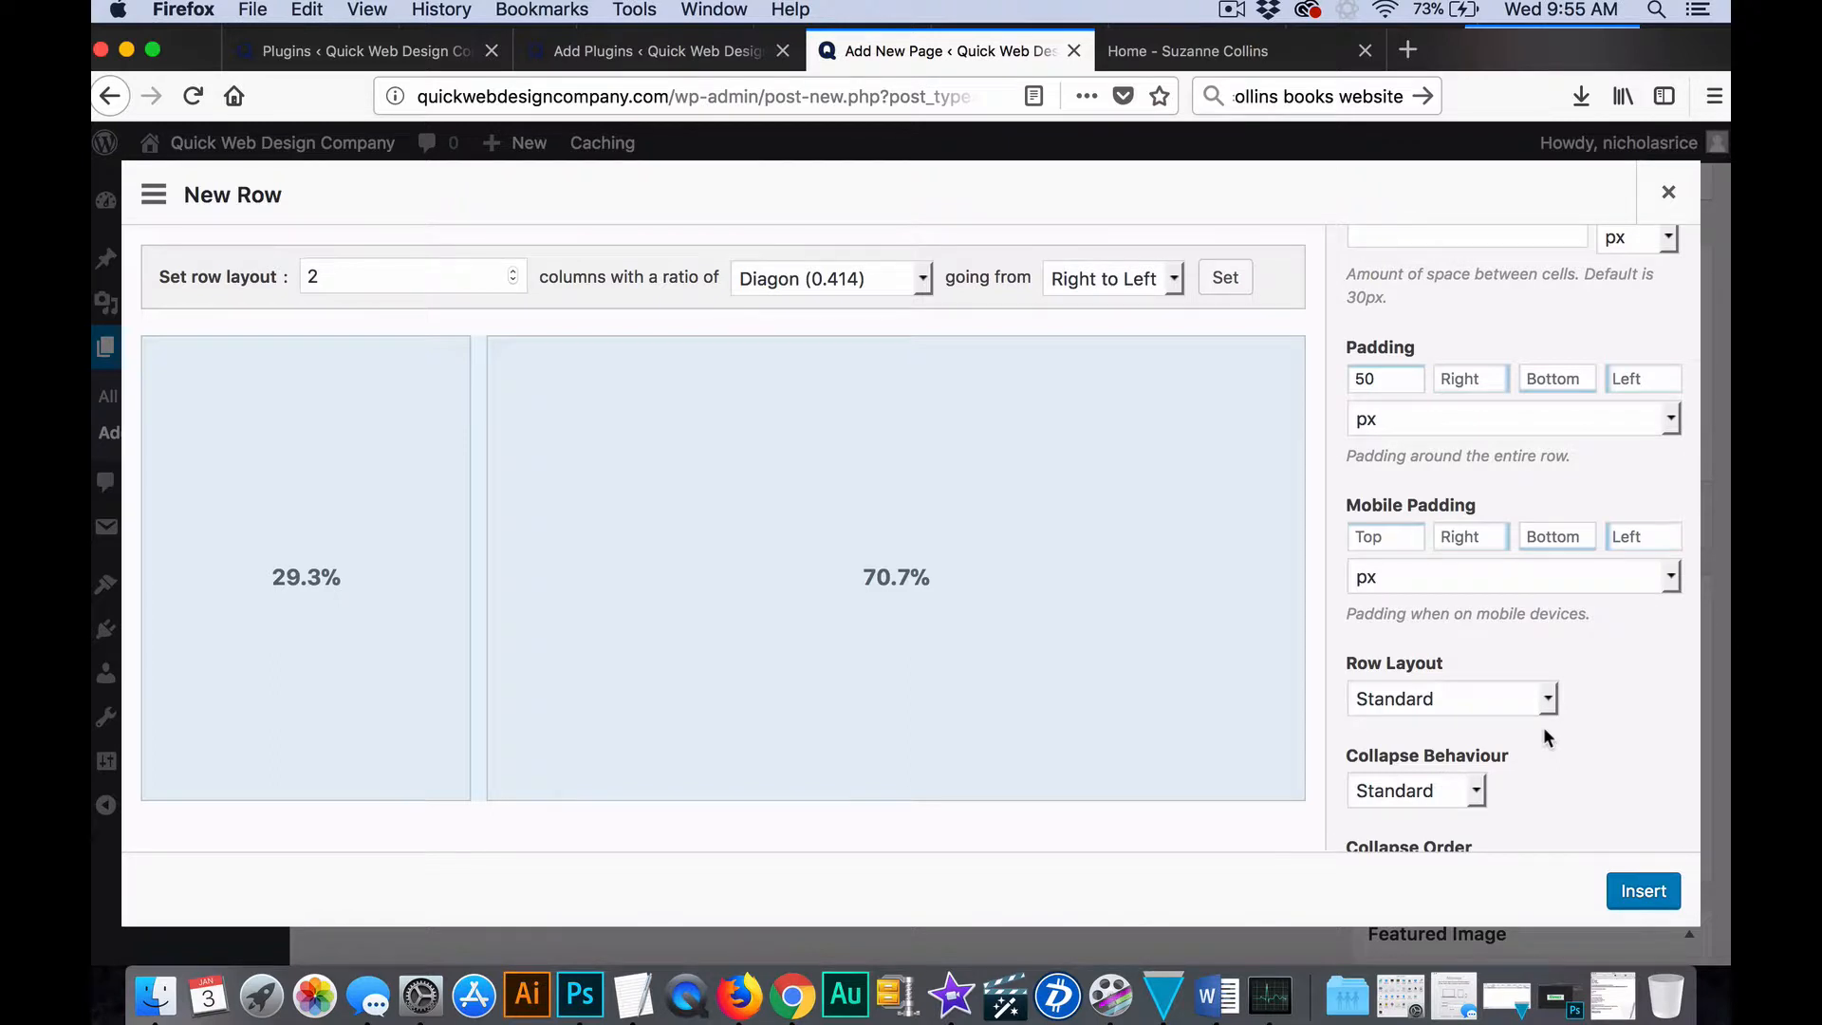
scroll(1621, 632, "down", 4)
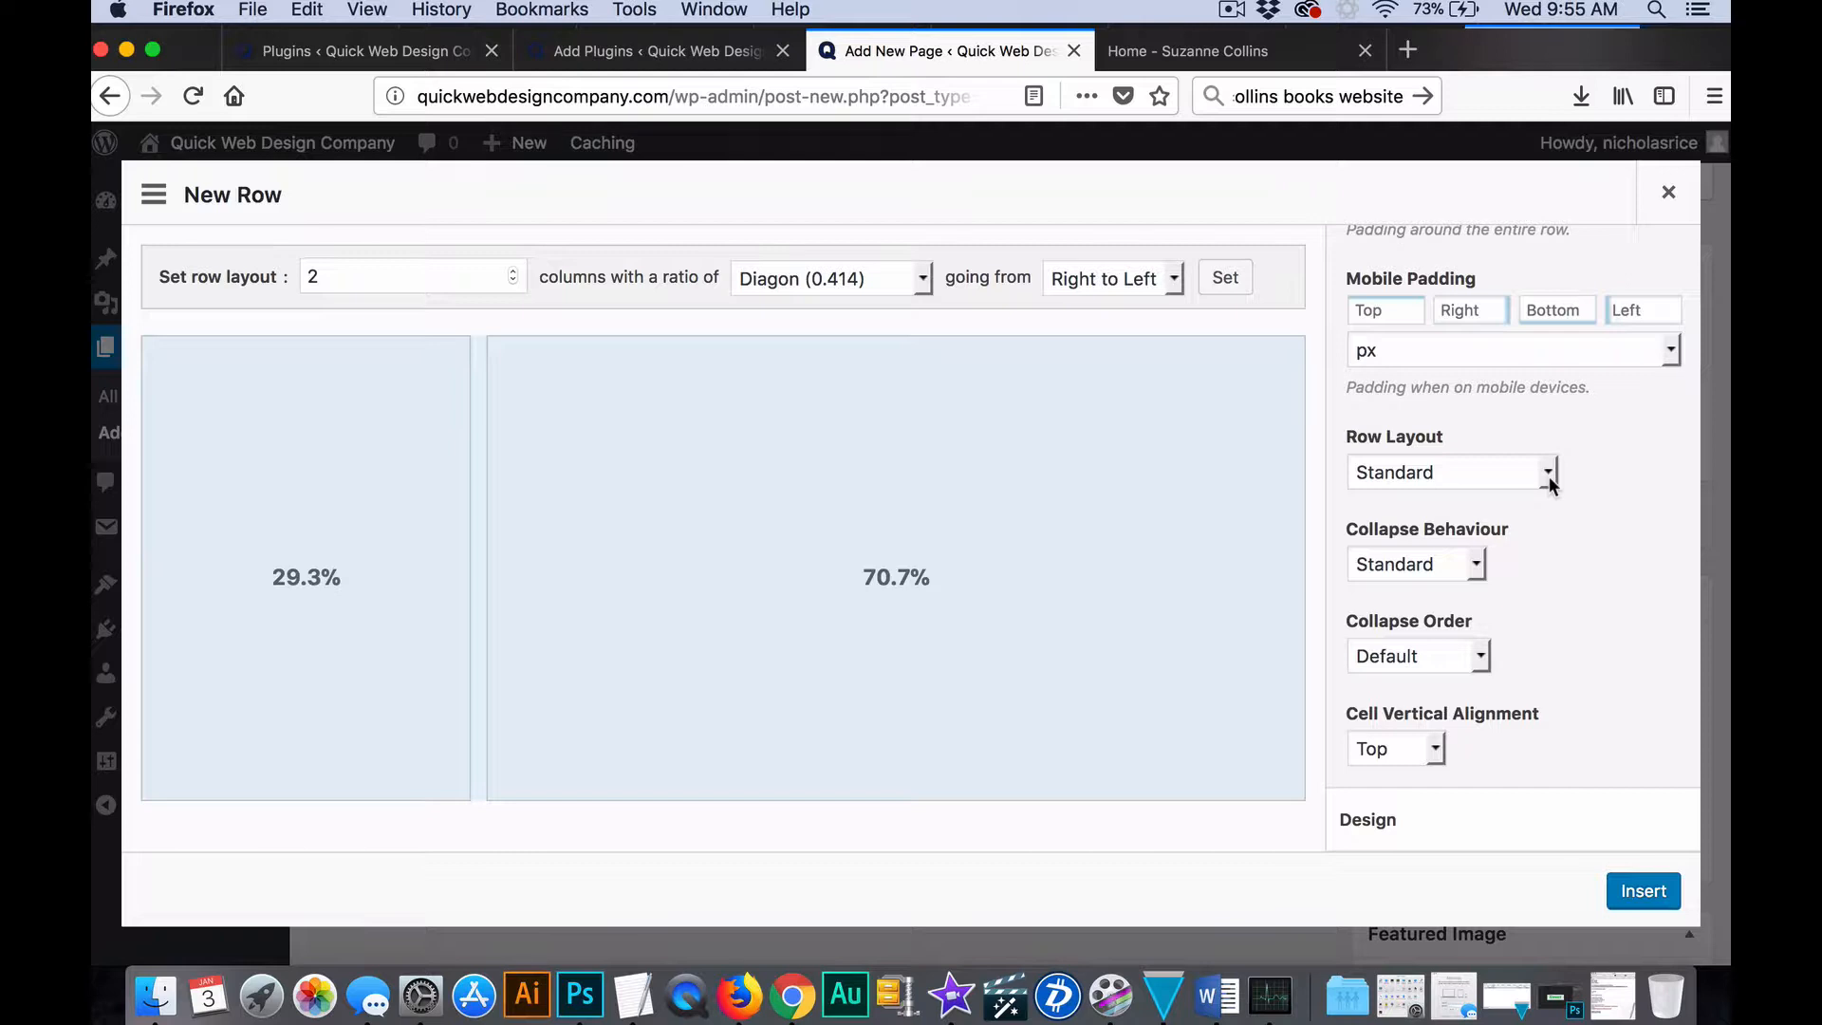
left_click(1548, 475)
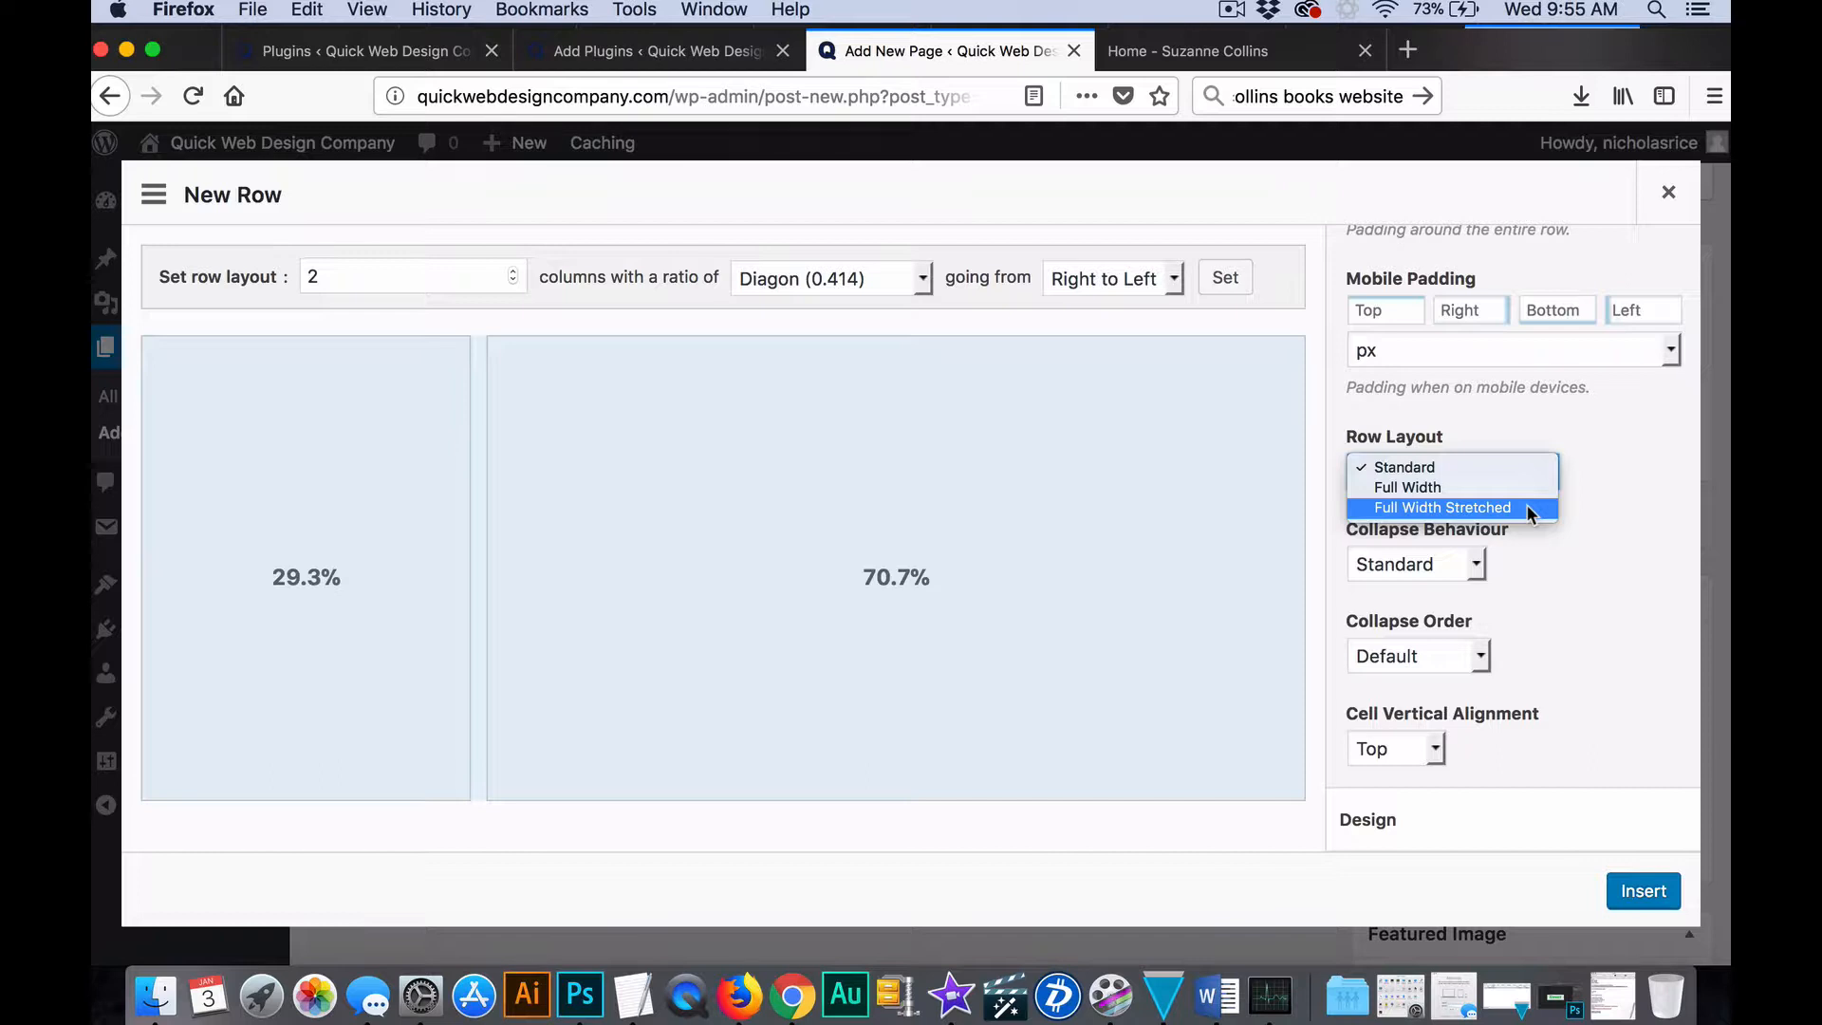
left_click(1633, 569)
scroll(1632, 562, "down", 1)
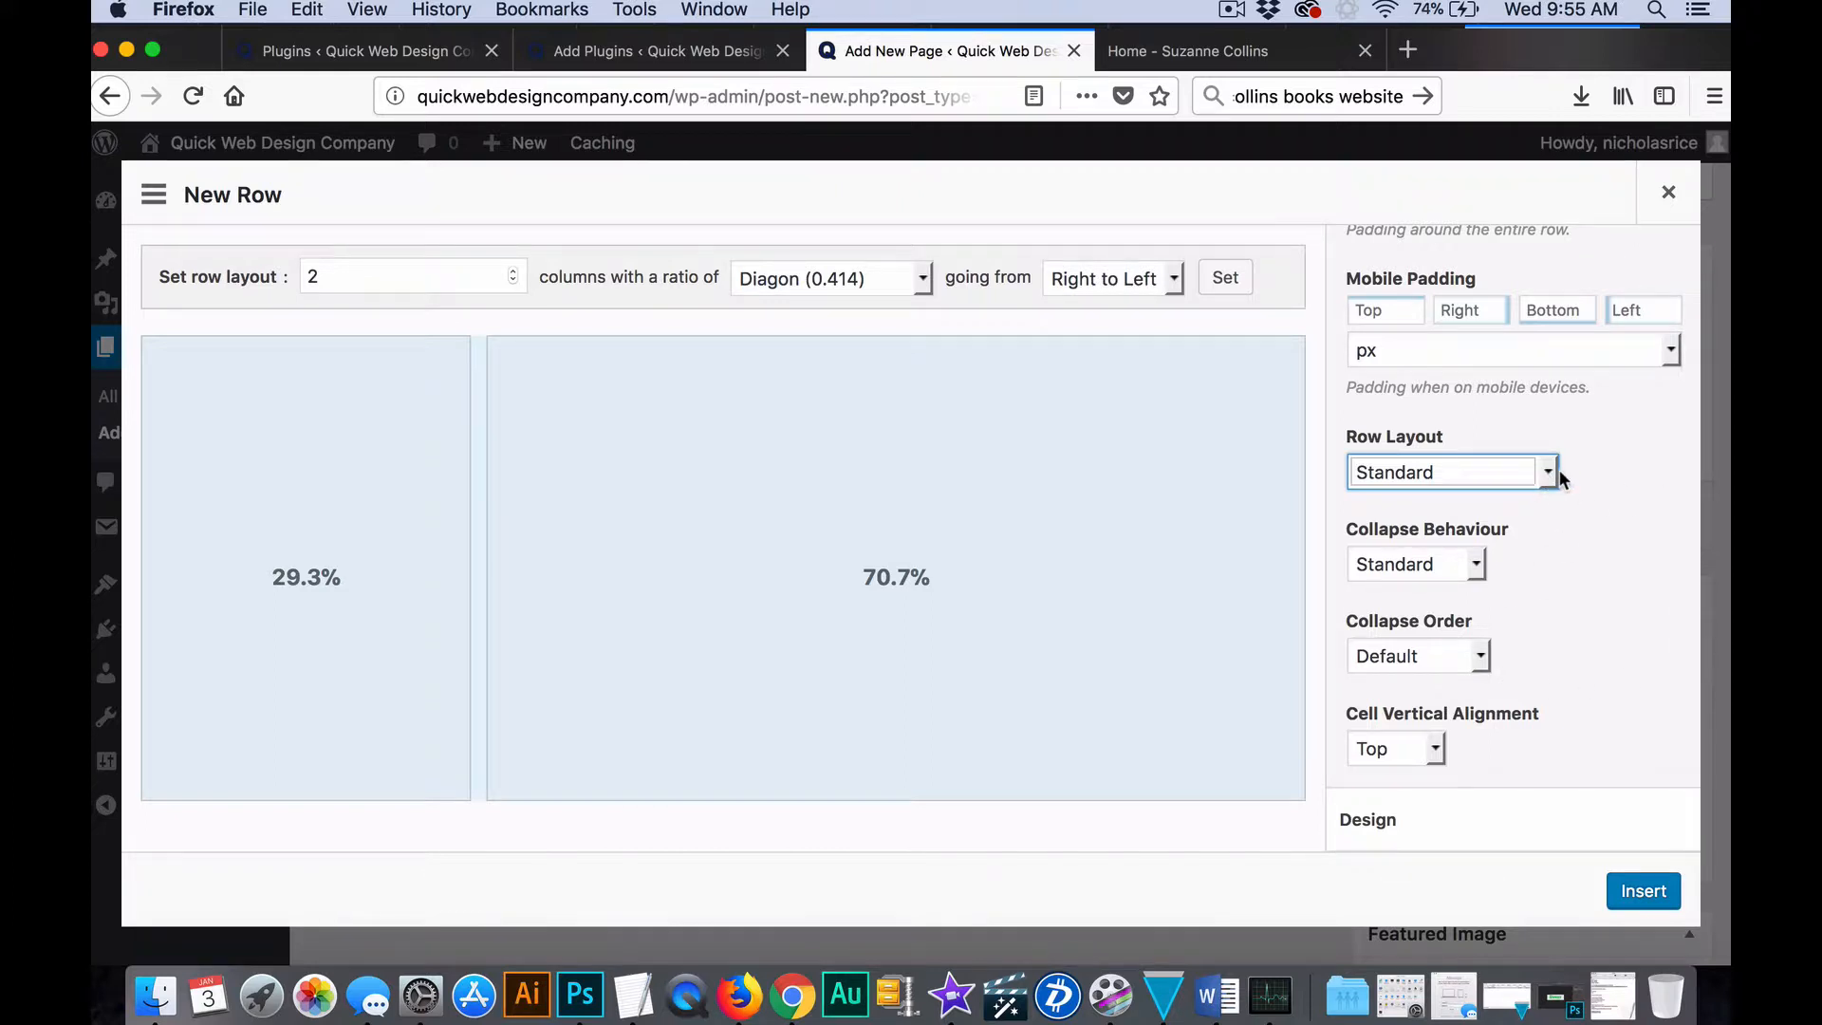
scroll(1634, 488, "up", 6)
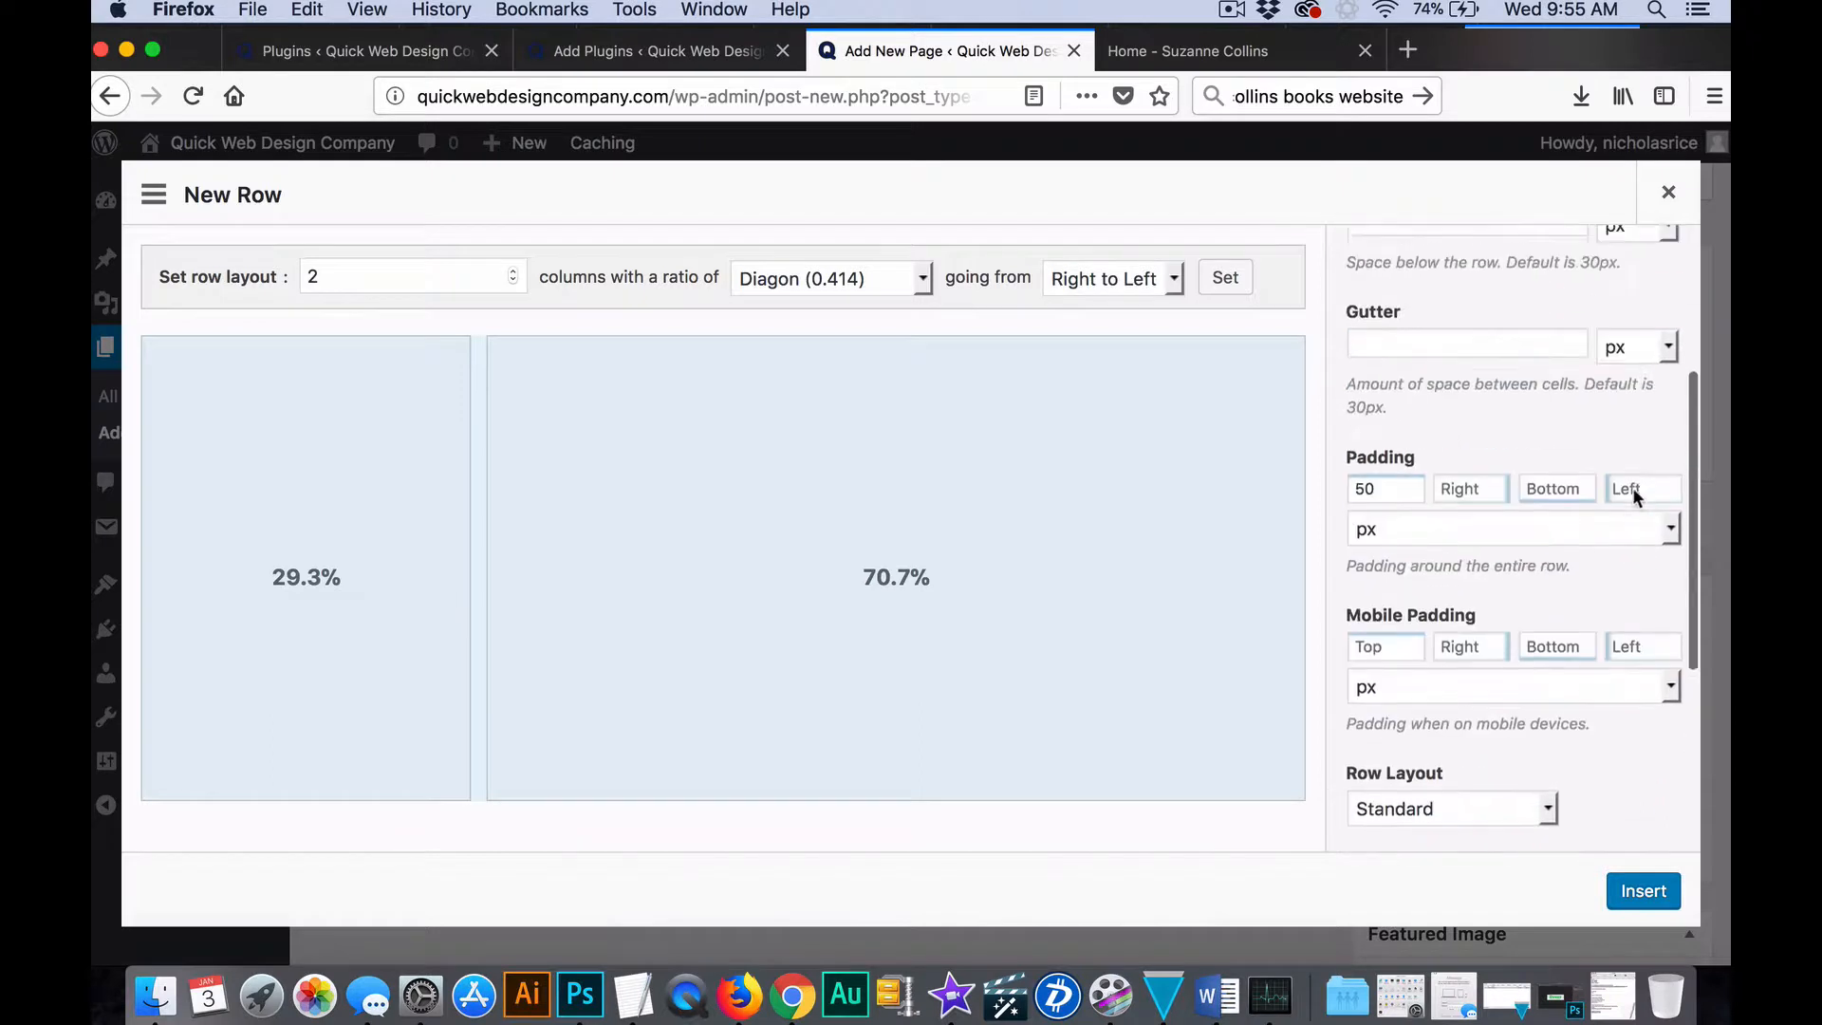
left_click(1498, 403)
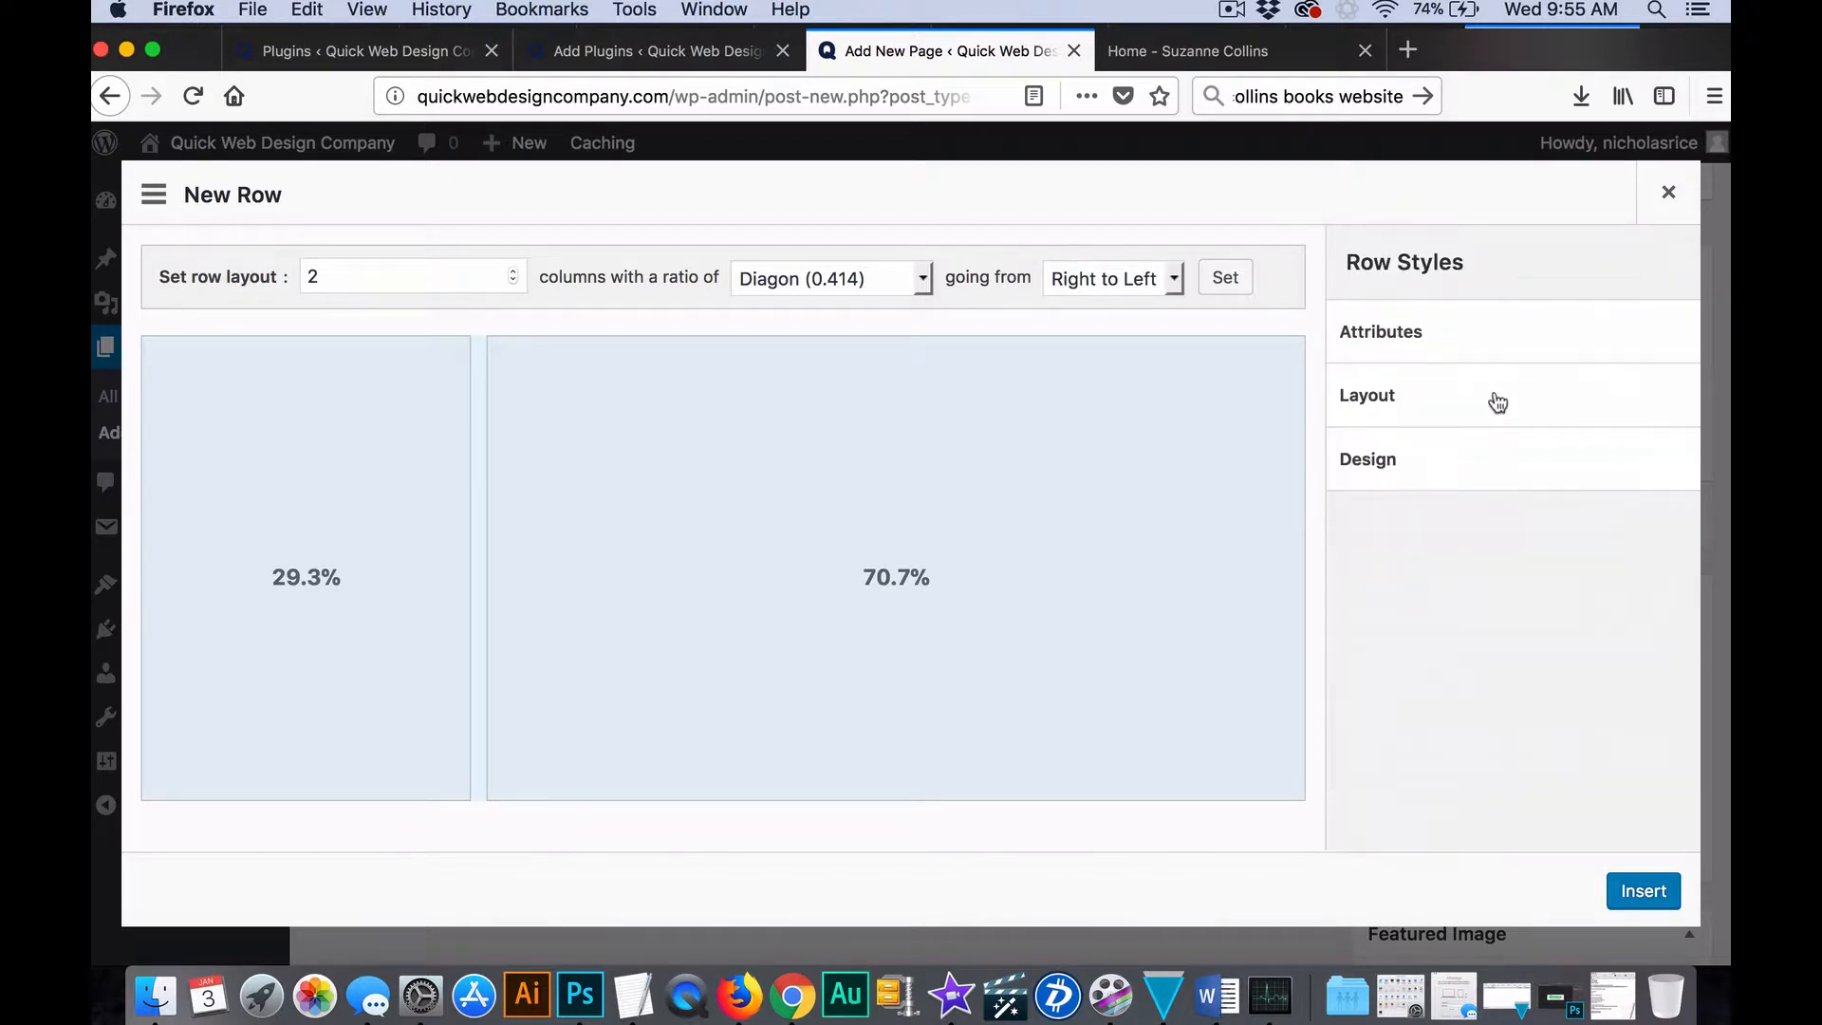
In the row's design styles, set the background color to the preset green.
left_click(1418, 474)
scroll(1572, 547, "down", 3)
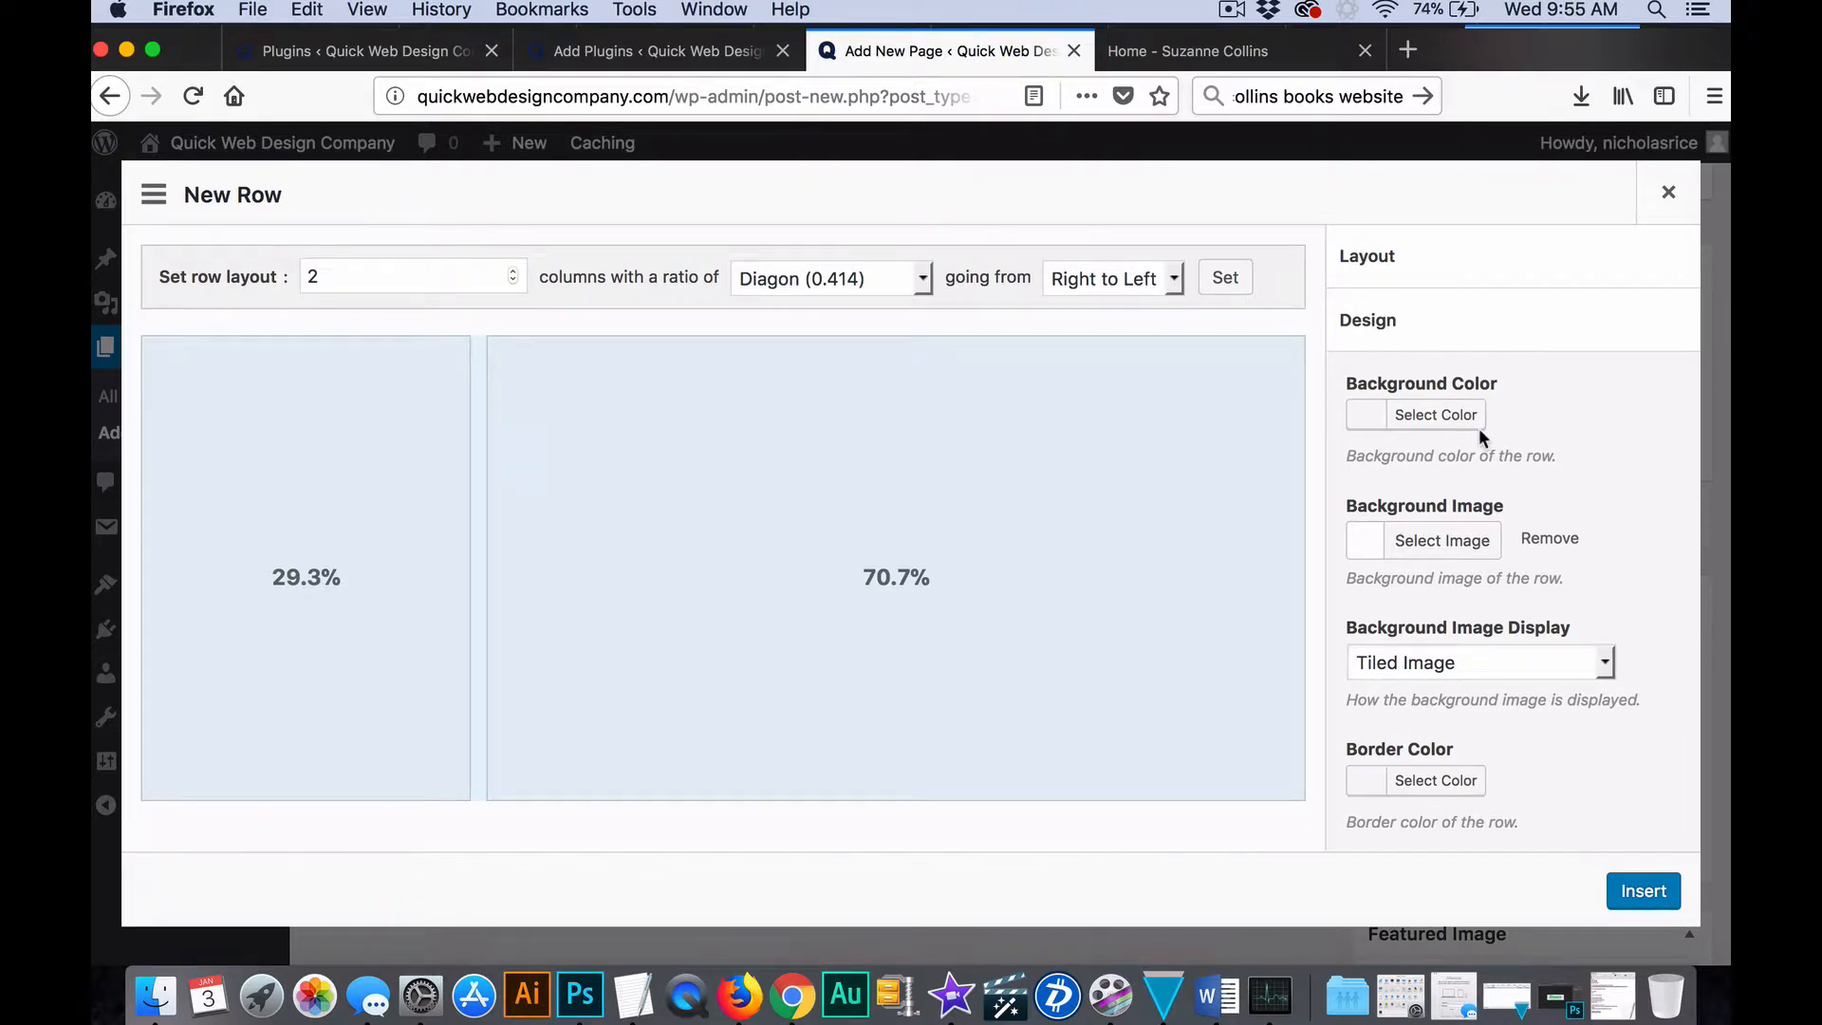
left_click(1442, 417)
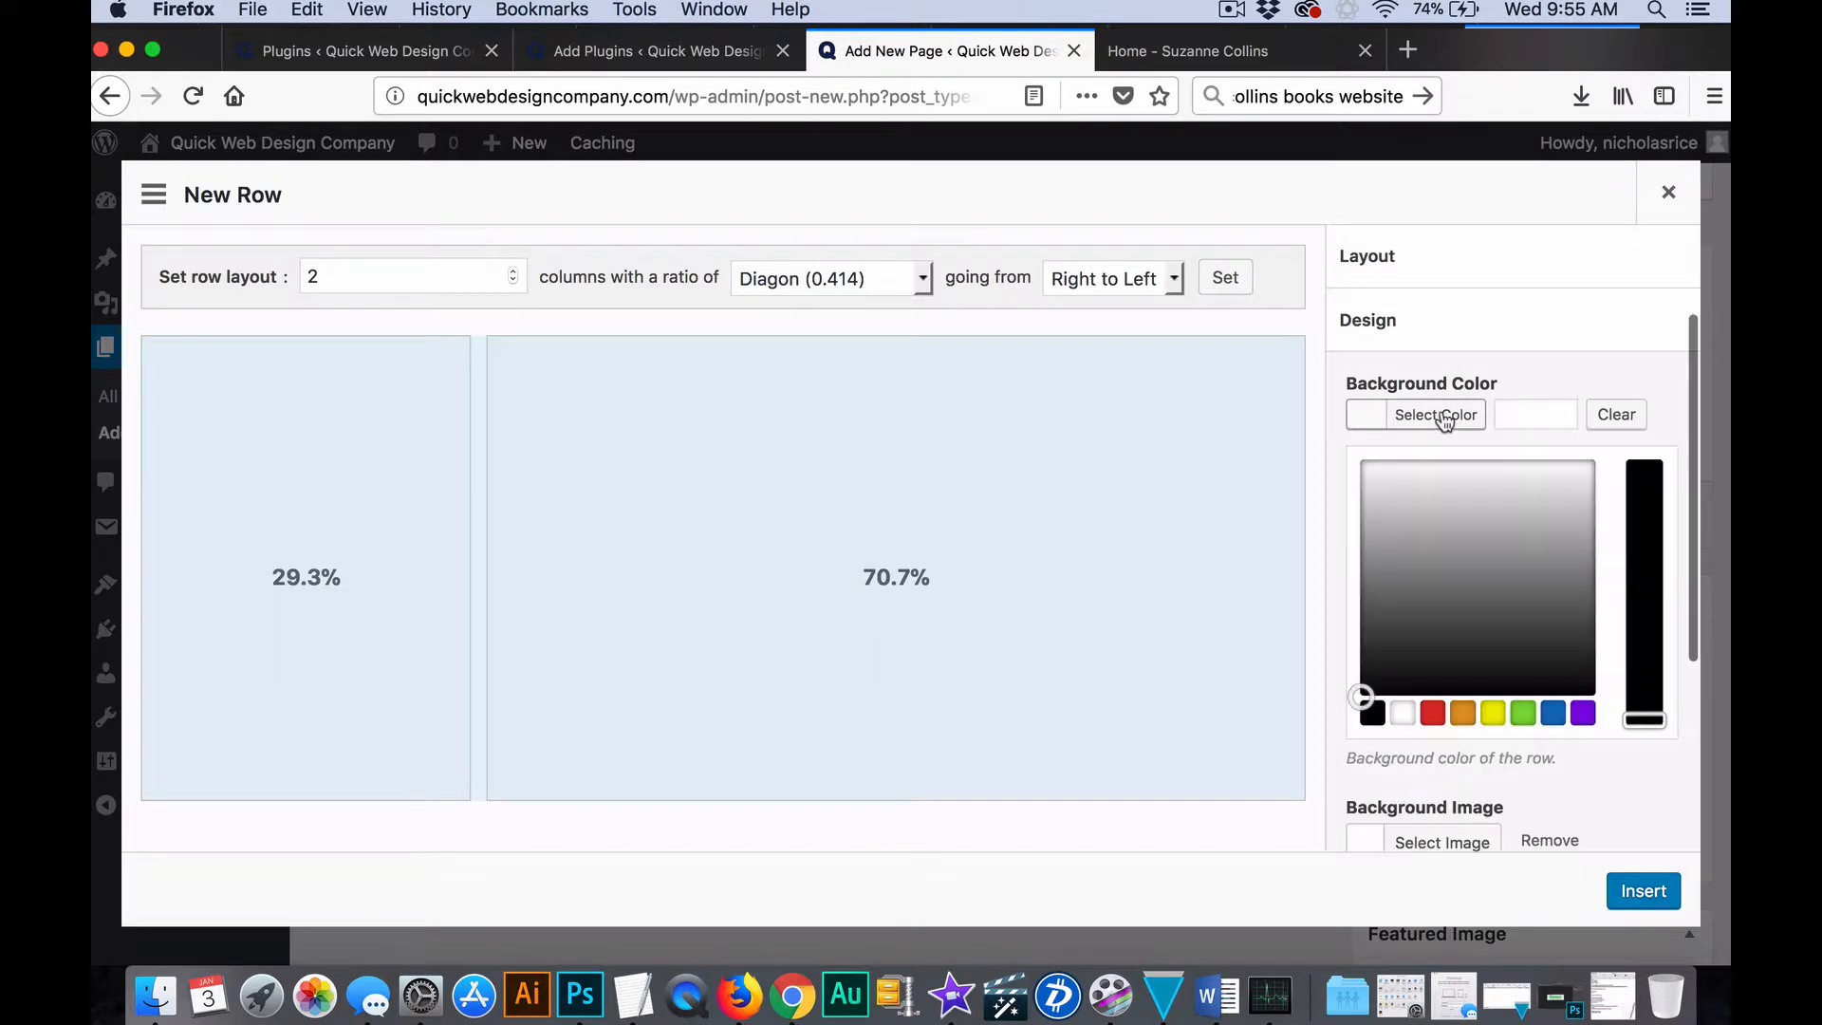
left_click(1531, 729)
left_click(1551, 381)
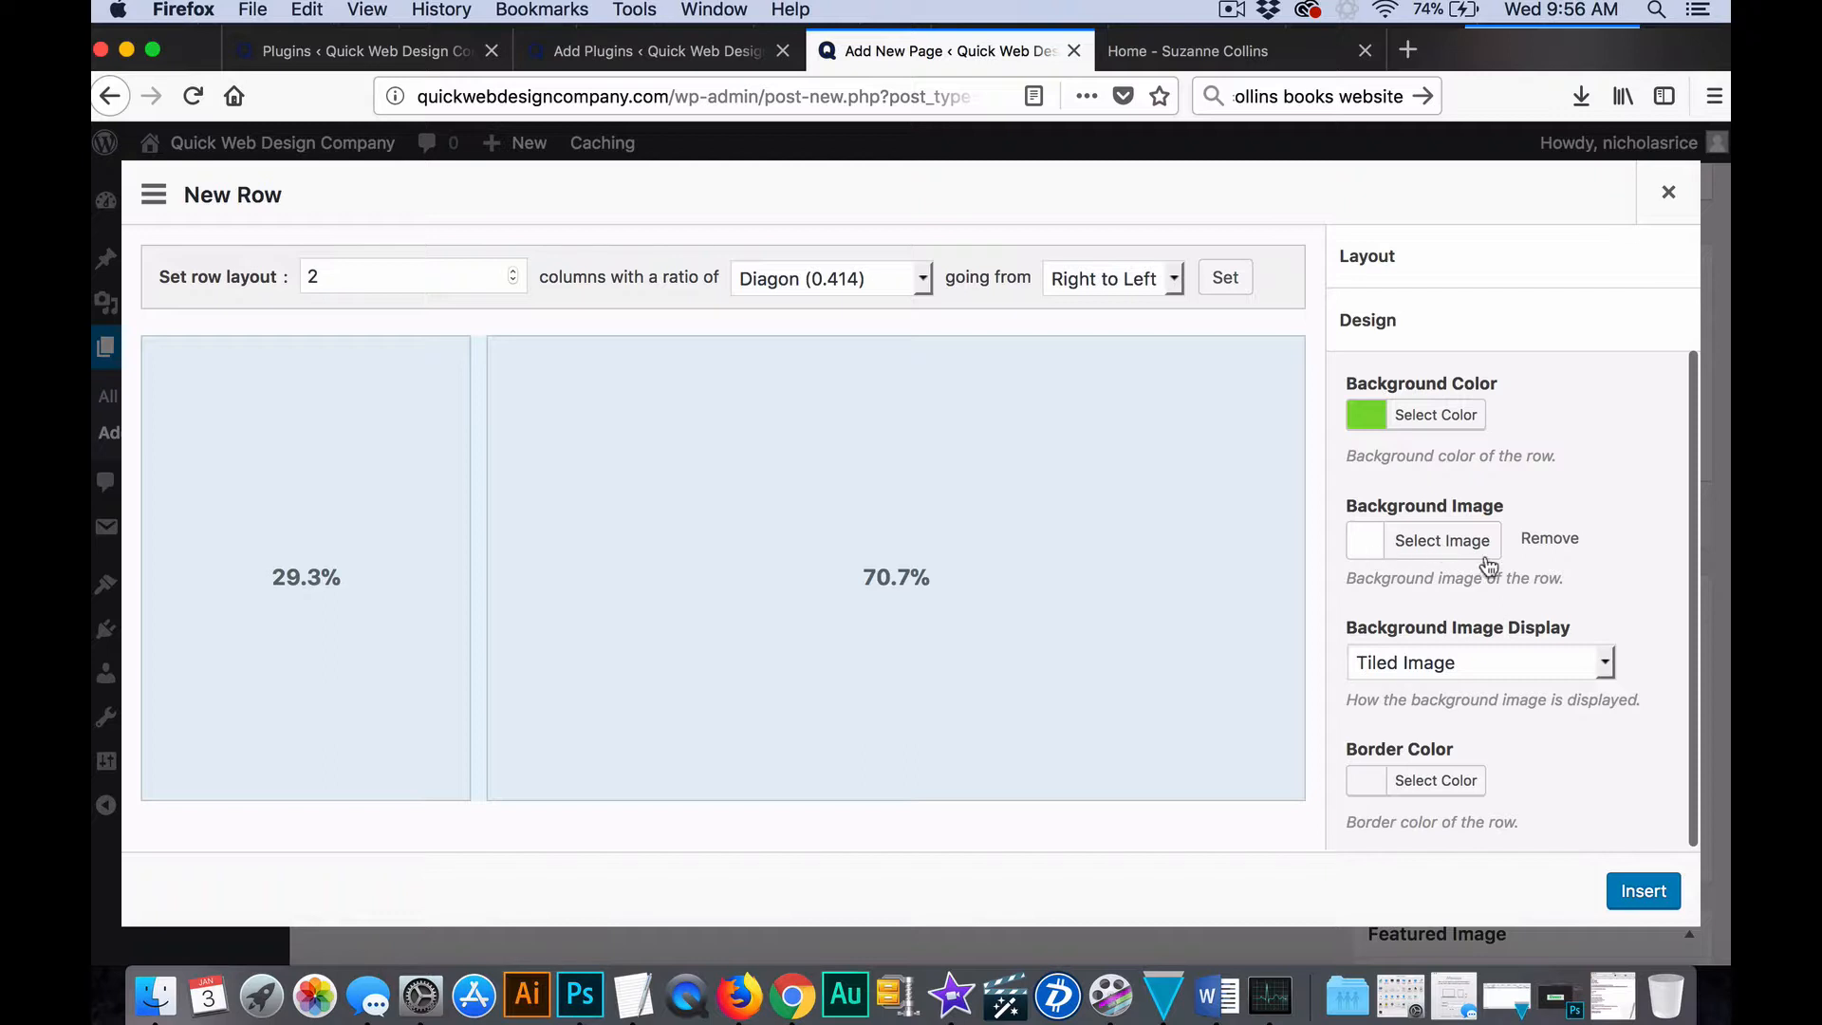
Set the Row Layout option to Full Width Stretched and insert the new row into the page.
scroll(1575, 522, "up", 3)
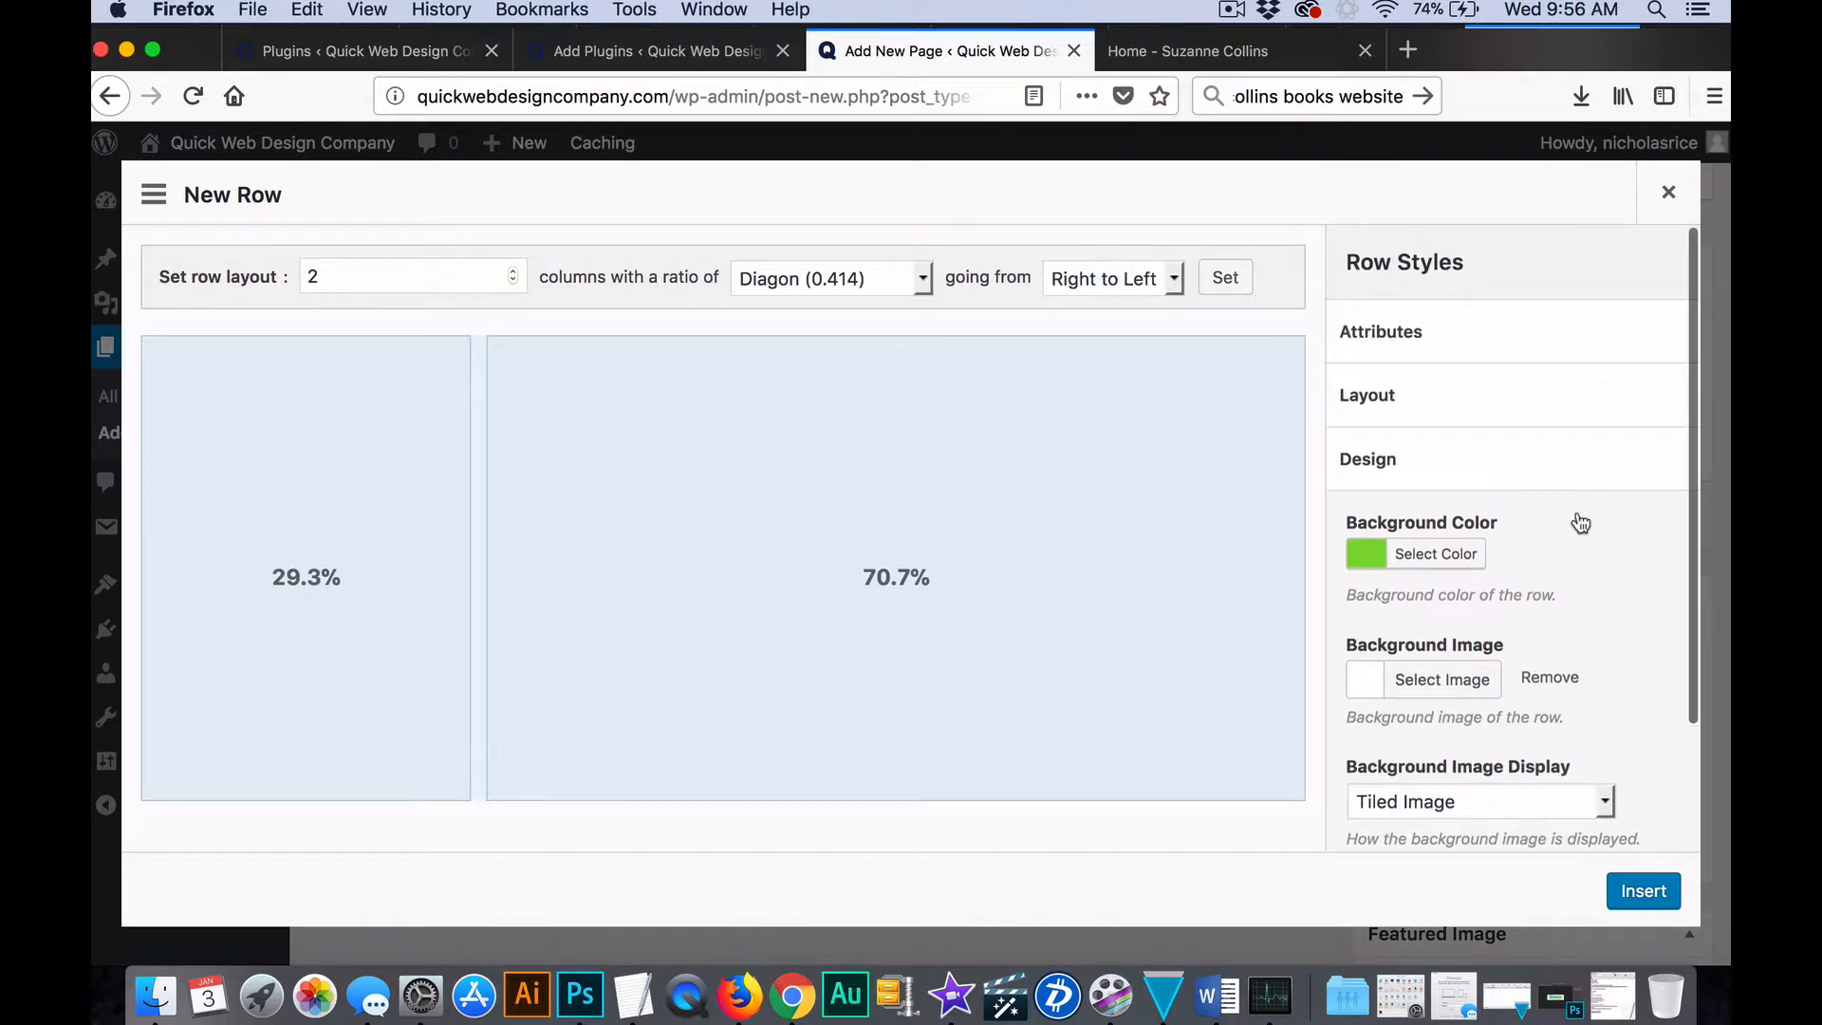
scroll(1582, 602, "down", 3)
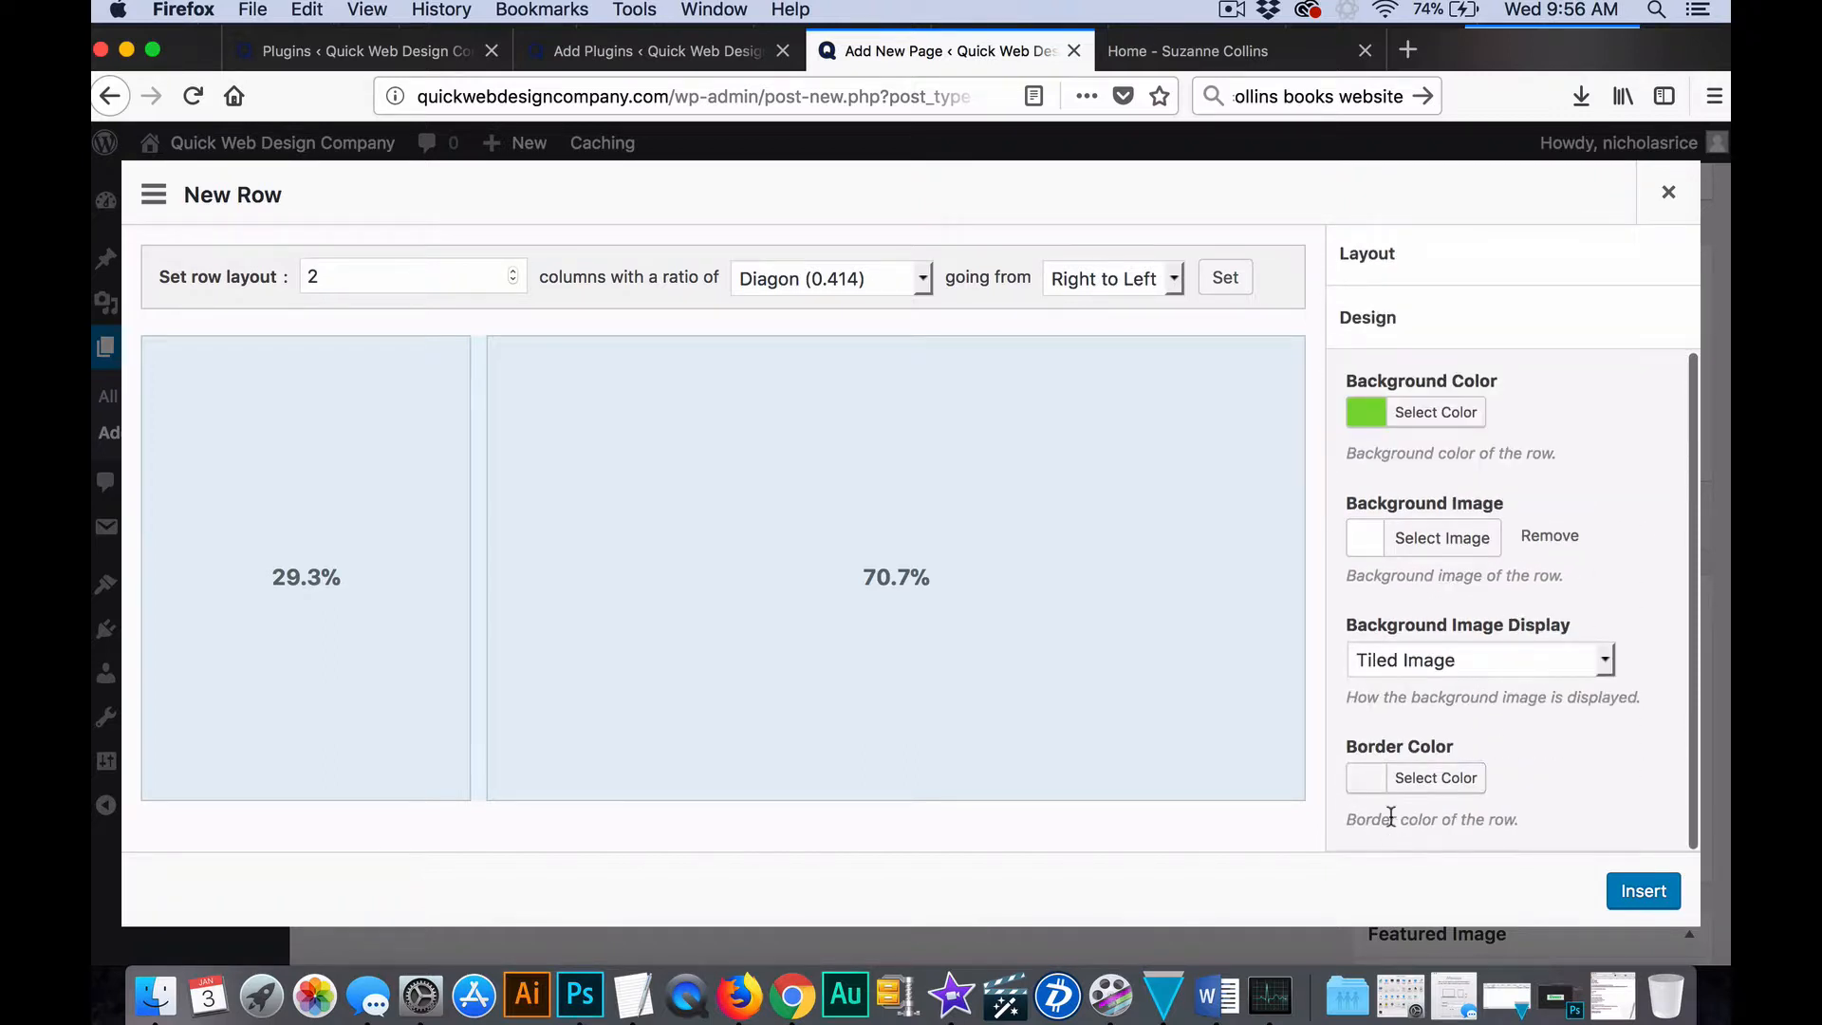
scroll(1597, 695, "up", 3)
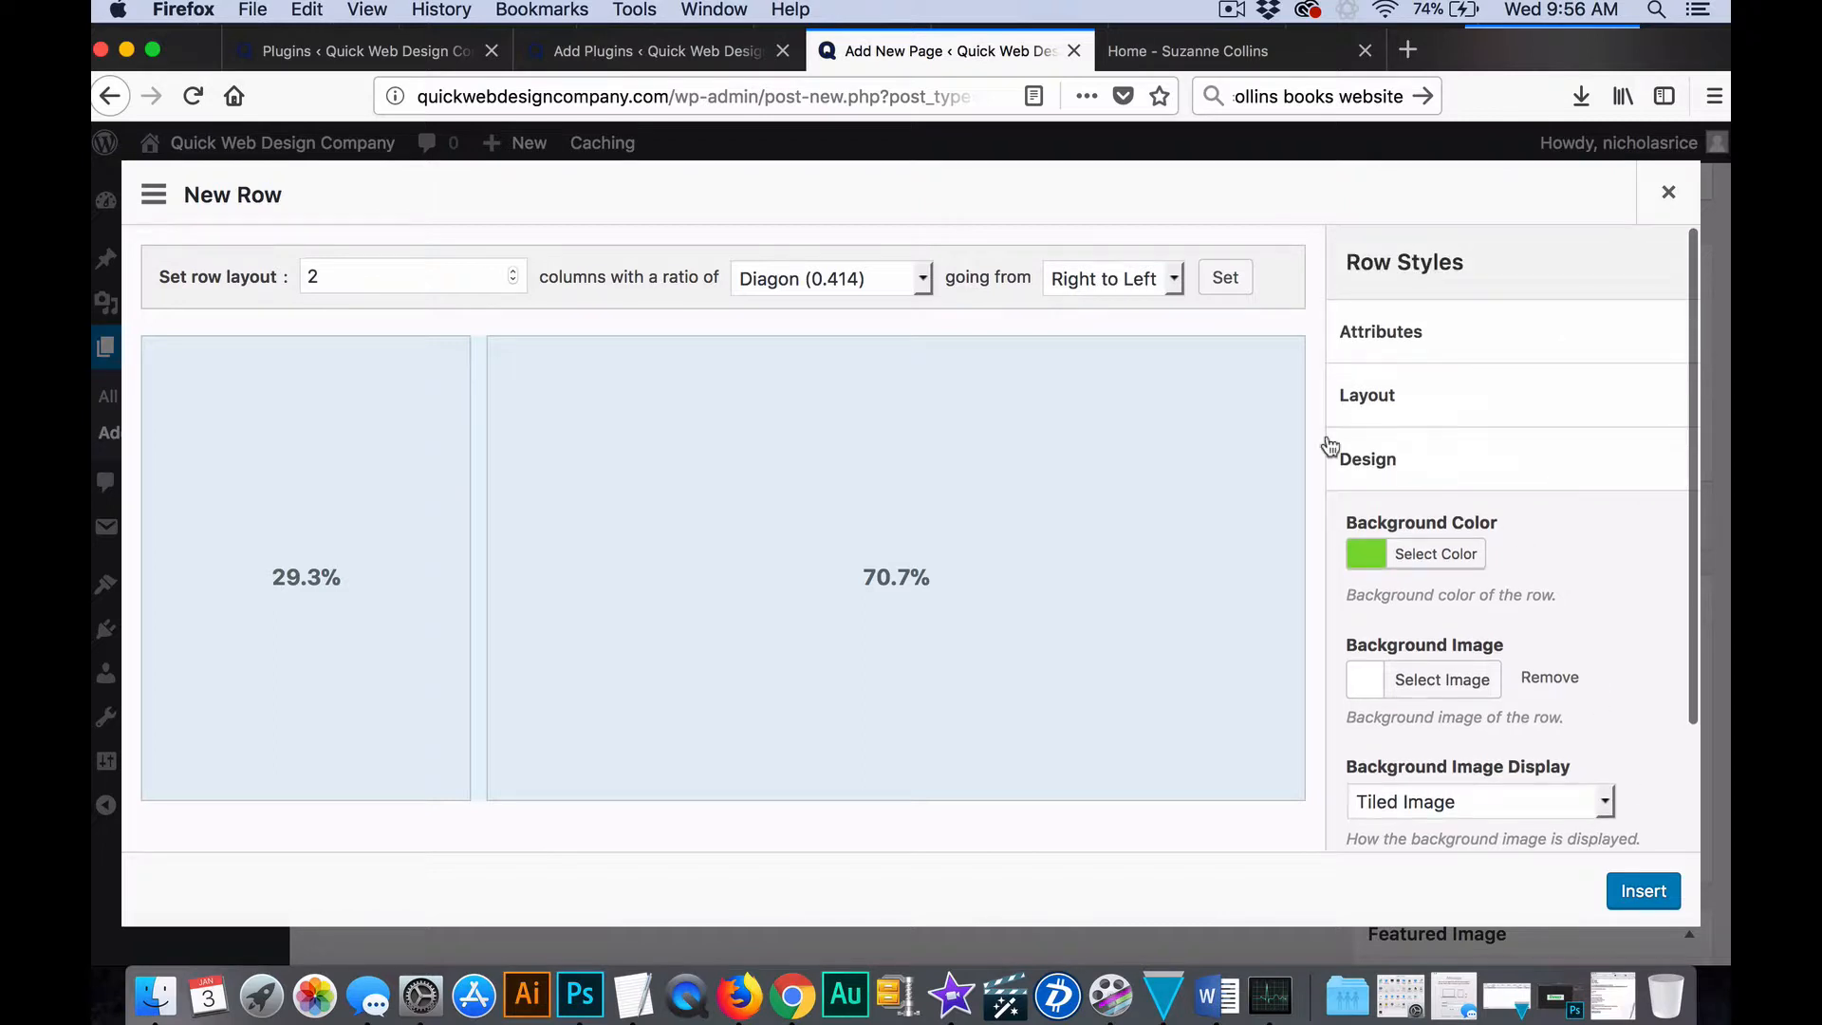
left_click(1399, 395)
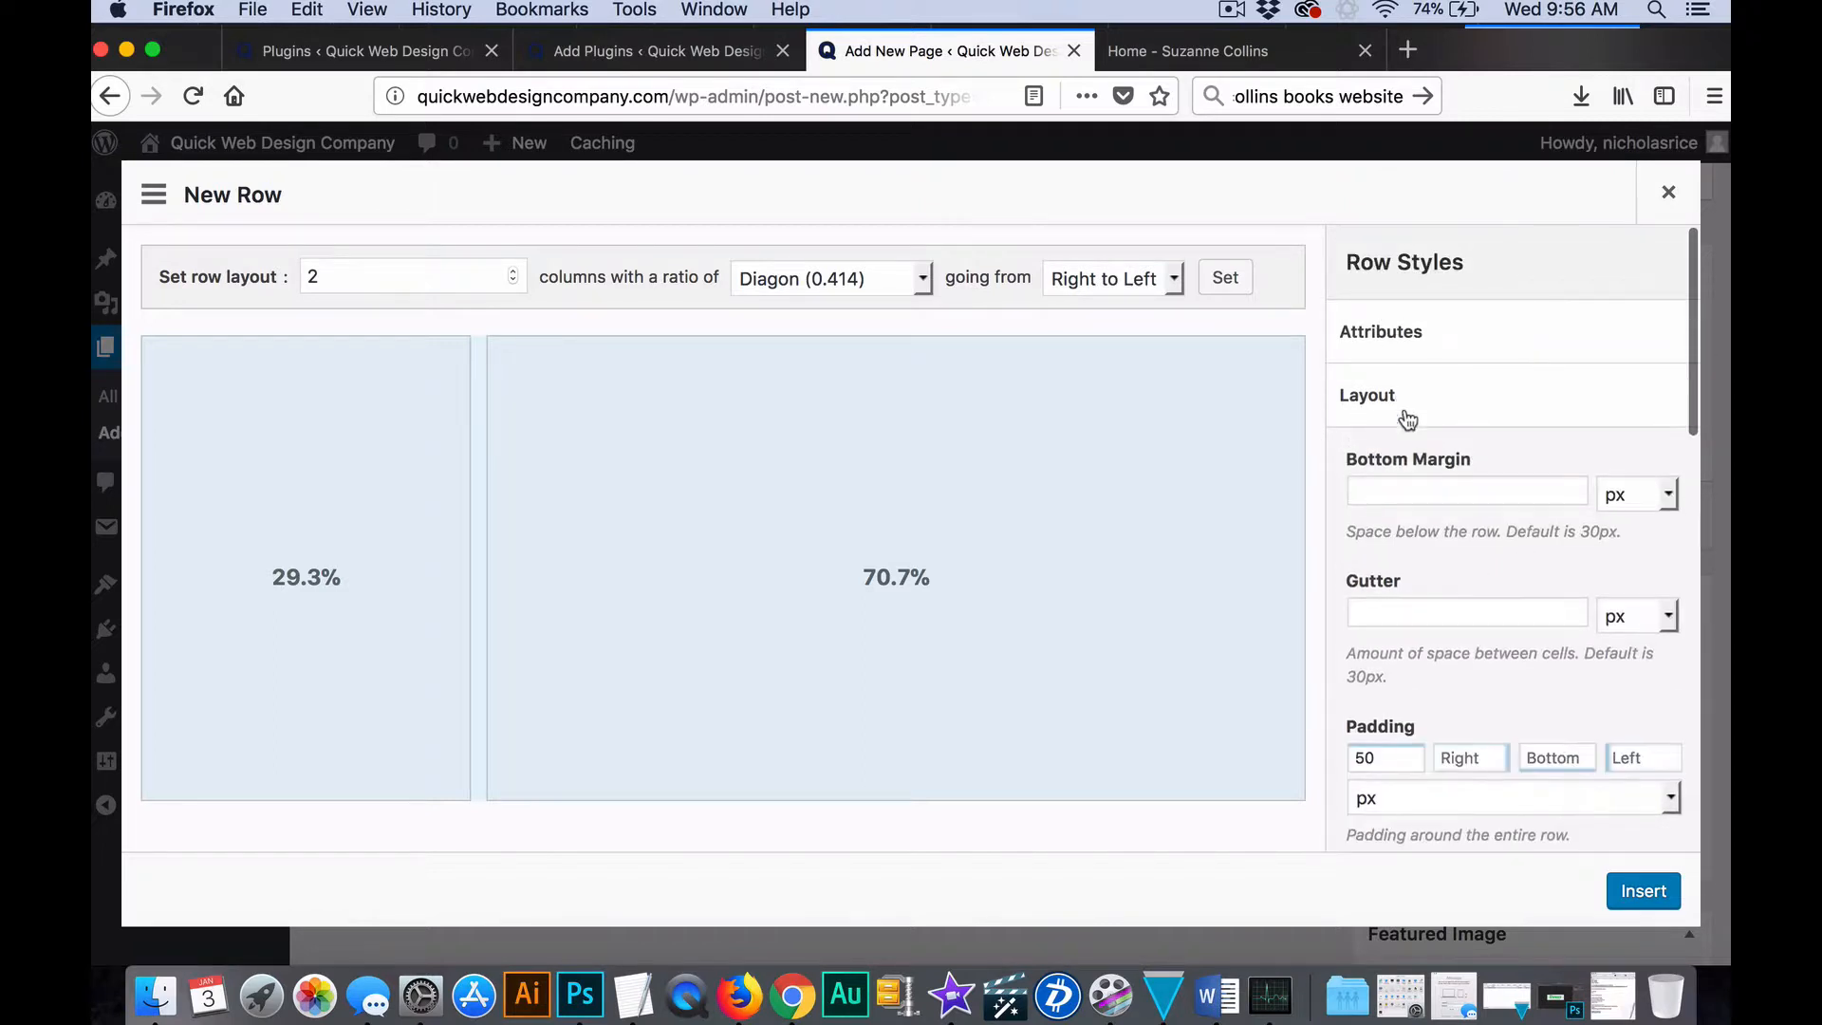
scroll(1479, 704, "down", 3)
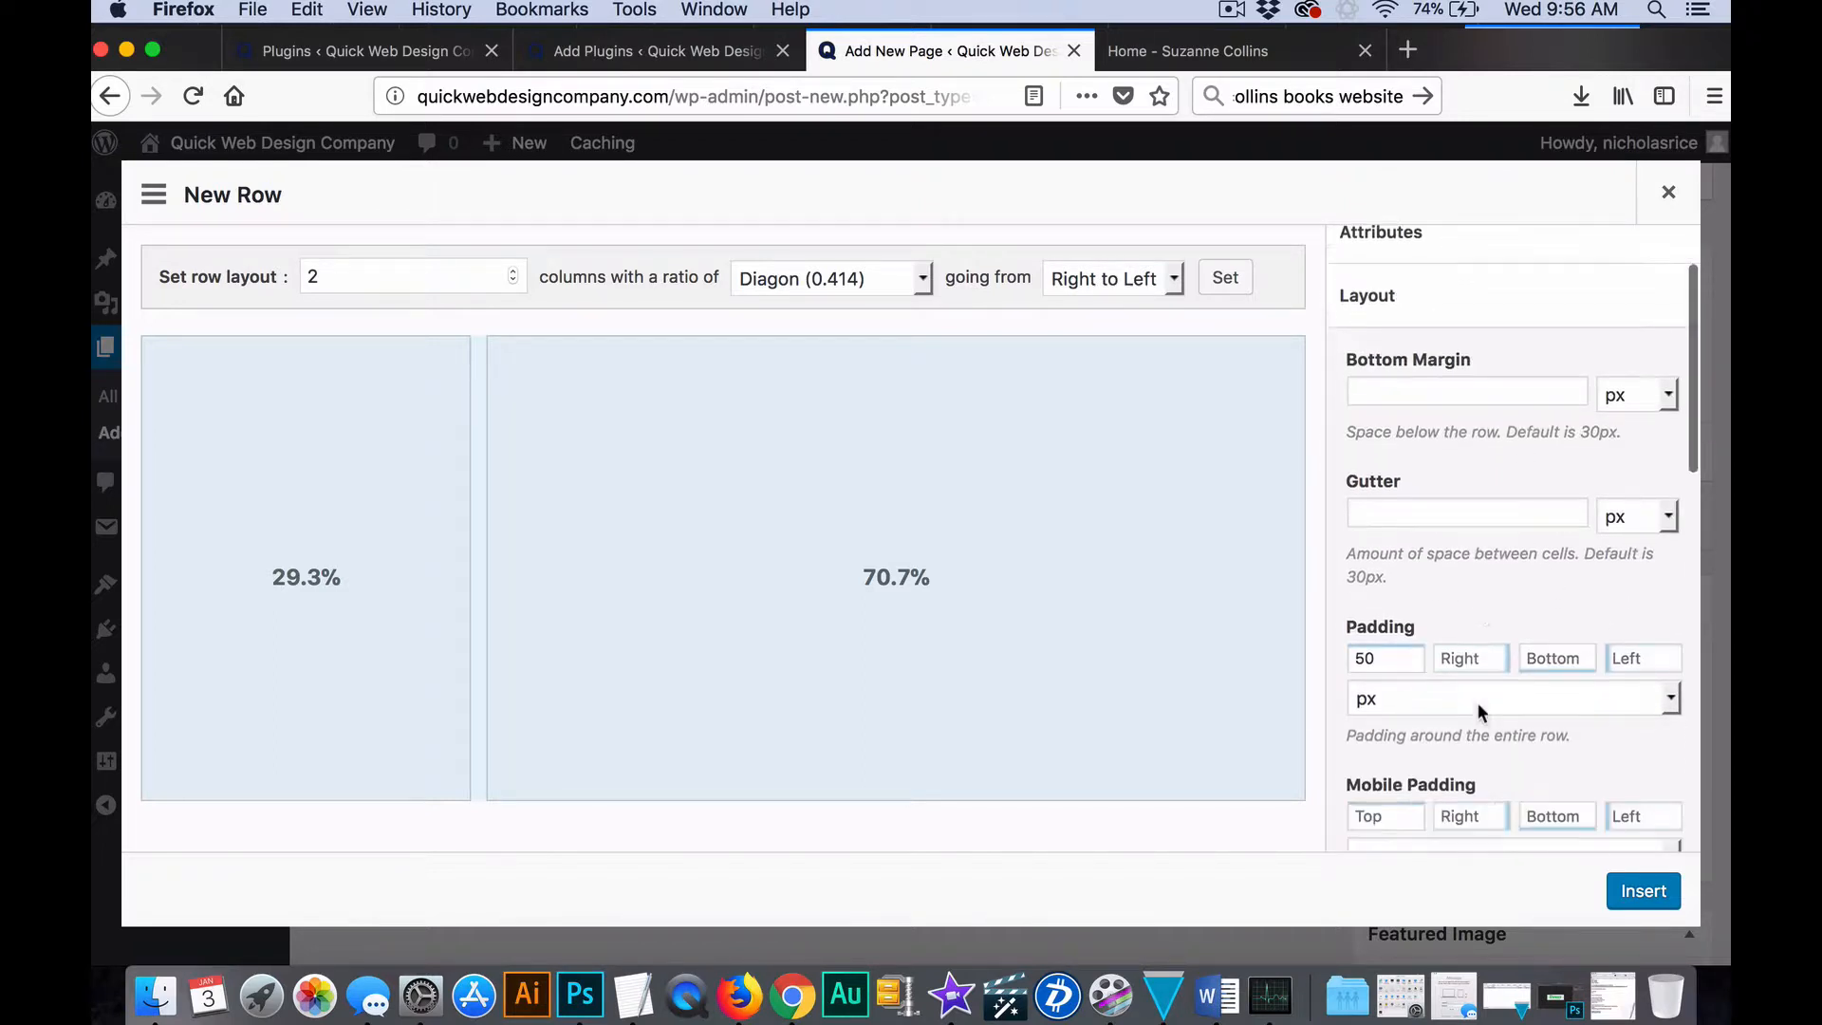
scroll(1478, 702, "down", 8)
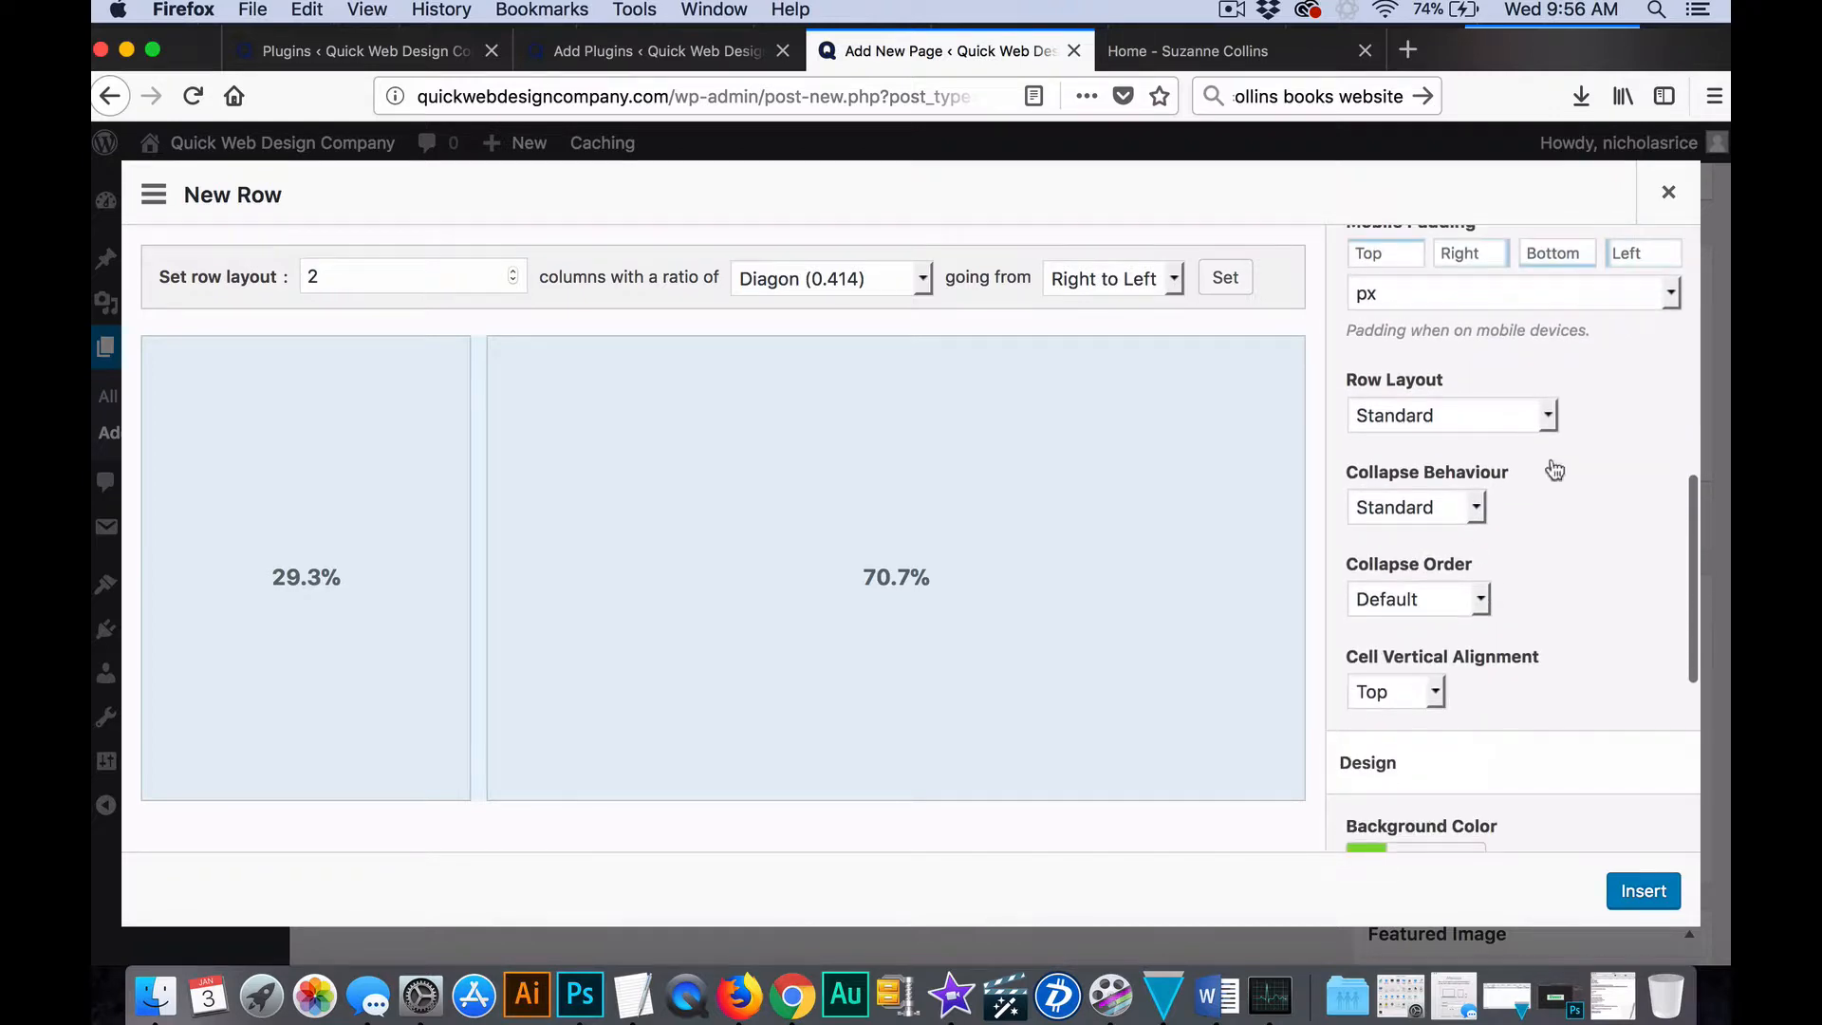
left_click(1555, 417)
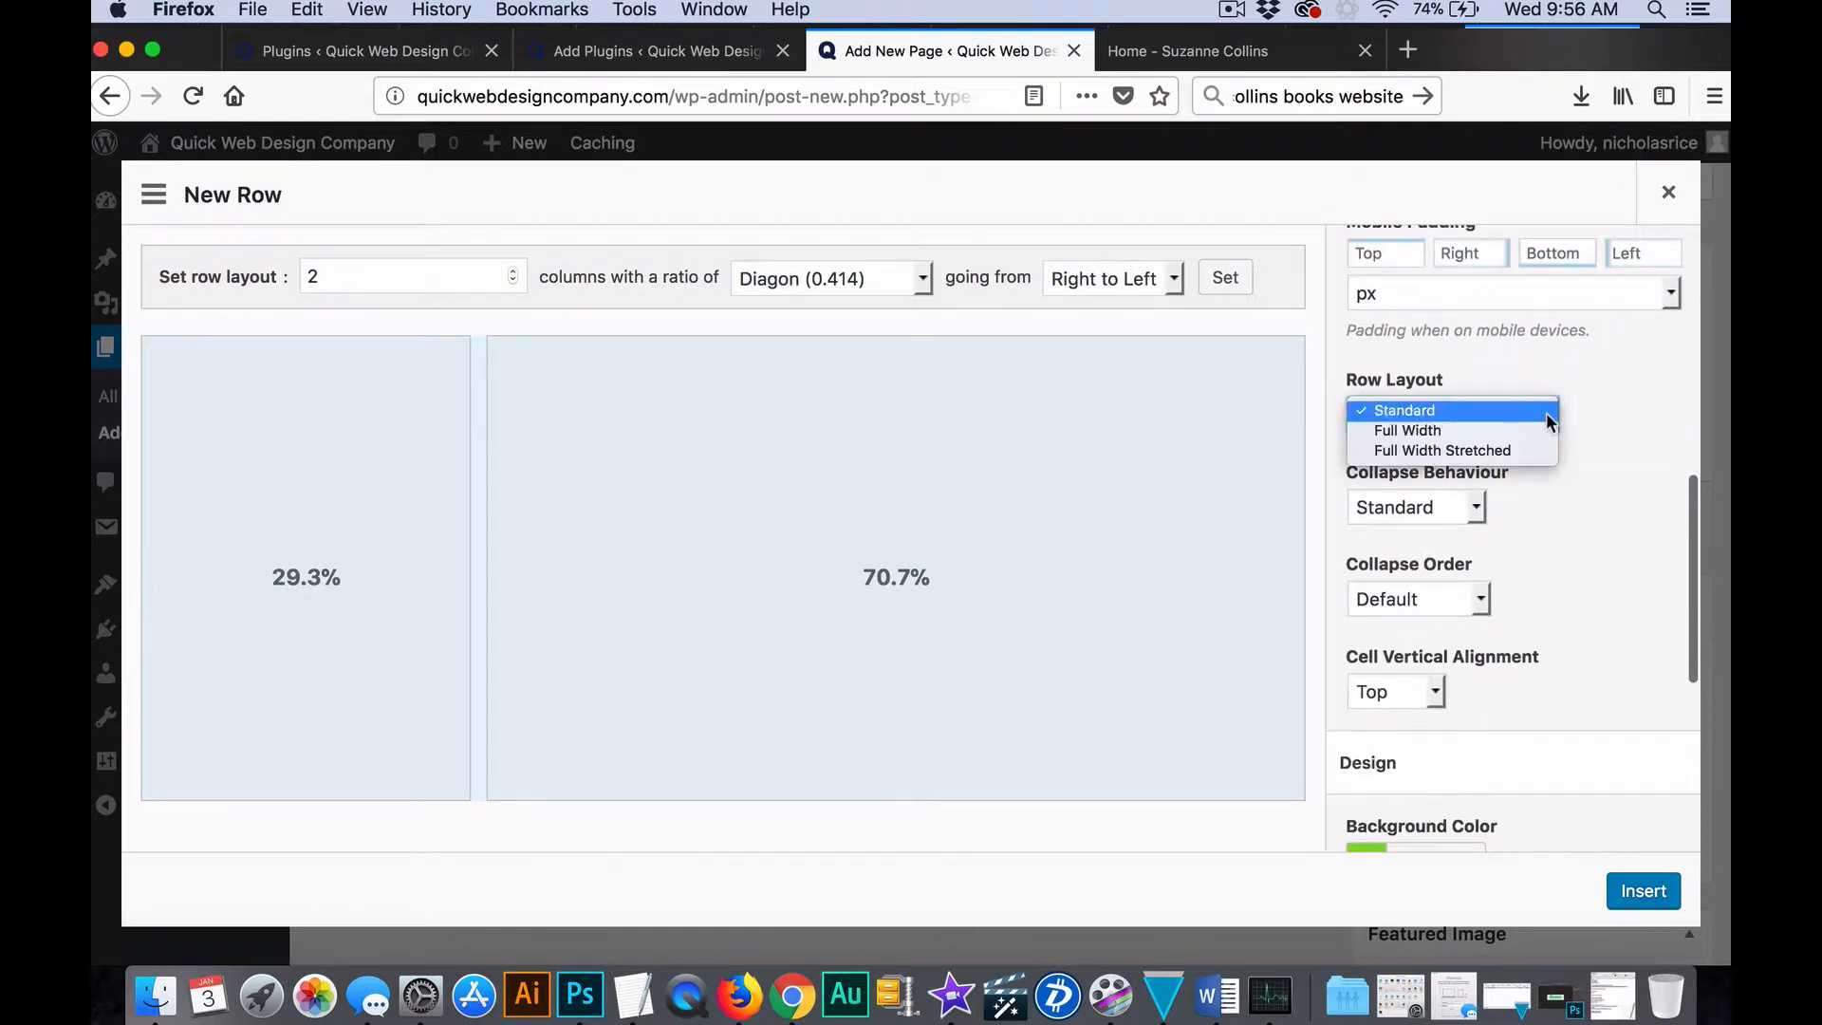
left_click(1502, 452)
scroll(1614, 581, "up", 10)
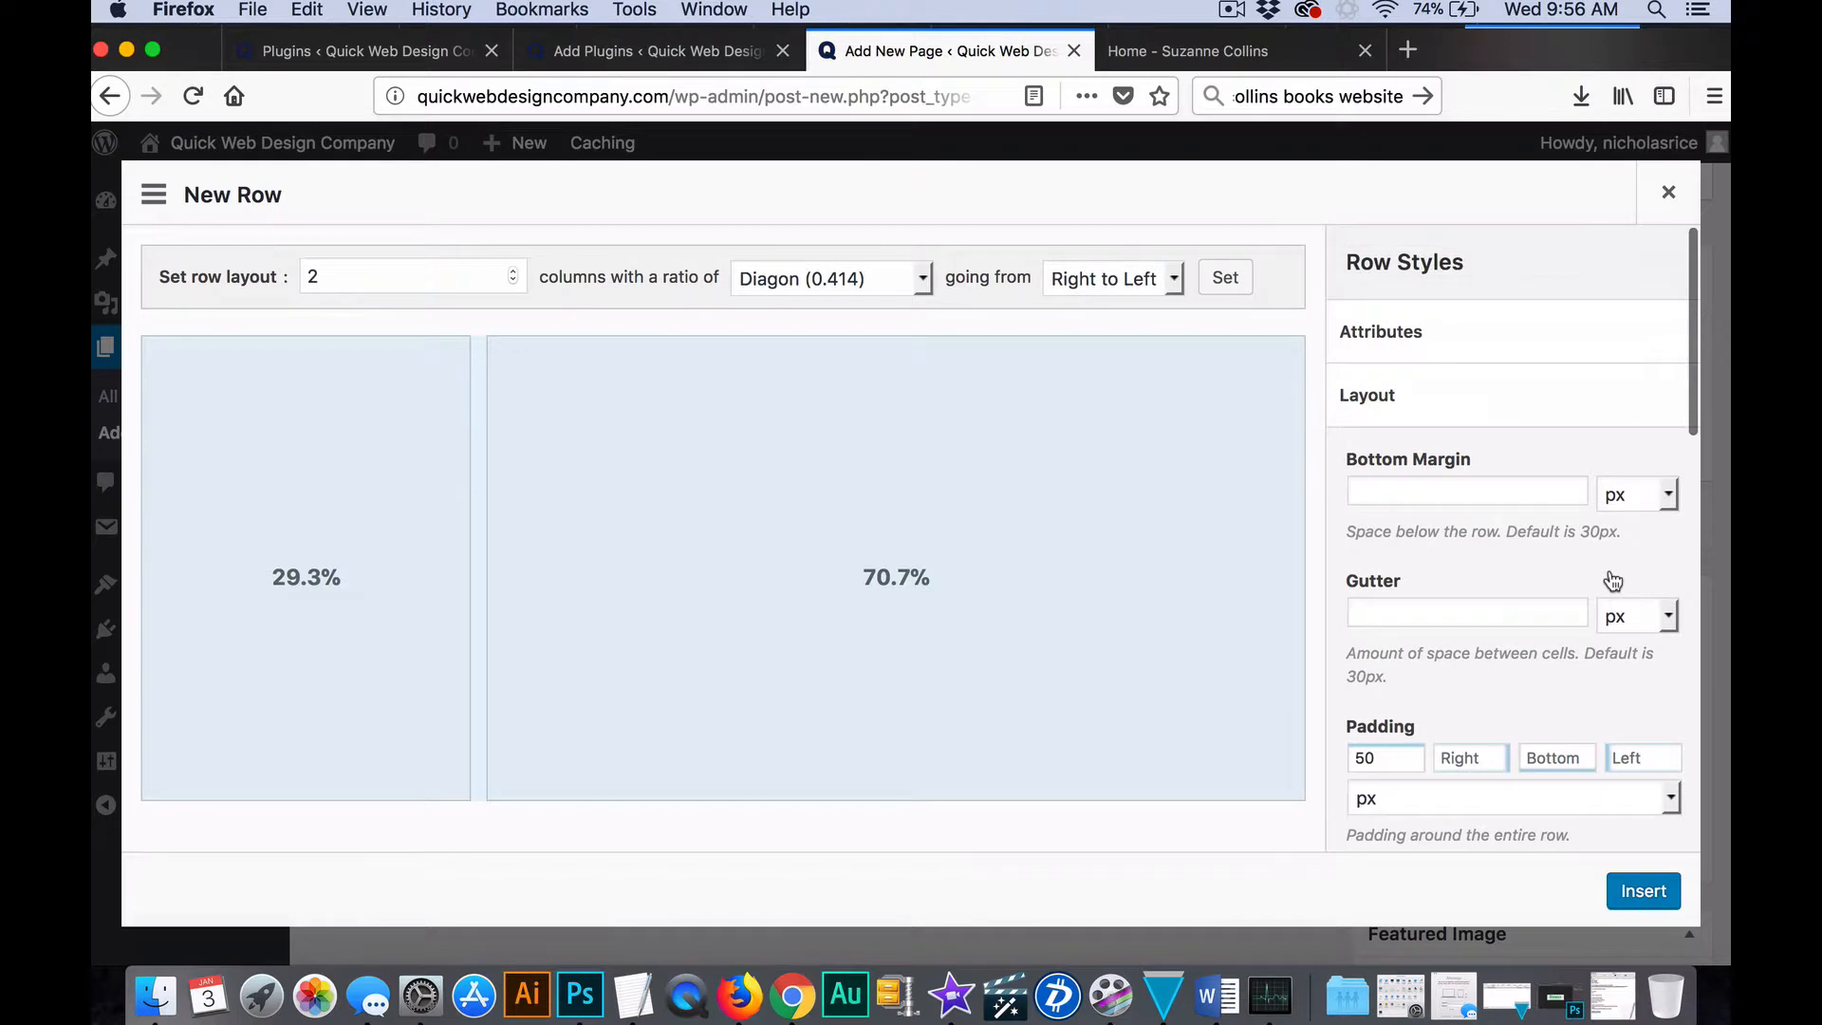
left_click(1640, 895)
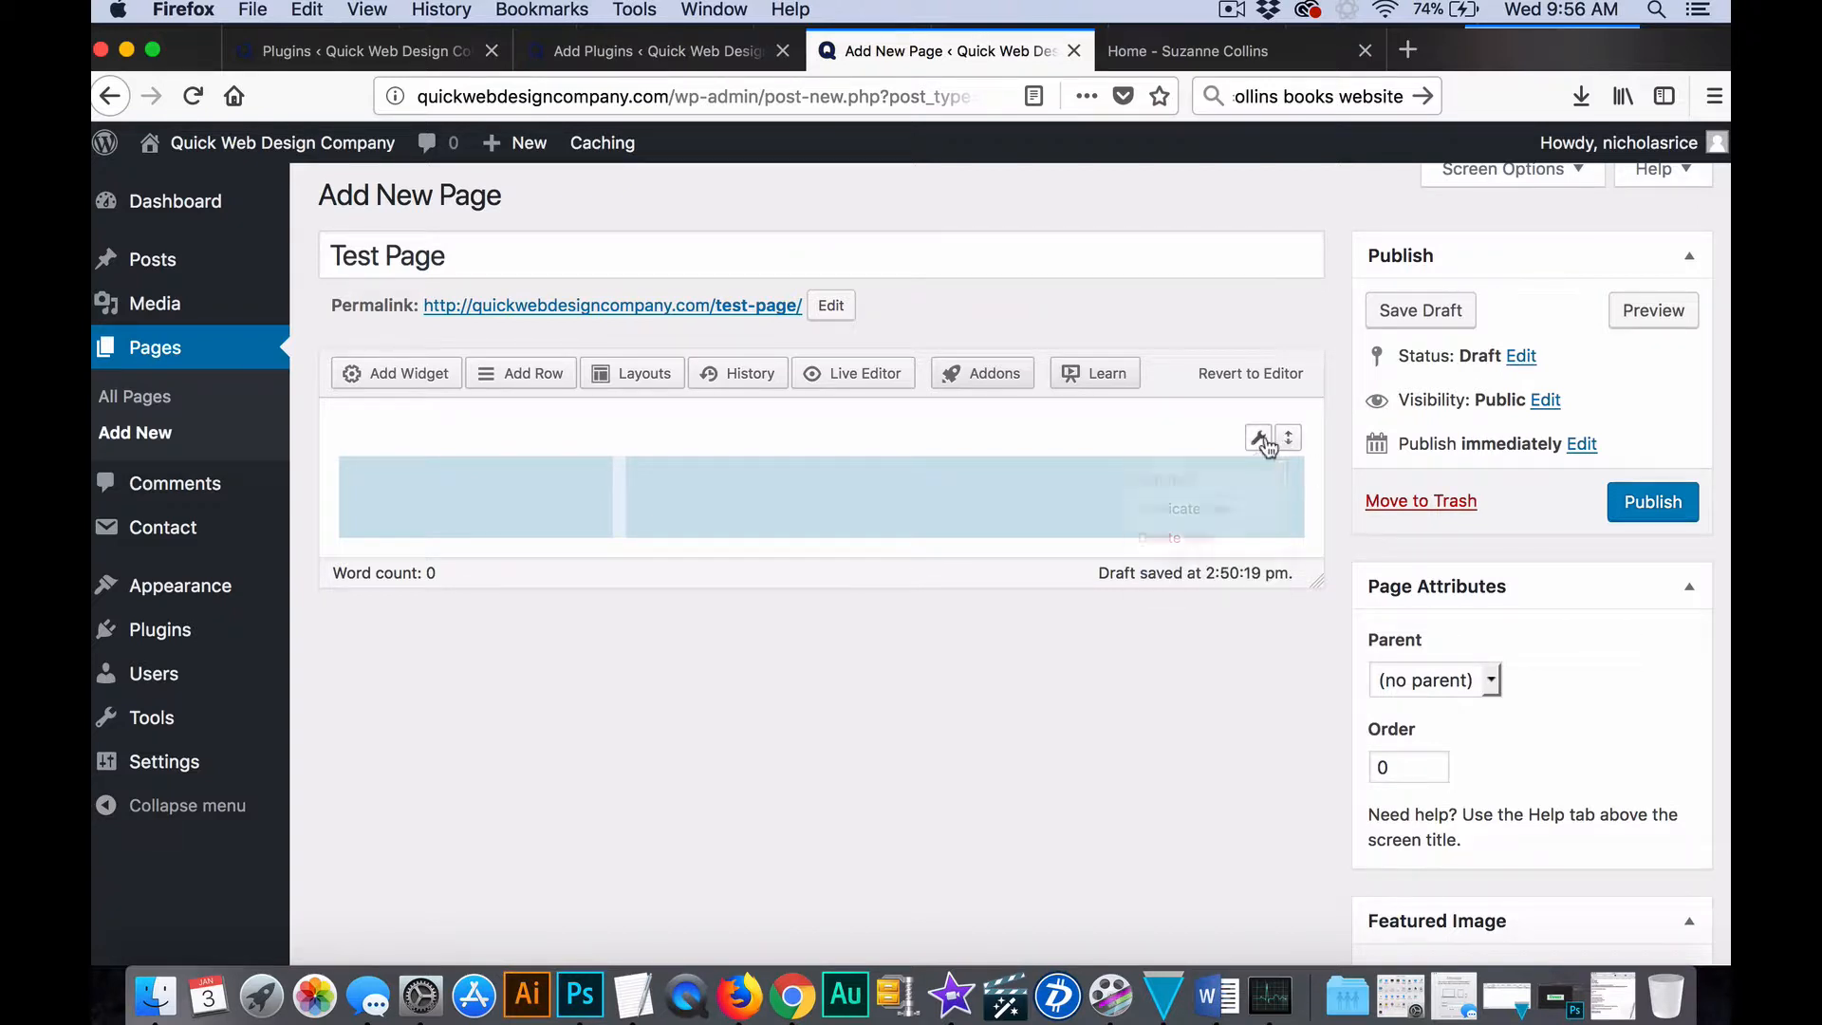
Duplicate the inserted row and open the lower copy for editing.
mouse_move(1261, 439)
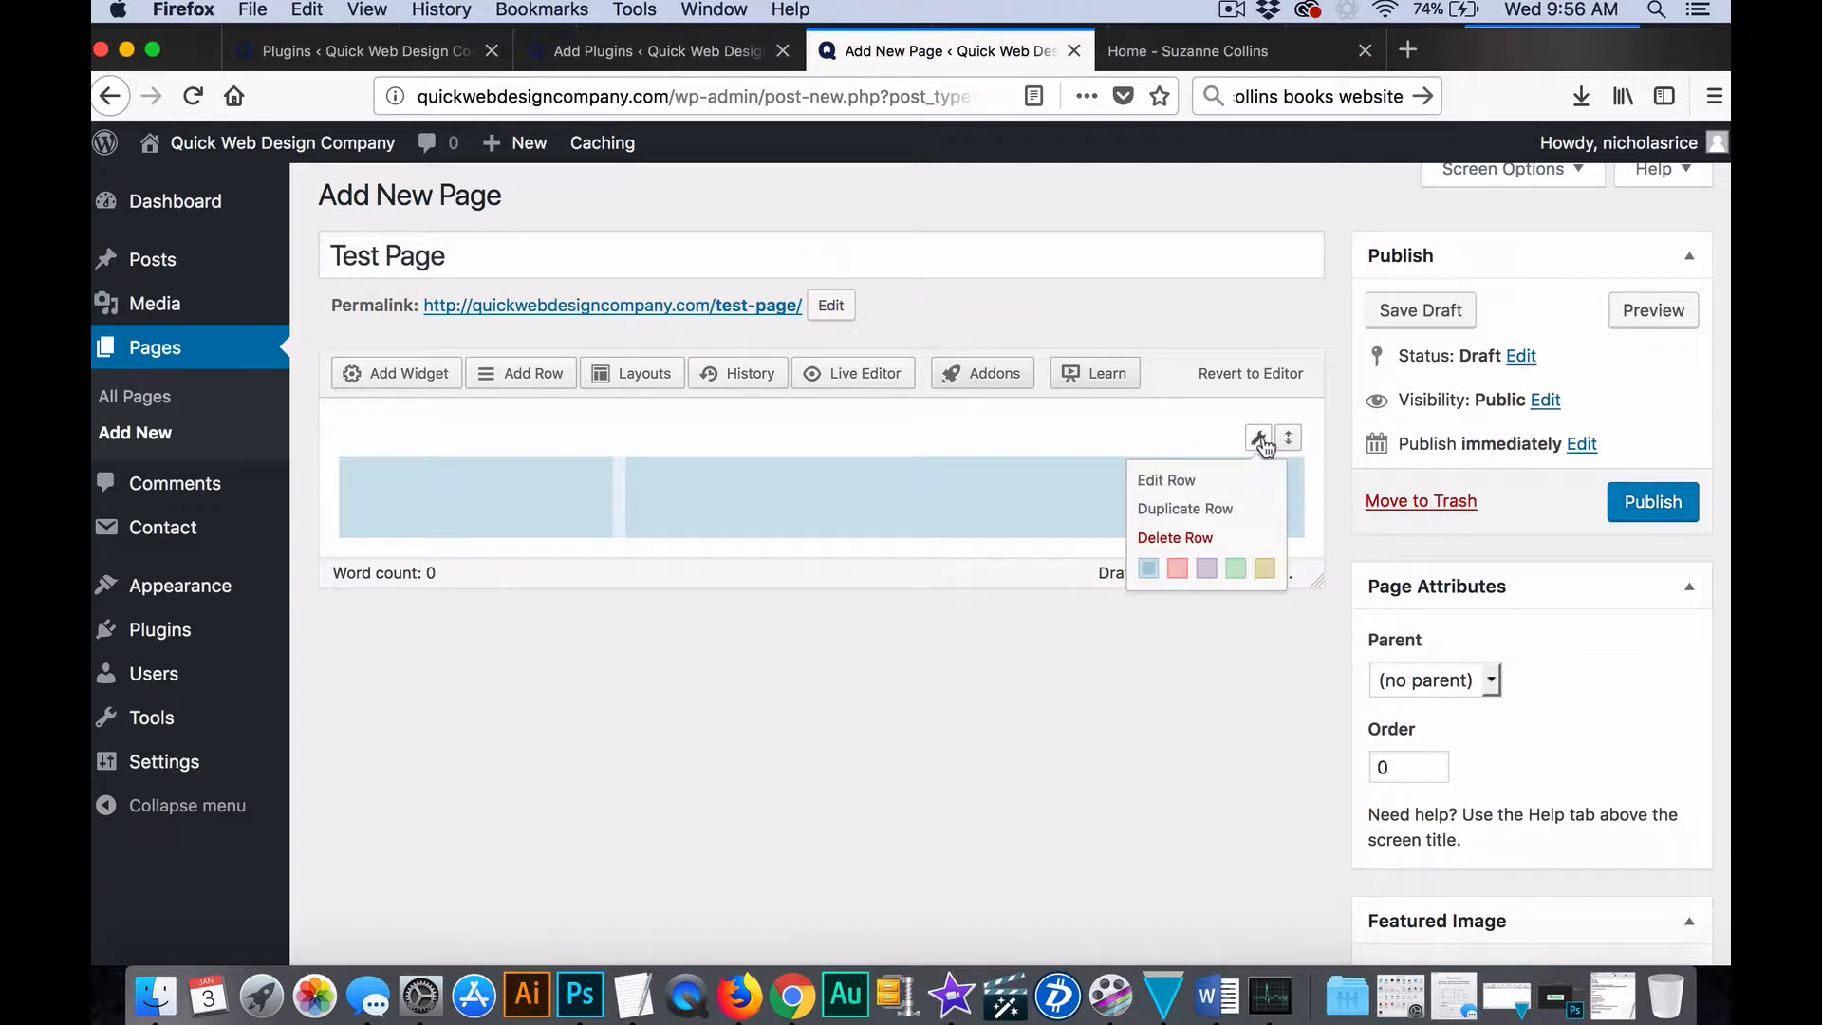
left_click(1199, 513)
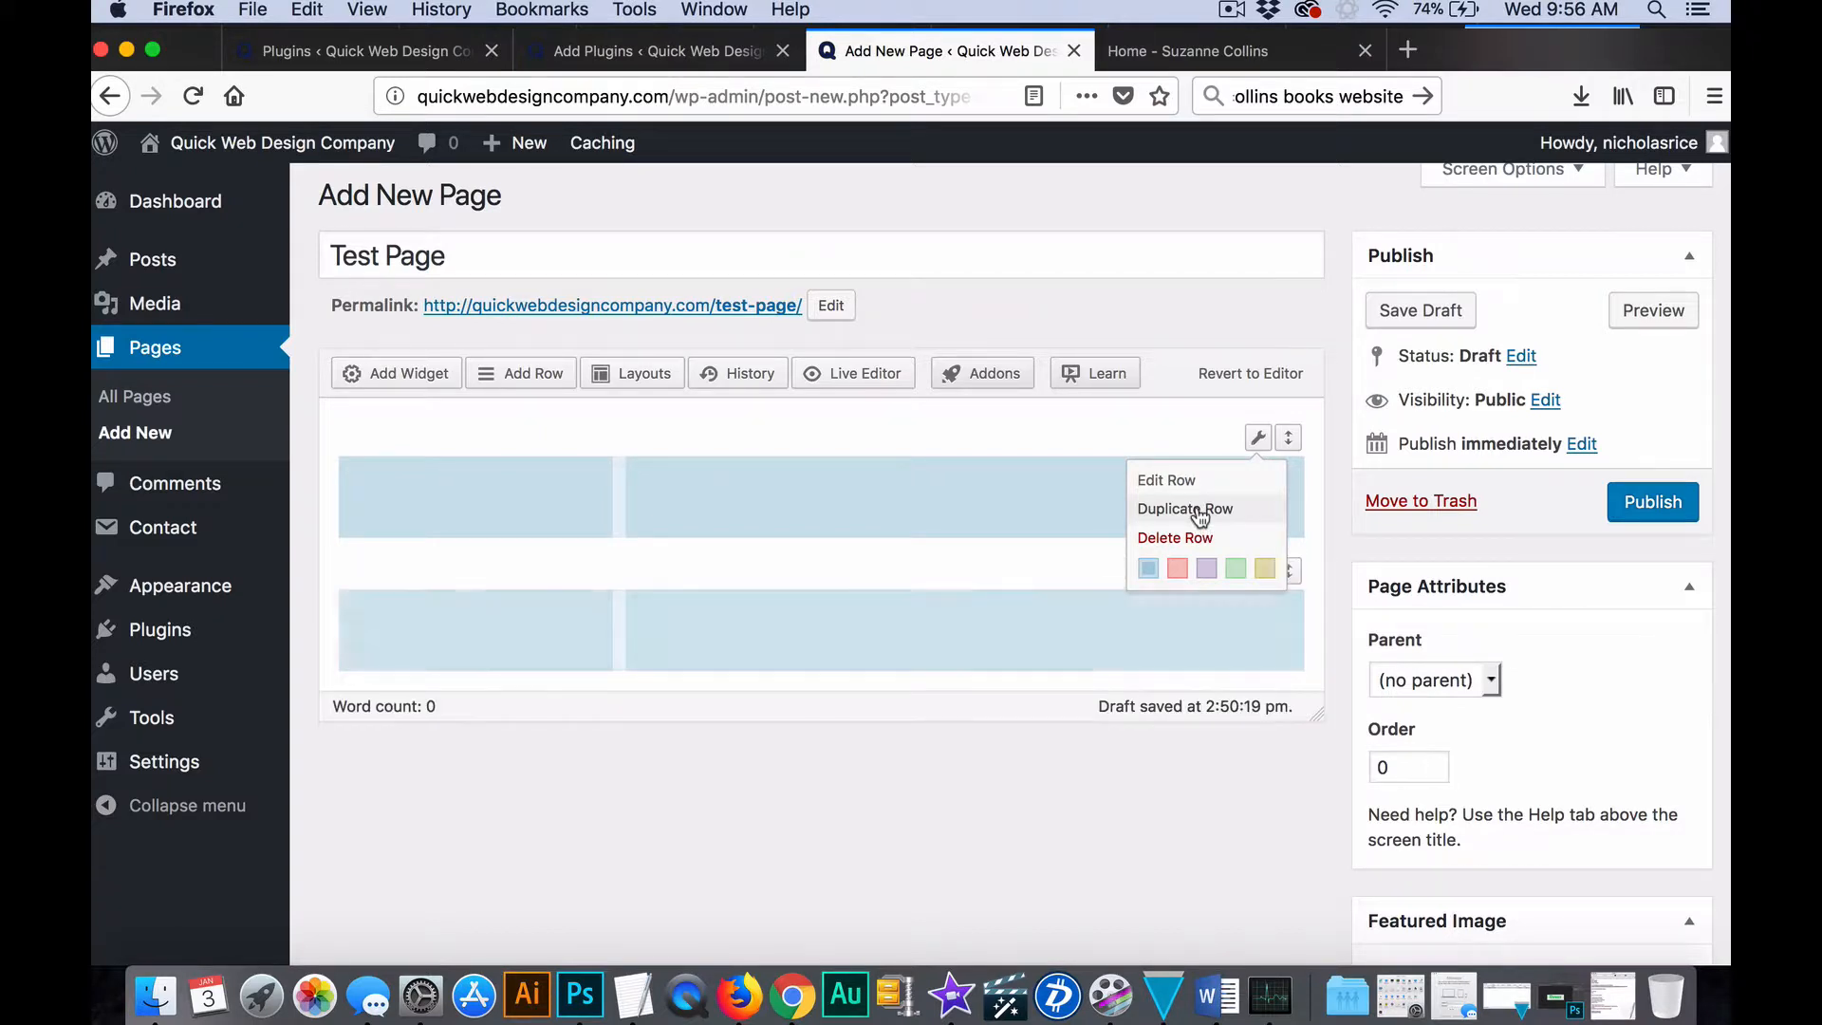
mouse_move(1259, 575)
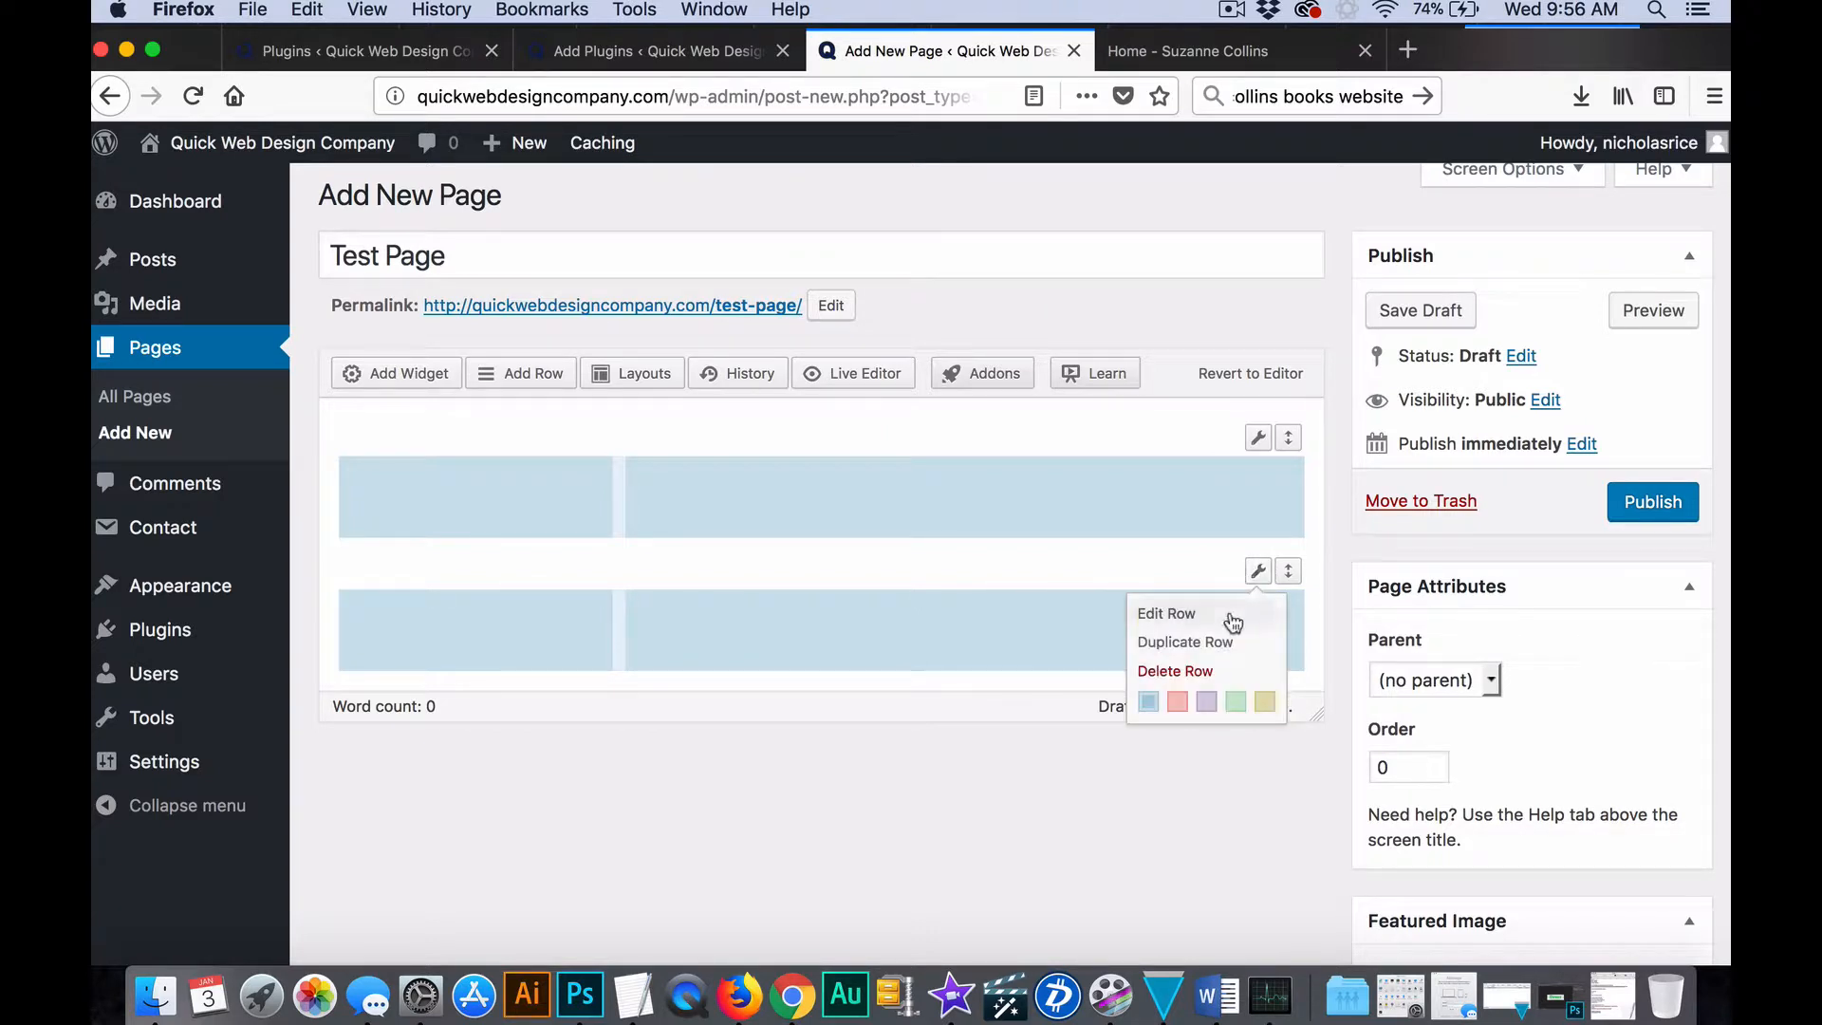
left_click(1182, 617)
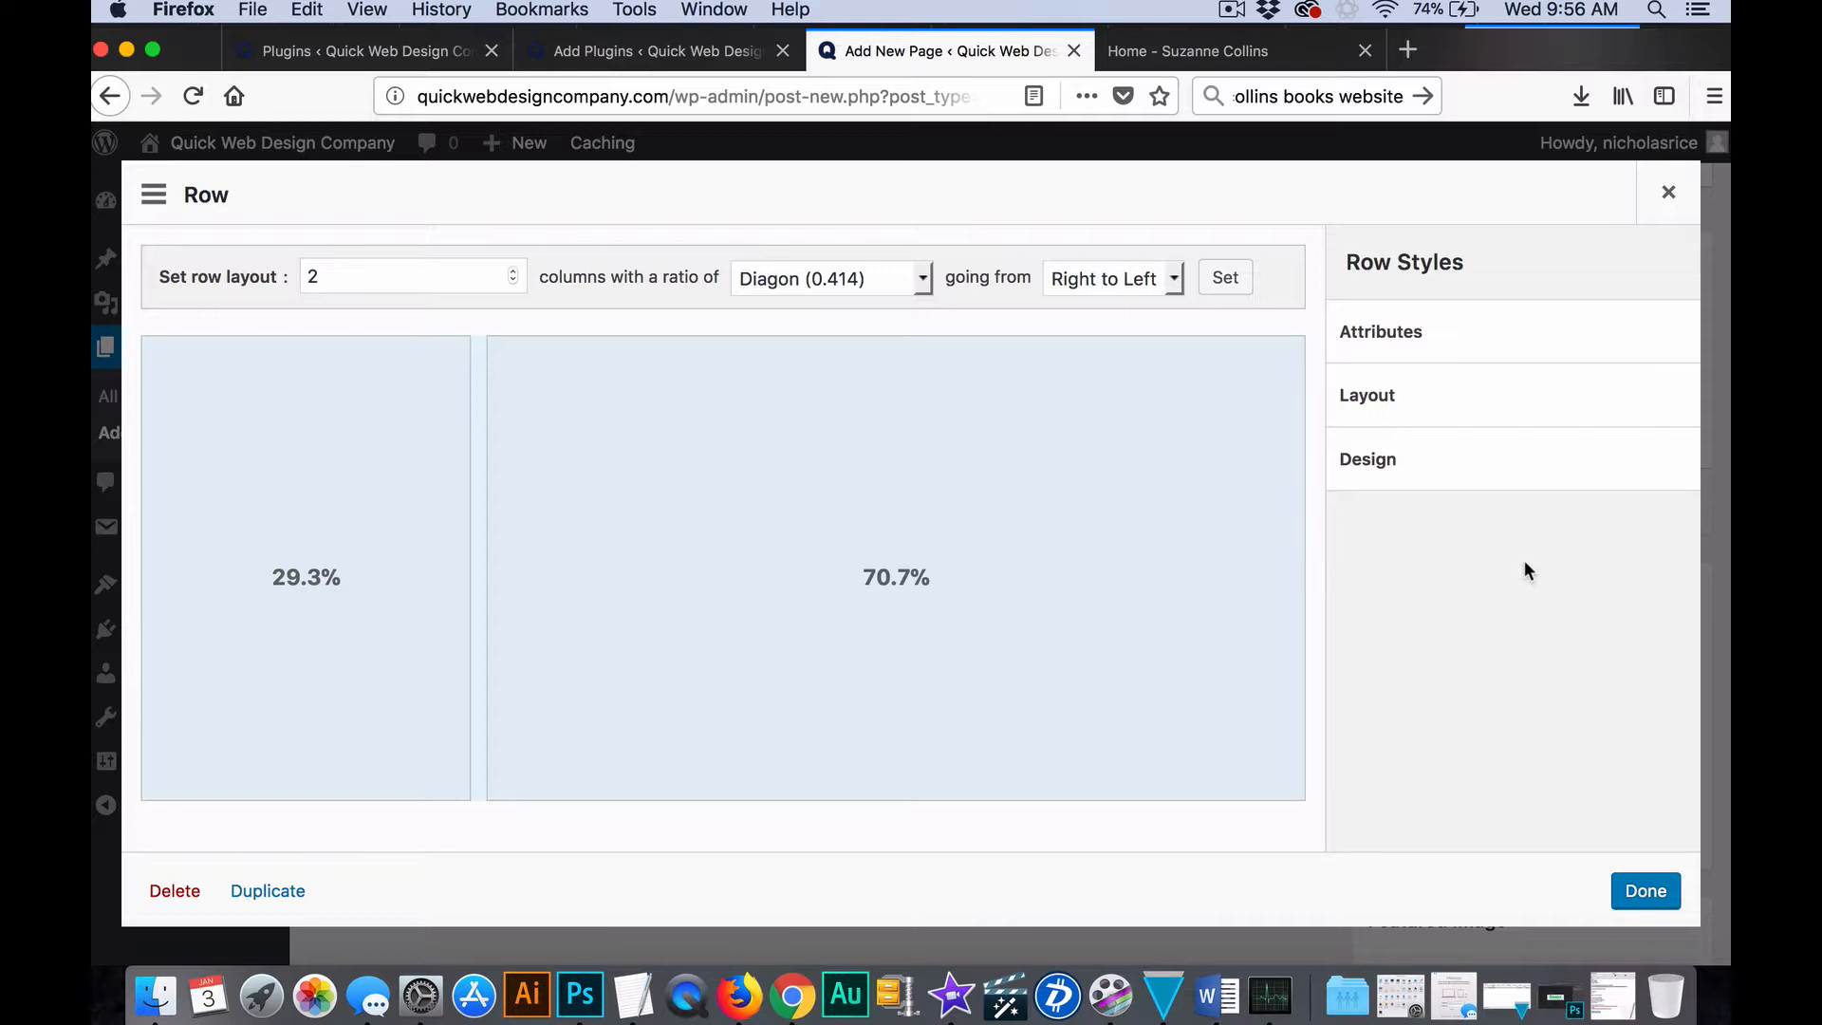
Try the Left to Right column direction on the duplicated row, and return it to Right to Left.
left_click(1175, 280)
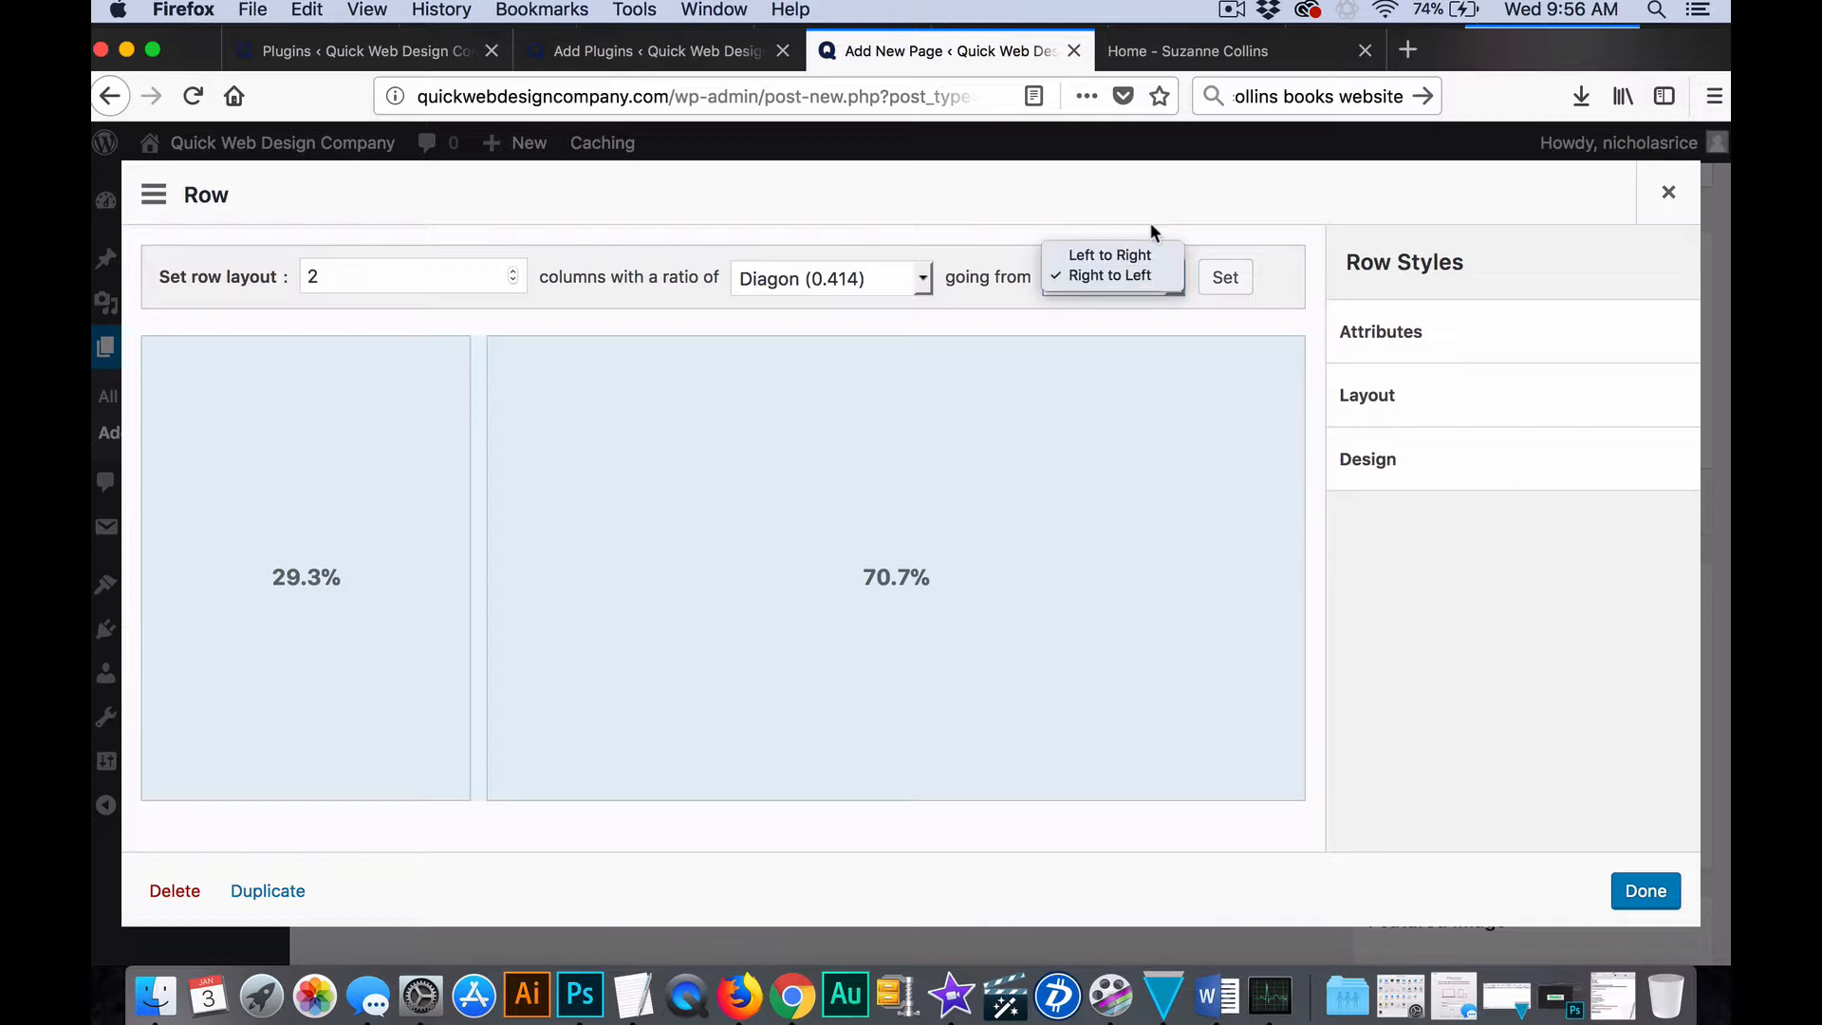
left_click(1153, 256)
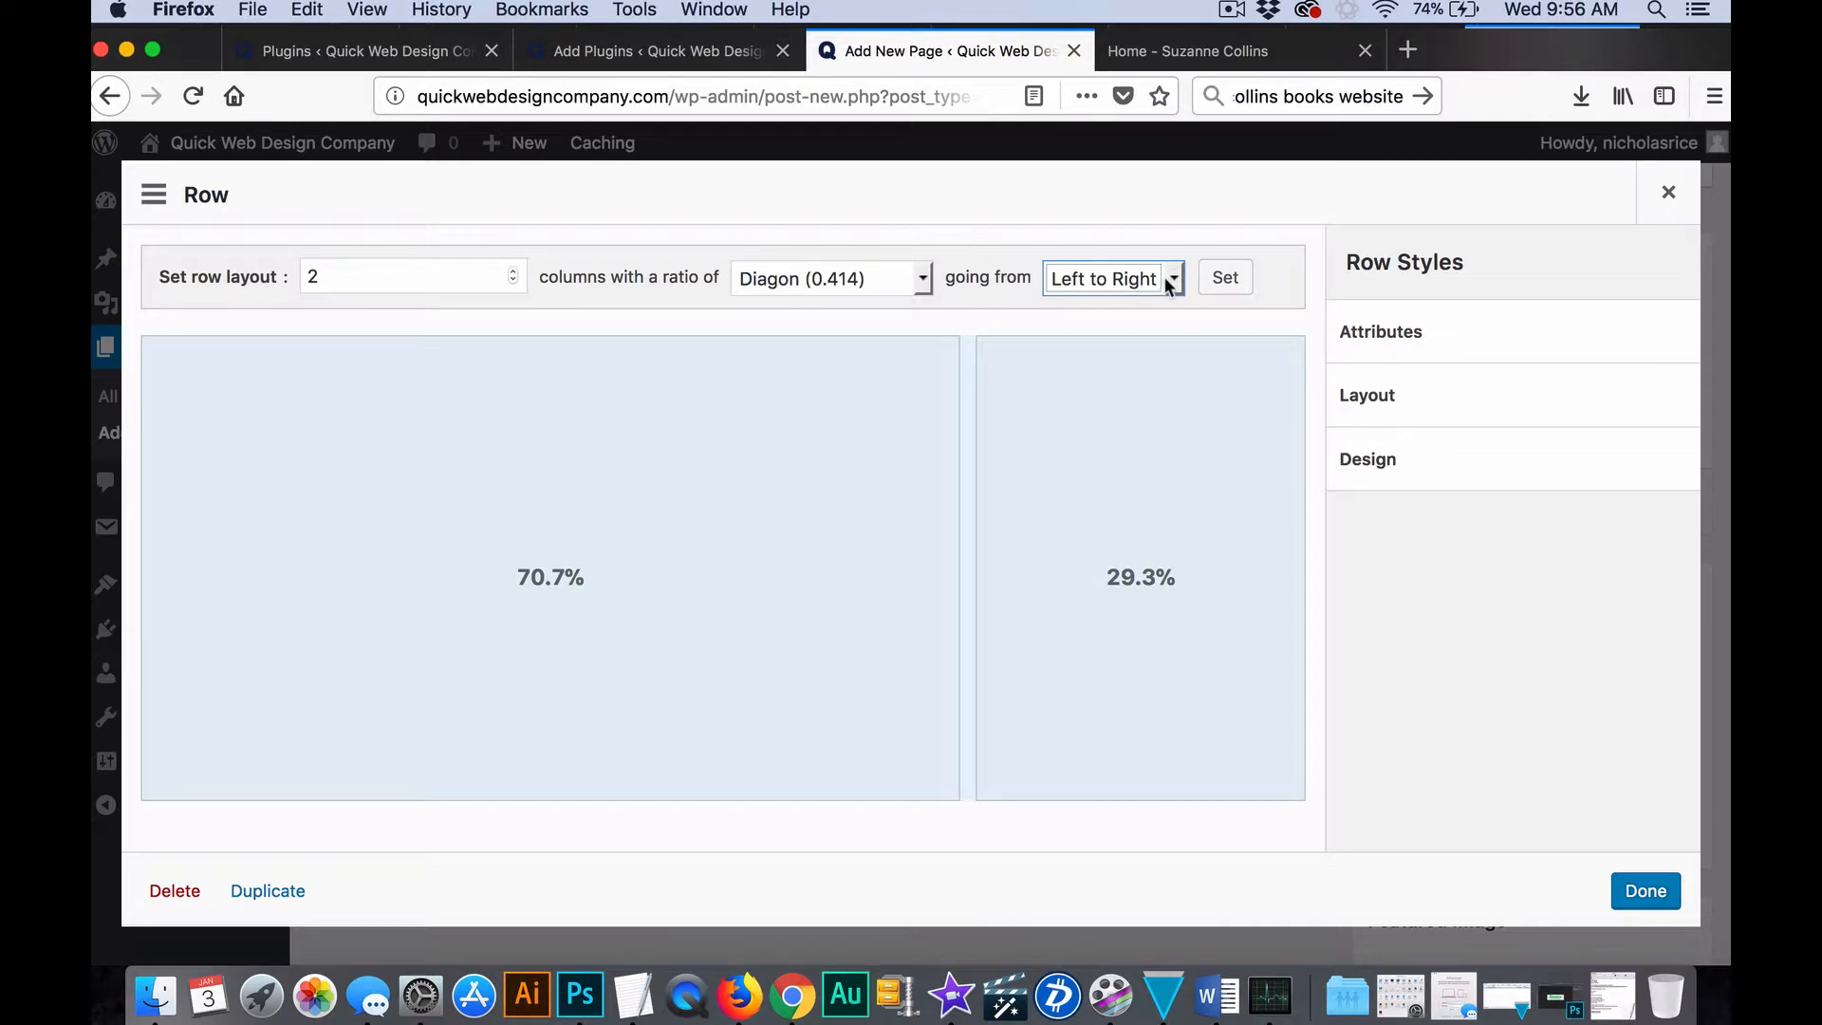
left_click(1164, 276)
left_click(1156, 293)
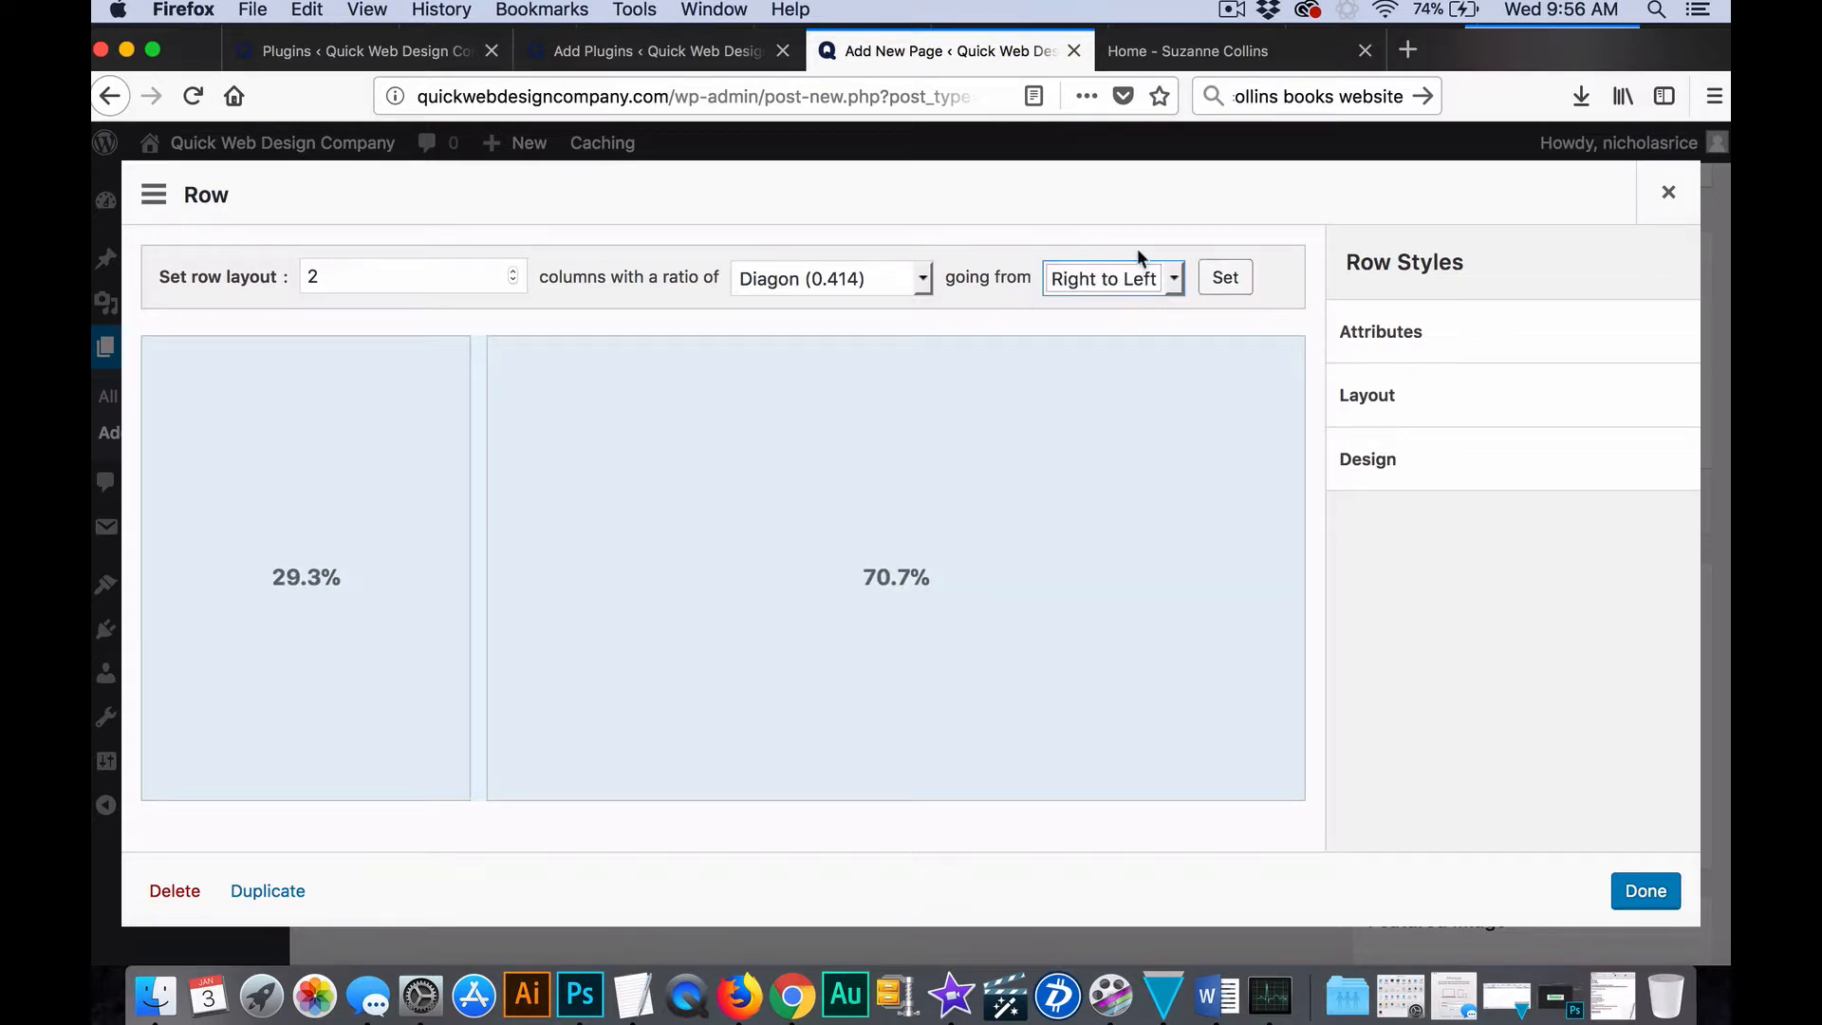
Set the duplicated row's background color to the preset blue #1e73be and apply the row changes.
left_click(1444, 460)
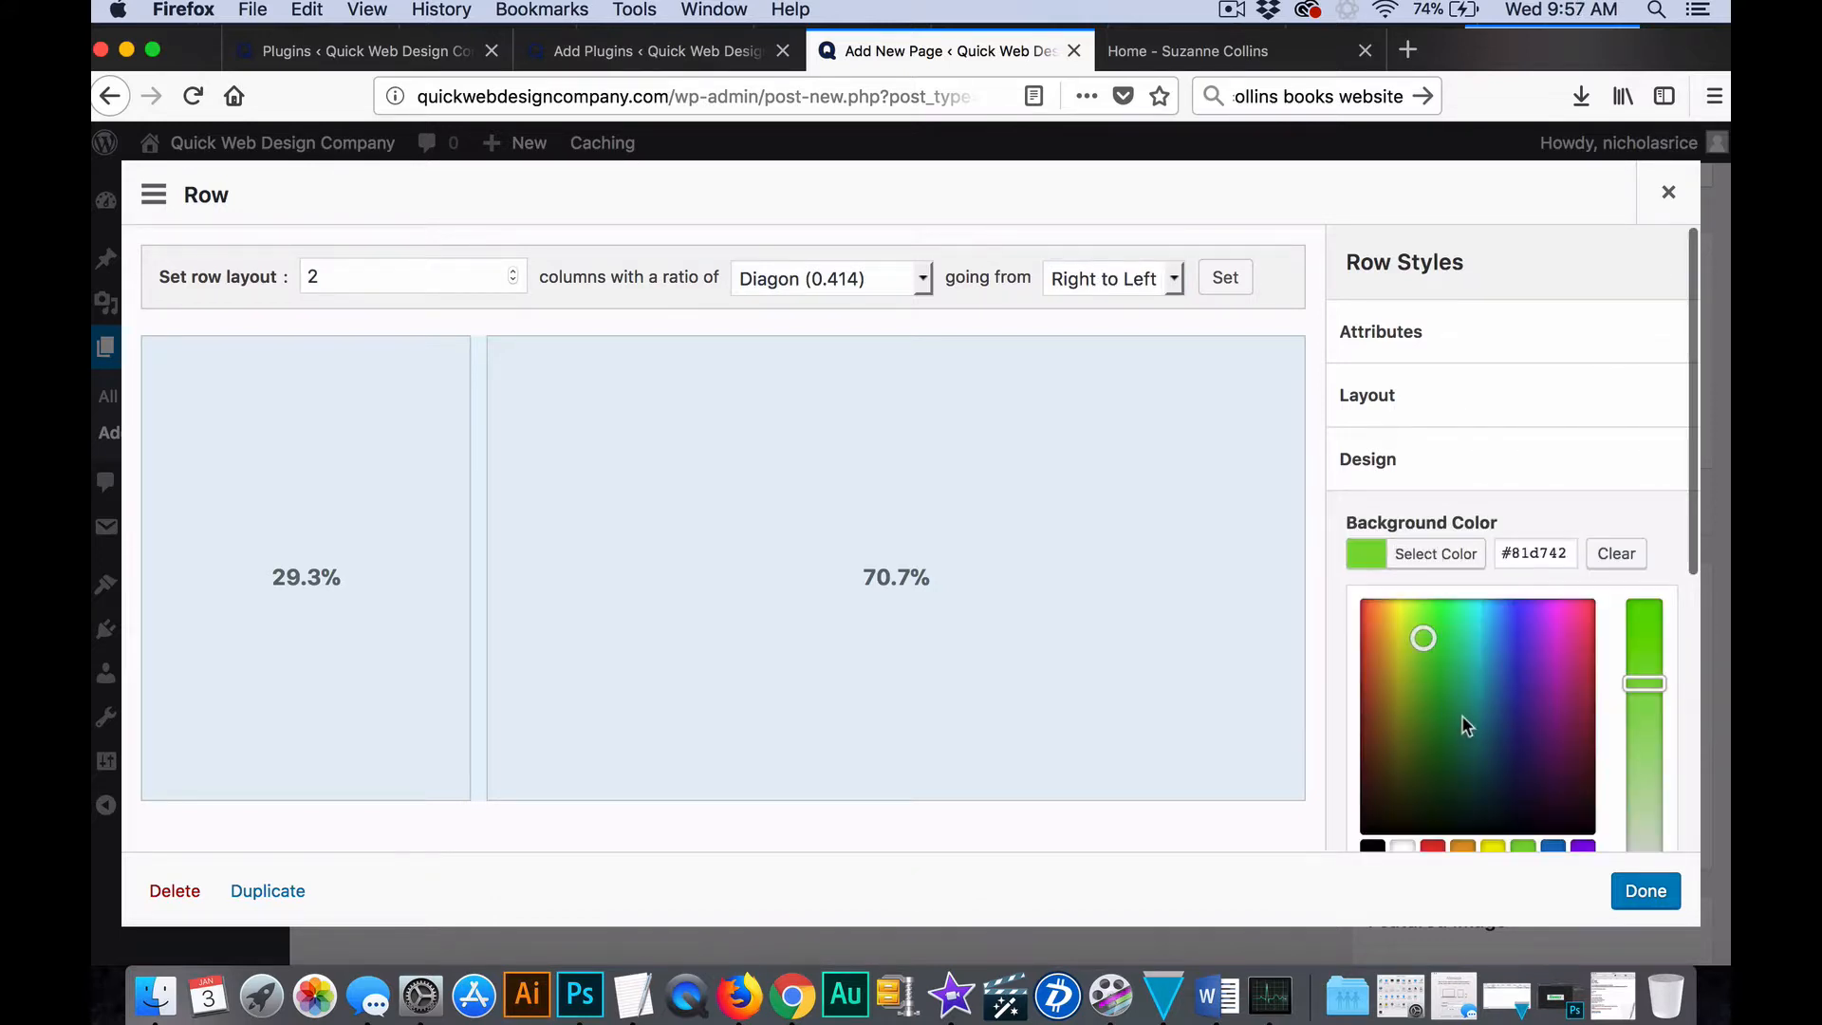
scroll(1462, 717, "down", 3)
left_click(1404, 724)
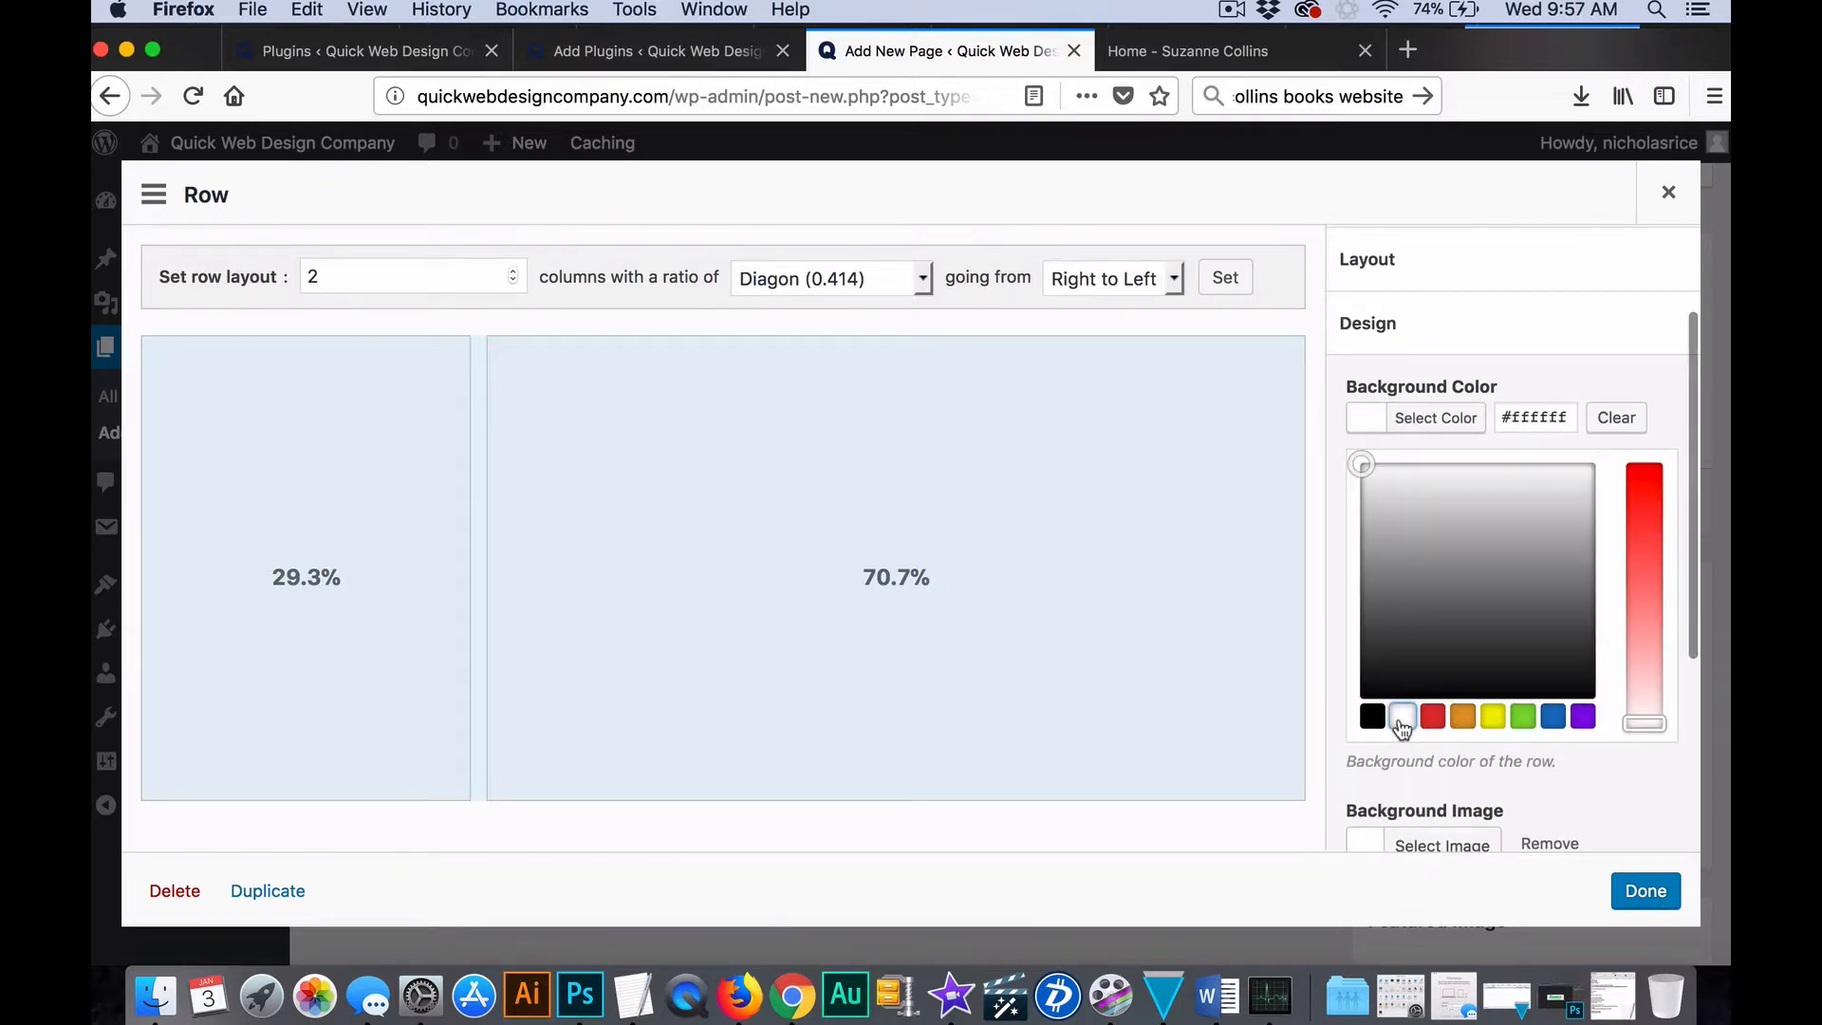
left_click(1555, 719)
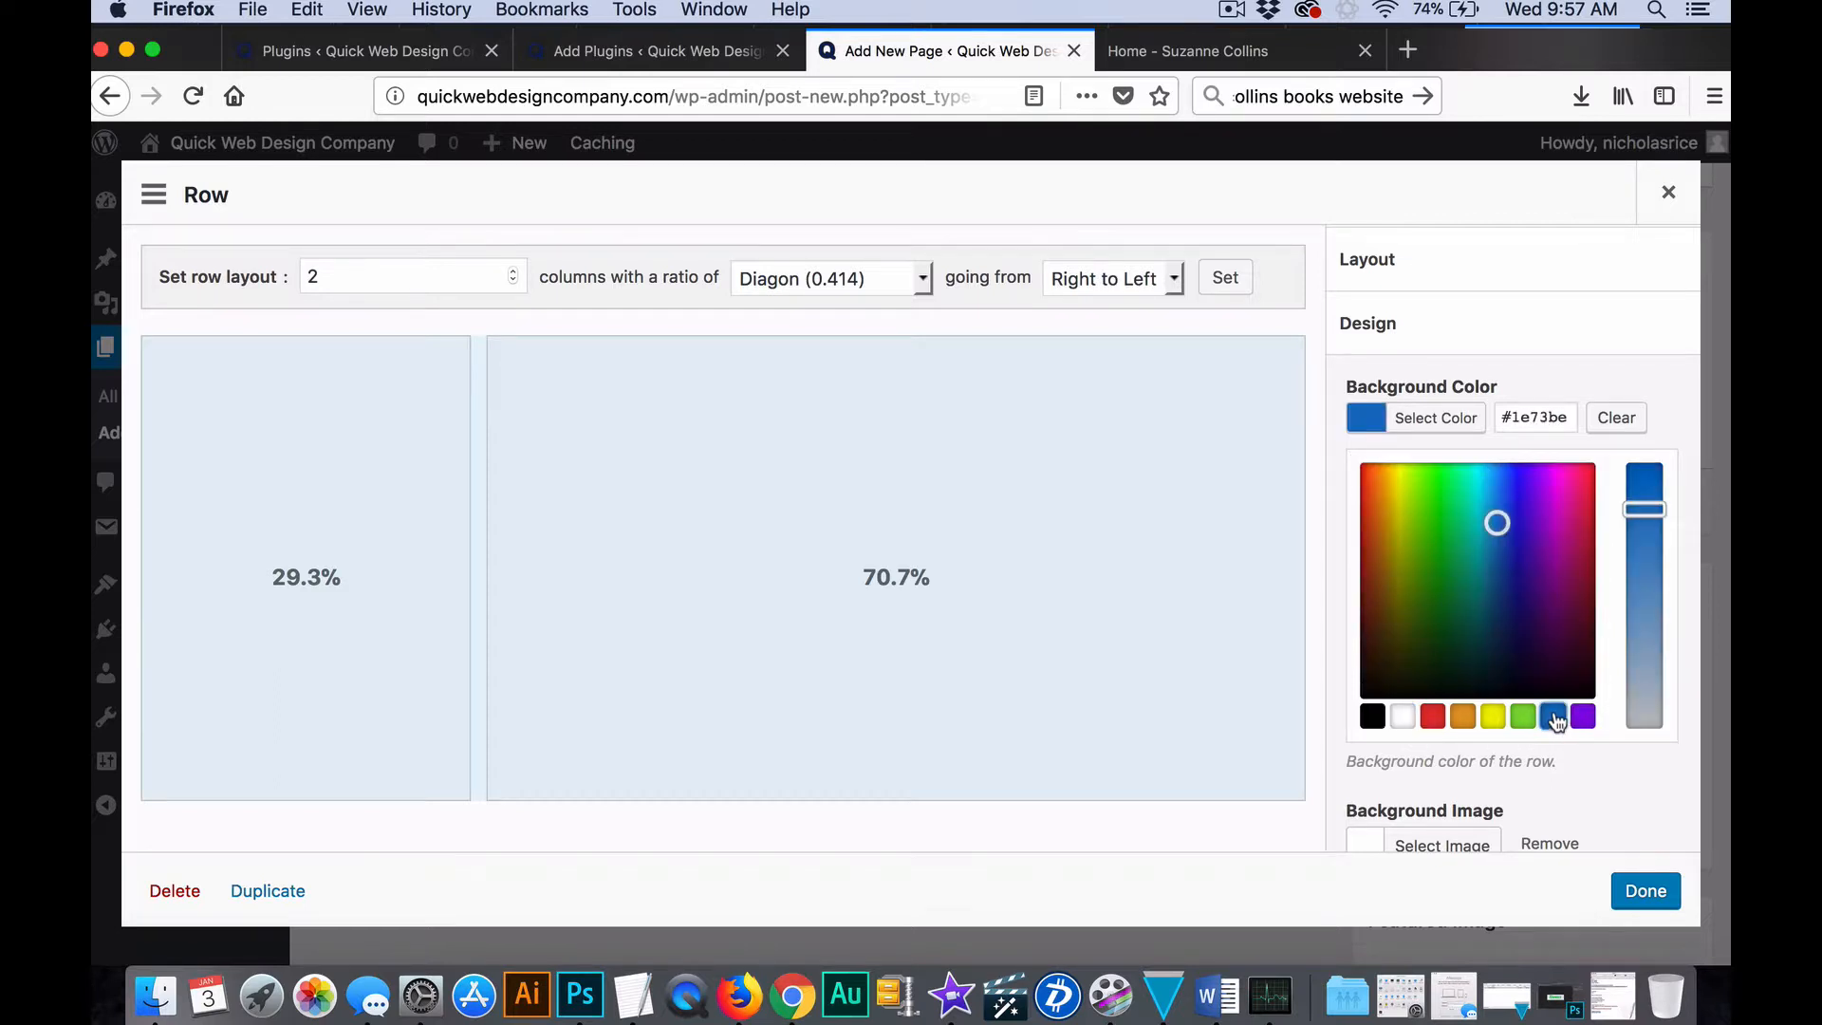
left_click(1647, 892)
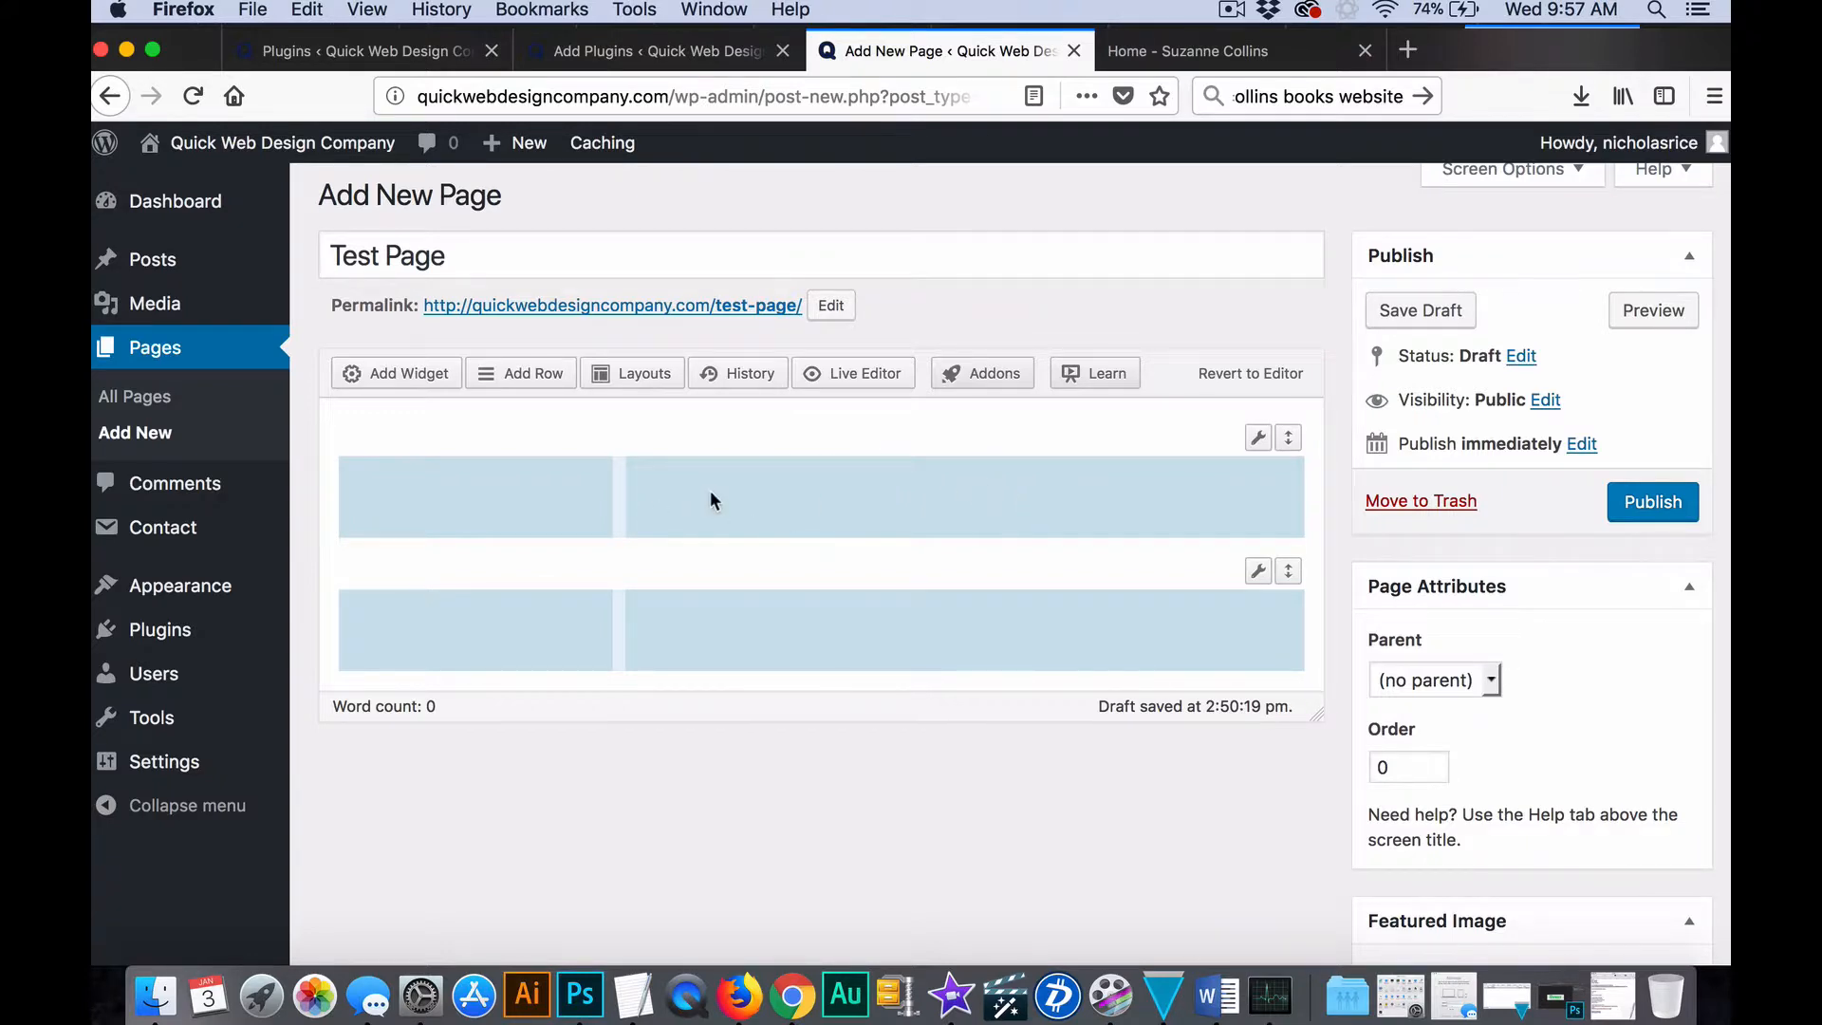
Add a SiteOrigin Editor widget to the narrow column of the first row.
left_click(536, 508)
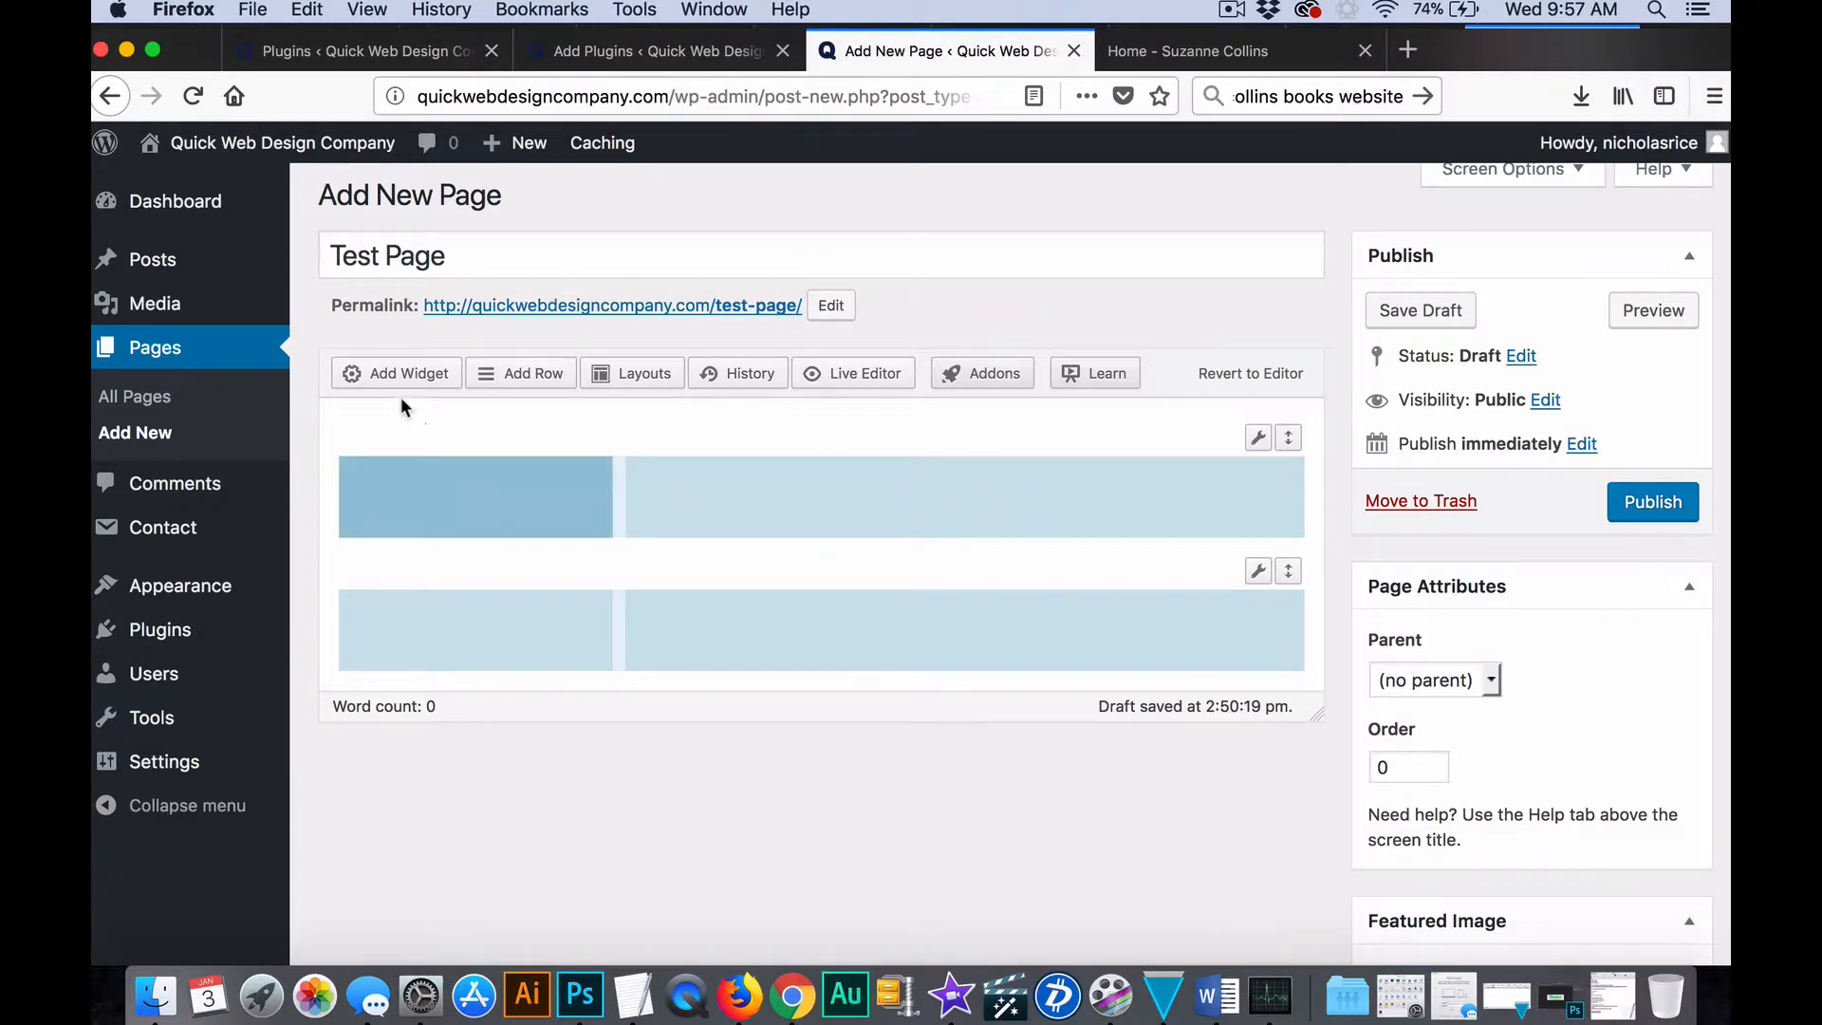
left_click(392, 380)
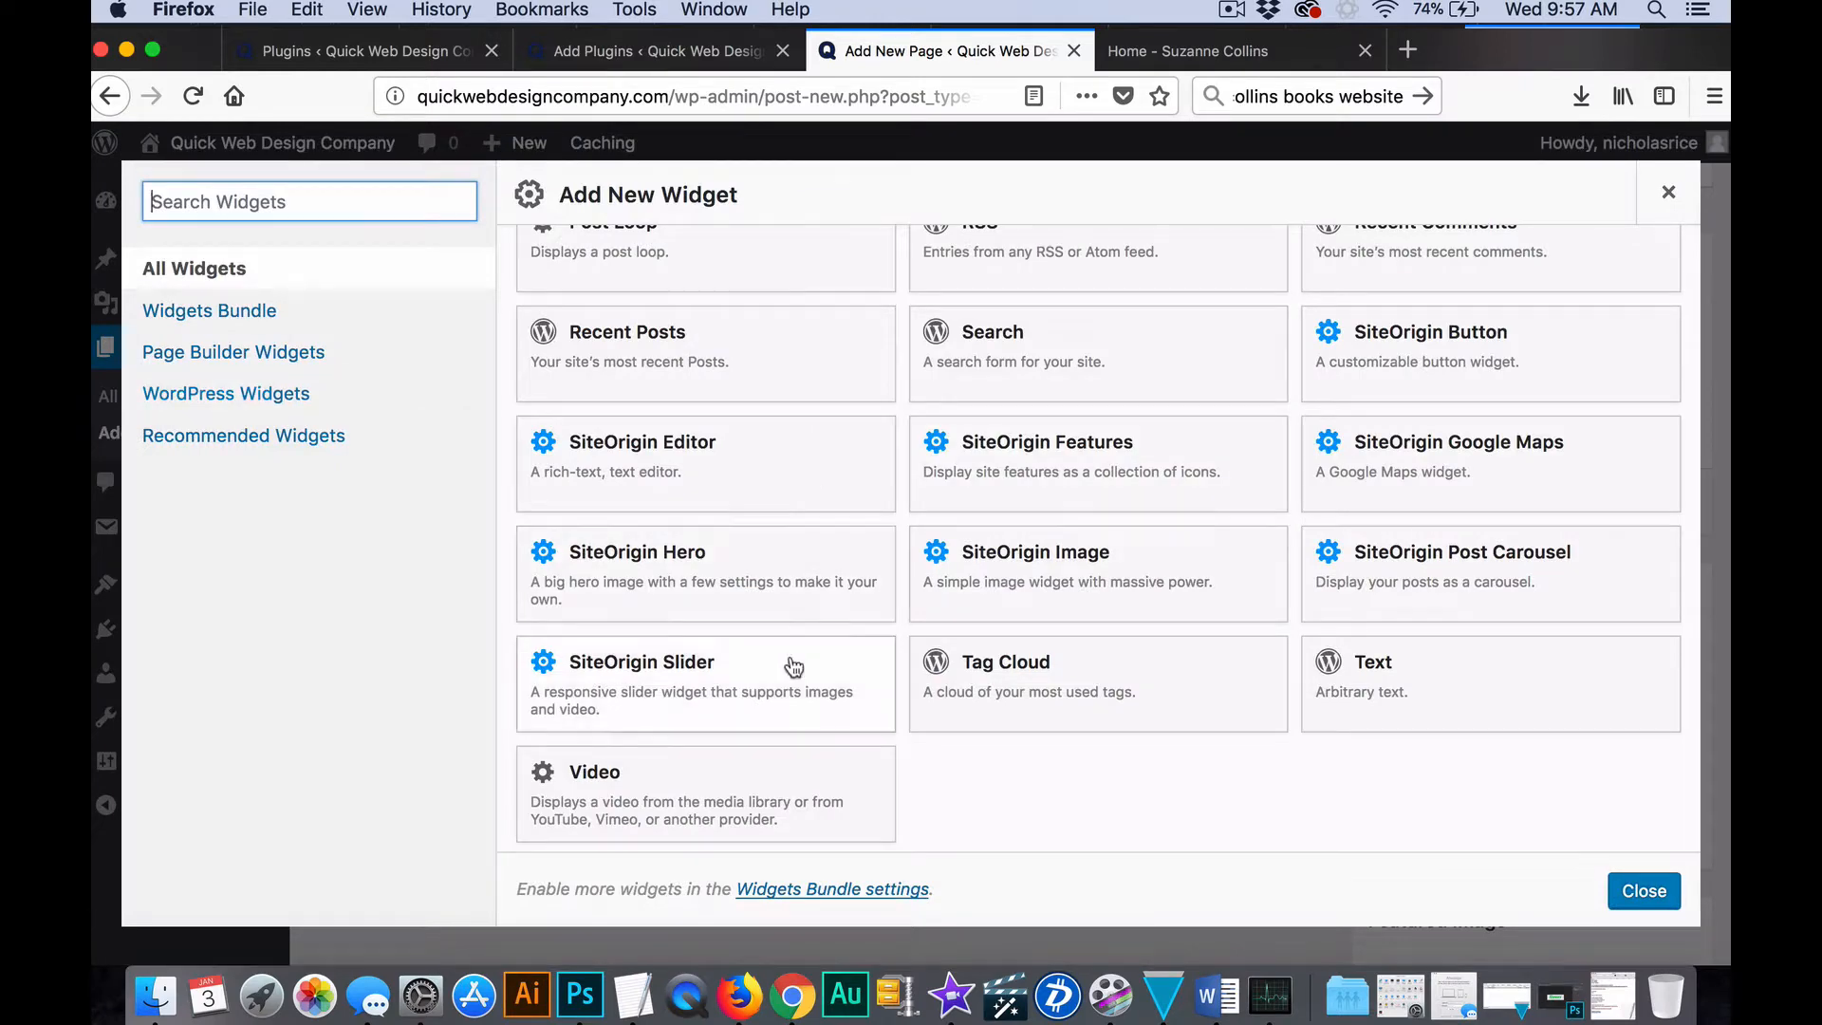
left_click(729, 467)
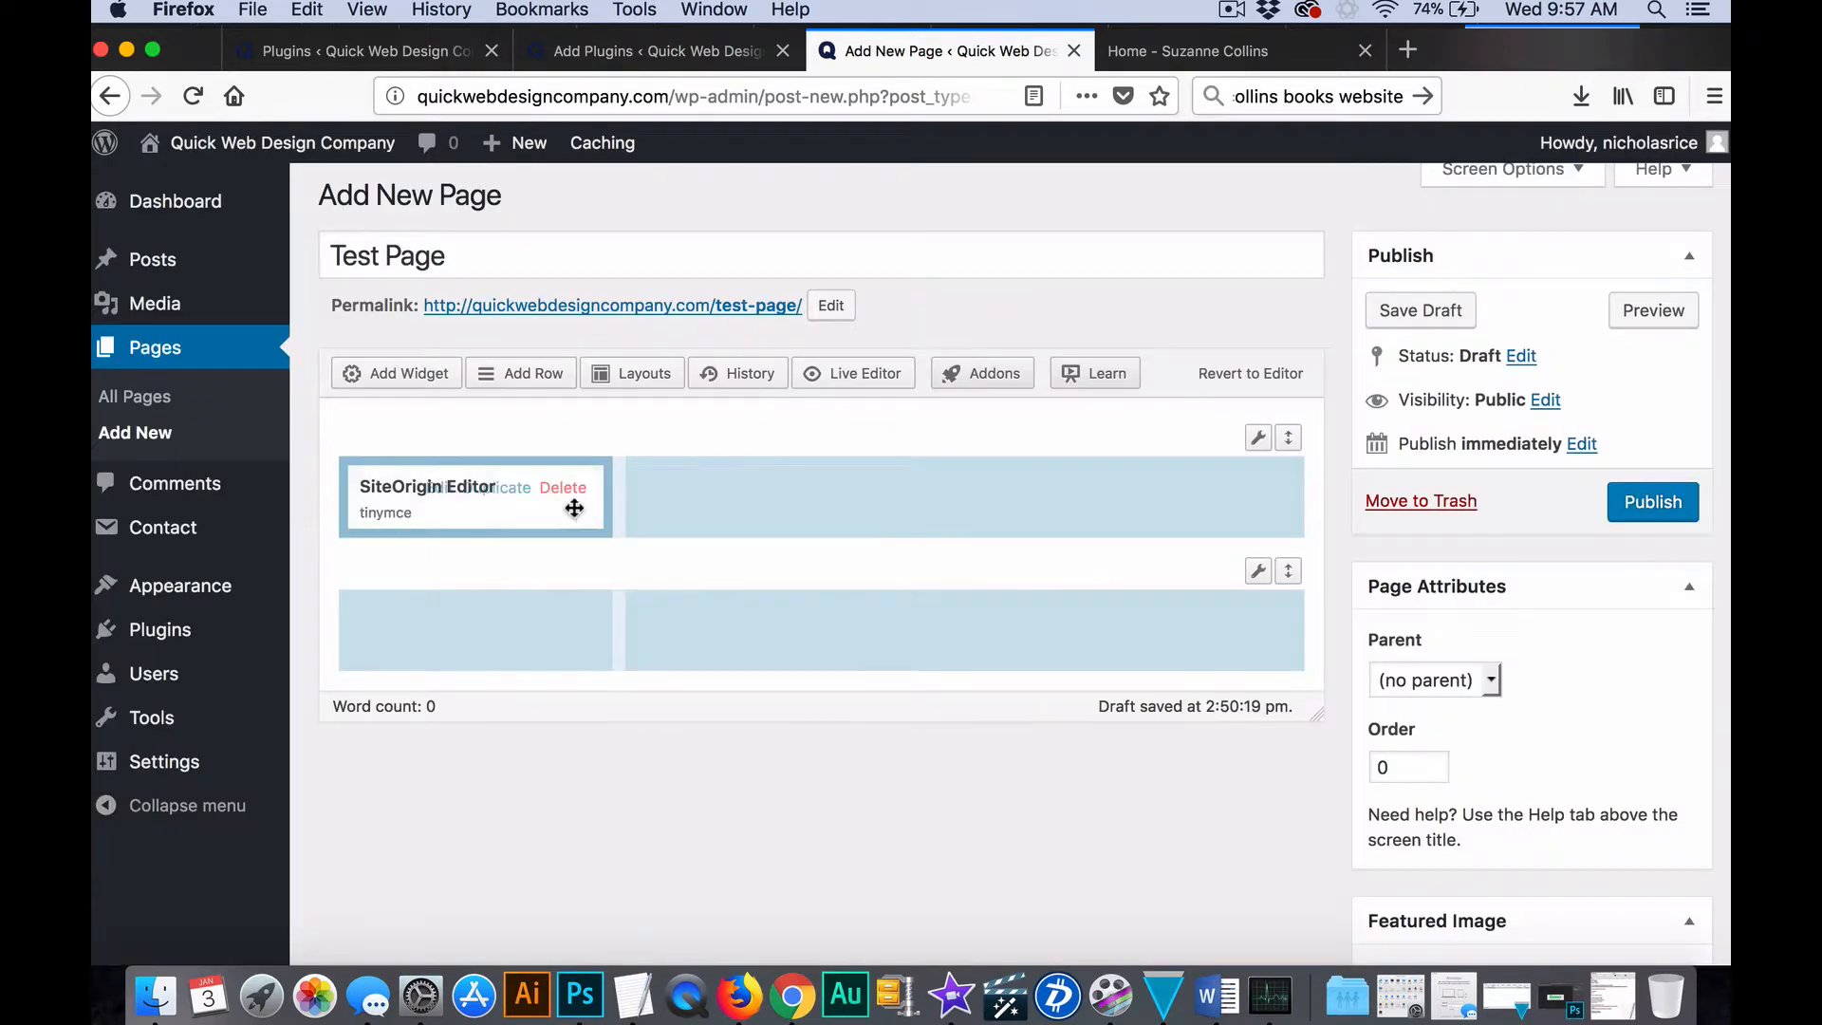
Open the first row's editor widget and insert the Paint.png image from the media library.
mouse_move(480, 511)
left_click(440, 489)
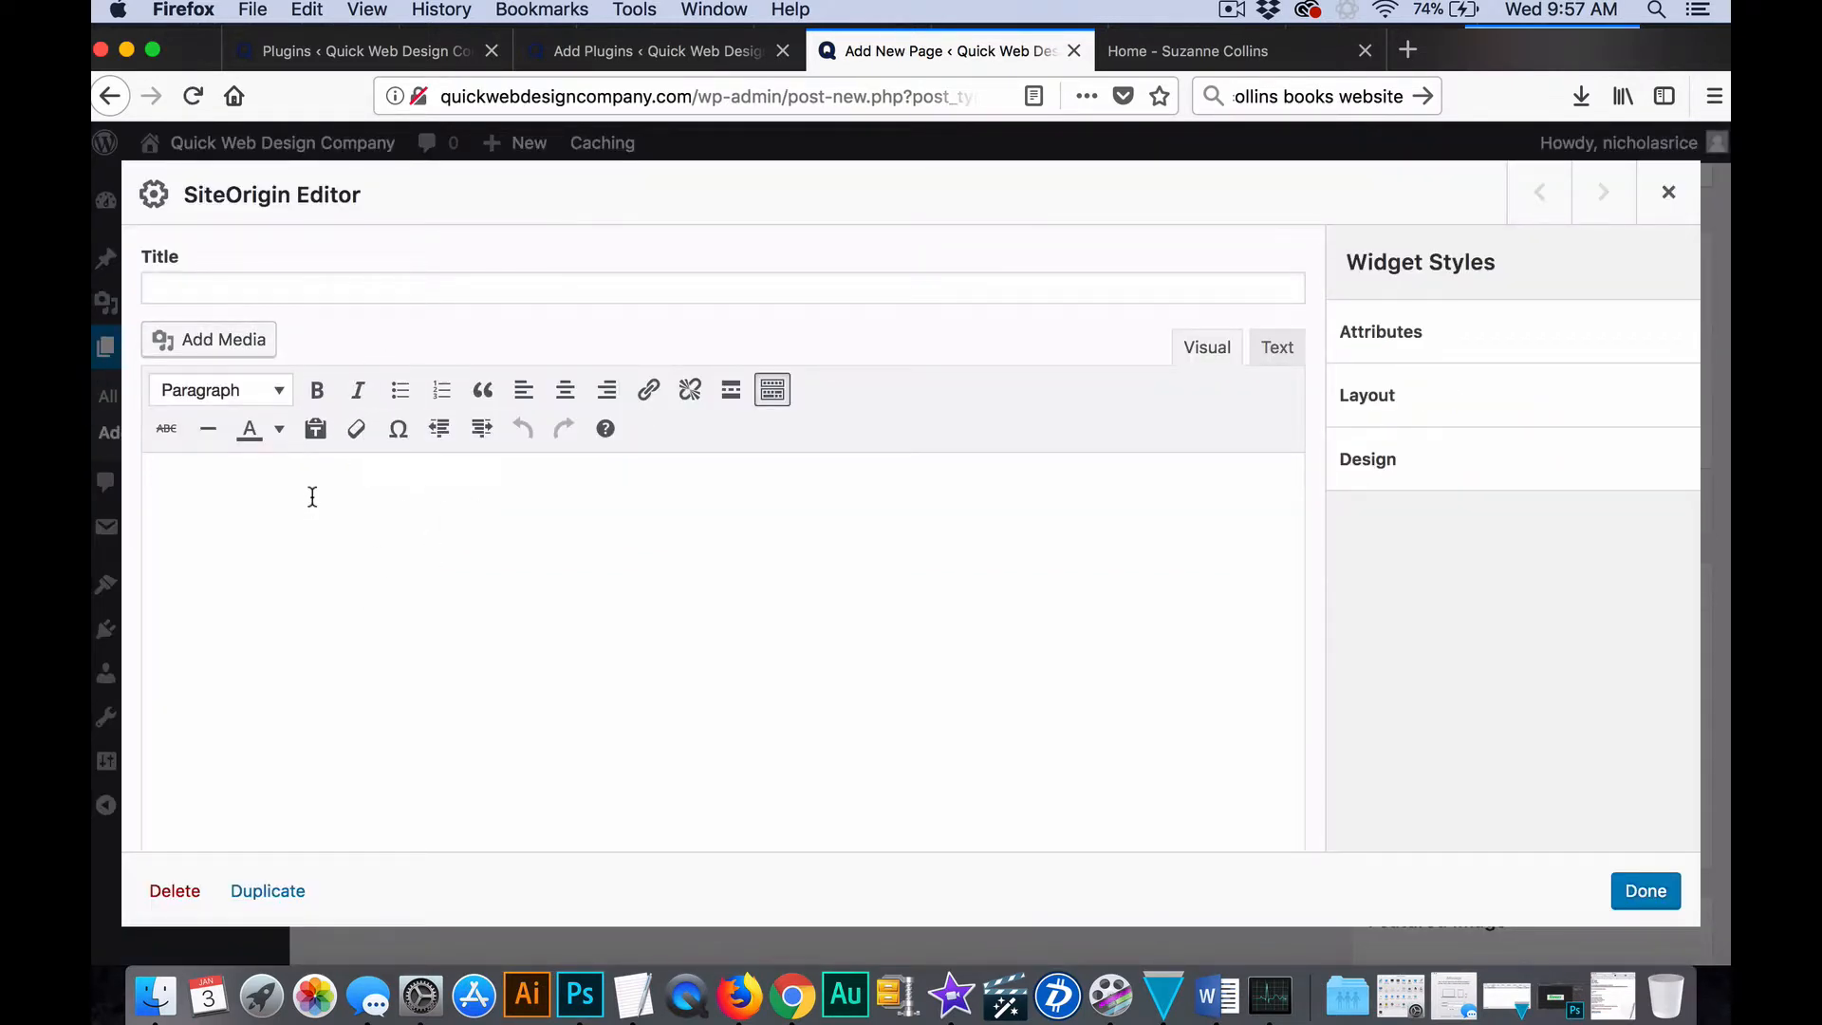
left_click(197, 339)
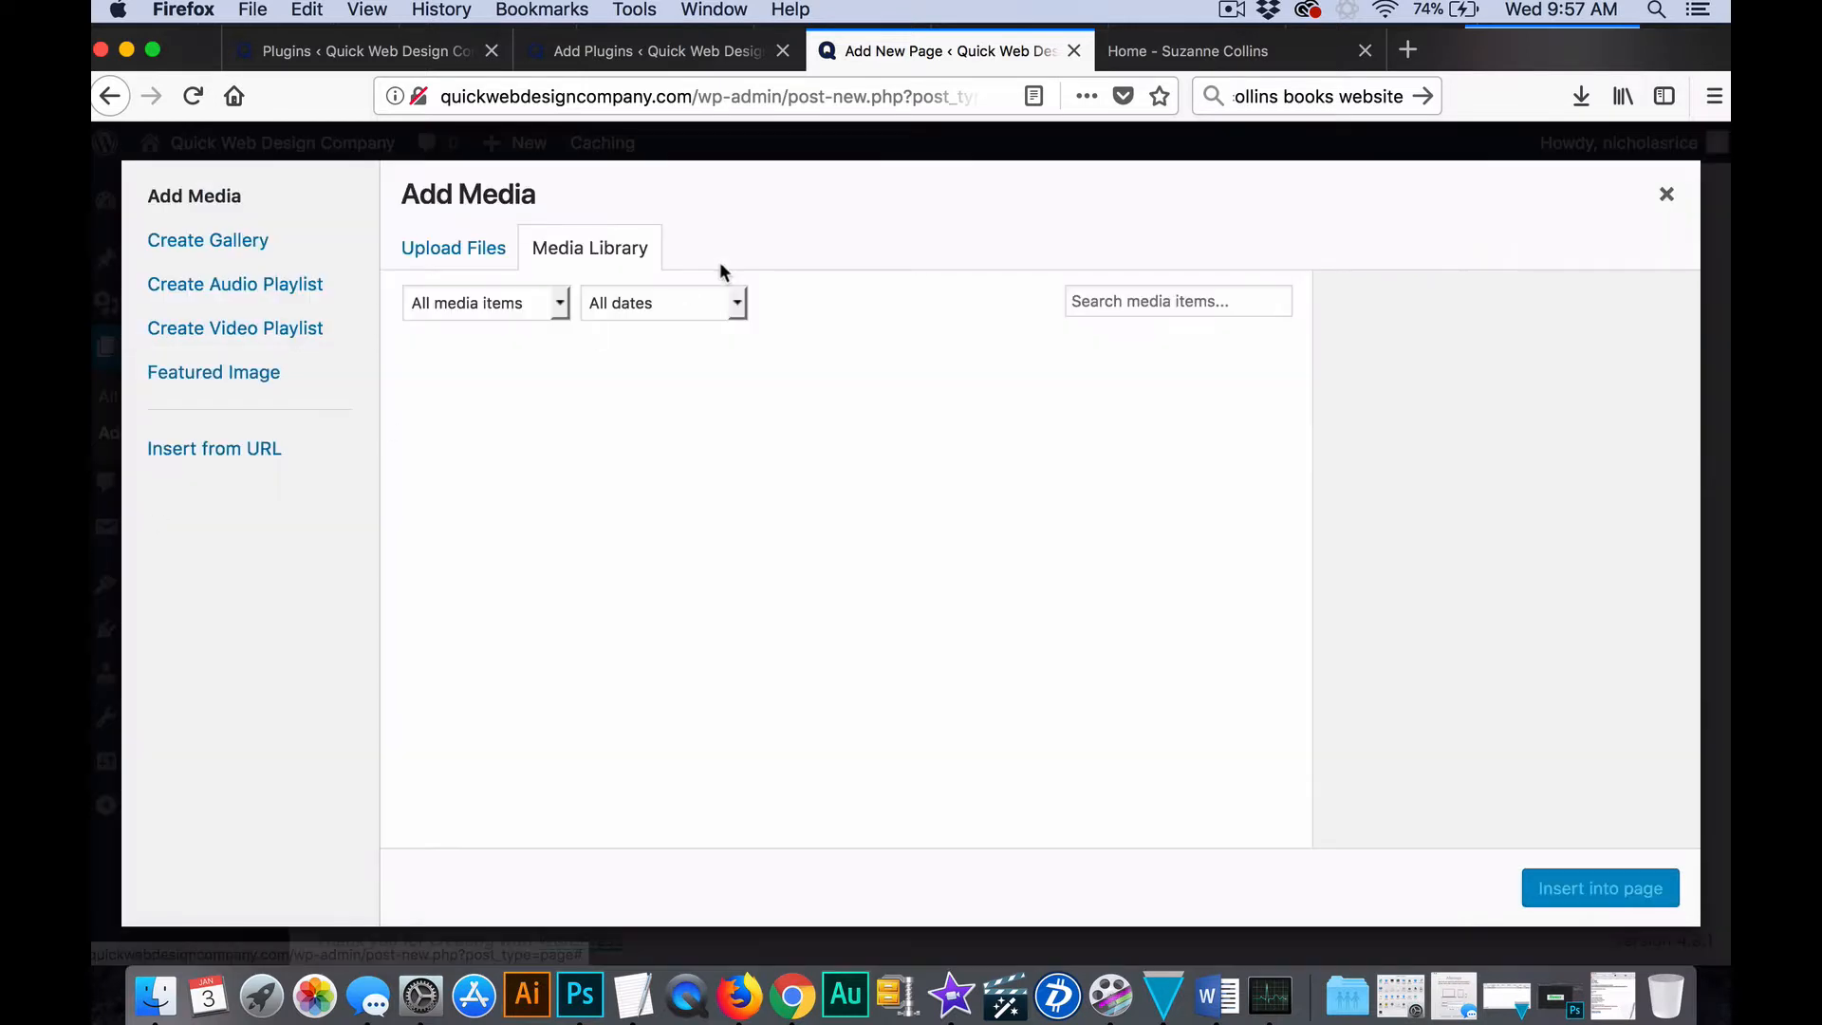
left_click(508, 409)
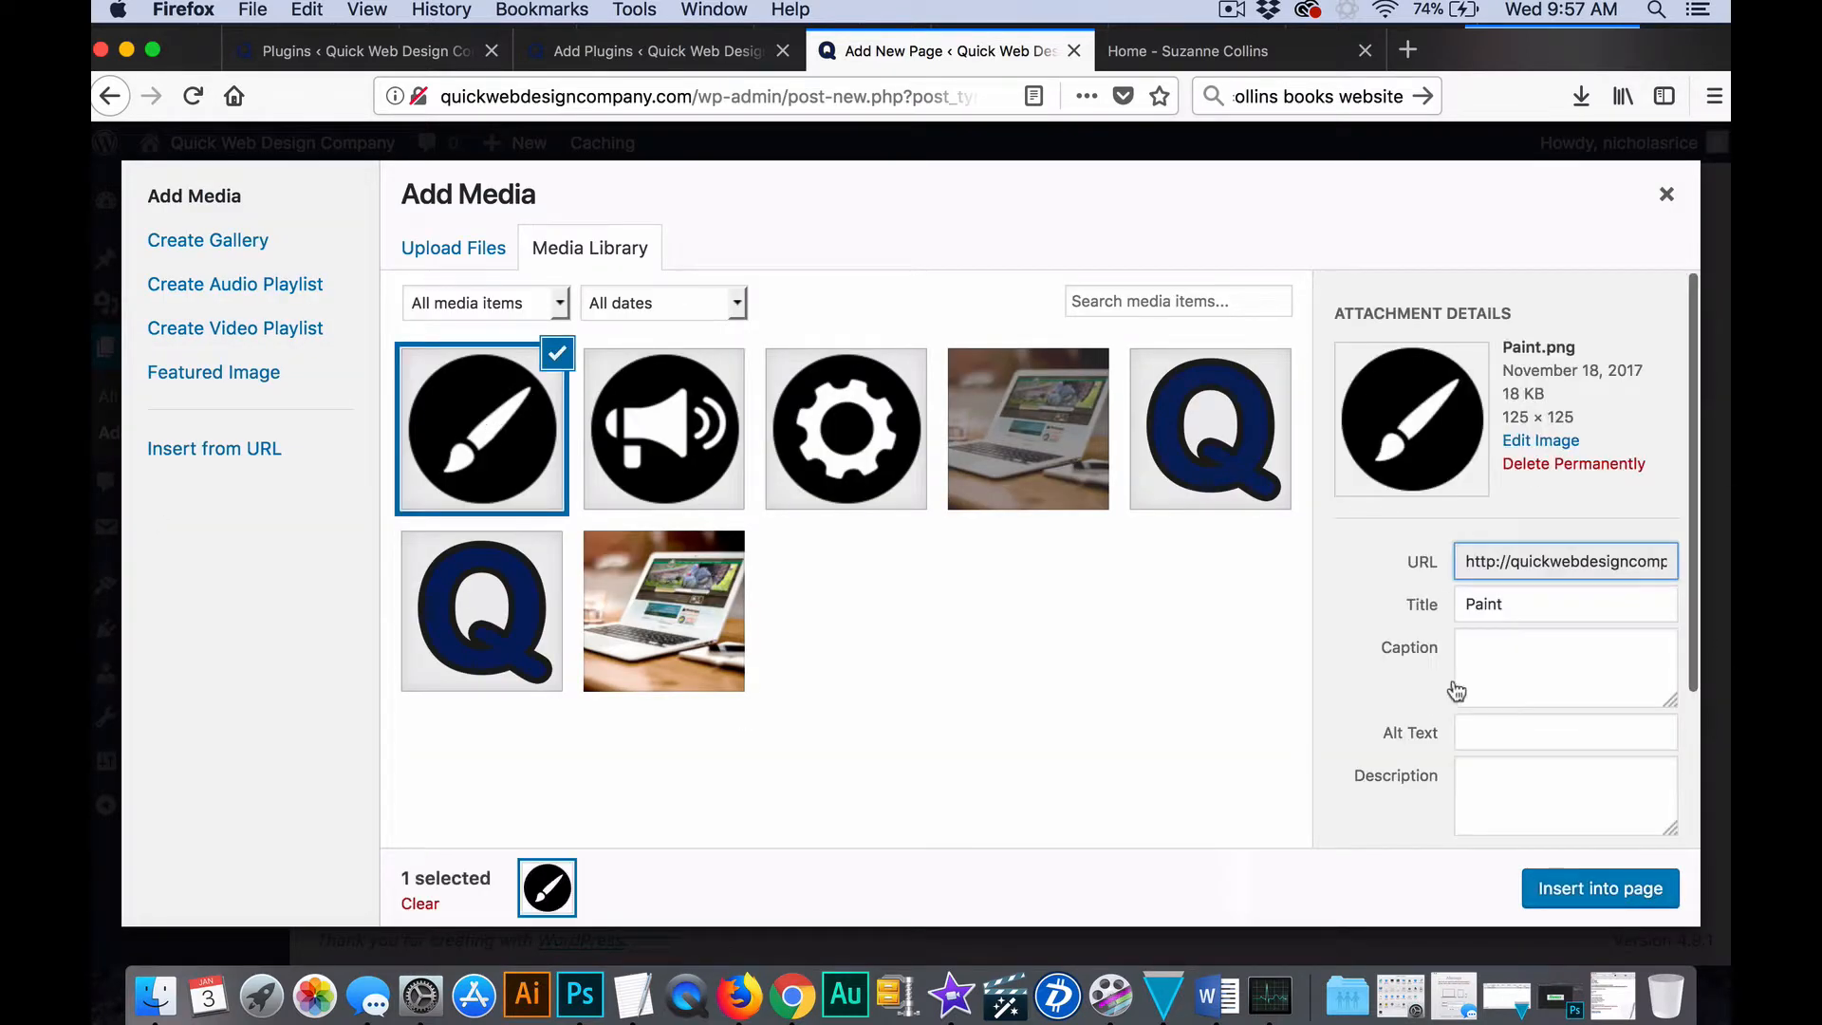
left_click(1619, 895)
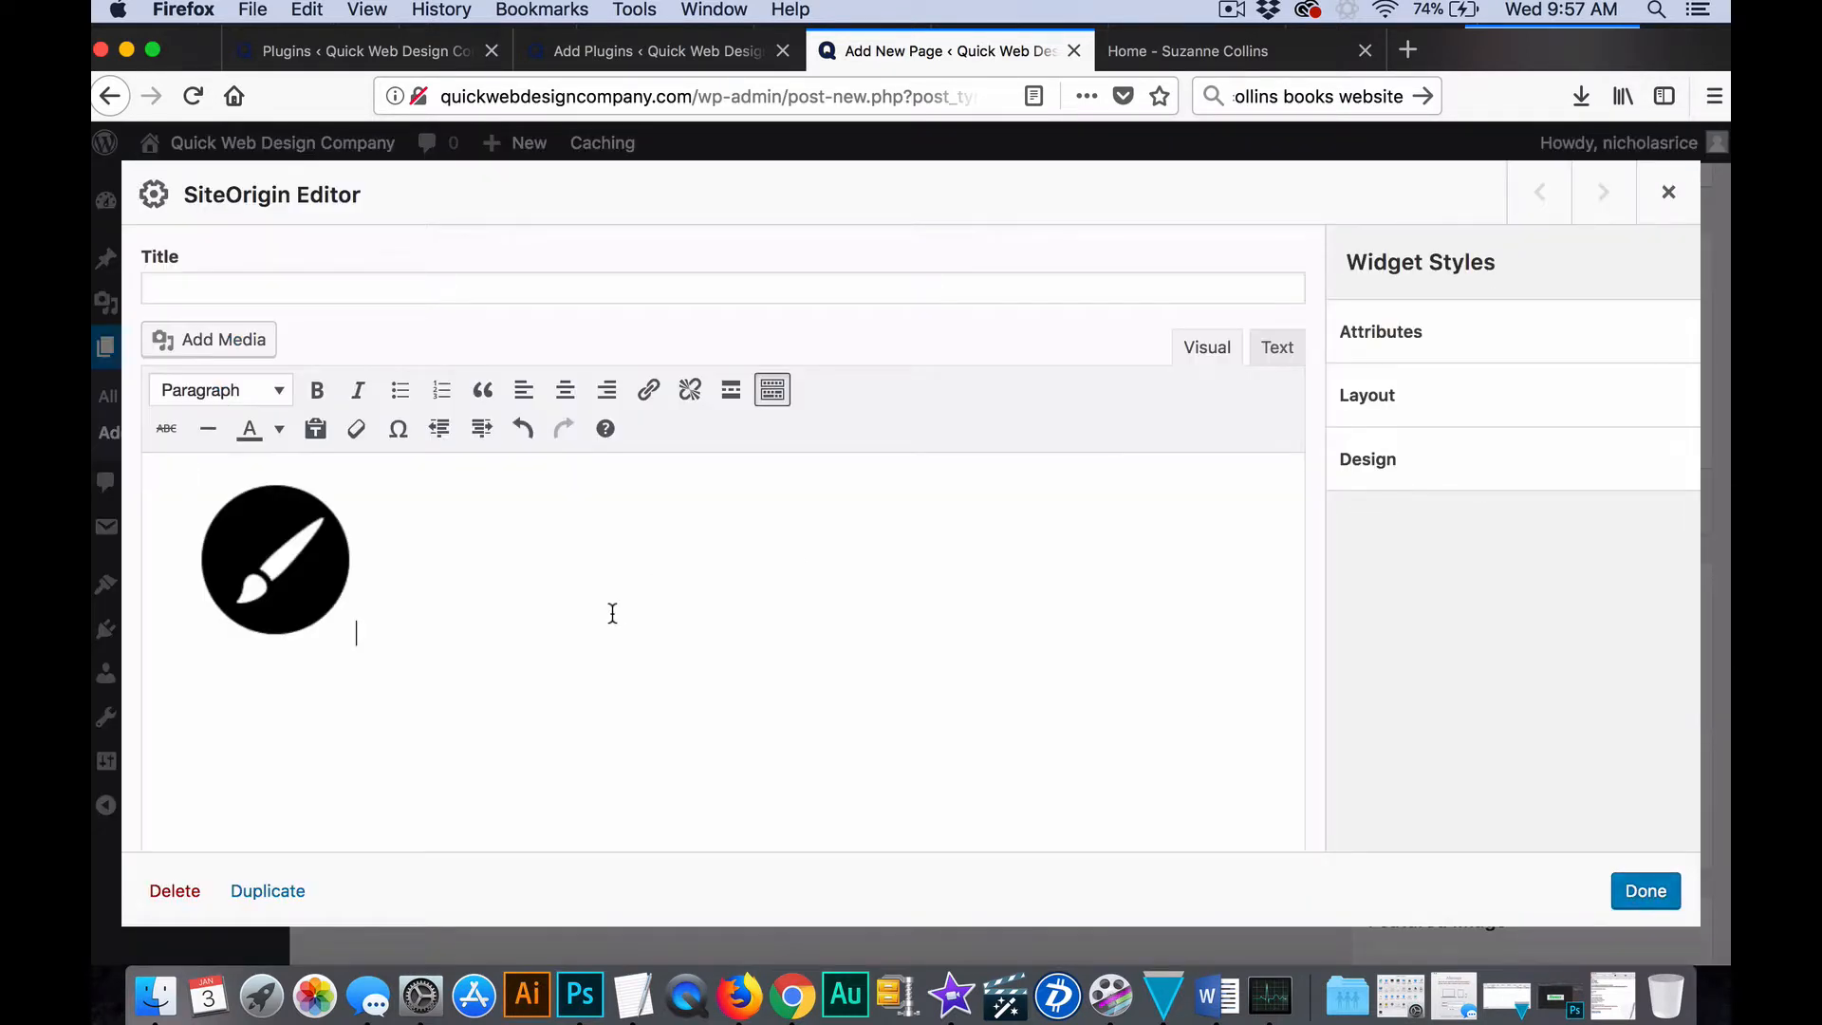
Center-align the inserted paintbrush image and finish editing the widget.
left_click(259, 569)
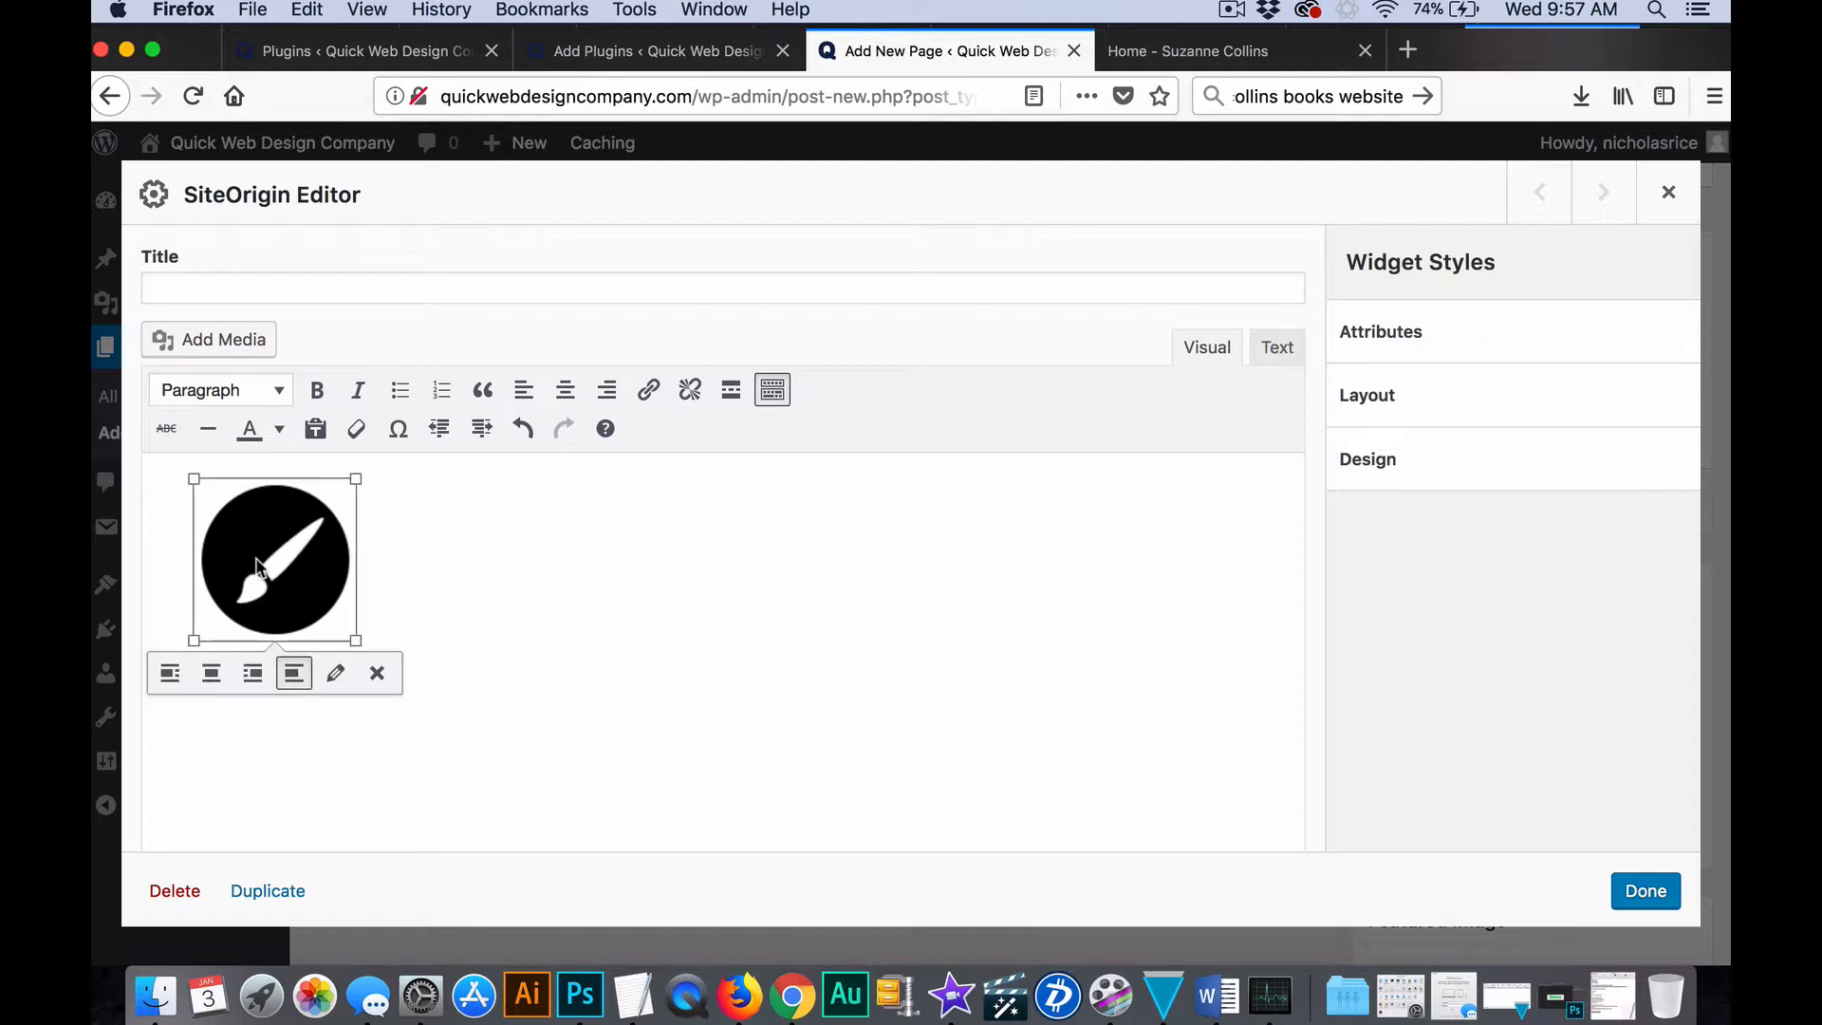
left_click(212, 675)
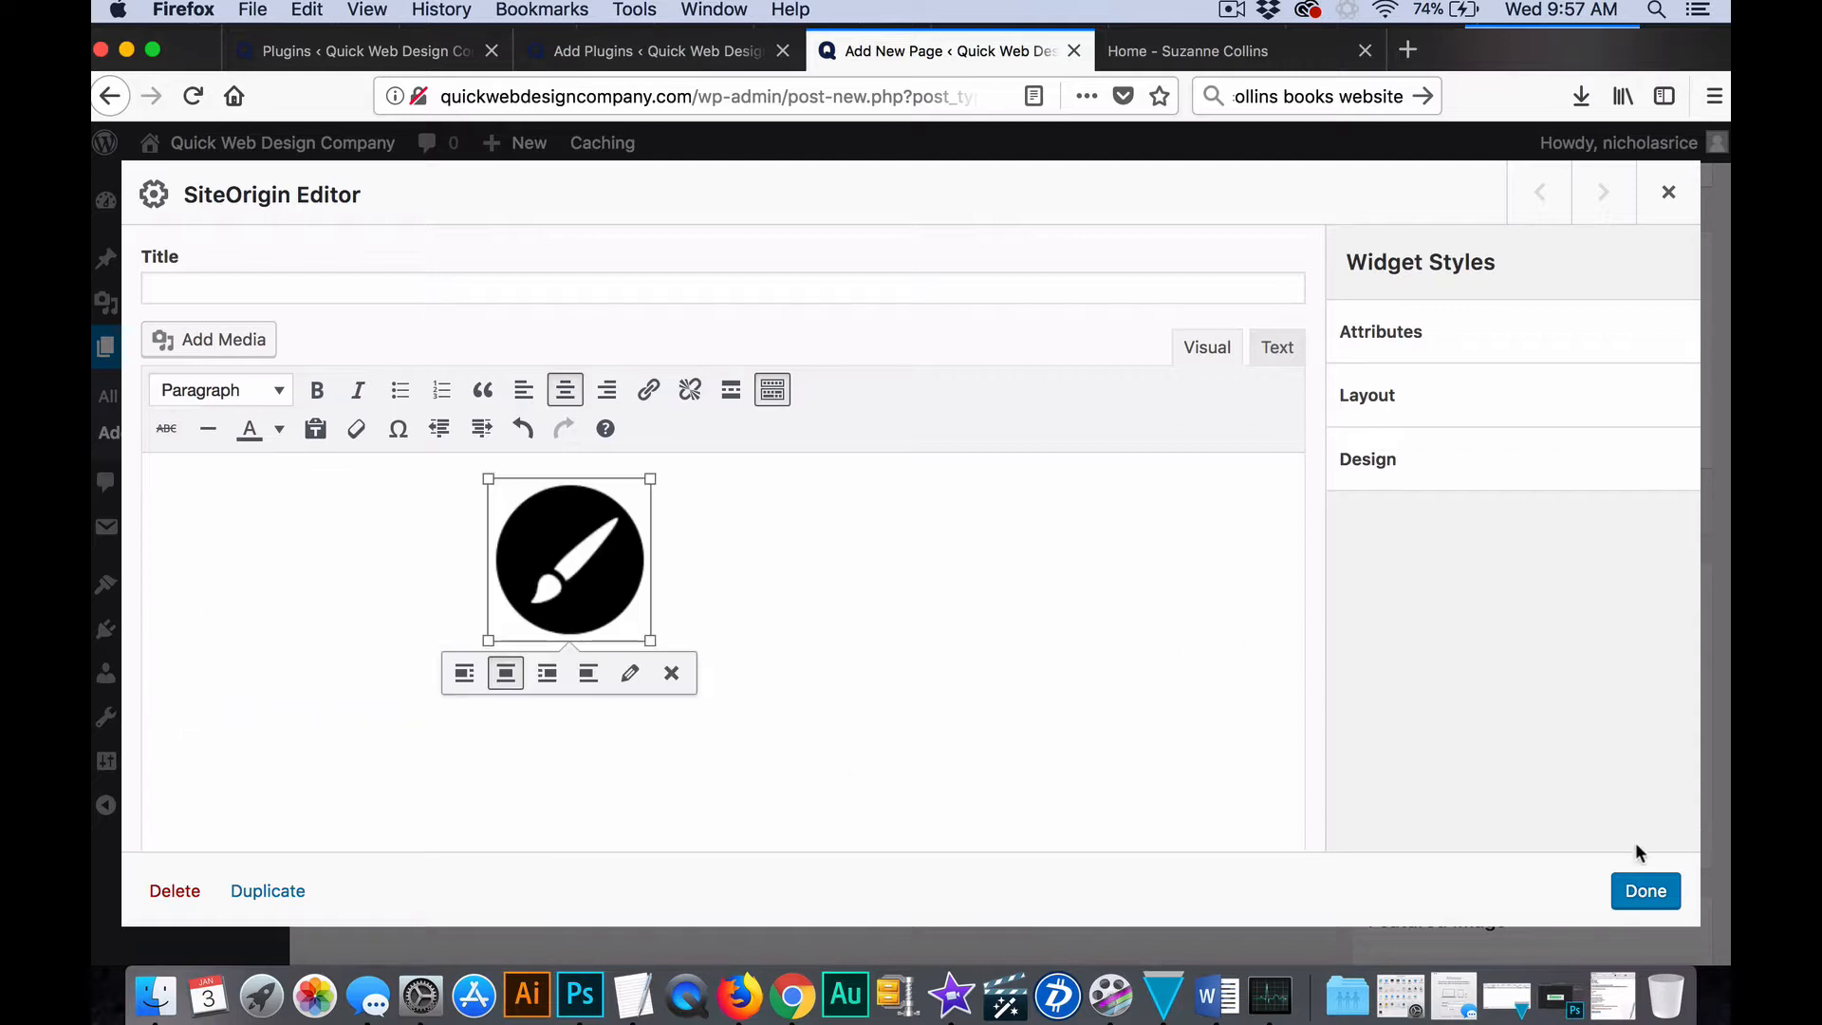
left_click(1639, 889)
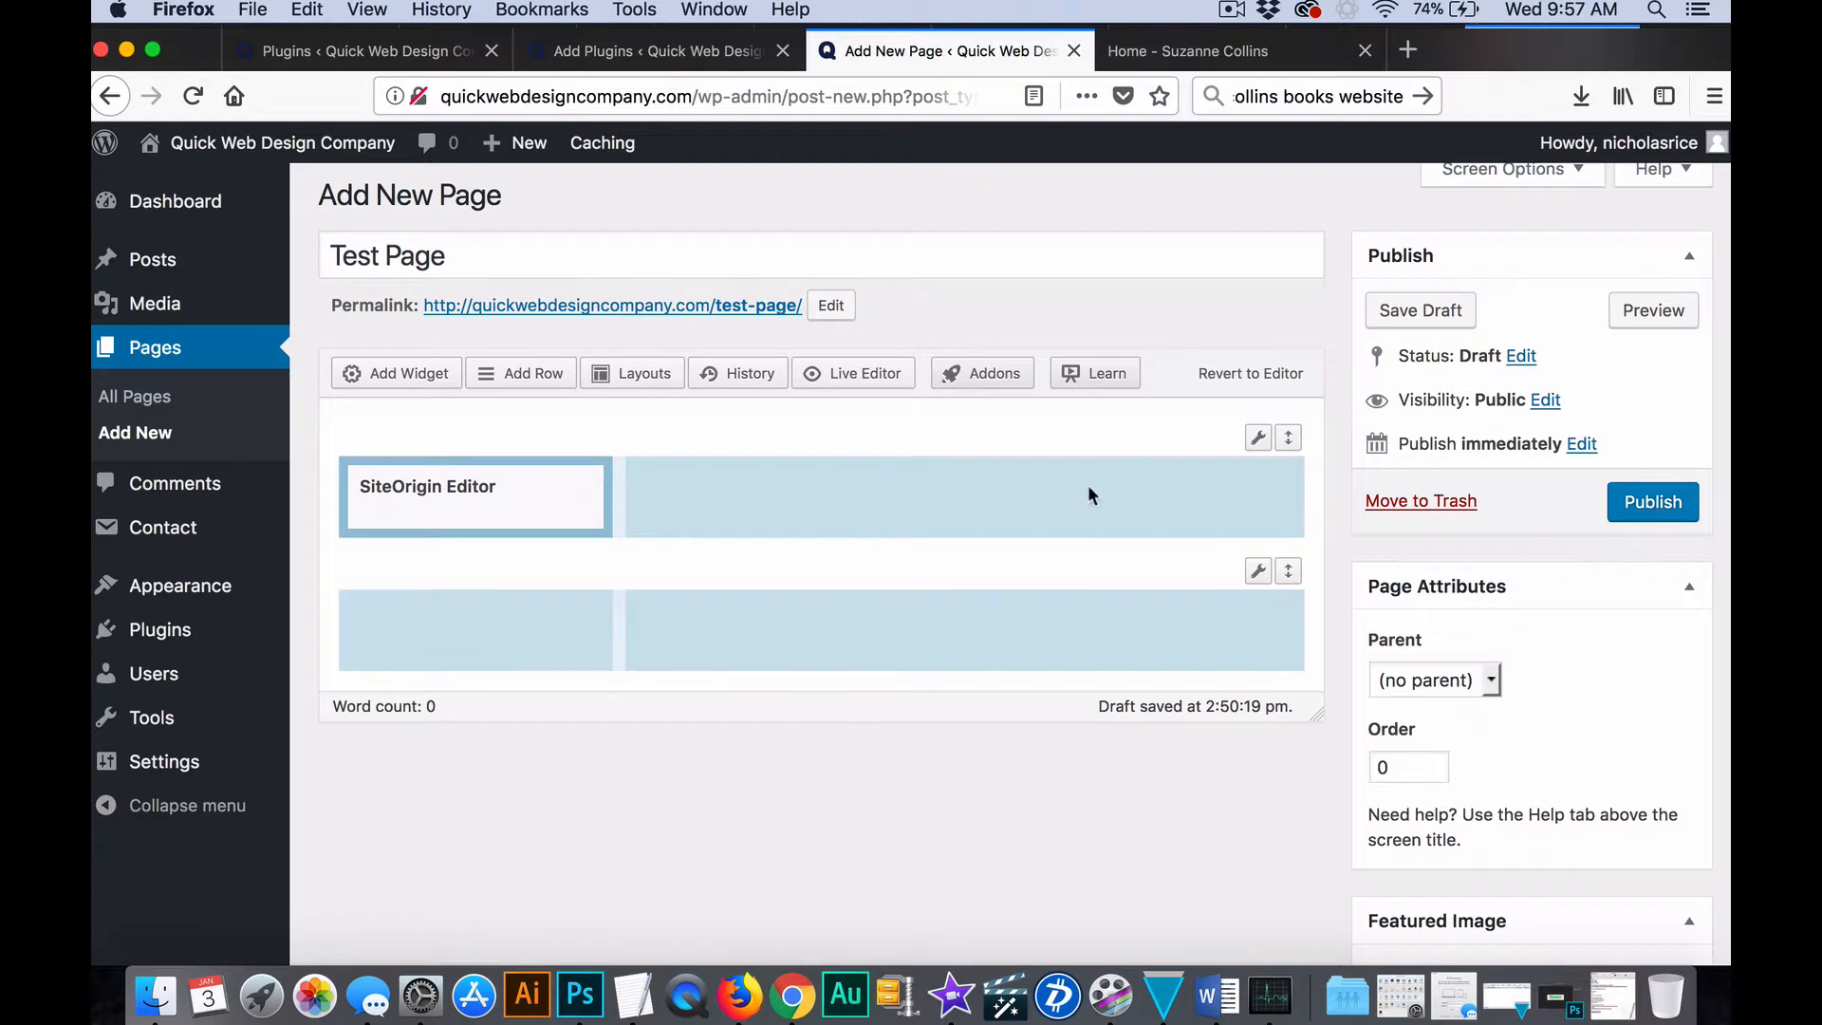
Add a SiteOrigin Editor widget to the wide column of the first row and open it for editing.
left_click(1067, 503)
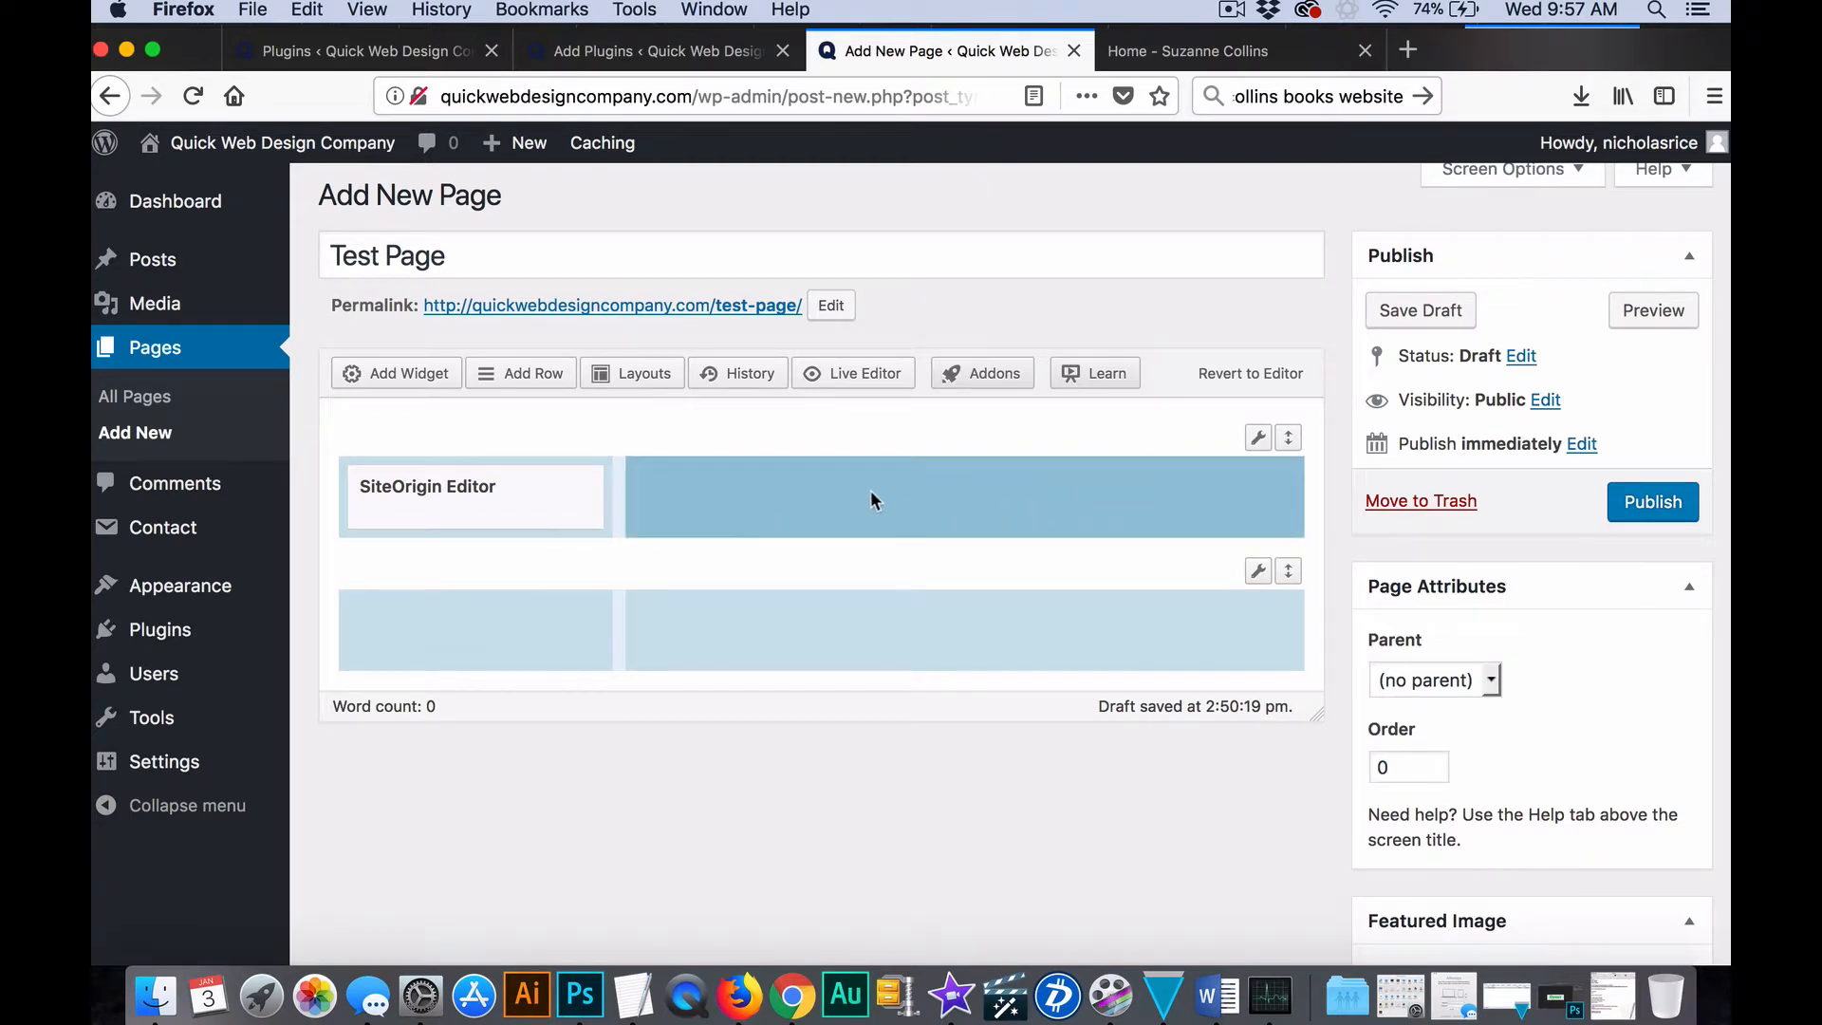
left_click(421, 376)
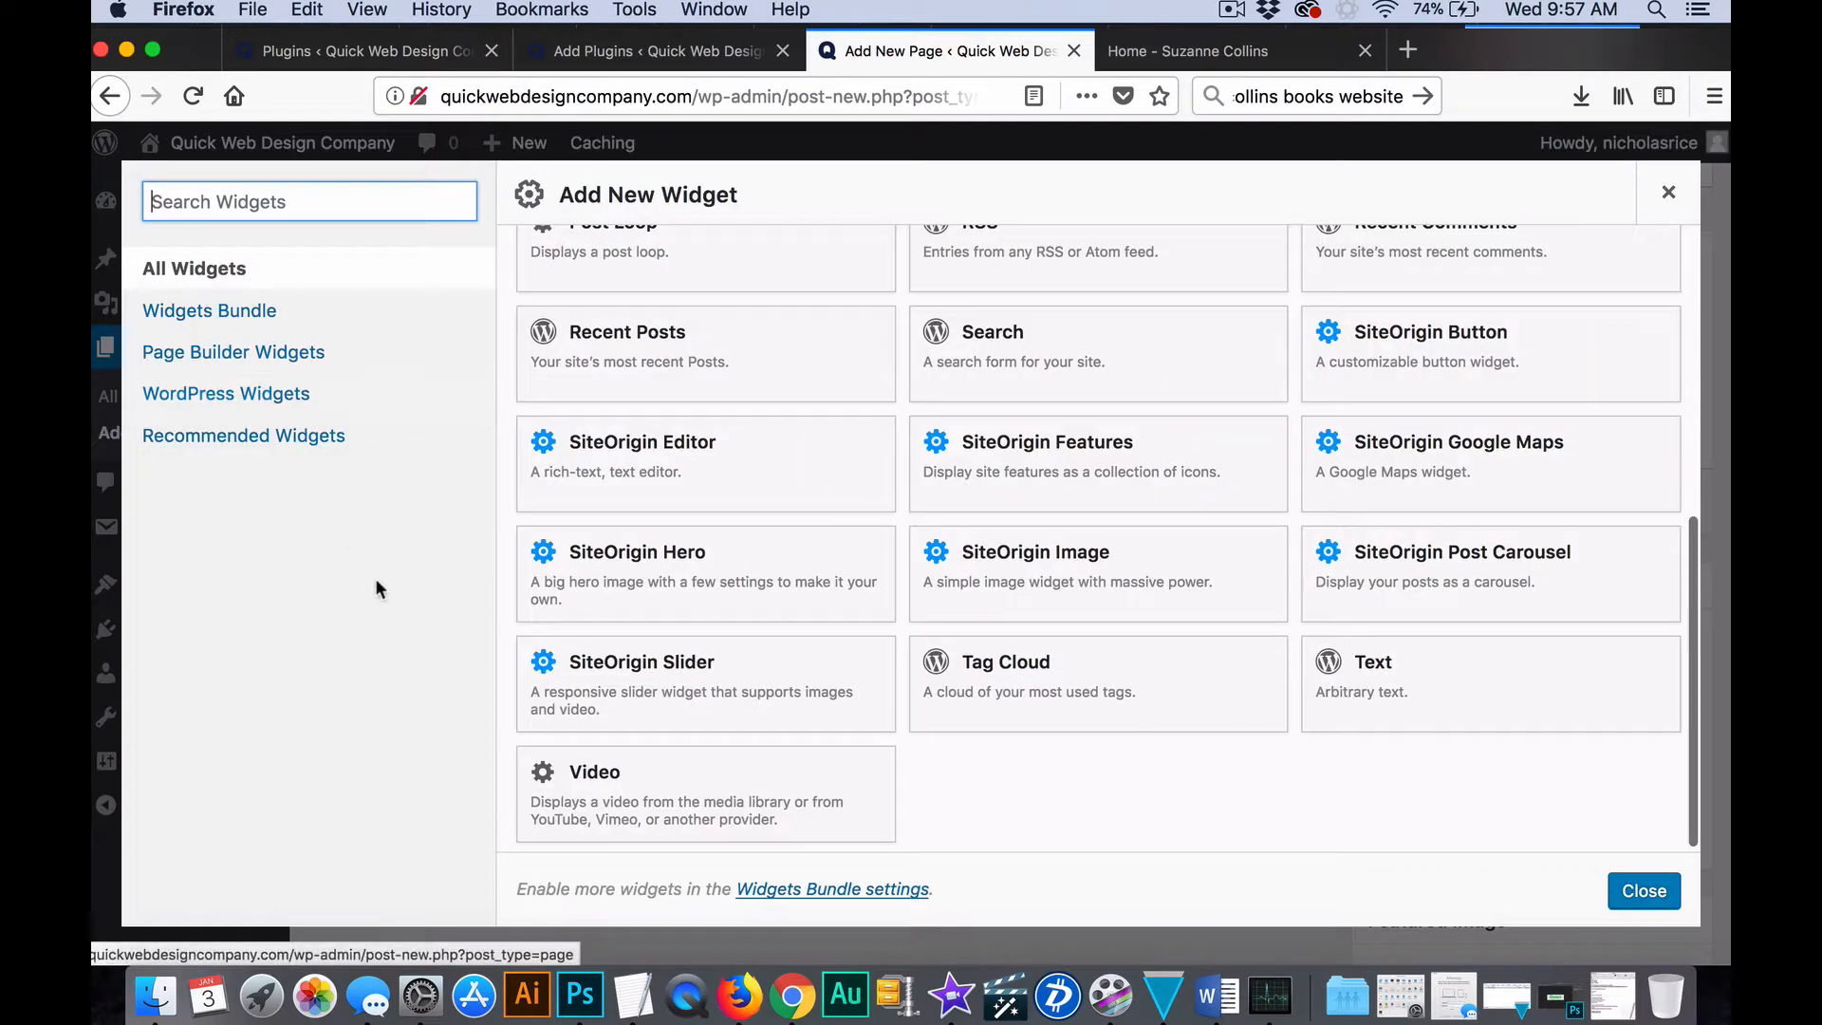
scroll(767, 697, "up", 5)
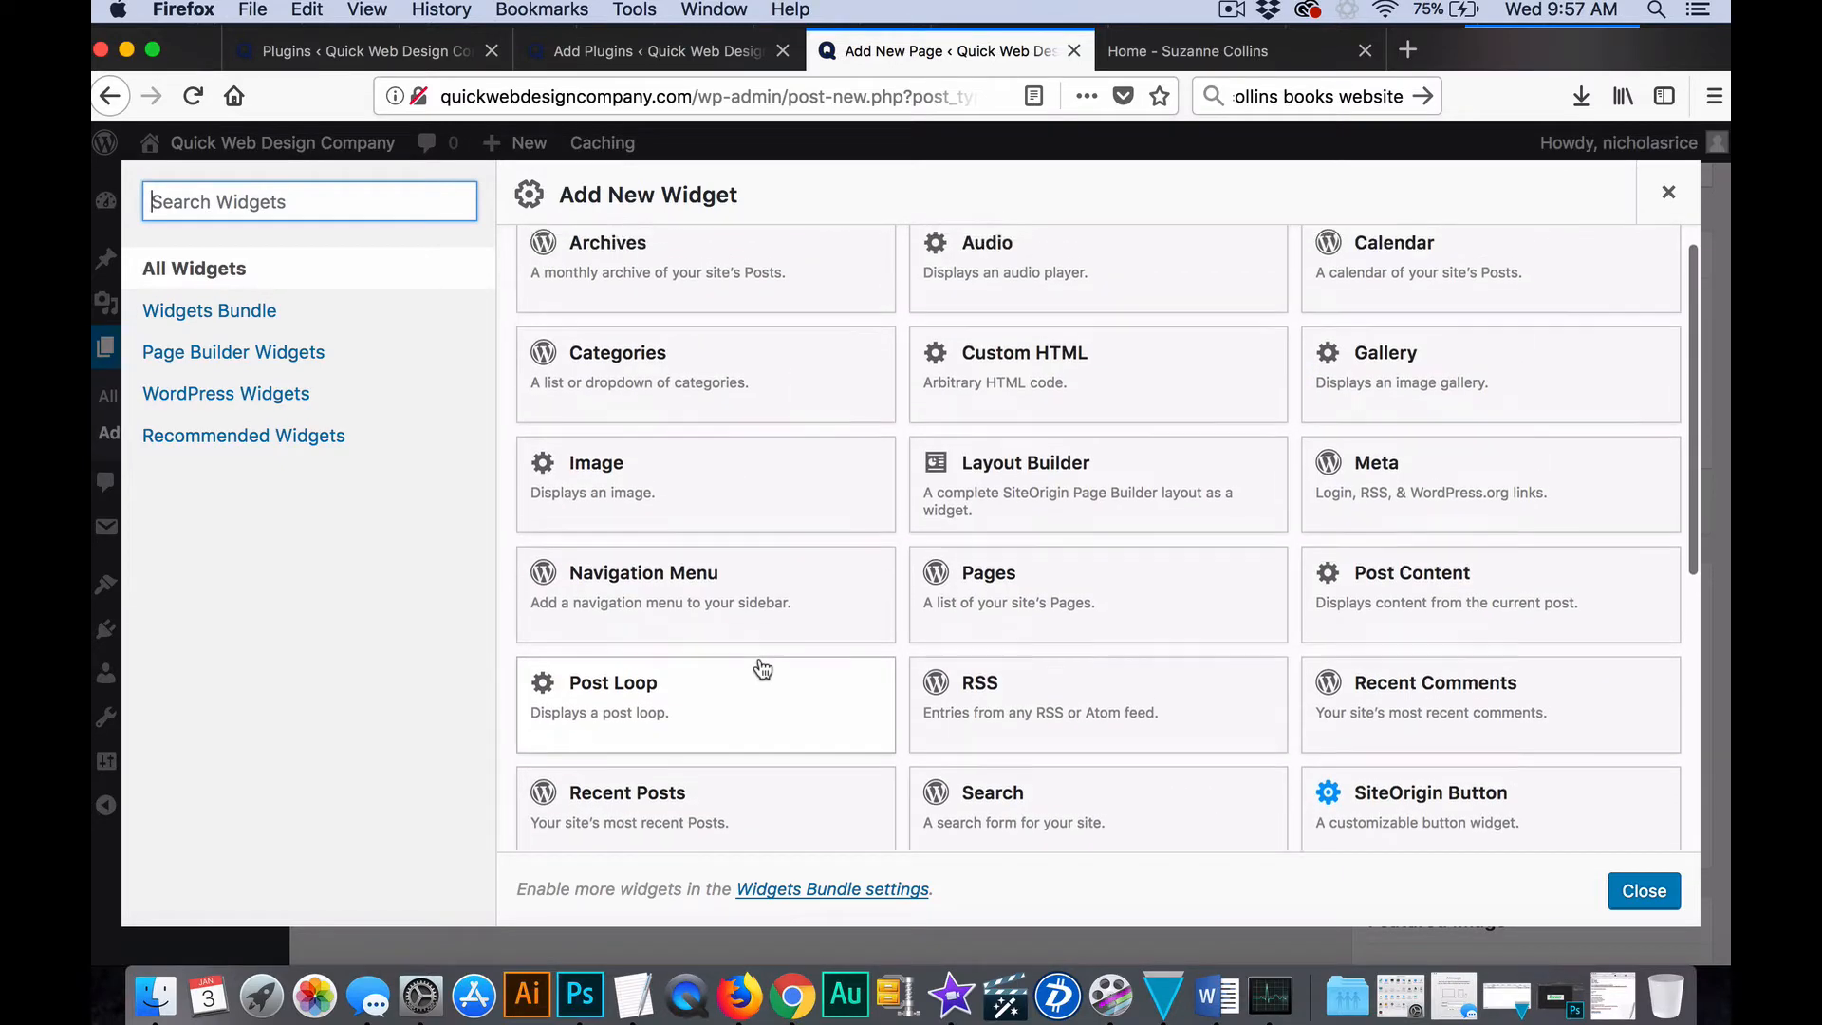
scroll(760, 671, "down", 5)
left_click(820, 460)
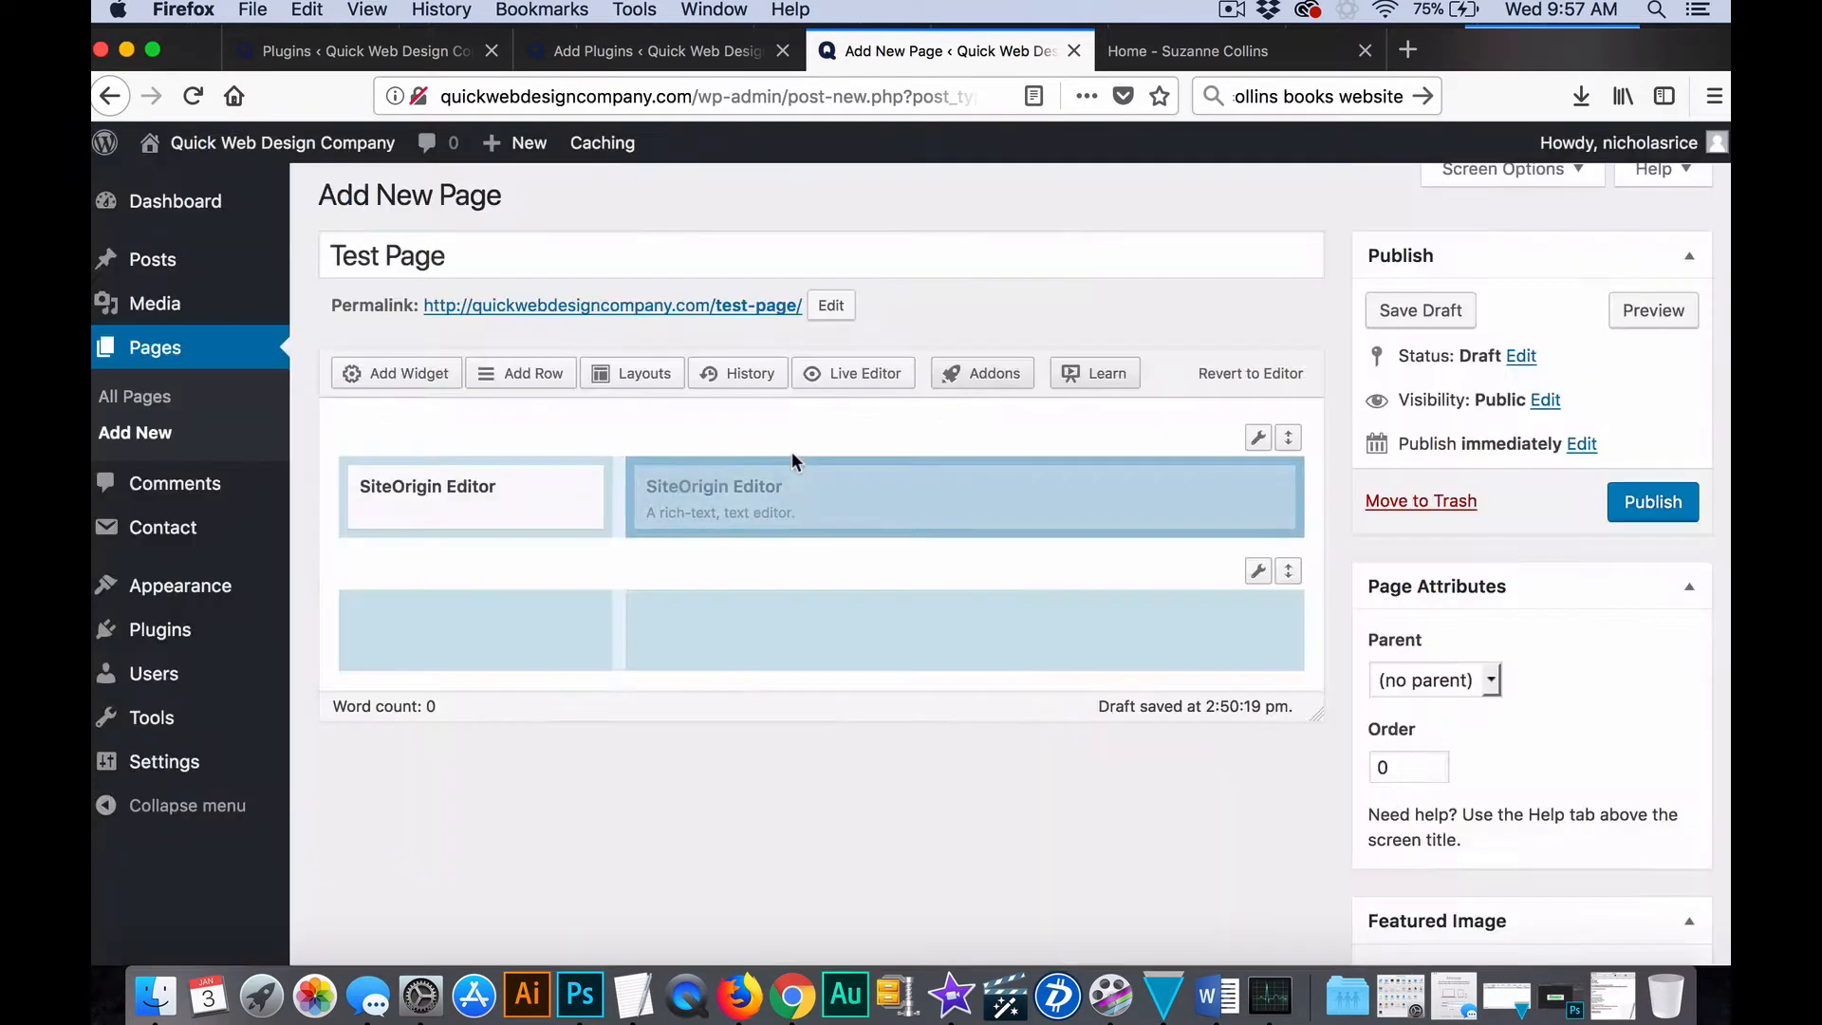
left_click(1133, 486)
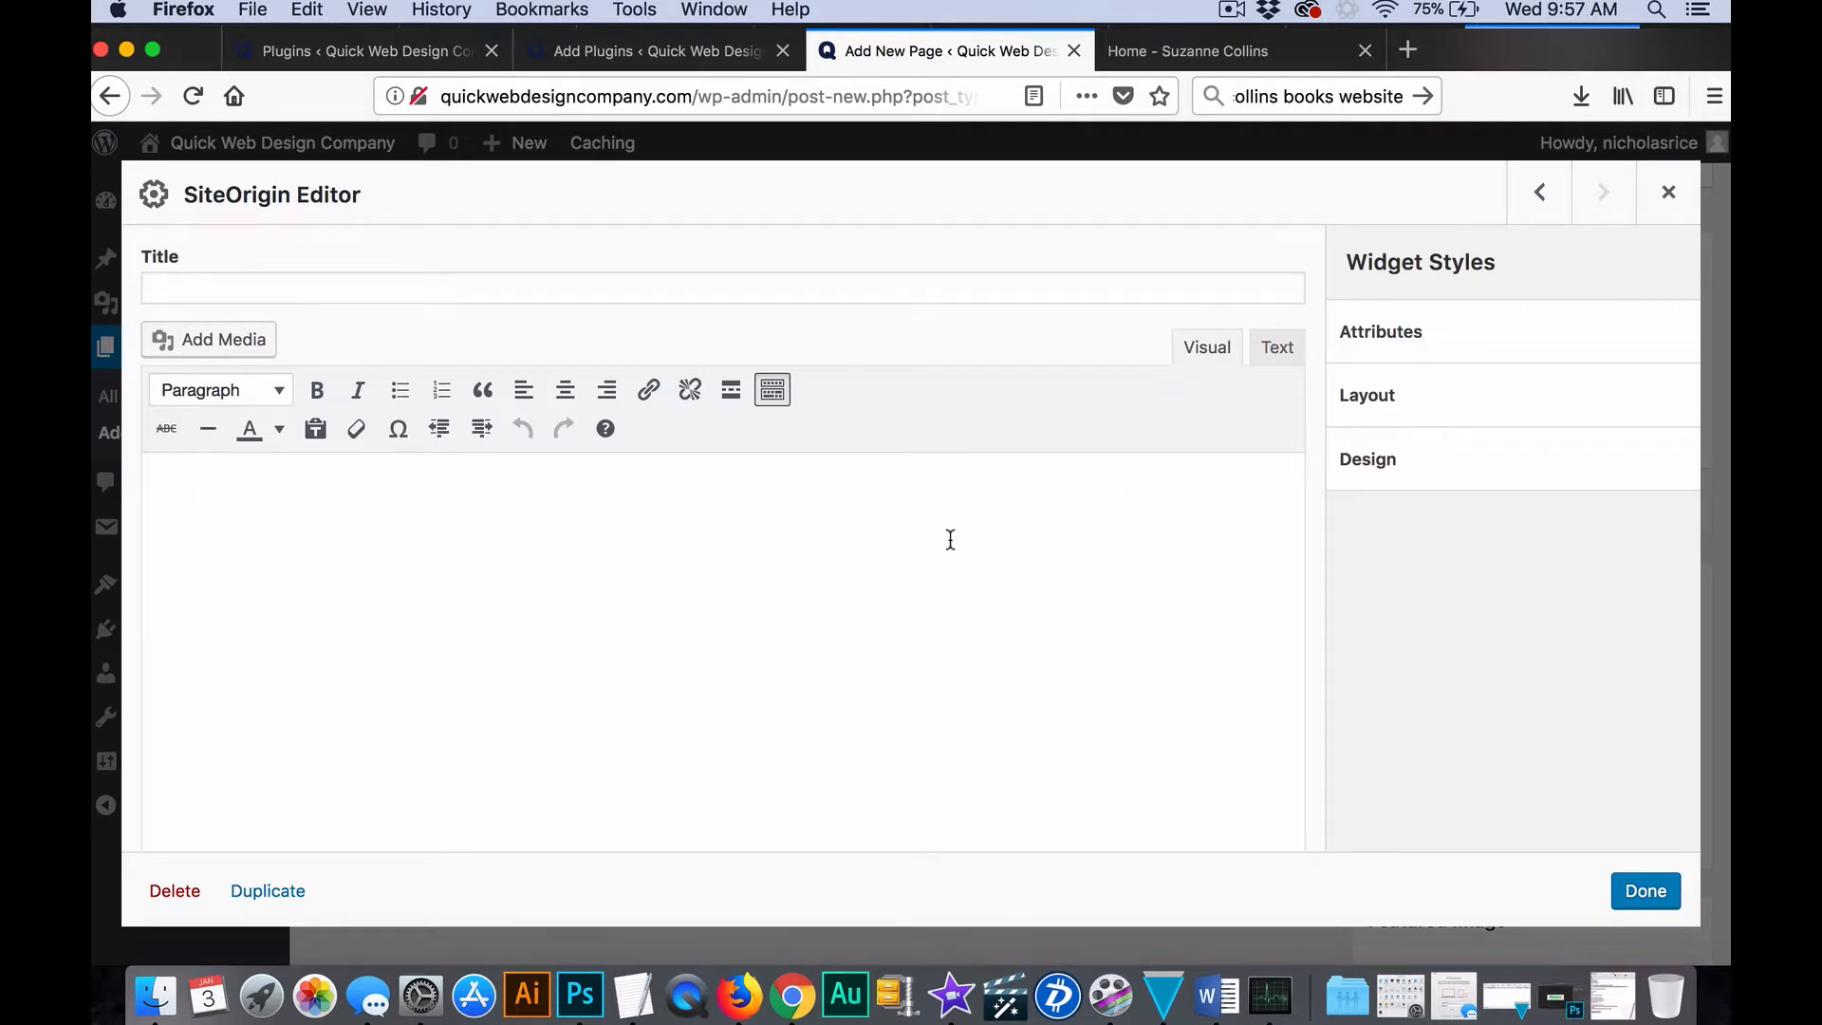
Enter "This is junk text. Don't you love this icon. I made it myself!" as the widget's content.
type("This is junk te")
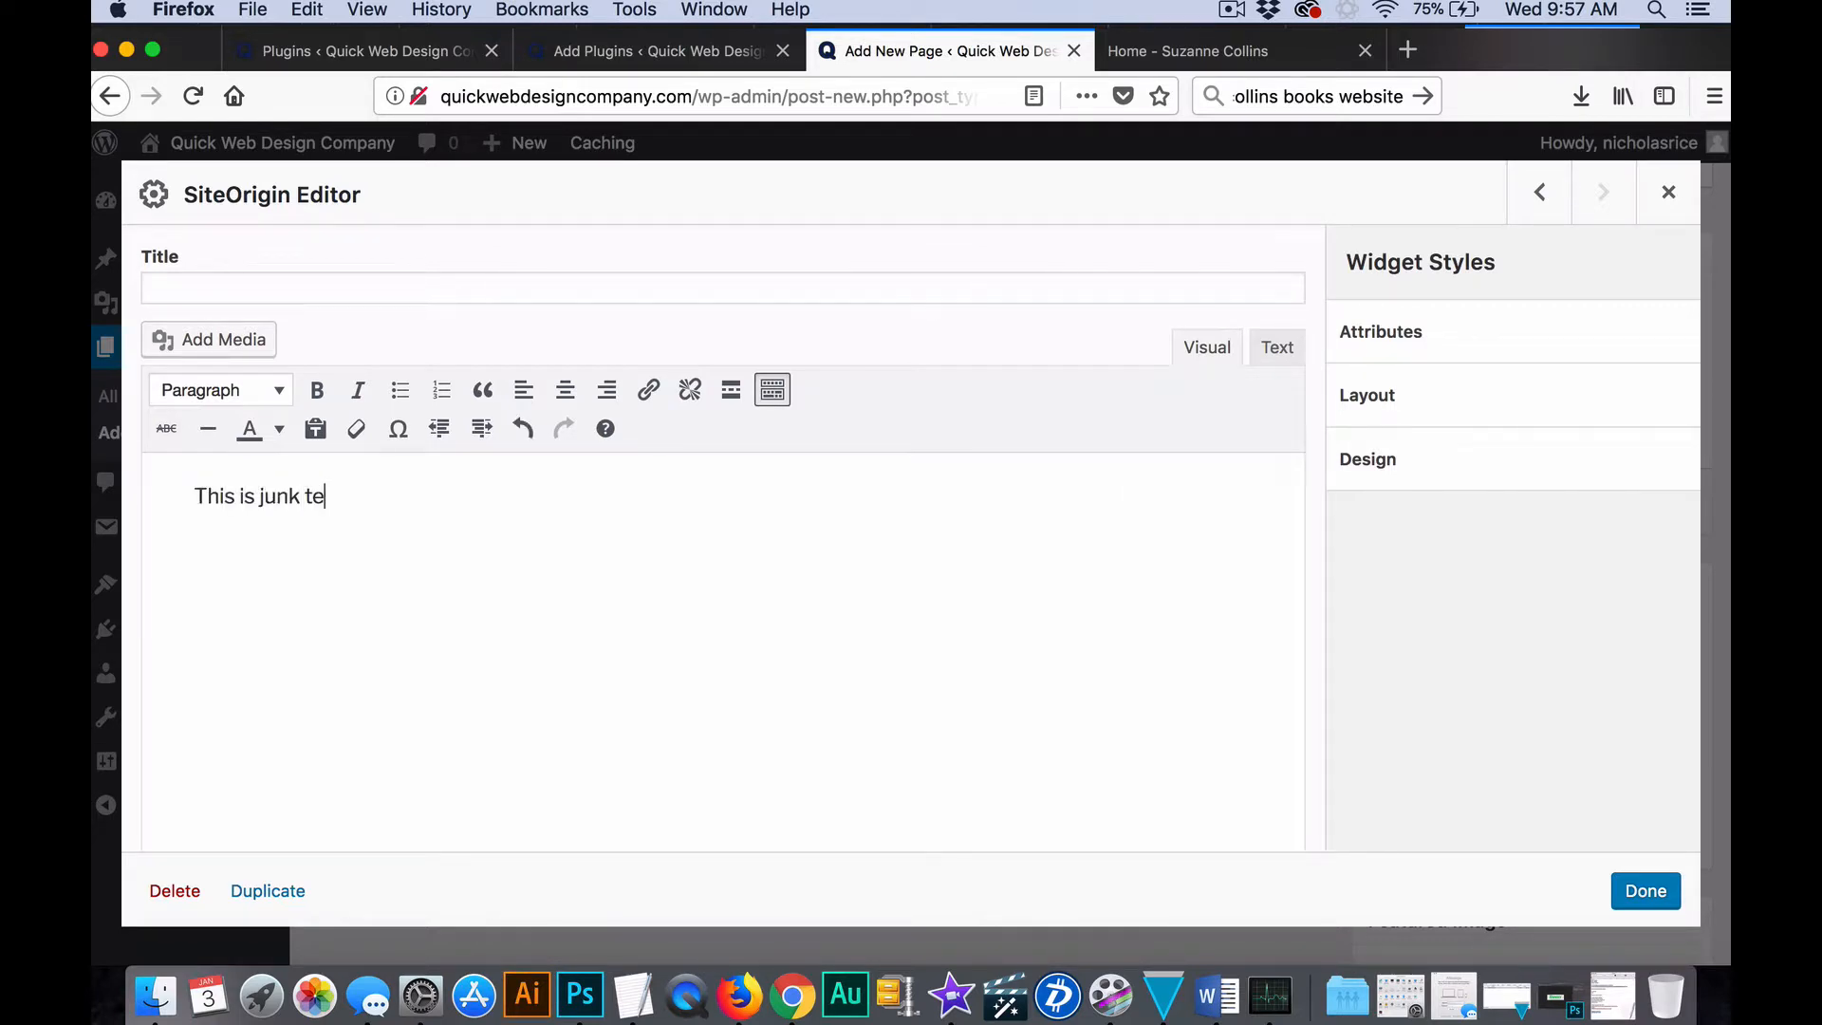
type("xt. Don't you love this ")
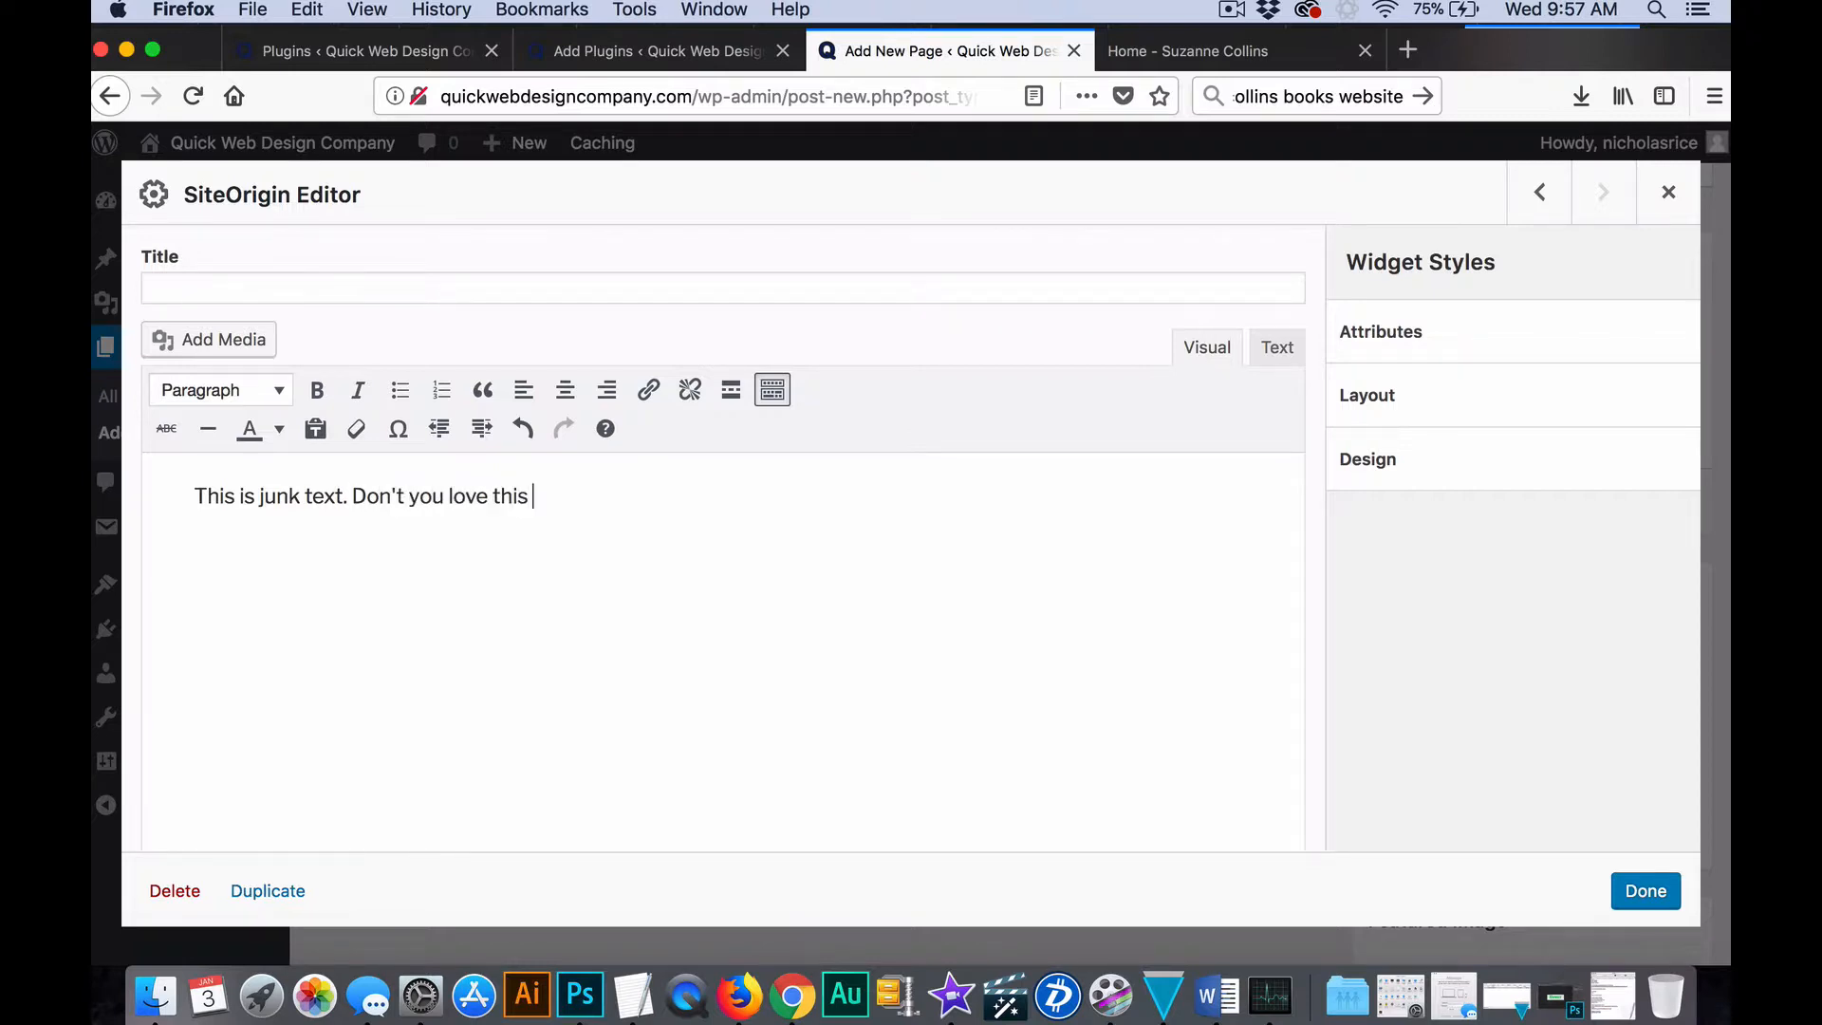
type("icon. I made it myself!")
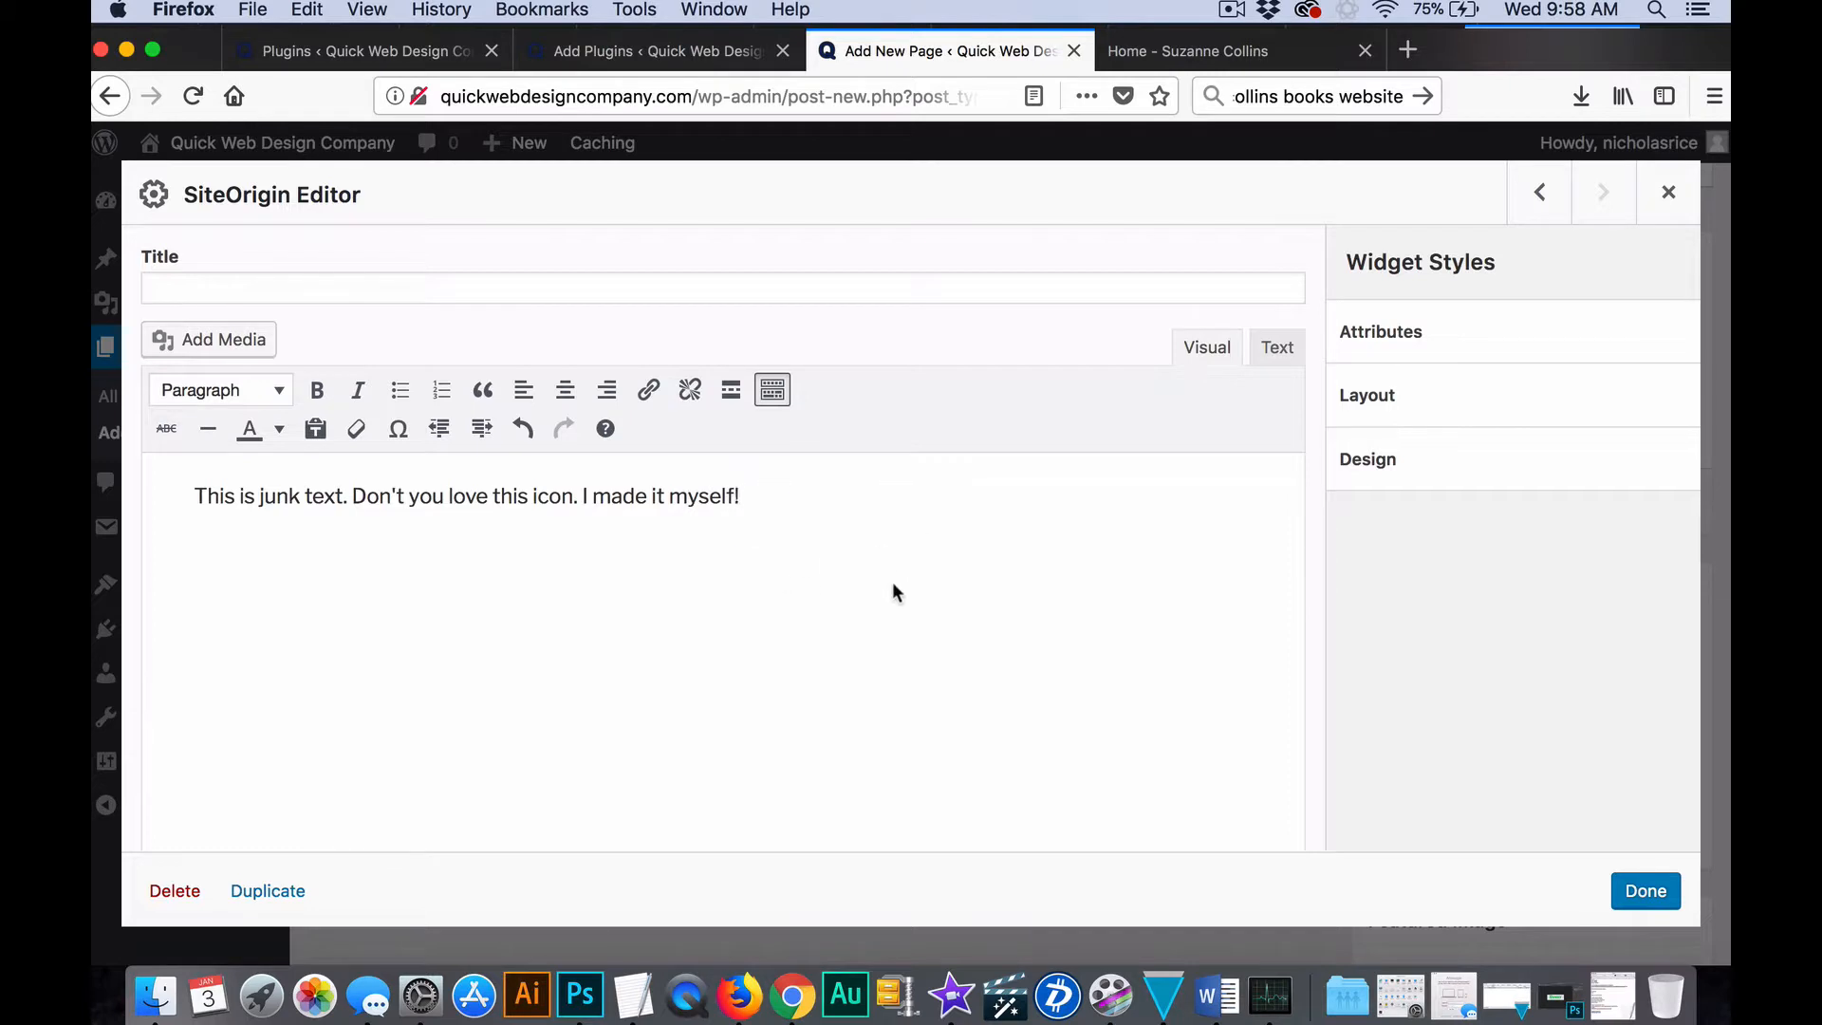
Format the whole sentence as Heading 1 and finish editing the widget.
key("super+a")
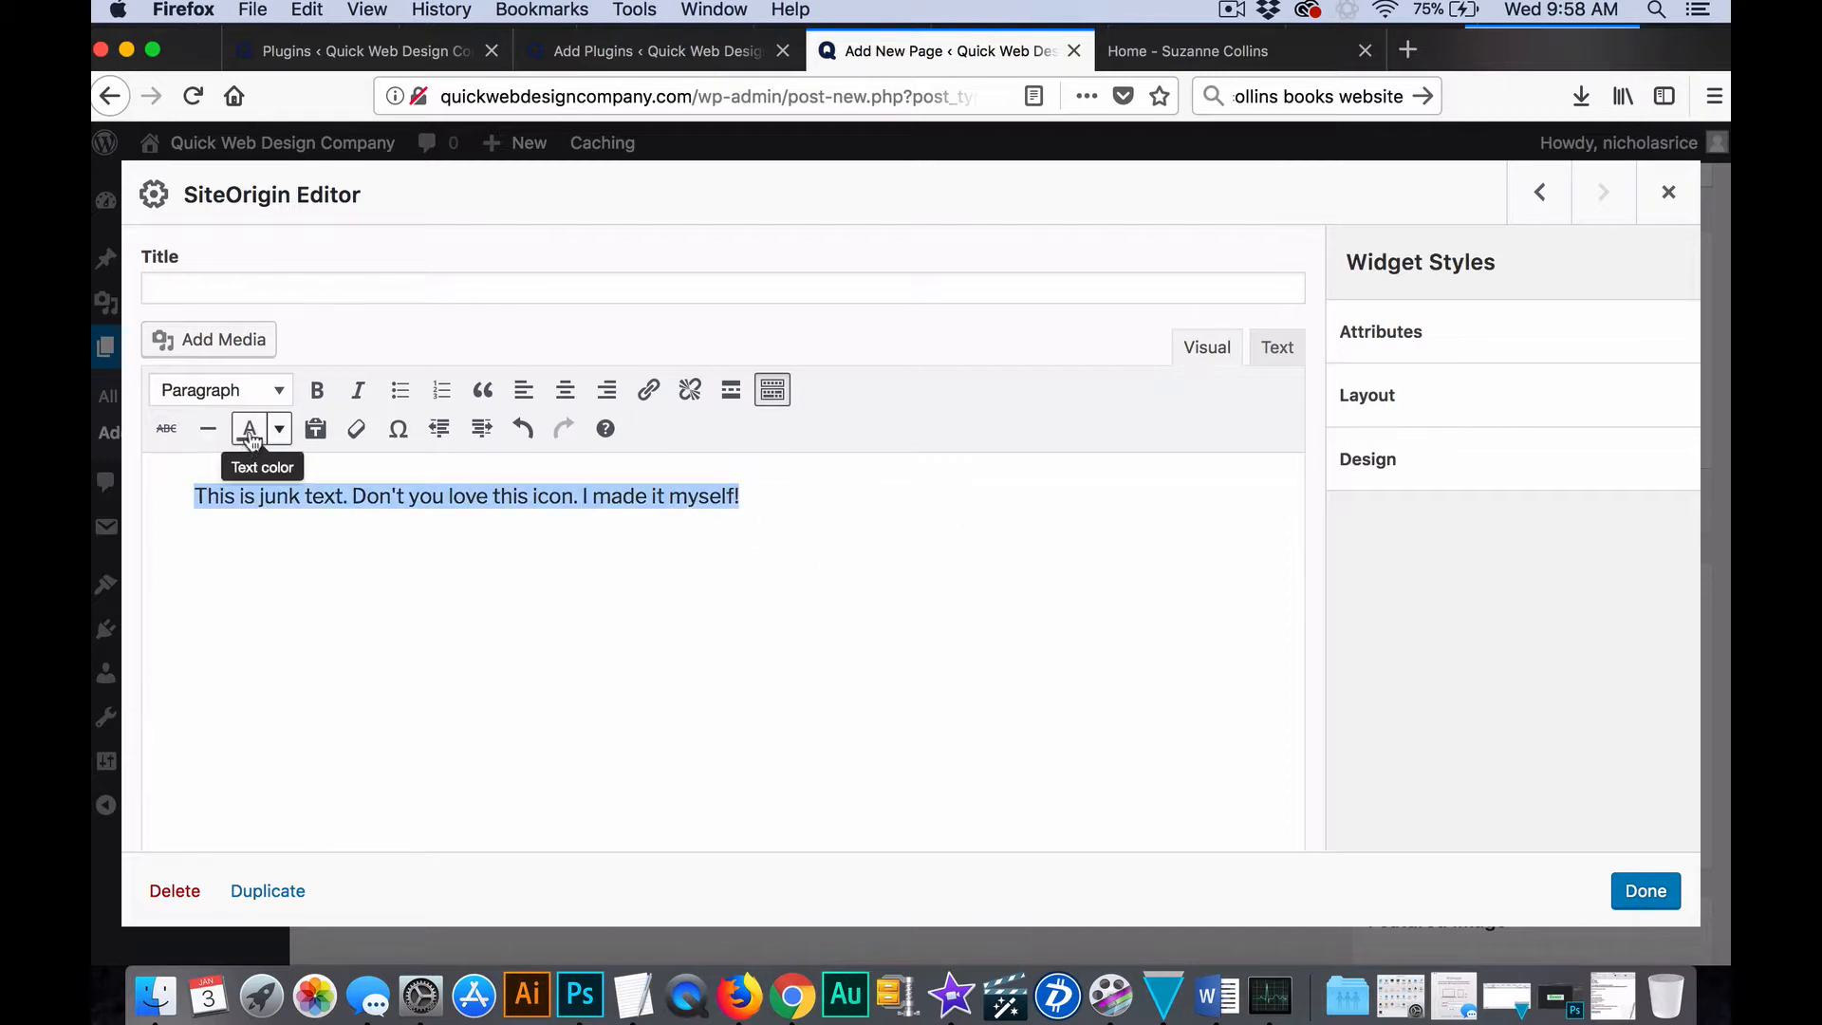
left_click(276, 396)
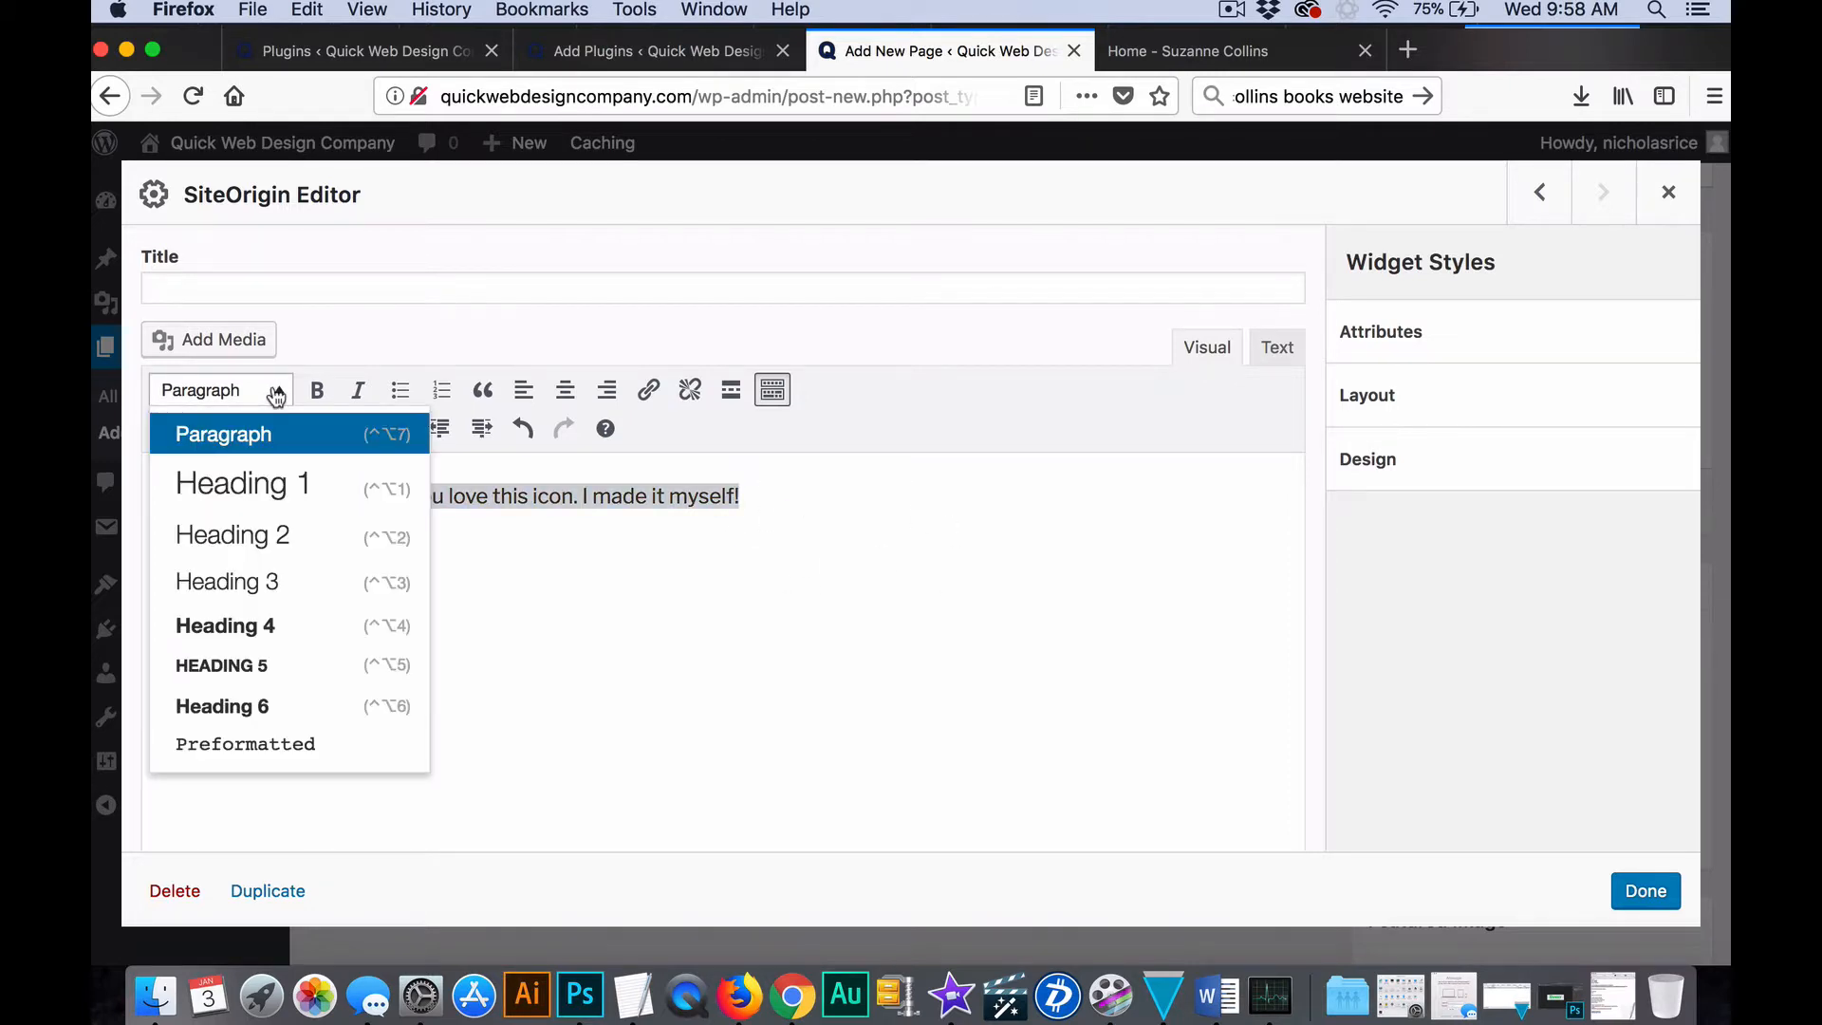
left_click(279, 524)
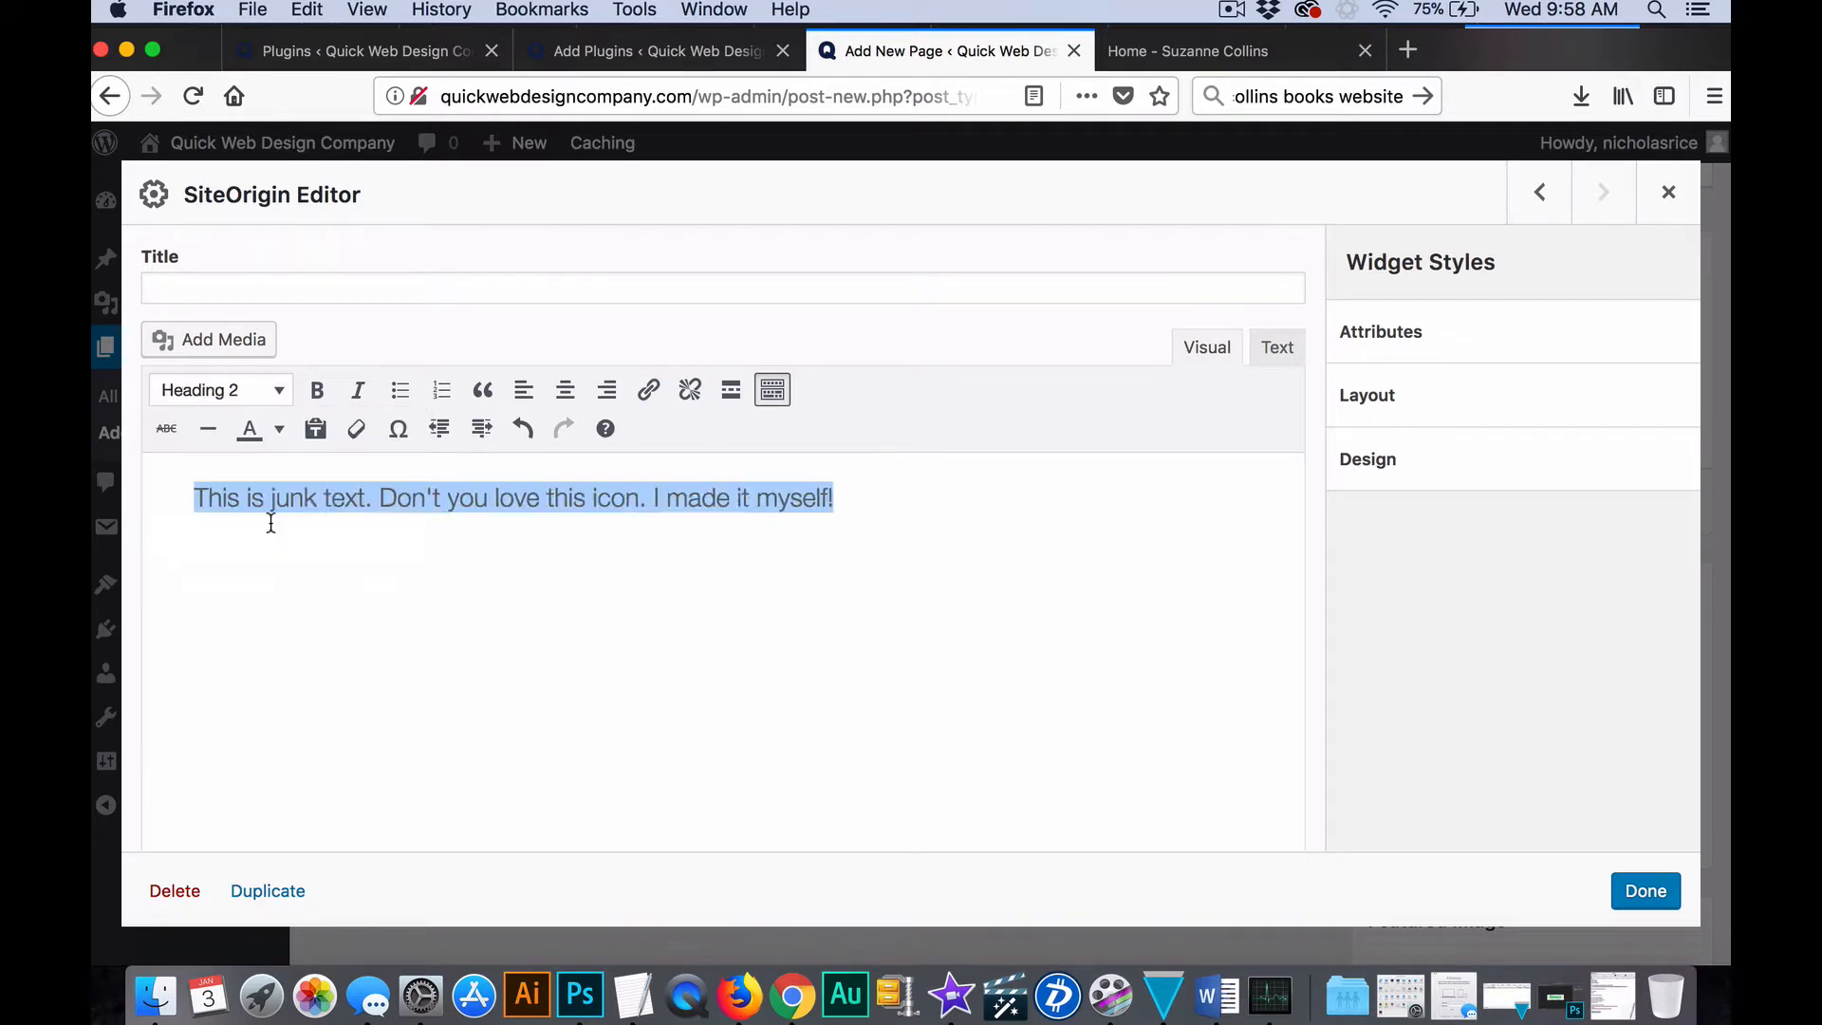
left_click(269, 401)
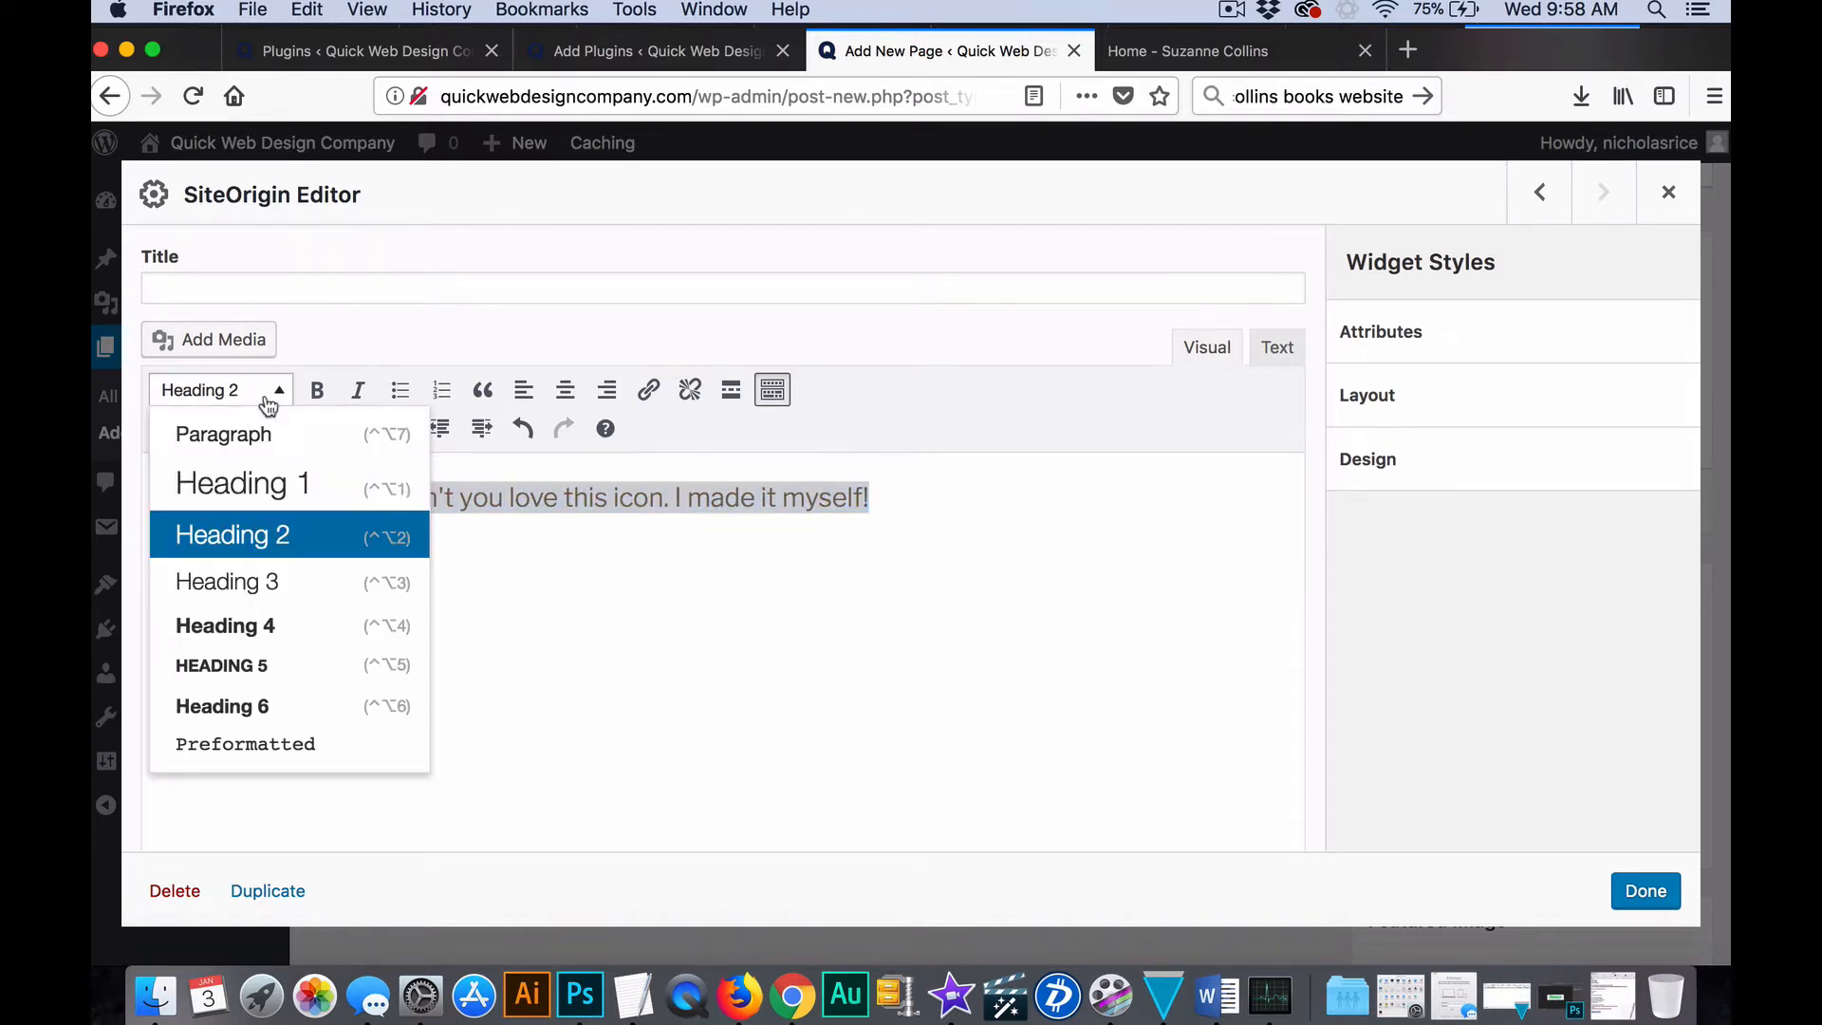
left_click(275, 488)
left_click(1001, 657)
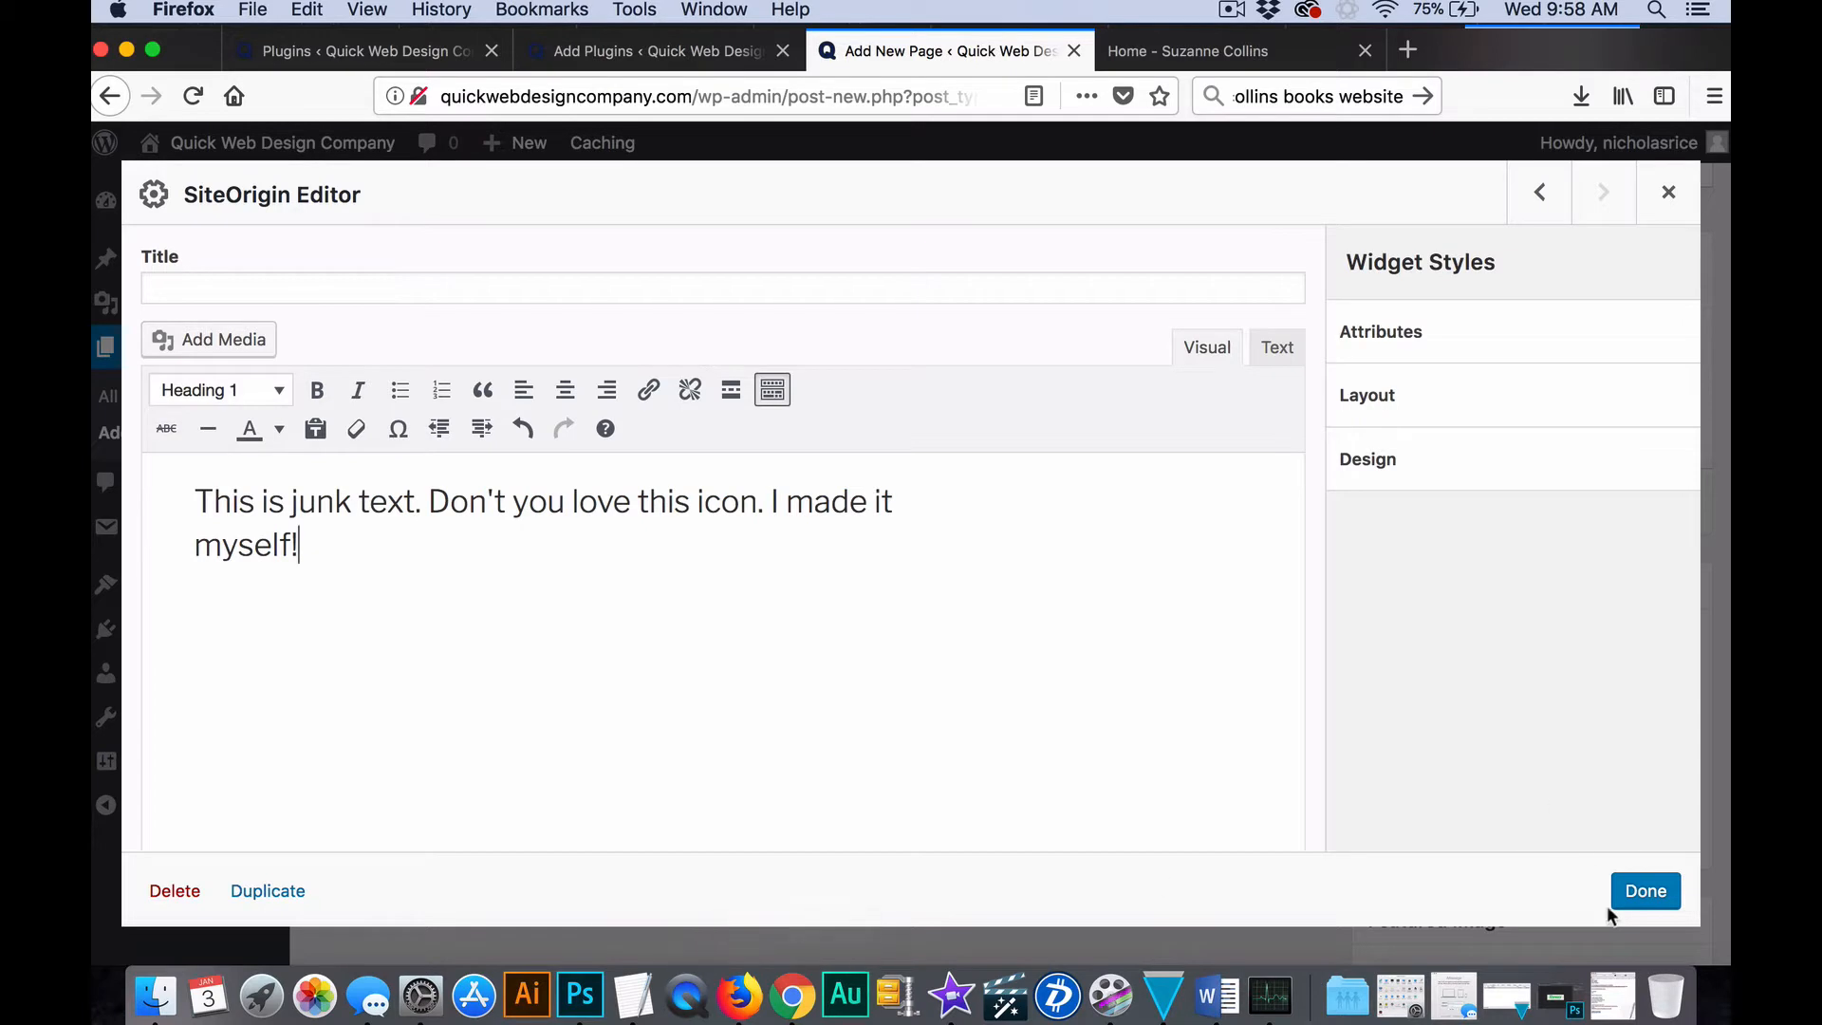
left_click(1643, 890)
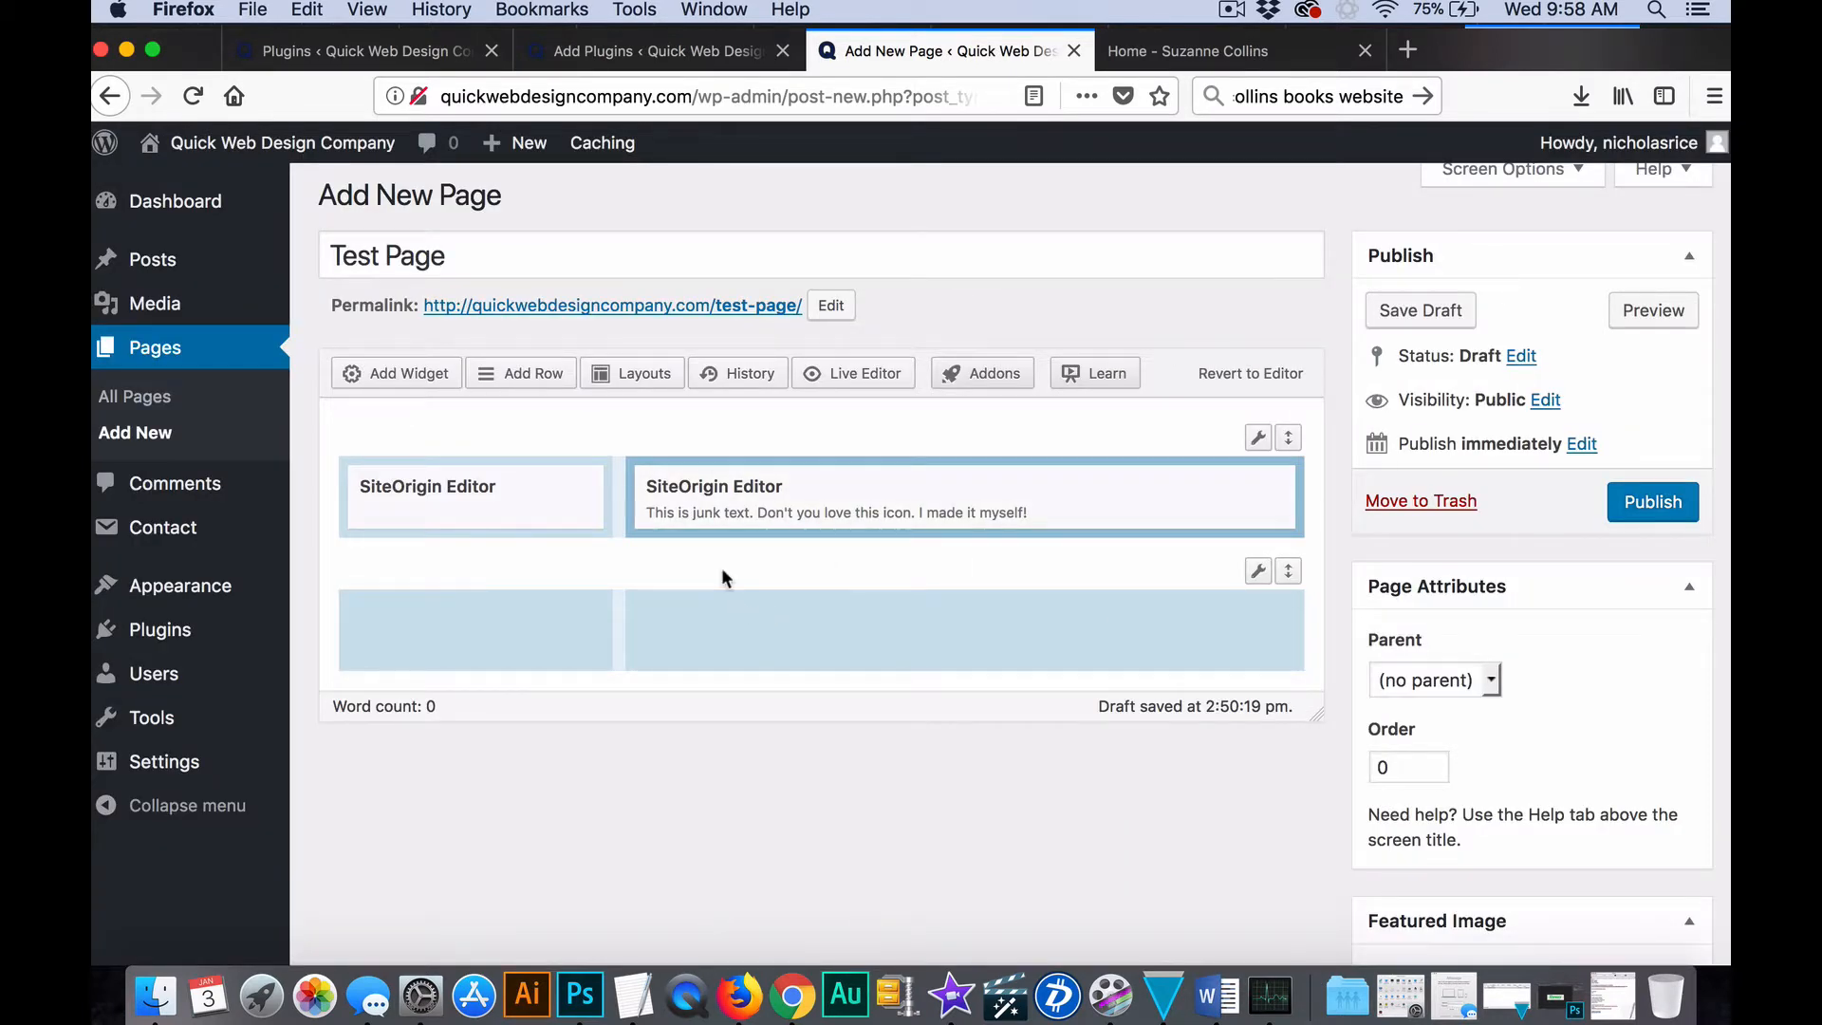
Duplicate the first row's image and text widgets and move the copies into the matching columns of the second row.
mouse_move(446, 498)
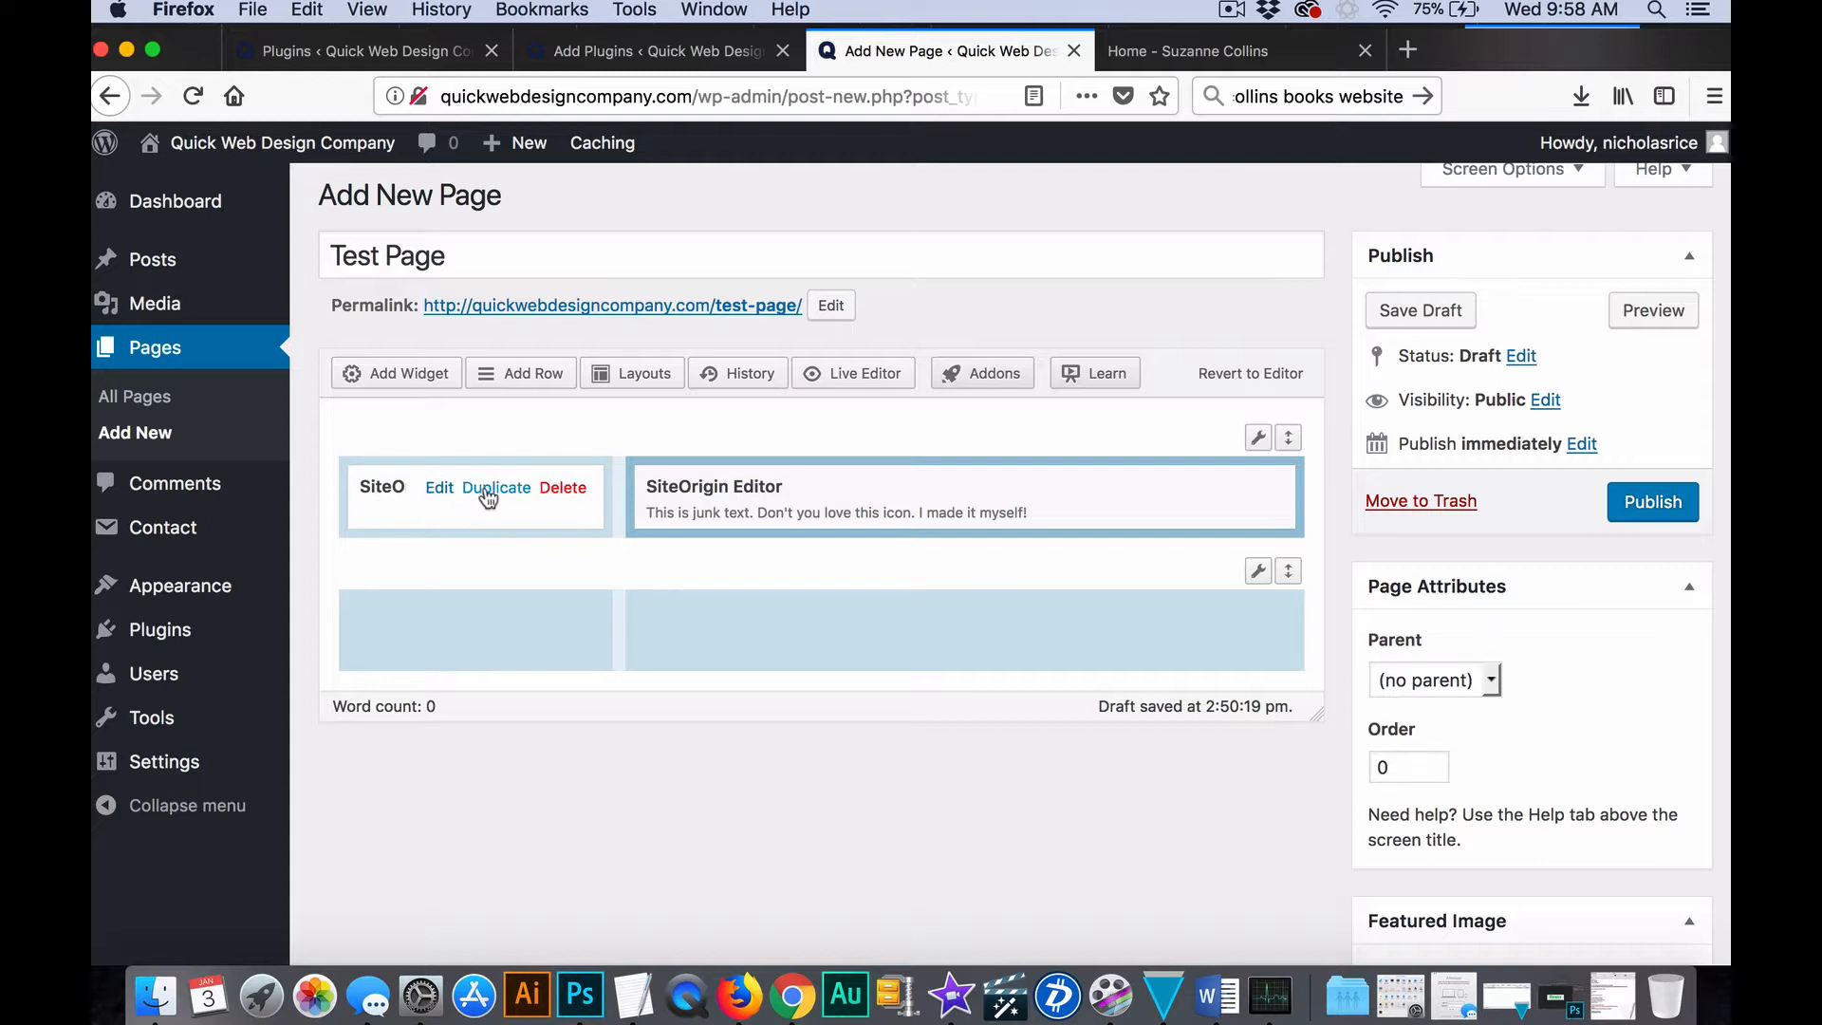
left_click(488, 498)
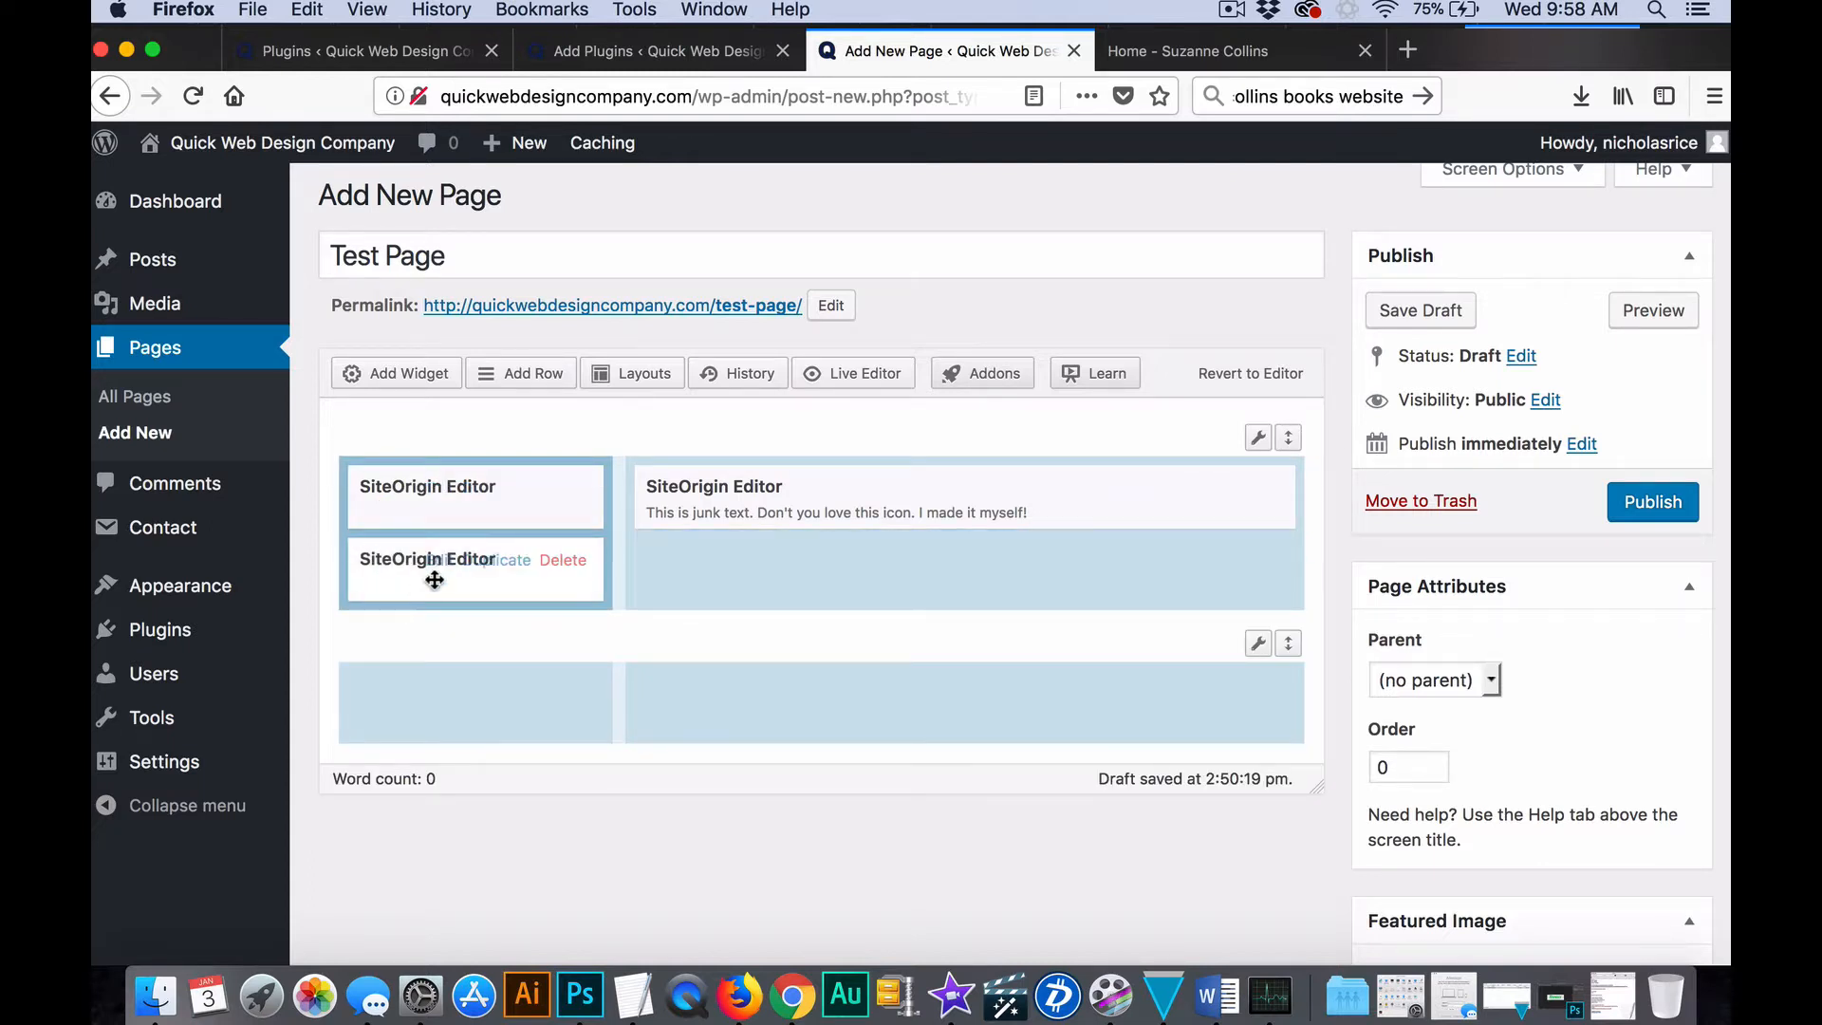
left_click_drag(435, 582, 447, 648)
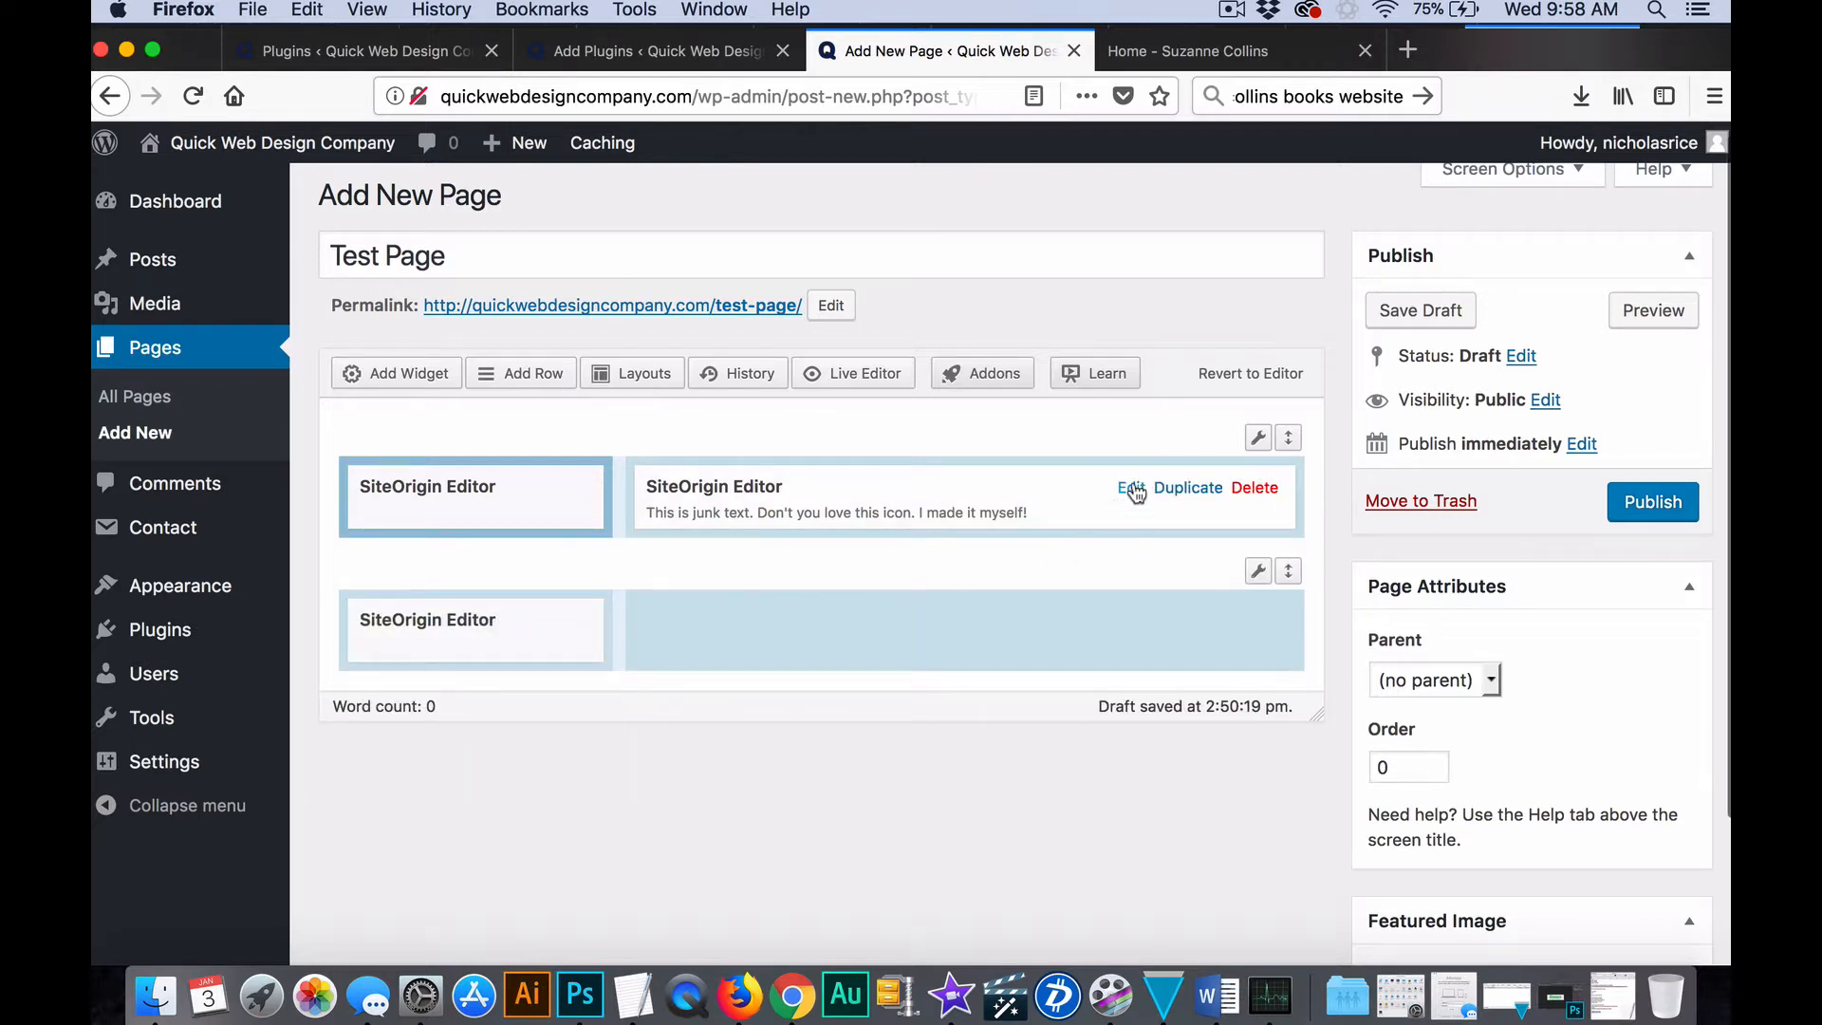
left_click(1209, 497)
left_click_drag(1053, 575, 1050, 692)
Change the second row's column ratio direction to Left to Right and finish editing the row.
mouse_move(1259, 575)
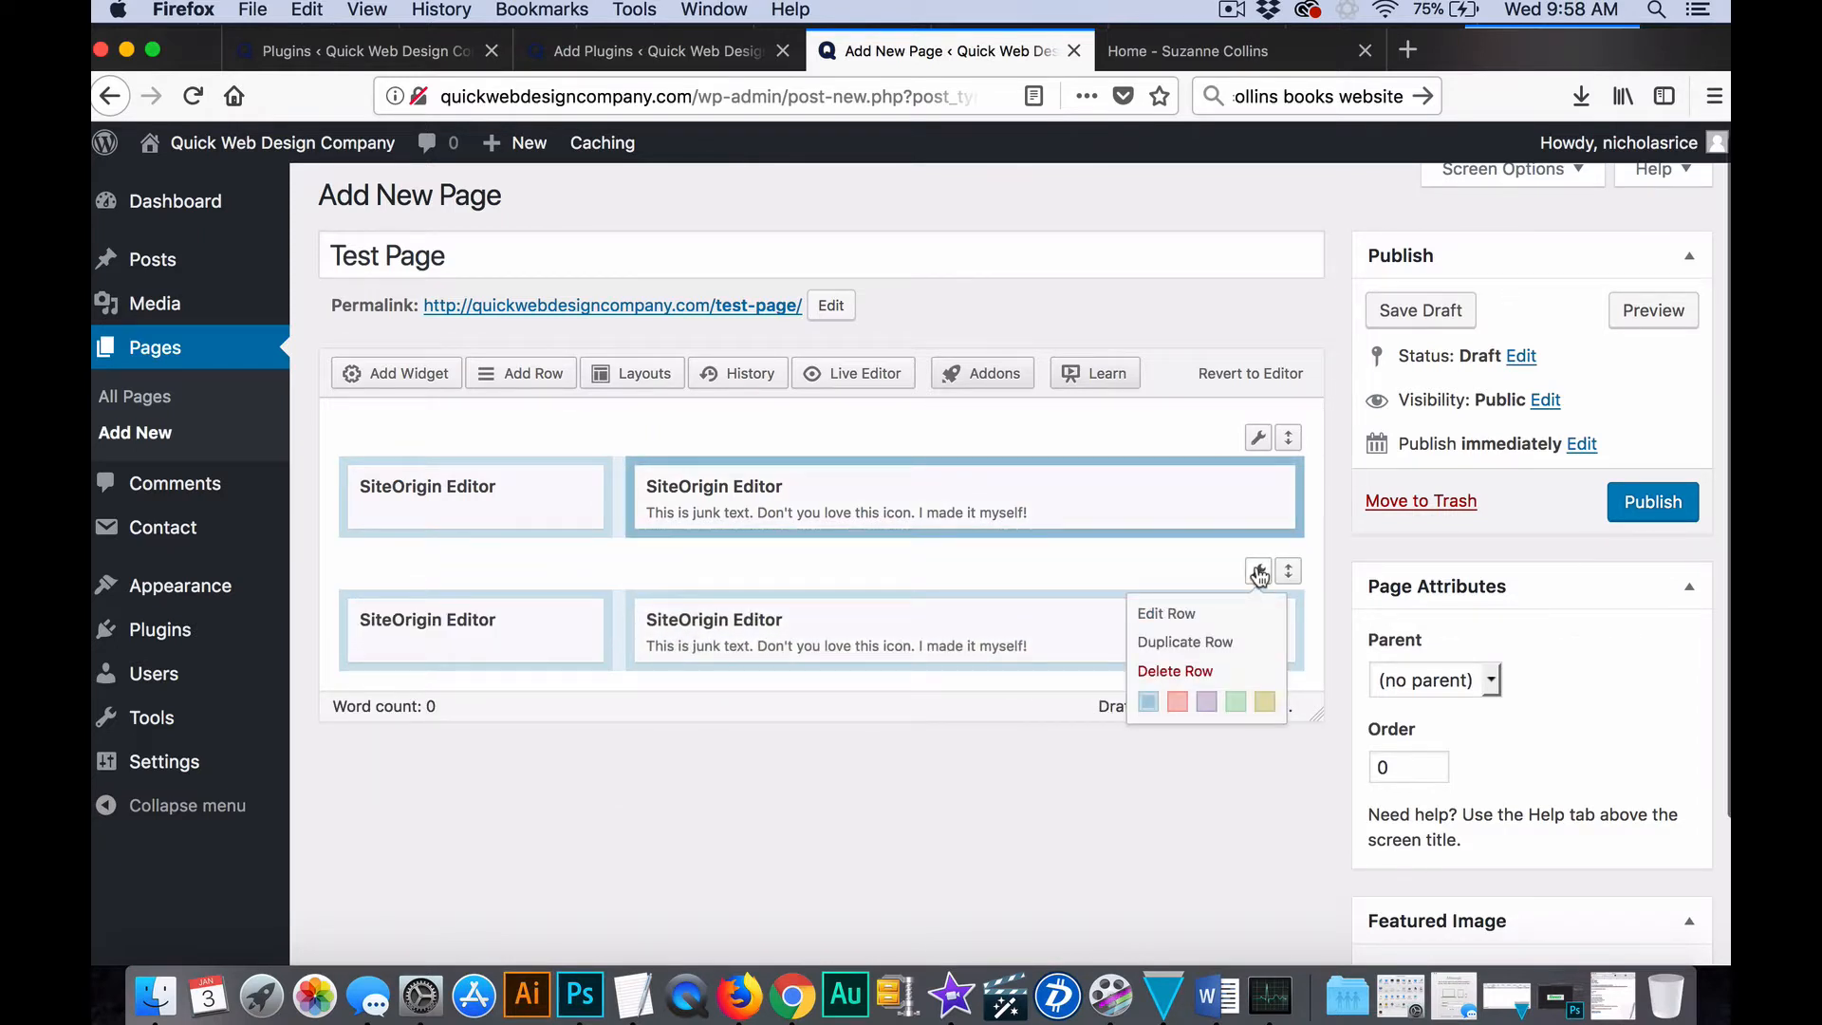
left_click(1193, 624)
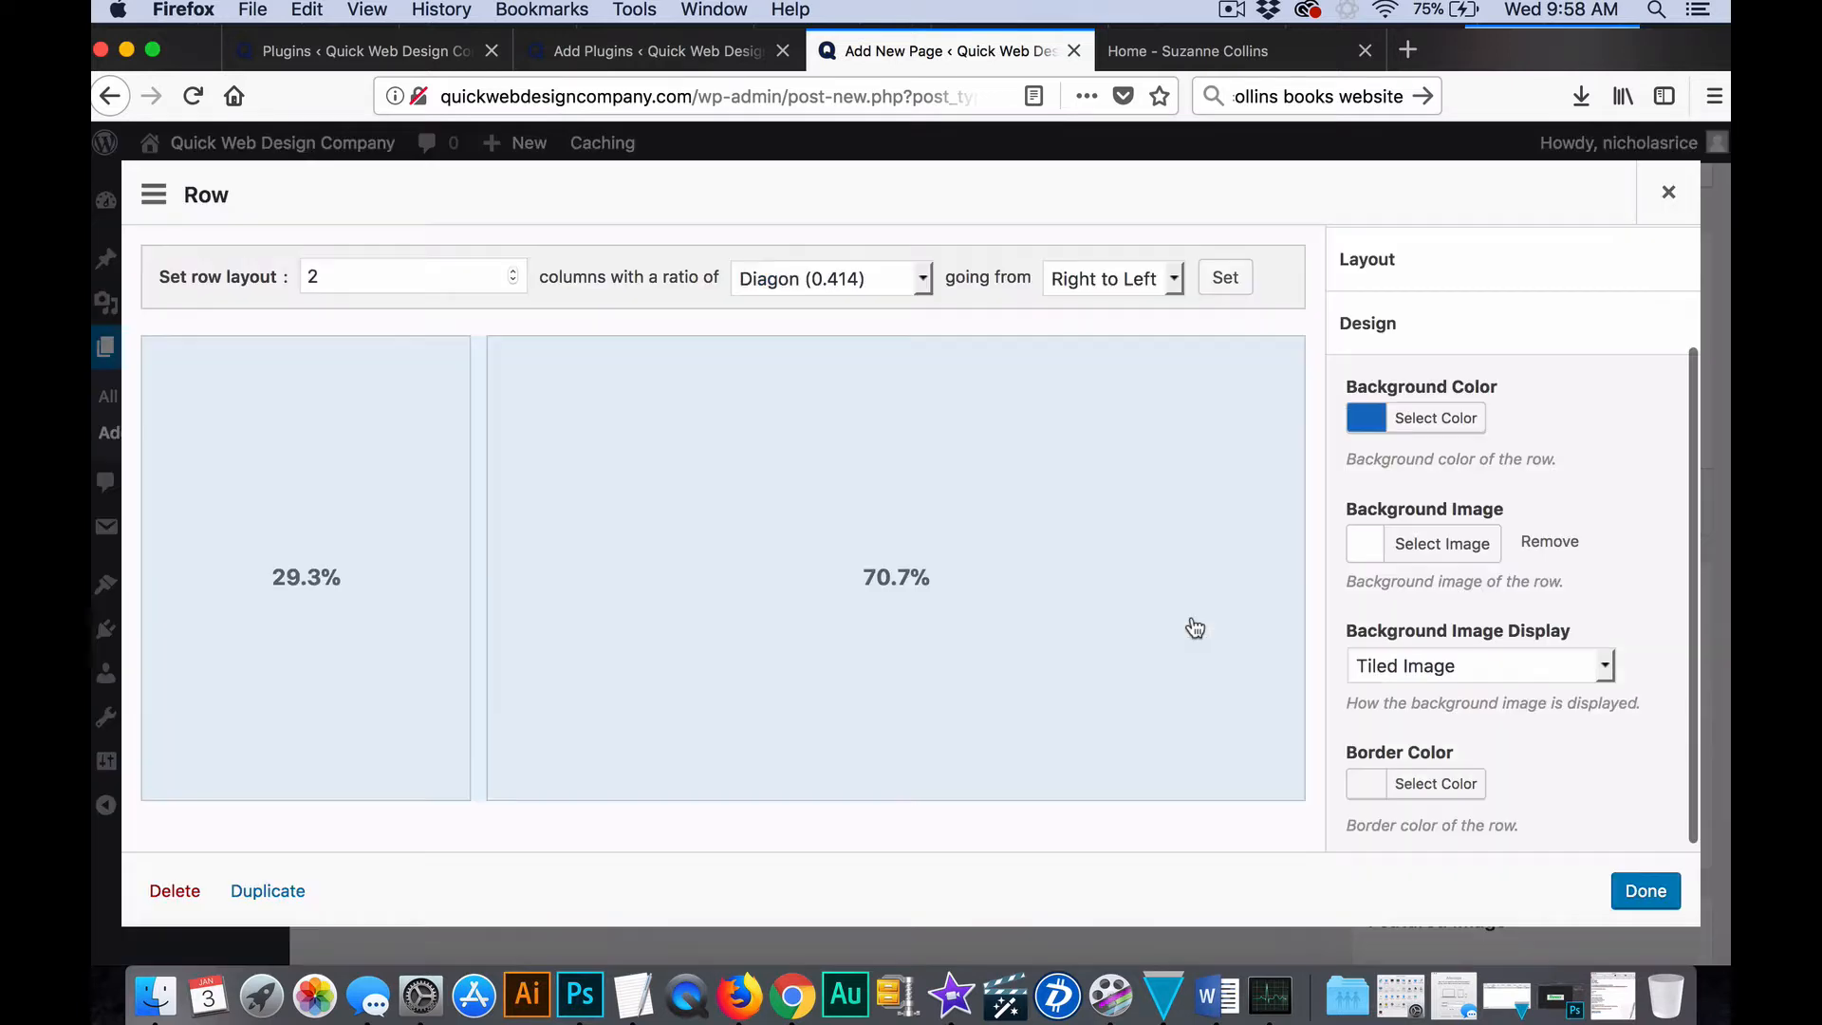
left_click(1175, 279)
left_click(1148, 251)
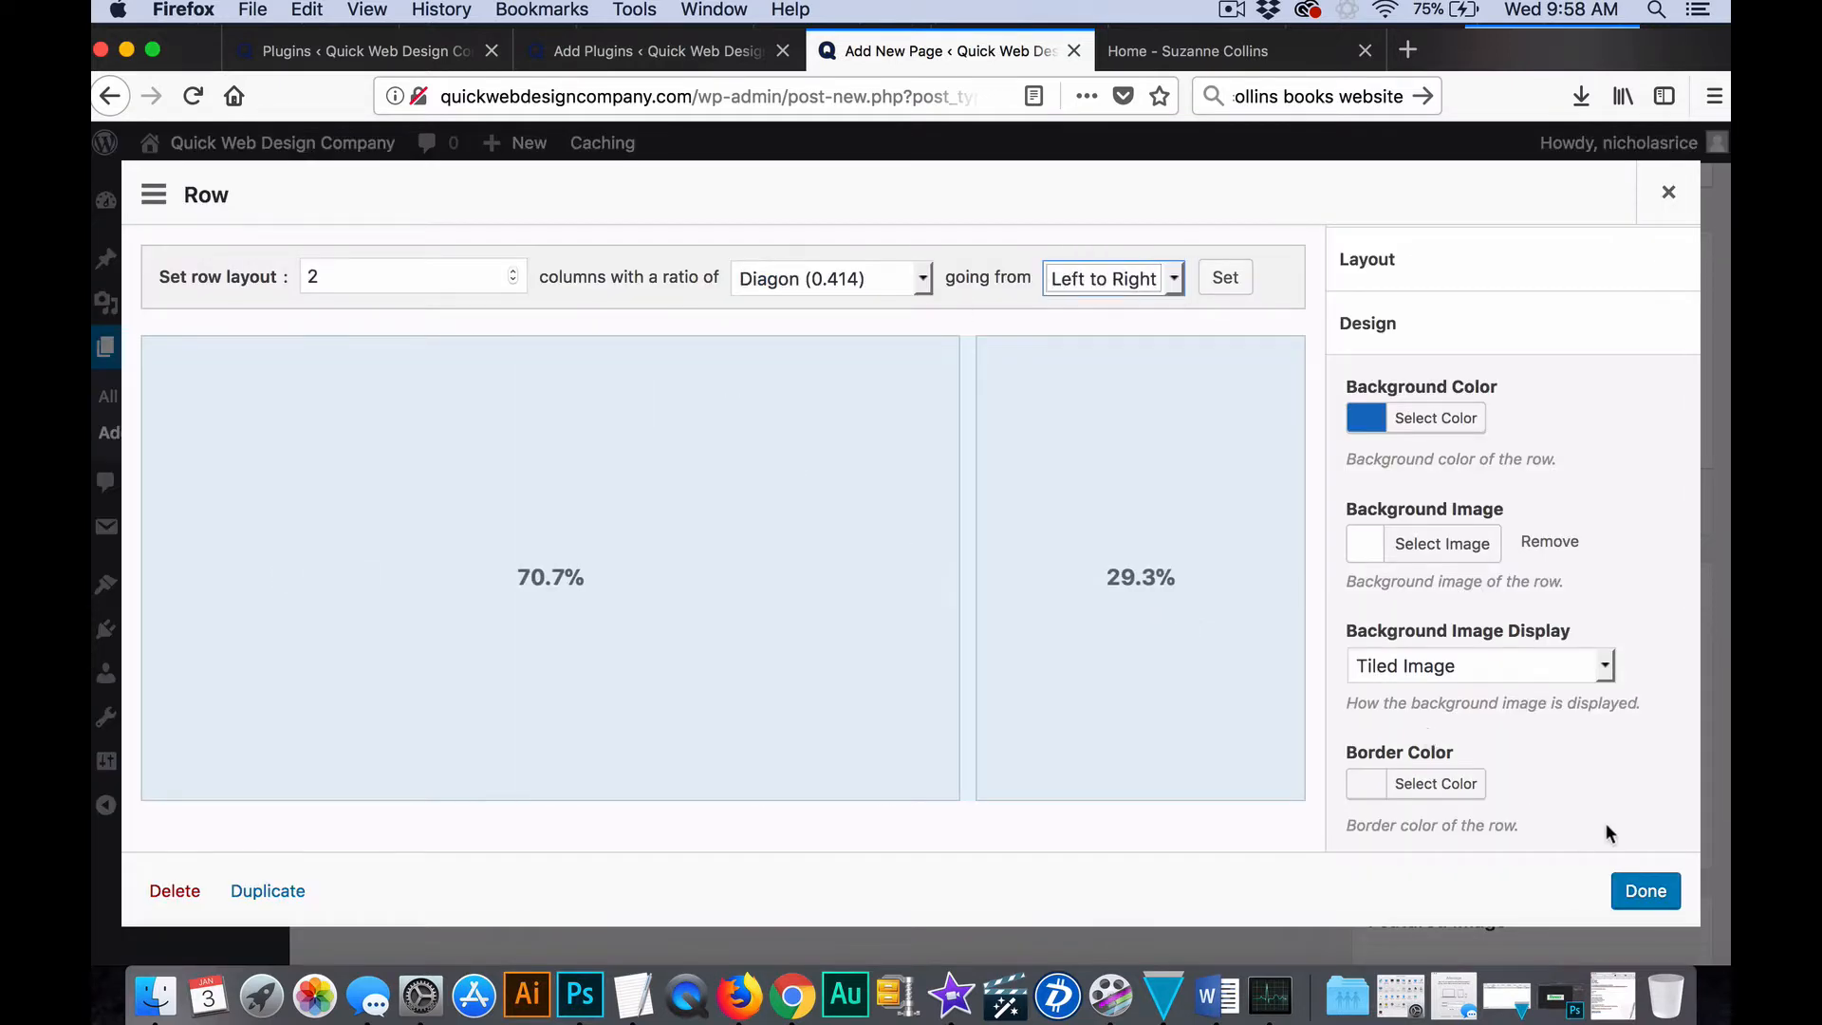
left_click(1642, 892)
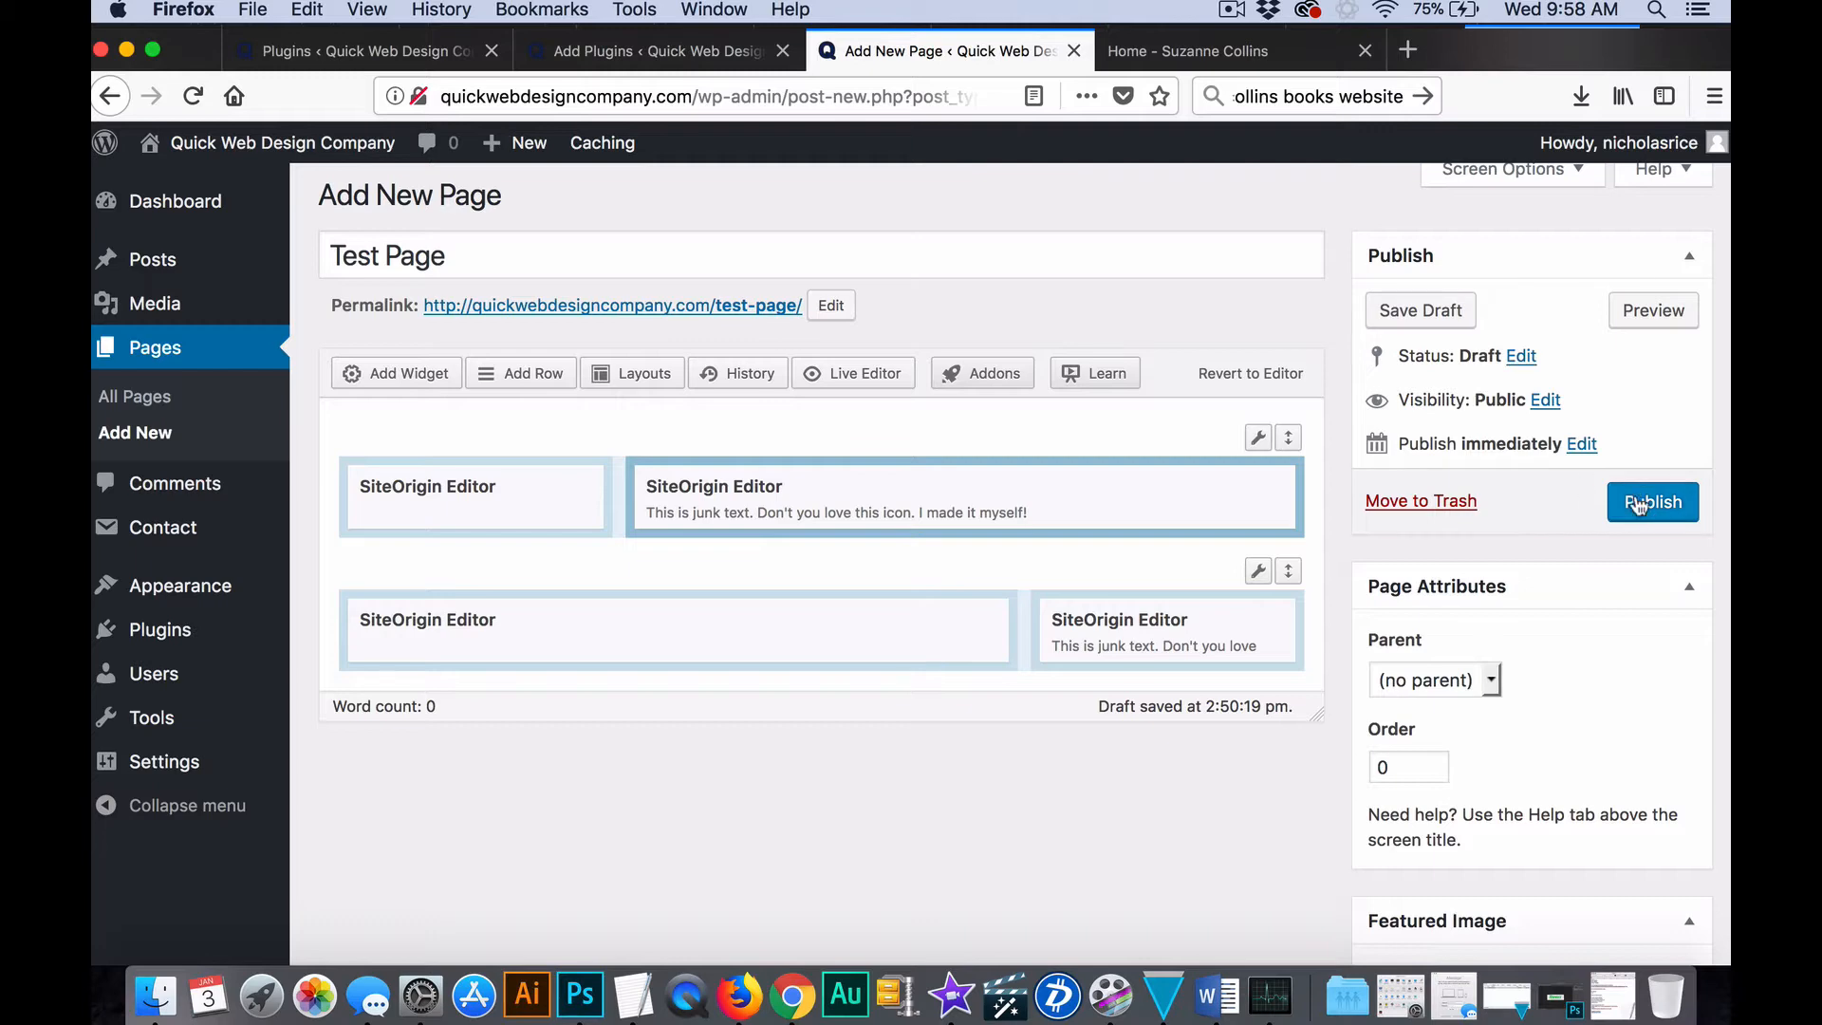
Save the Test Page as a draft and preview both coloured rows.
left_click(1442, 309)
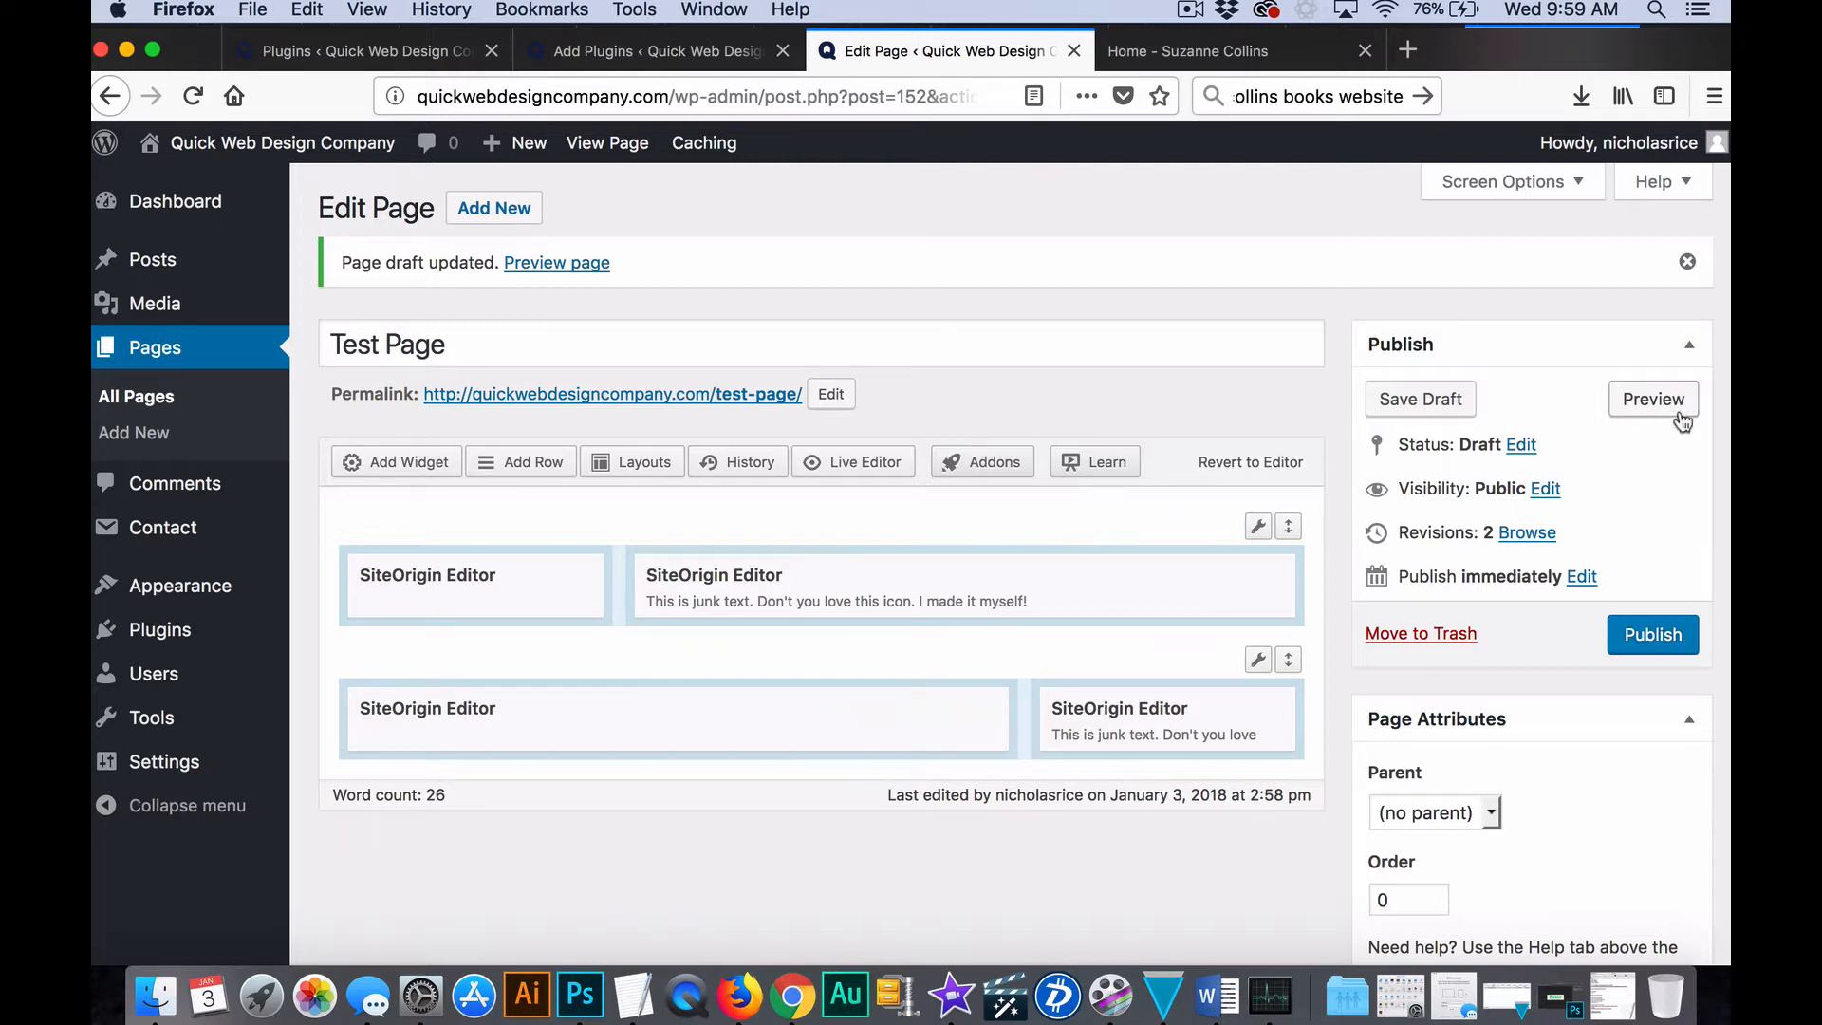
left_click(1654, 400)
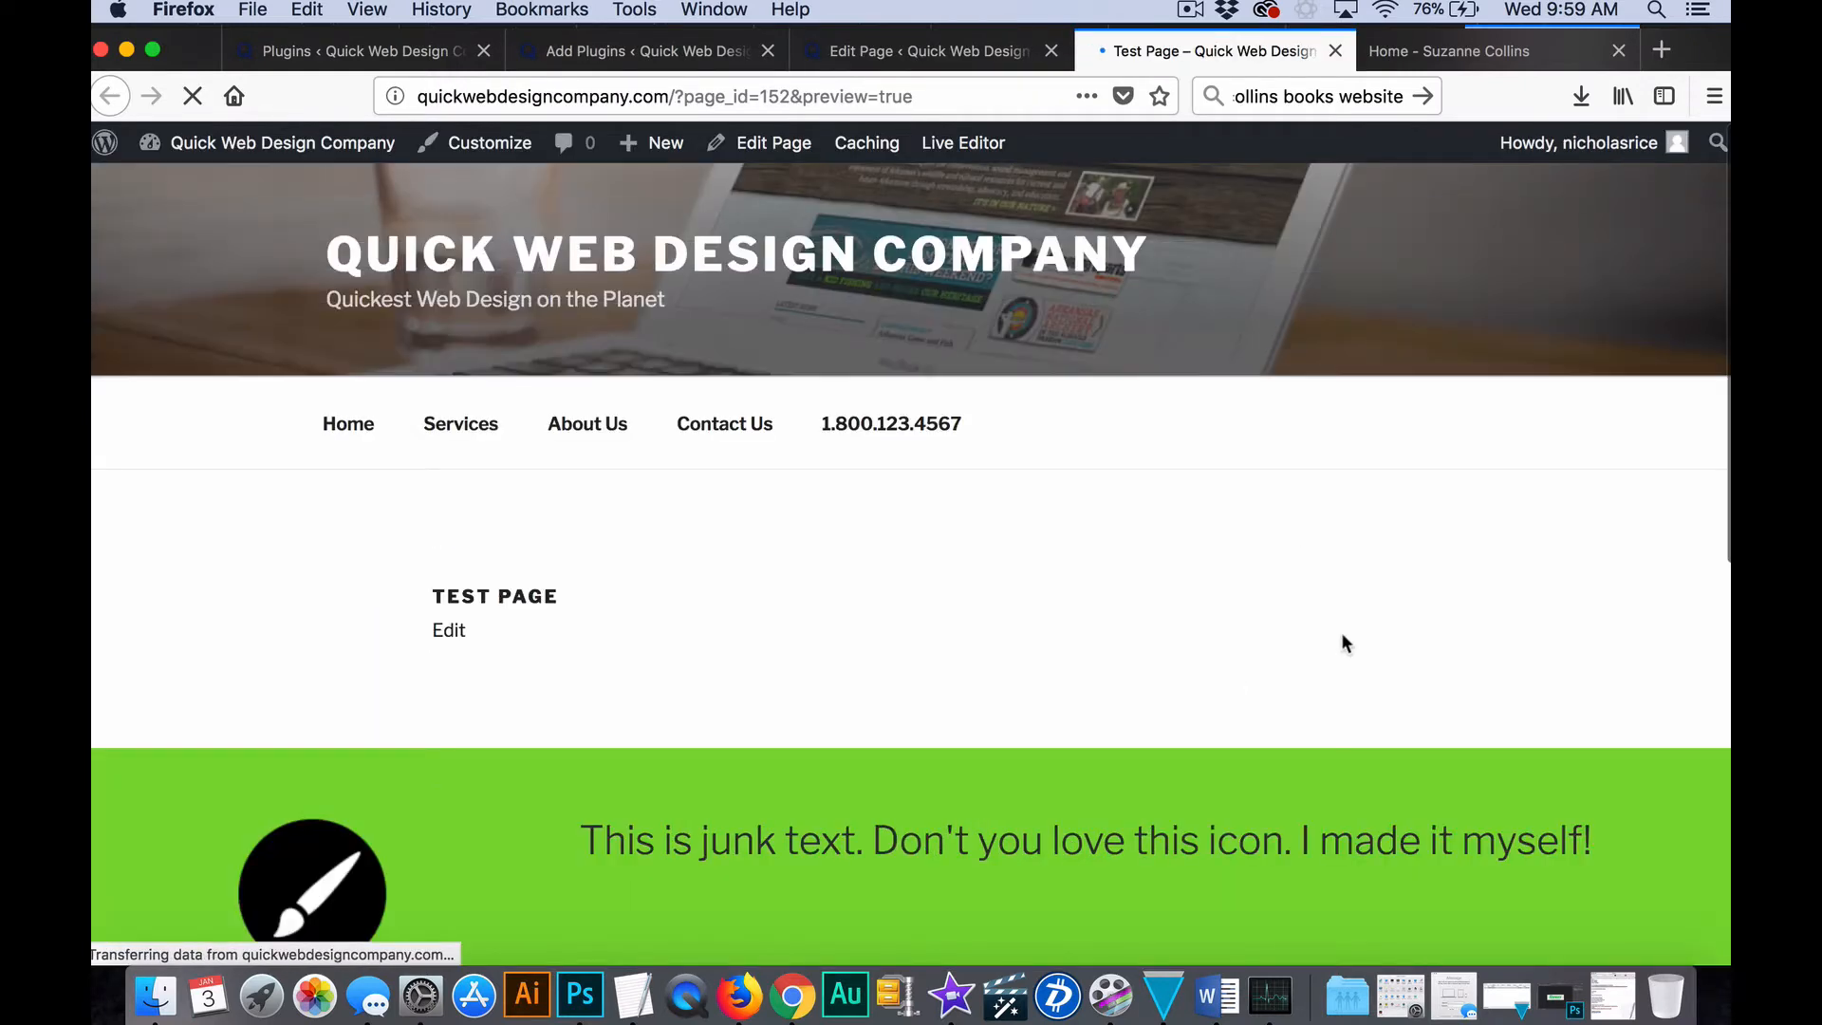
scroll(1342, 634, "down", 3)
scroll(1343, 634, "down", 3)
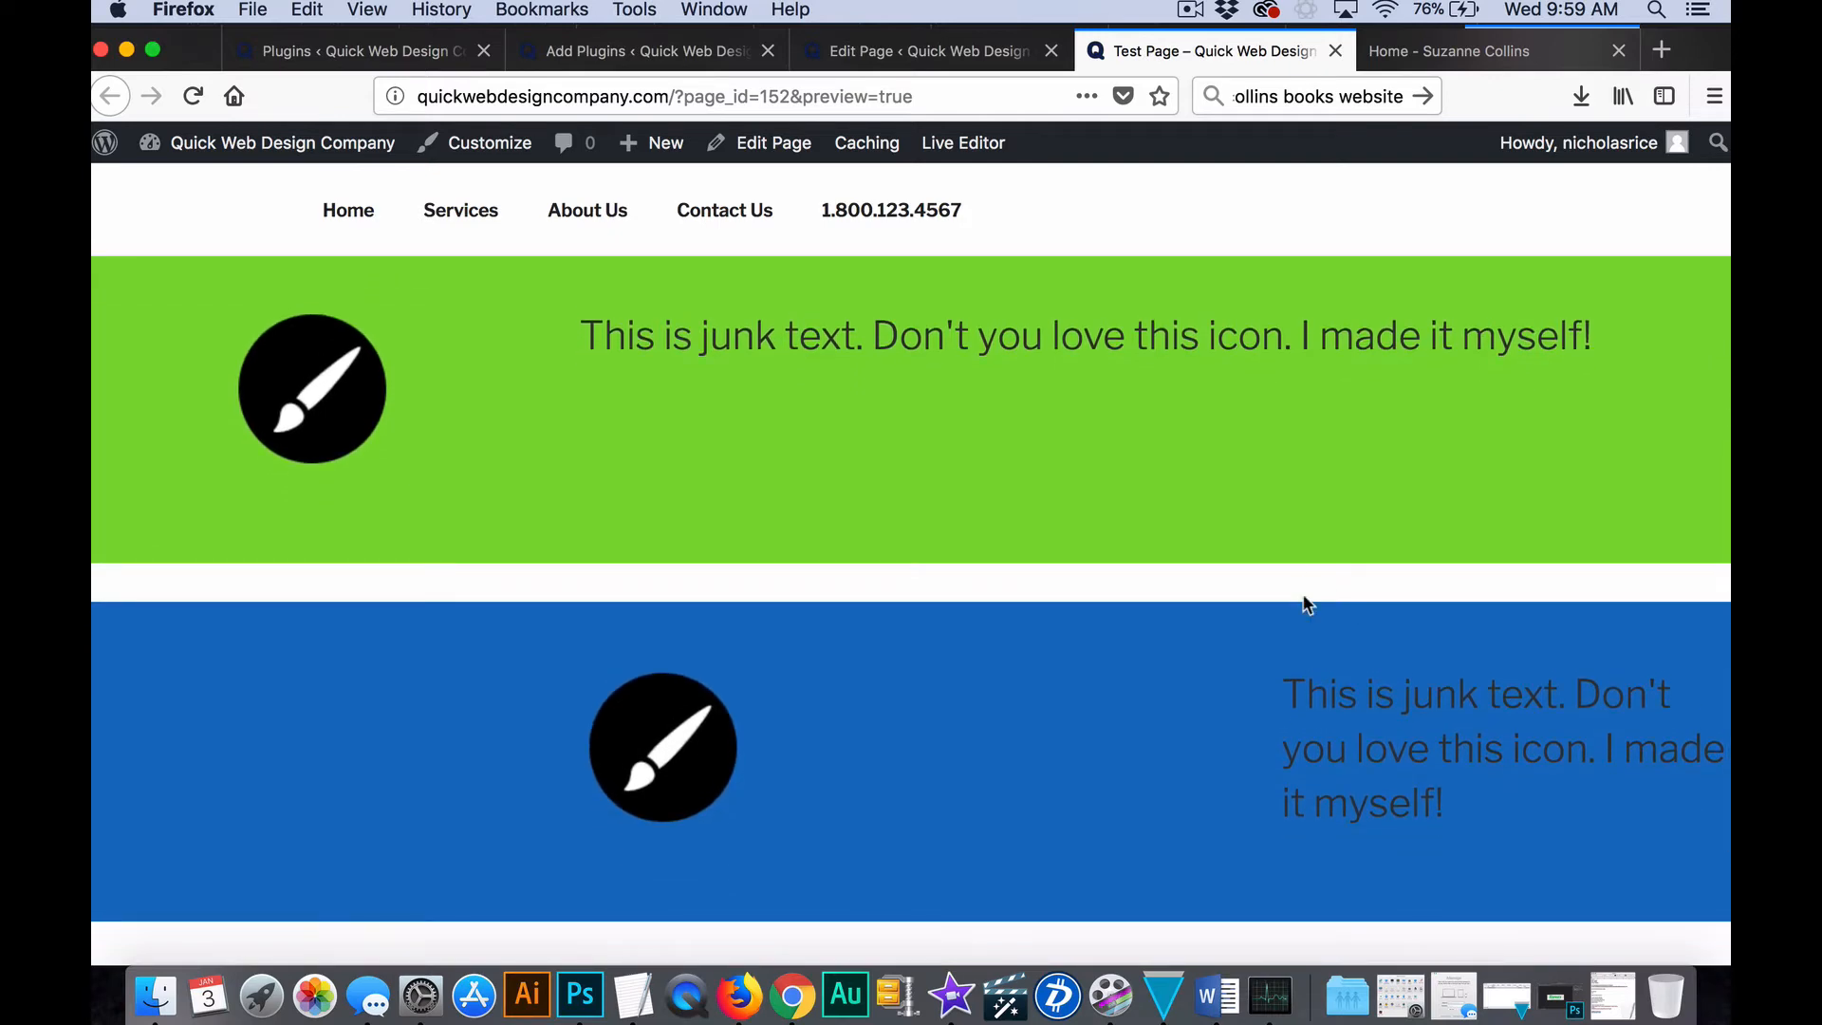
scroll(1364, 706, "down", 2)
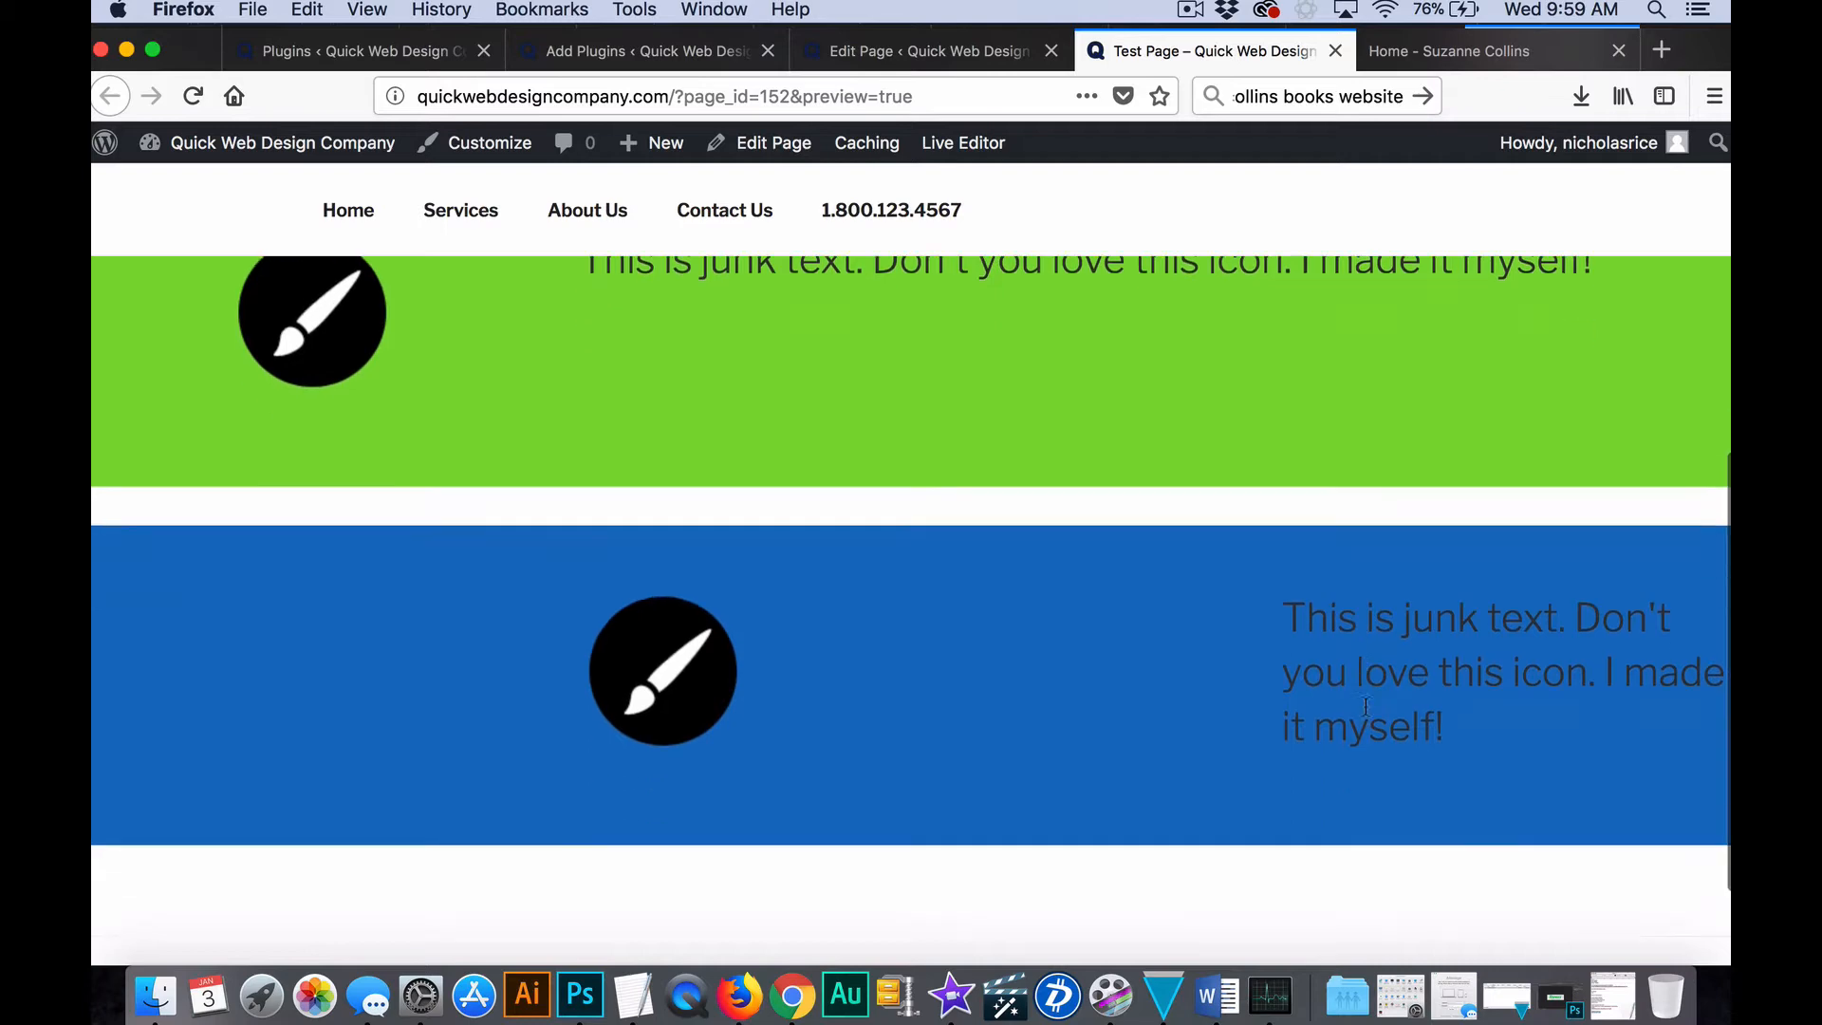
scroll(1367, 708, "up", 2)
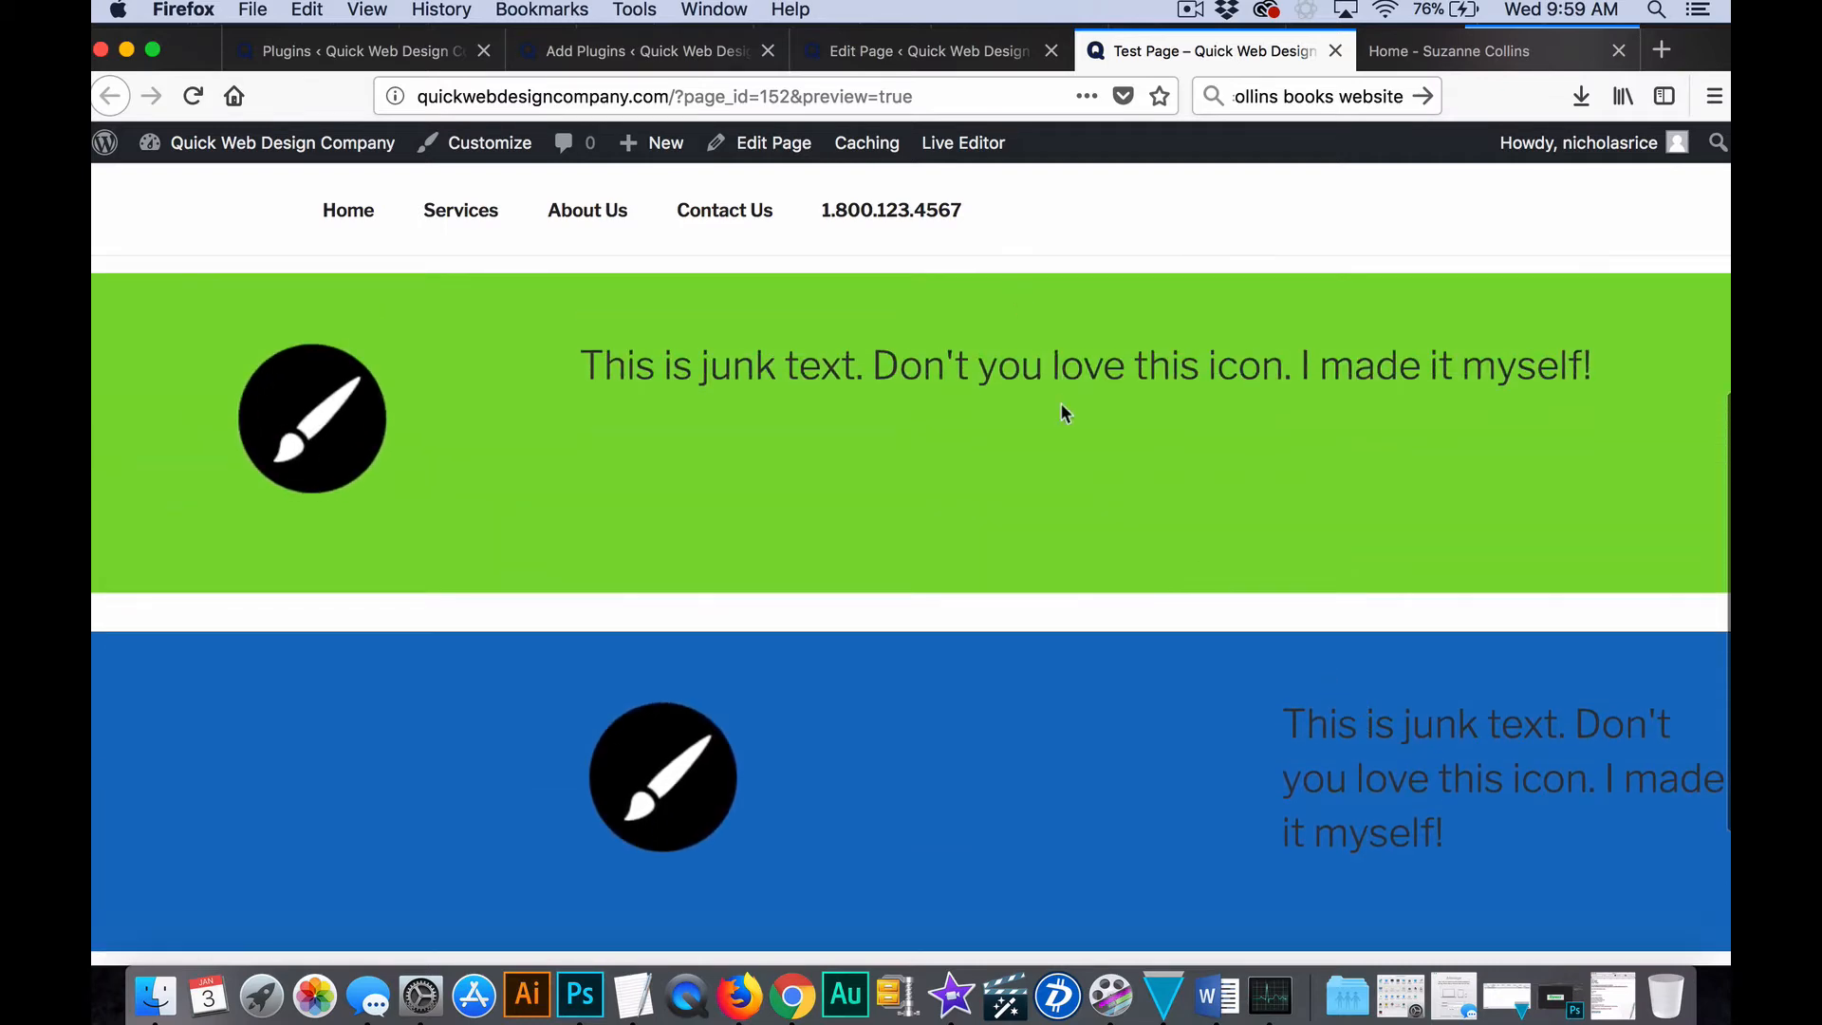
Swap the second row's widgets, placing the text in the wide column and the image in the narrow one, and preview the page.
left_click(900, 50)
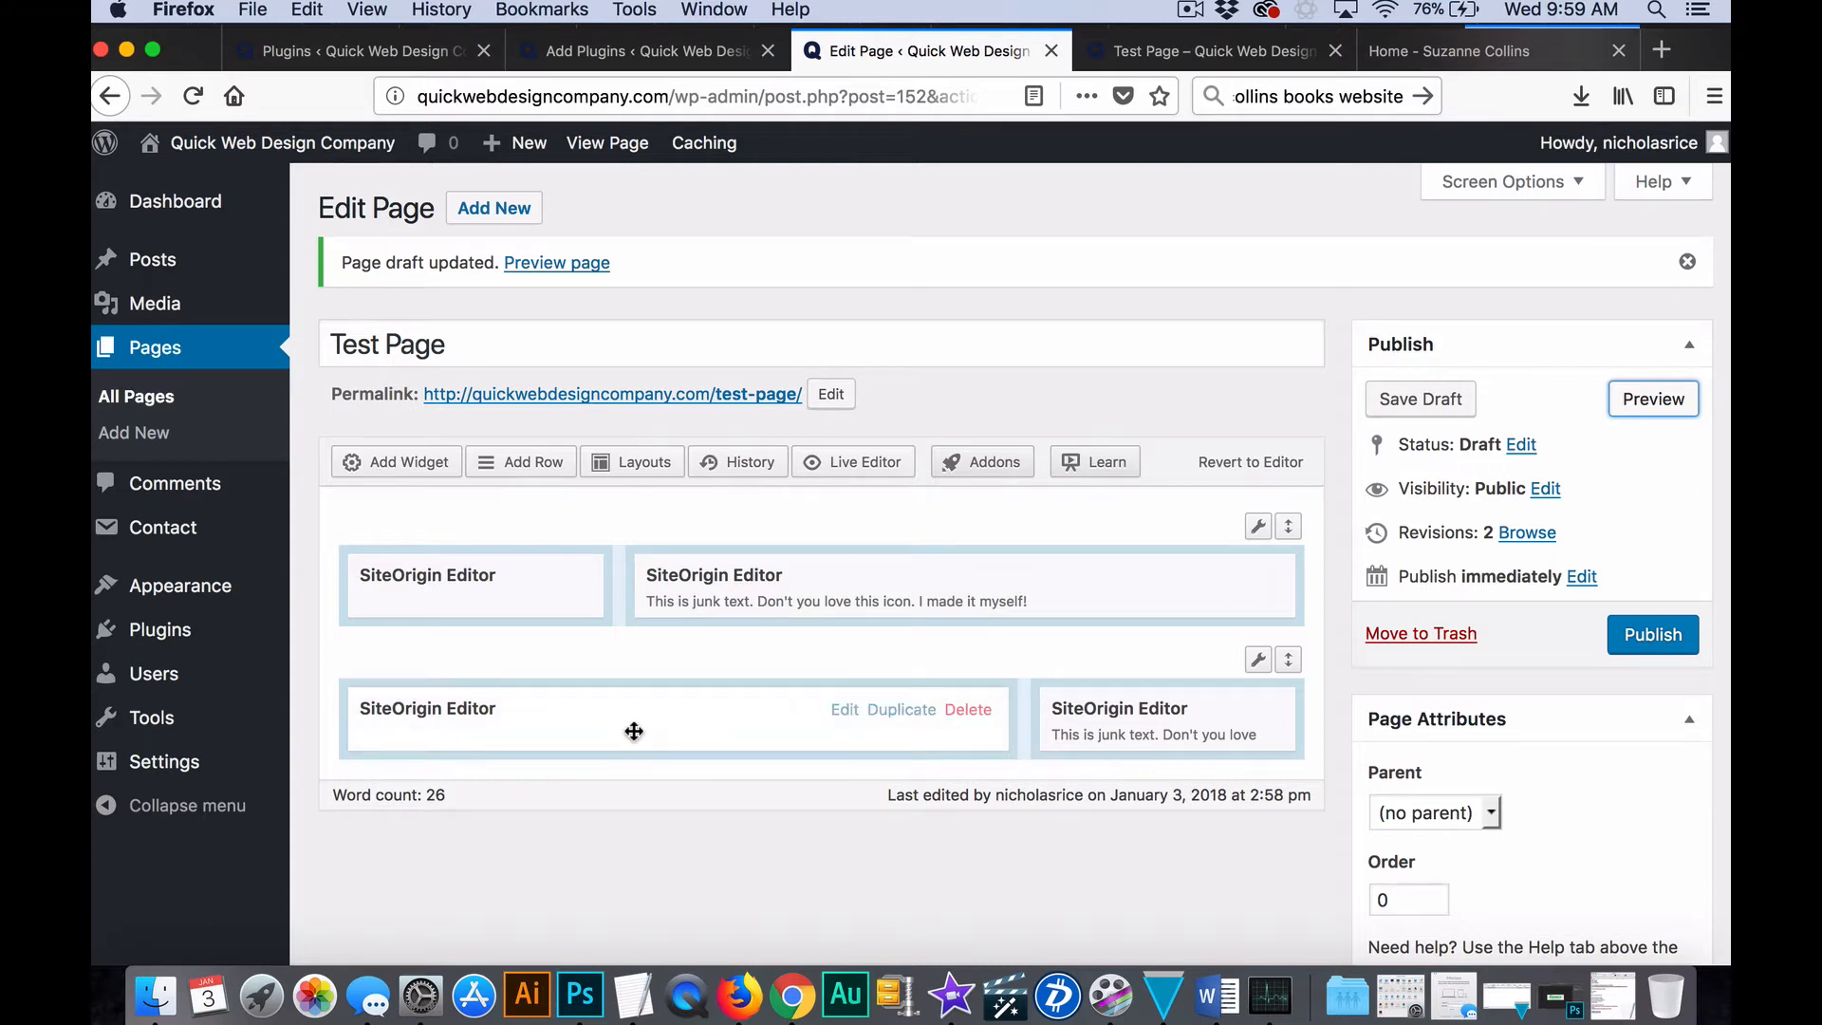
left_click_drag(637, 730, 561, 736)
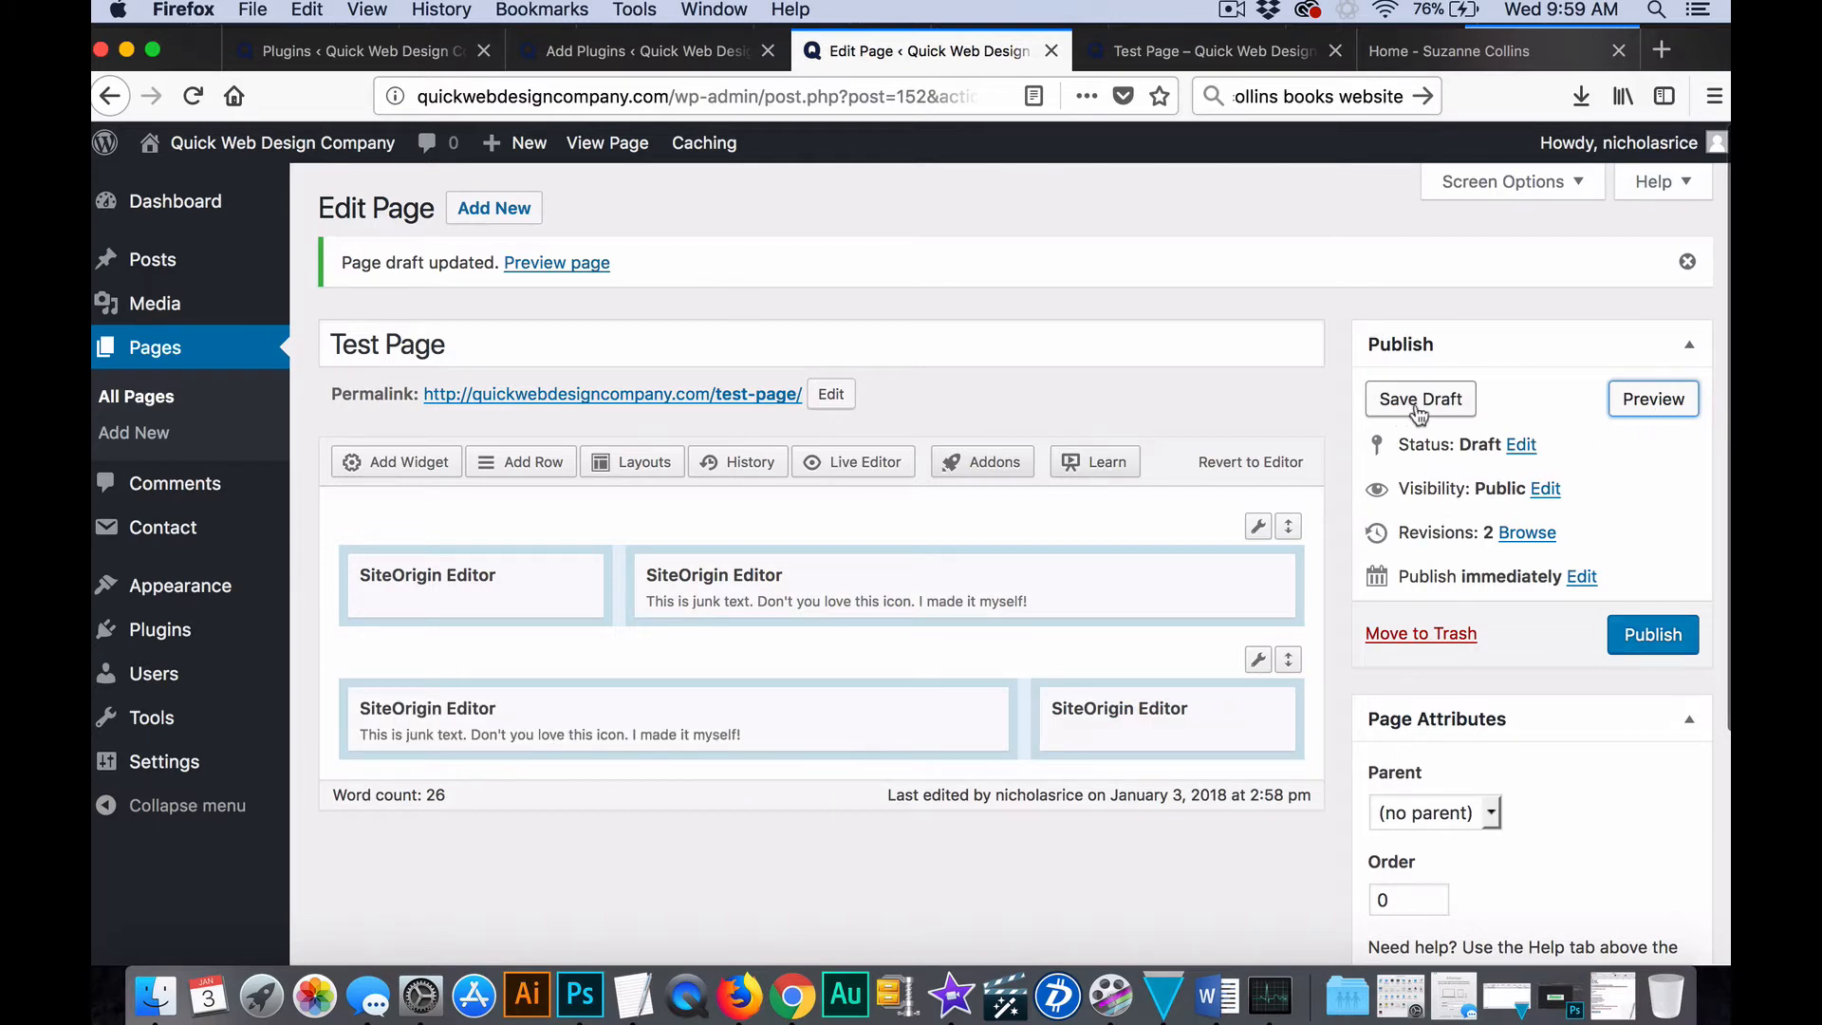
left_click(1673, 402)
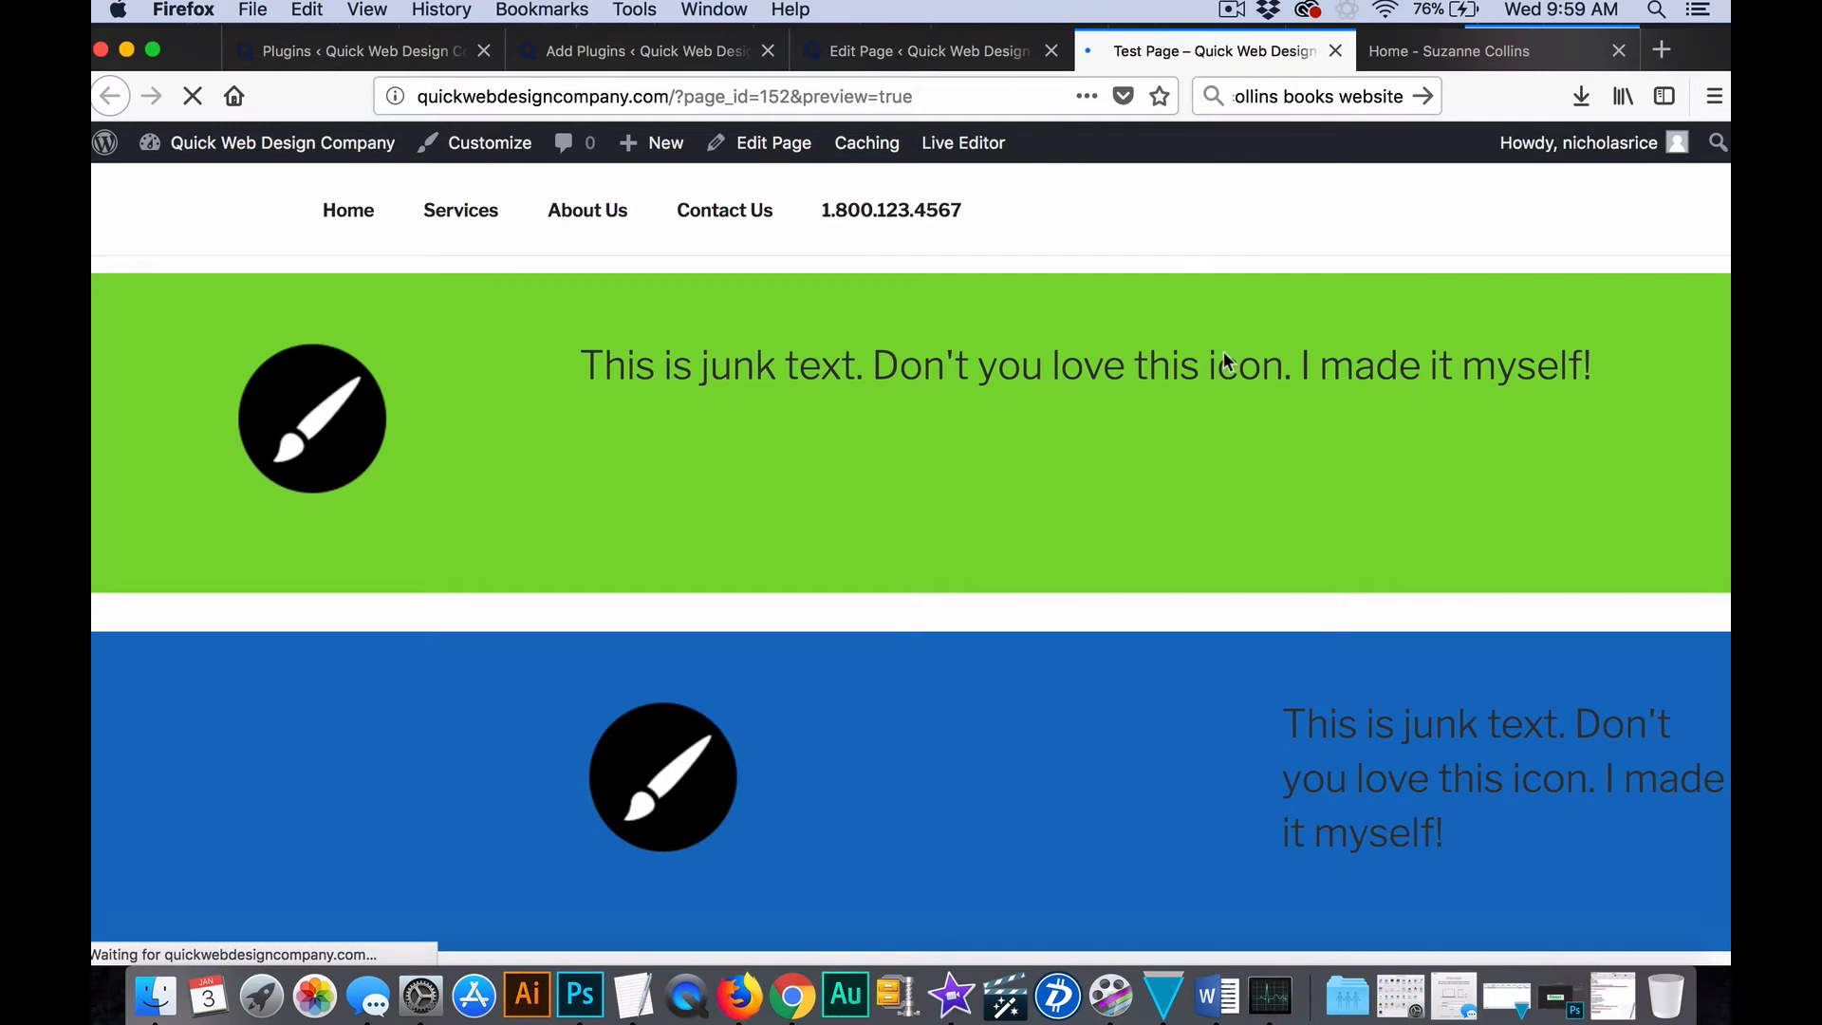
scroll(1211, 624, "down", 10)
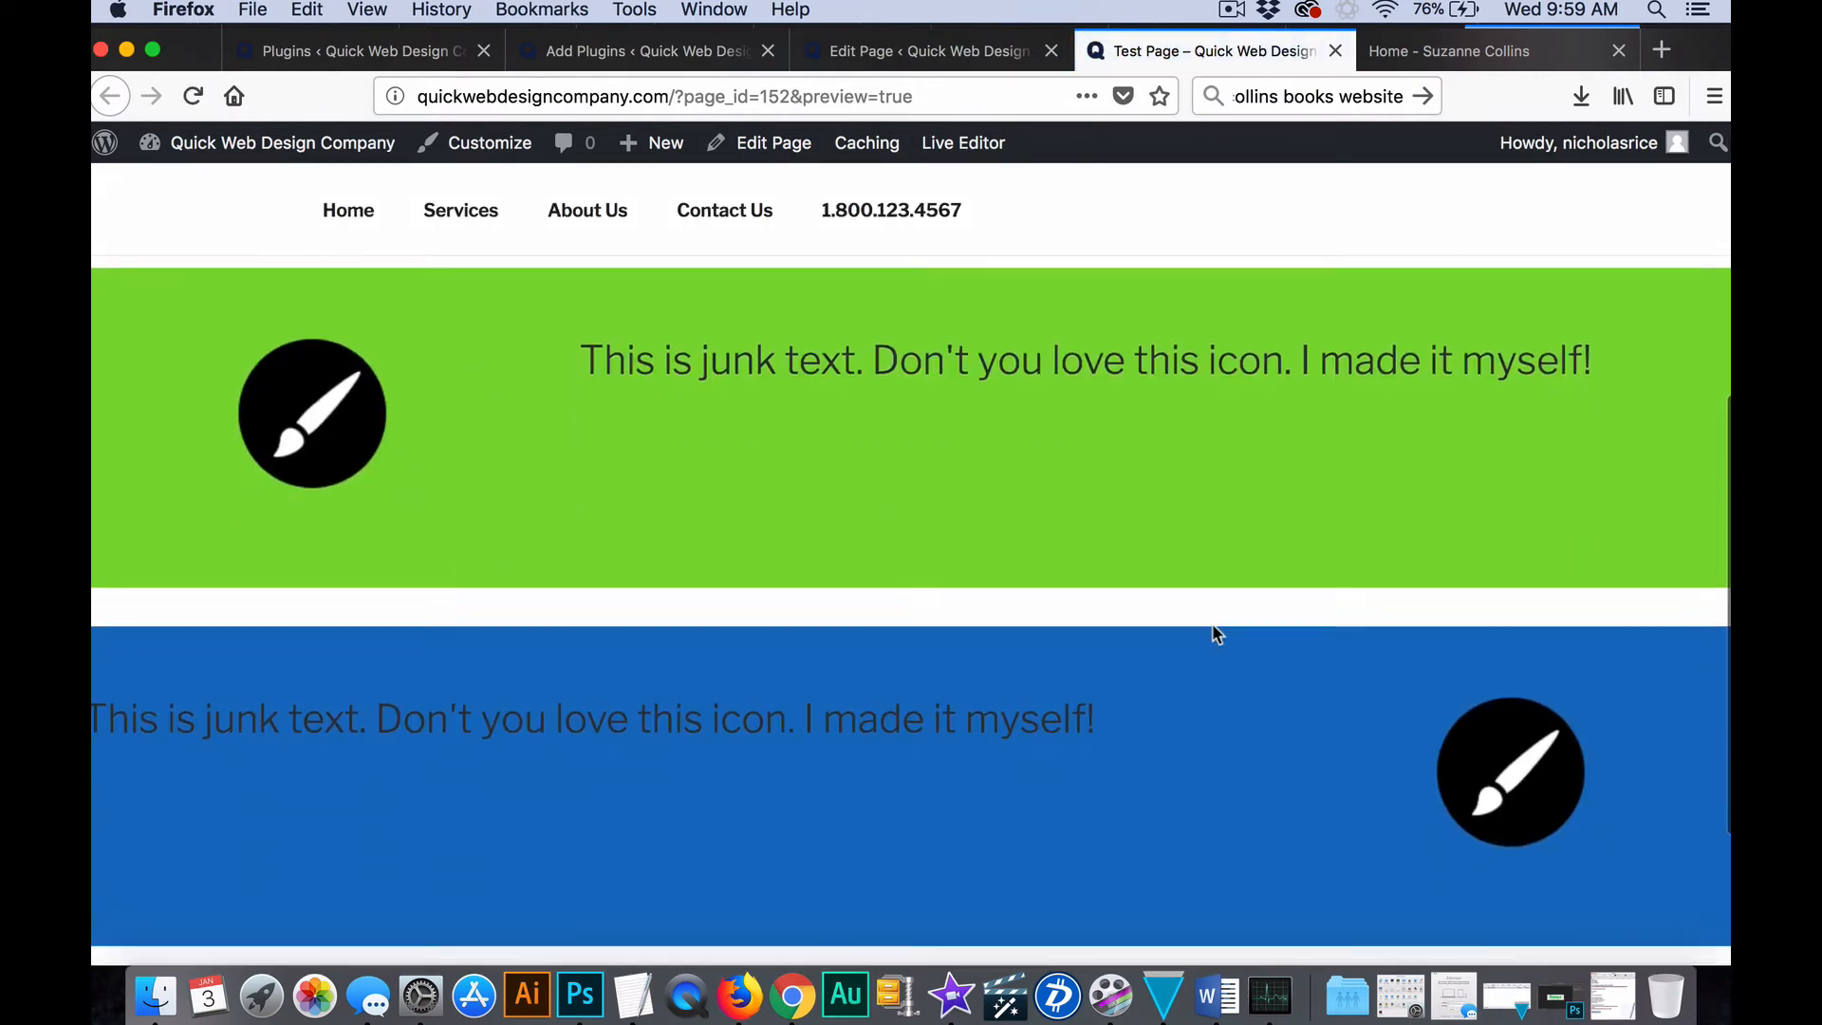
scroll(1211, 624, "up", 2)
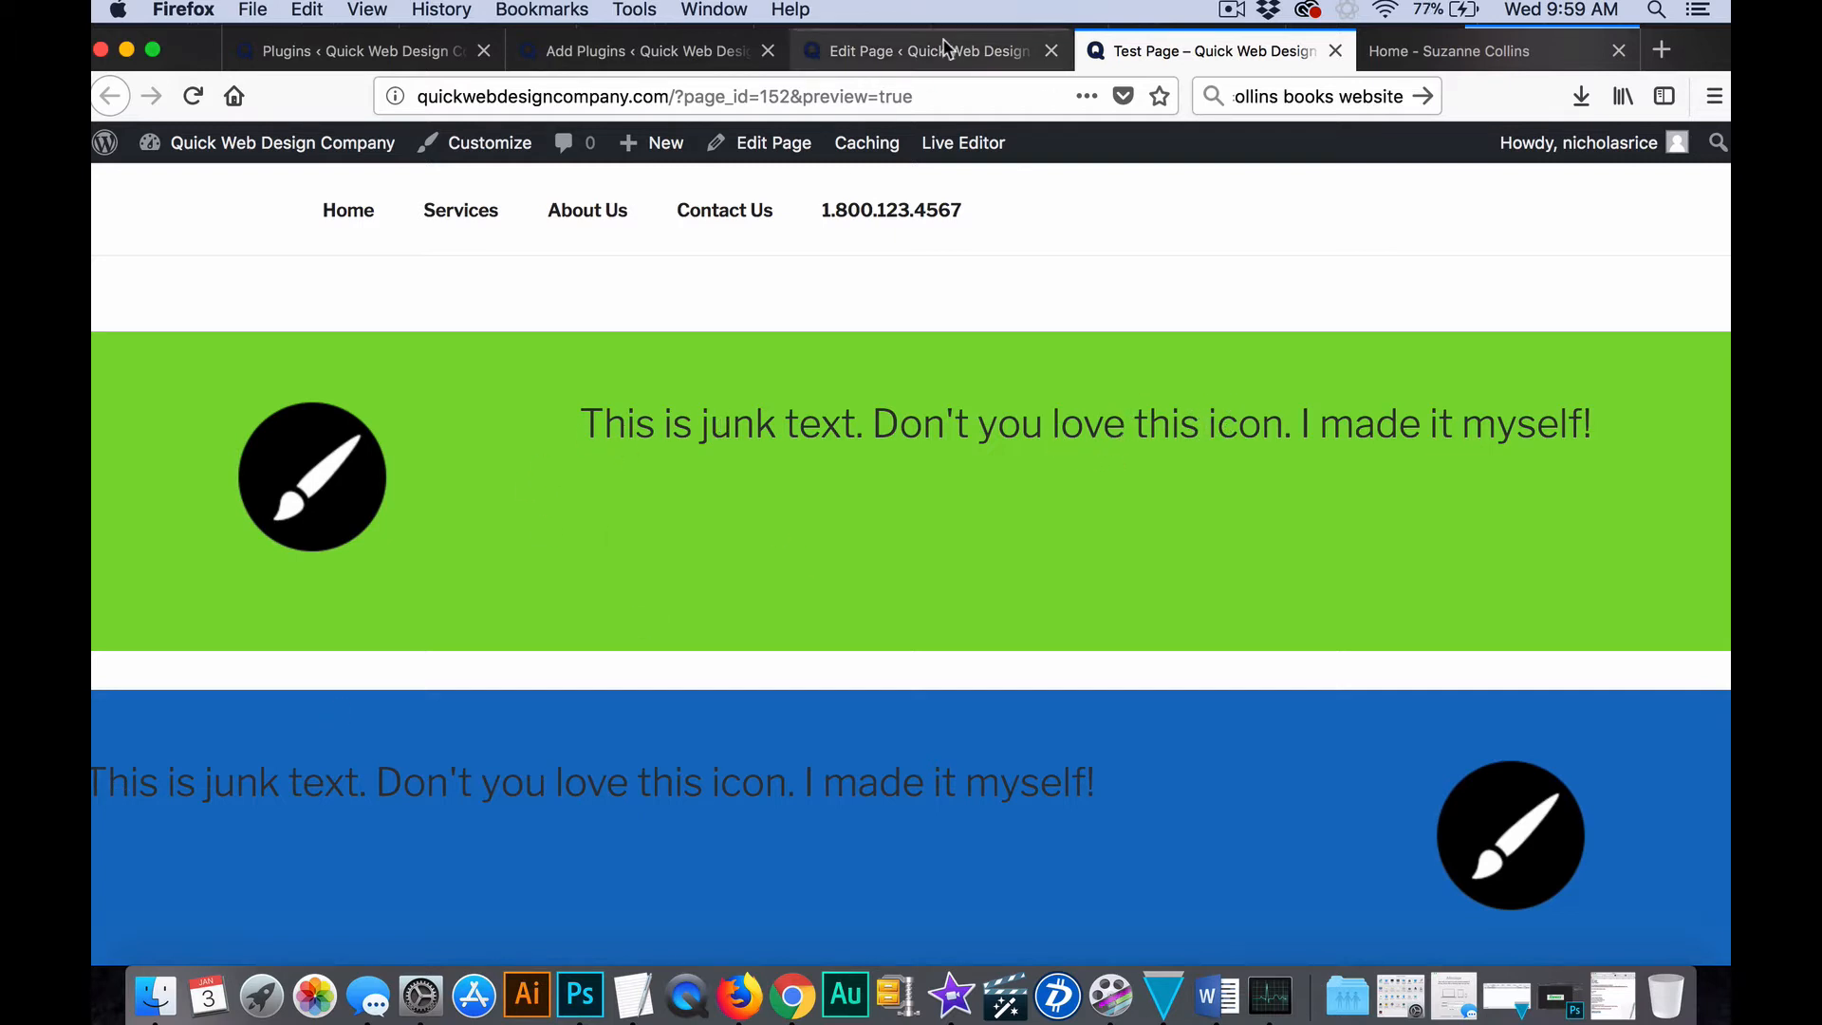
Return to the Test Page's editing screen.
left_click(626, 55)
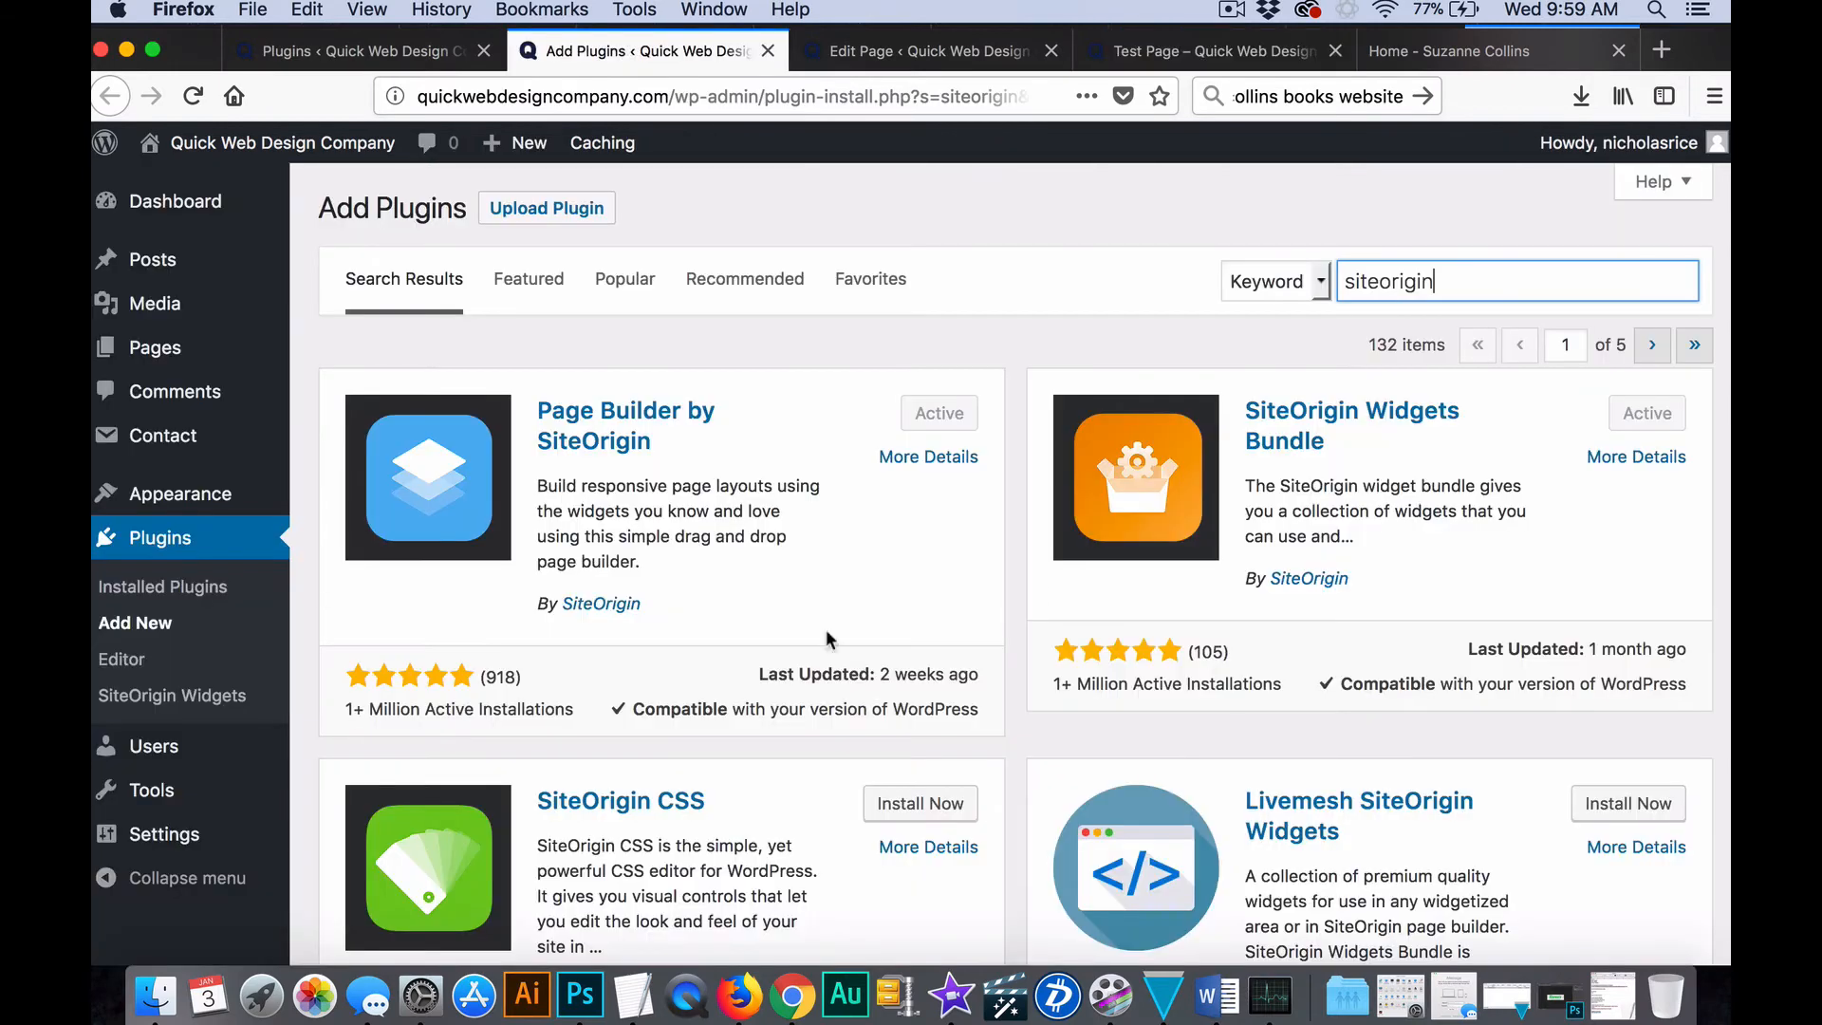
left_click(1091, 54)
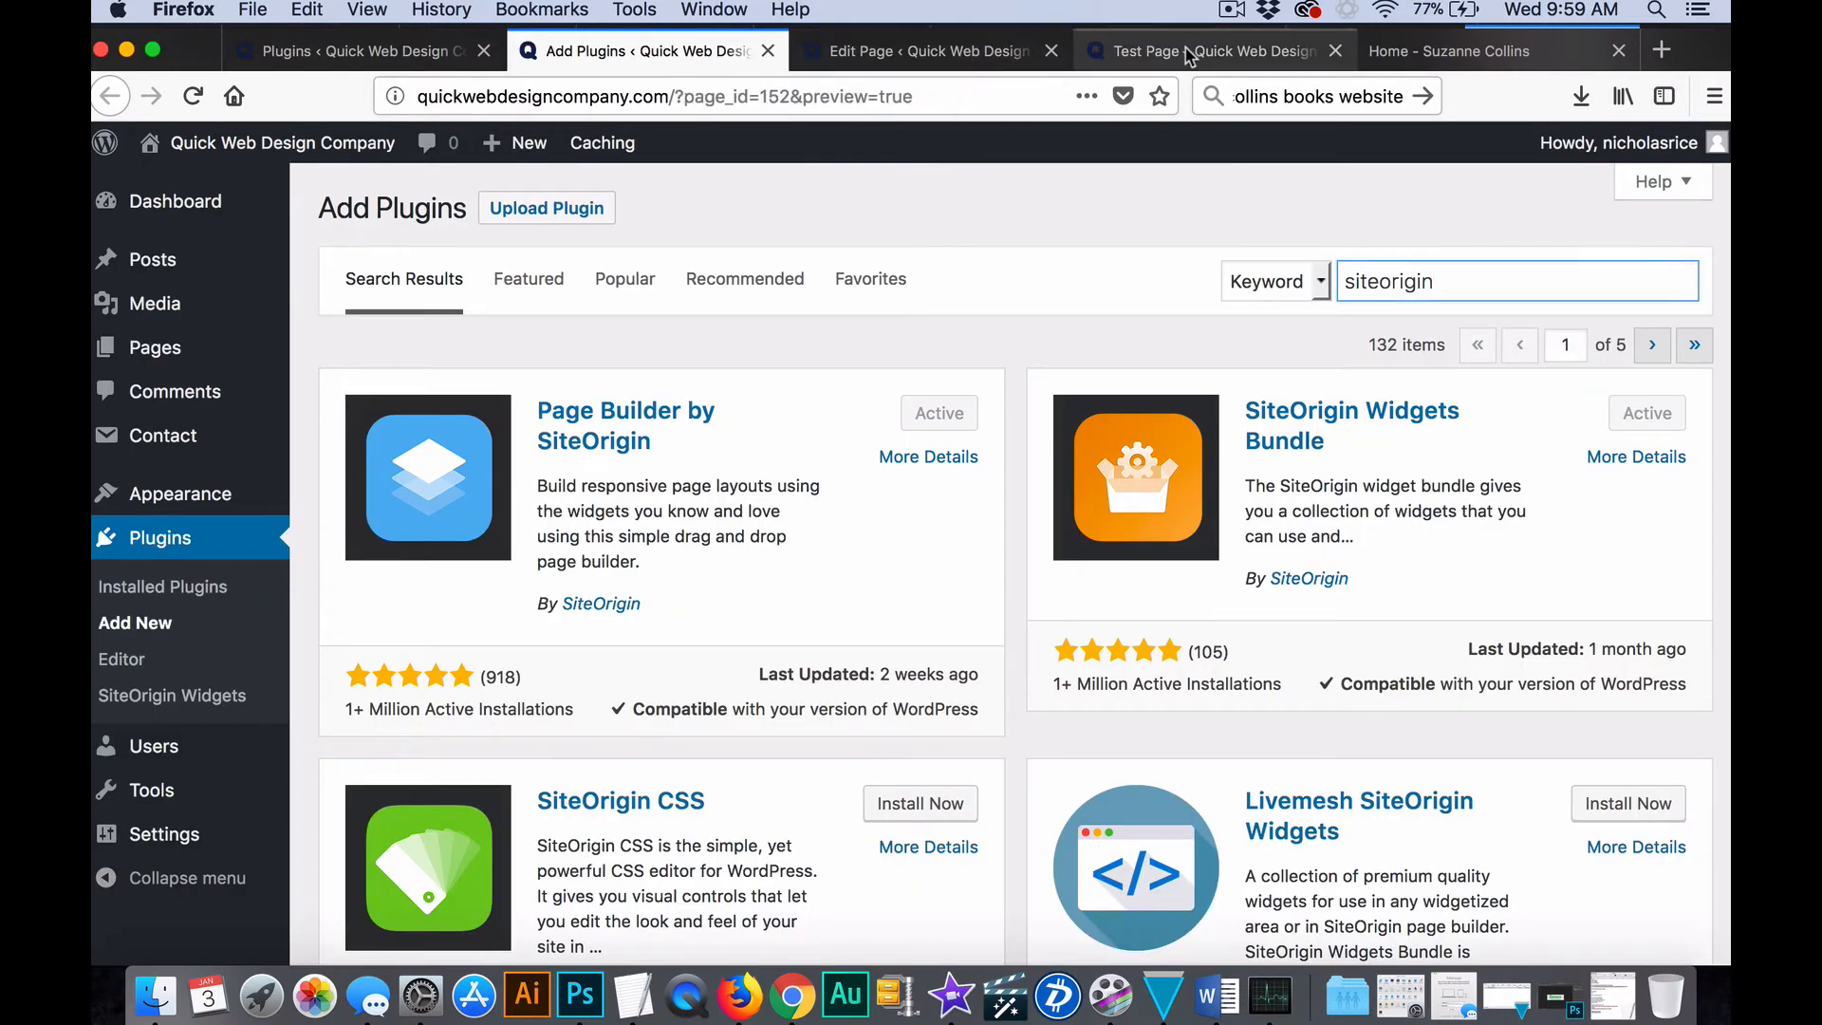
left_click(869, 53)
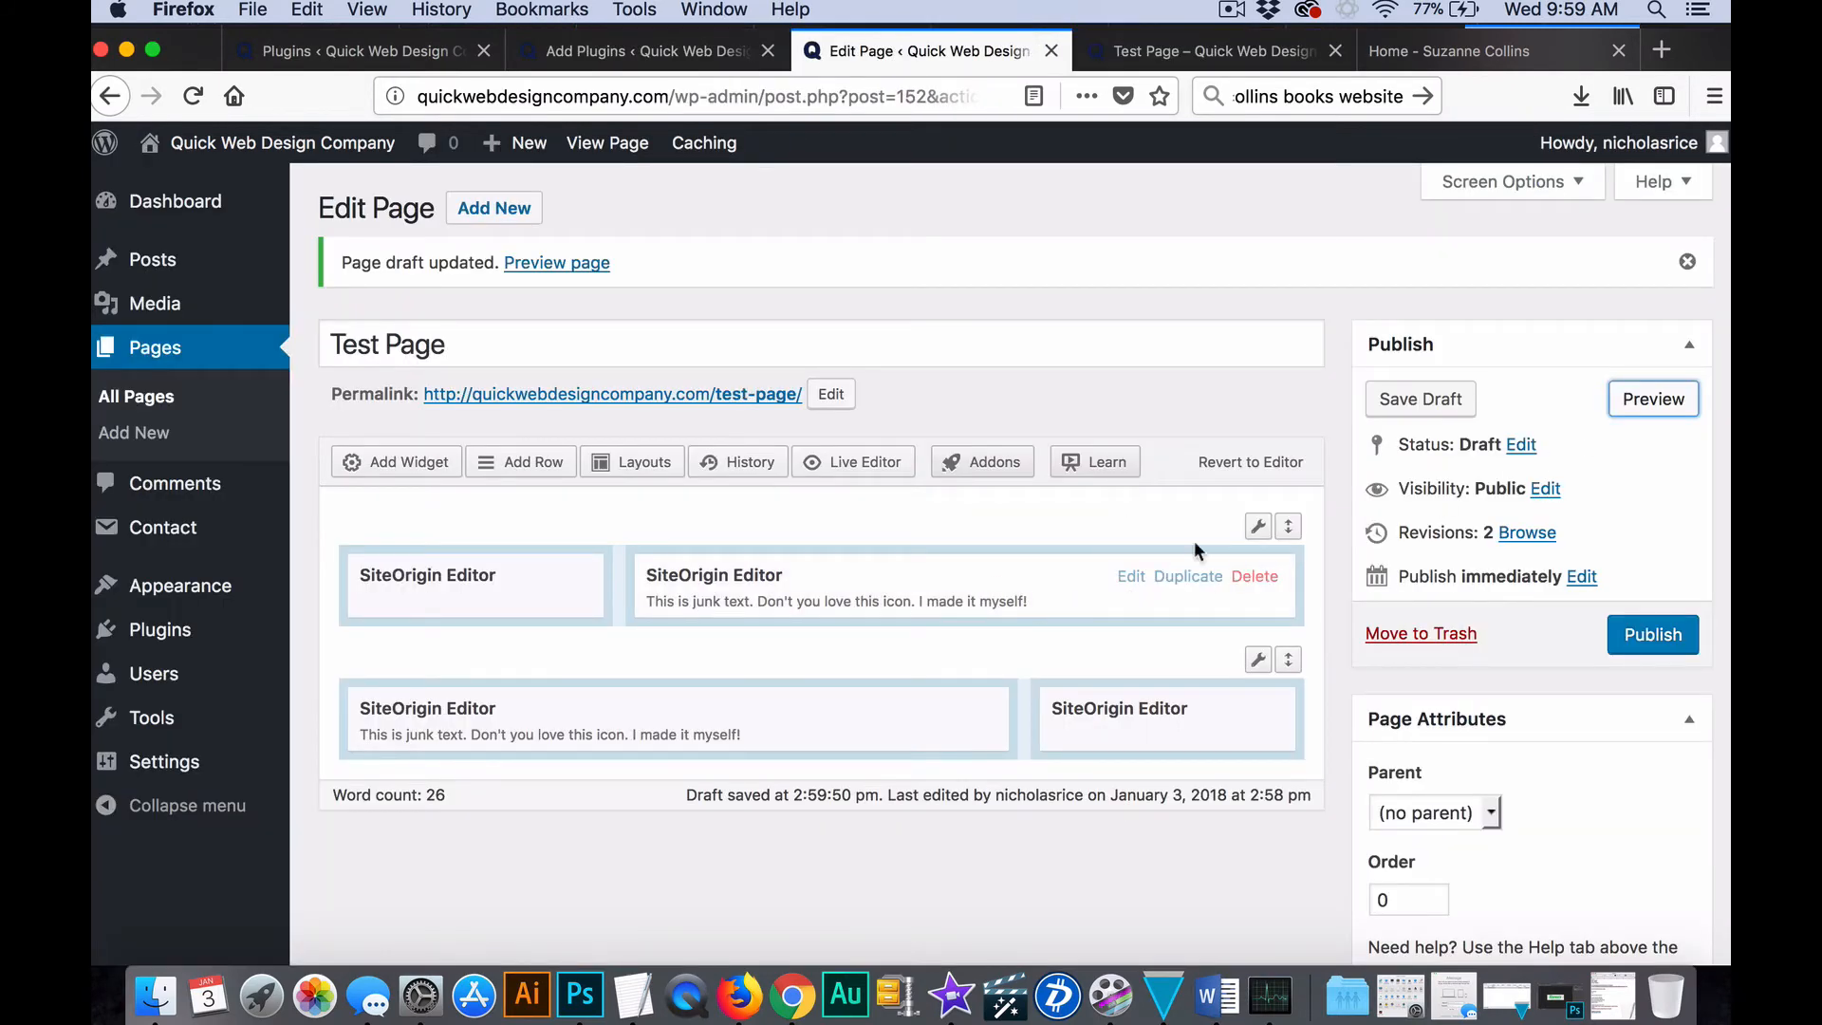
mouse_move(1258, 531)
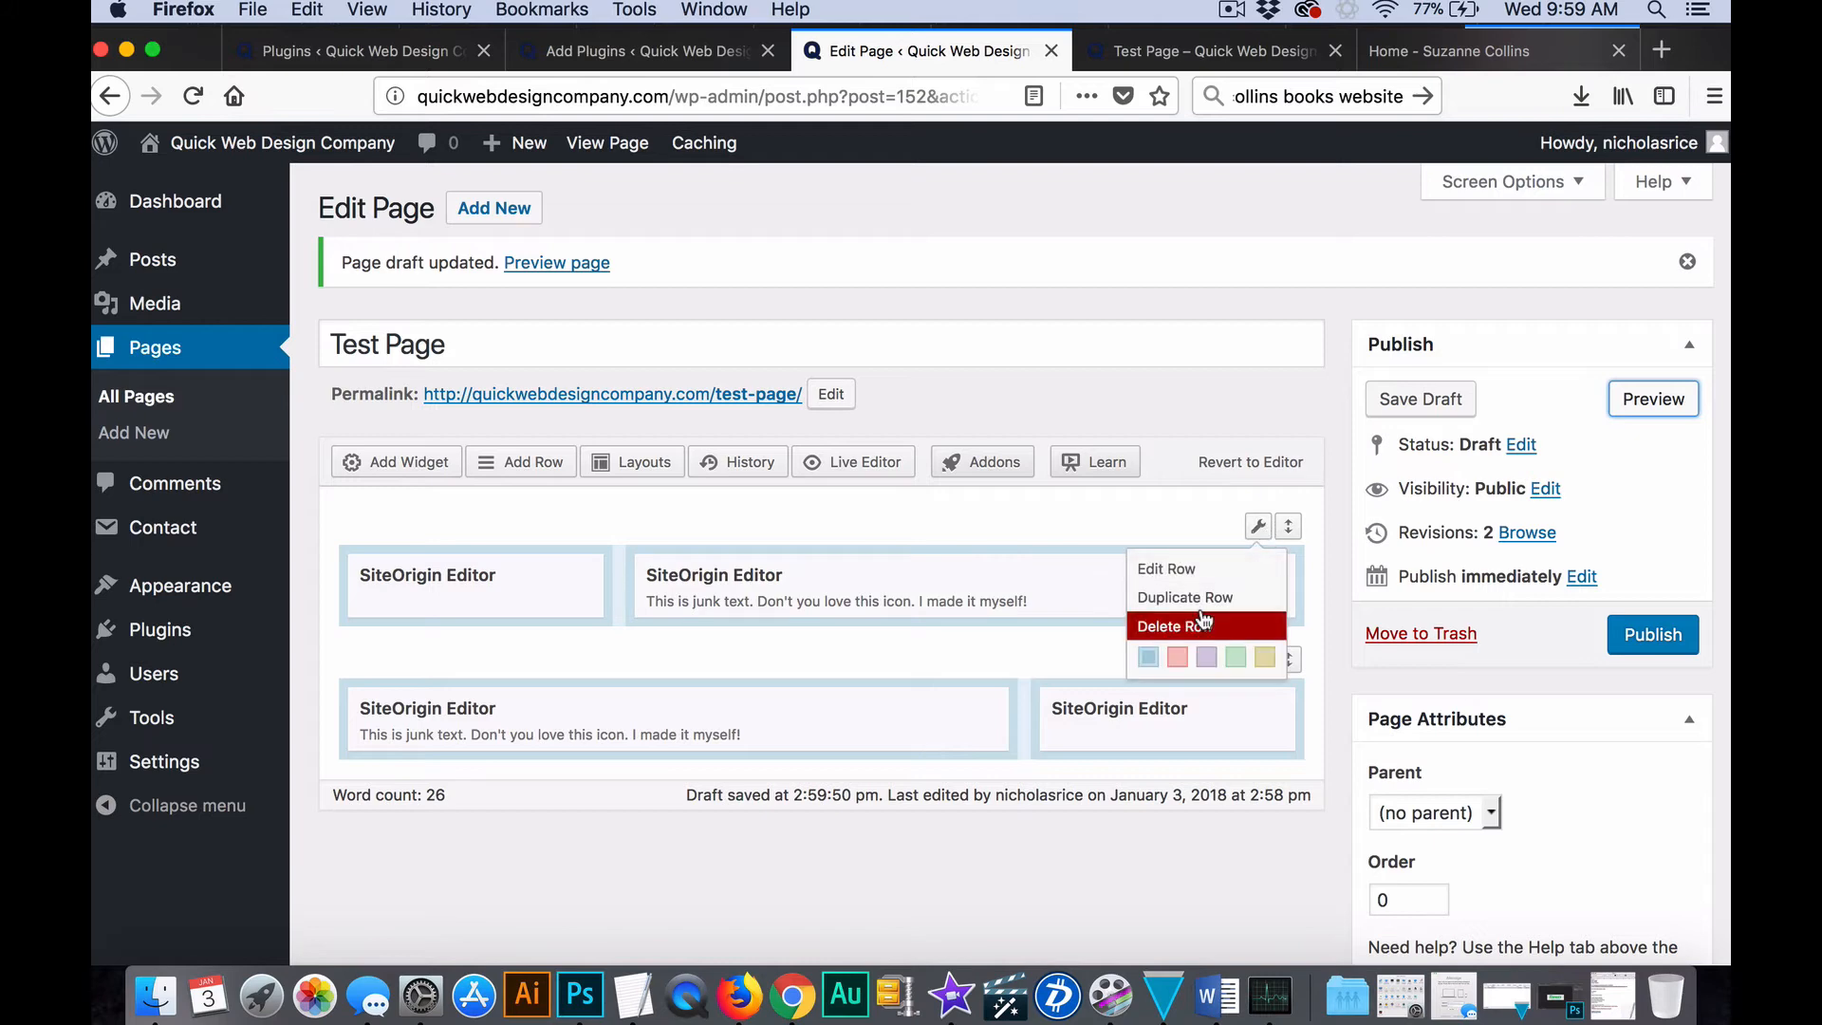
left_click(1169, 568)
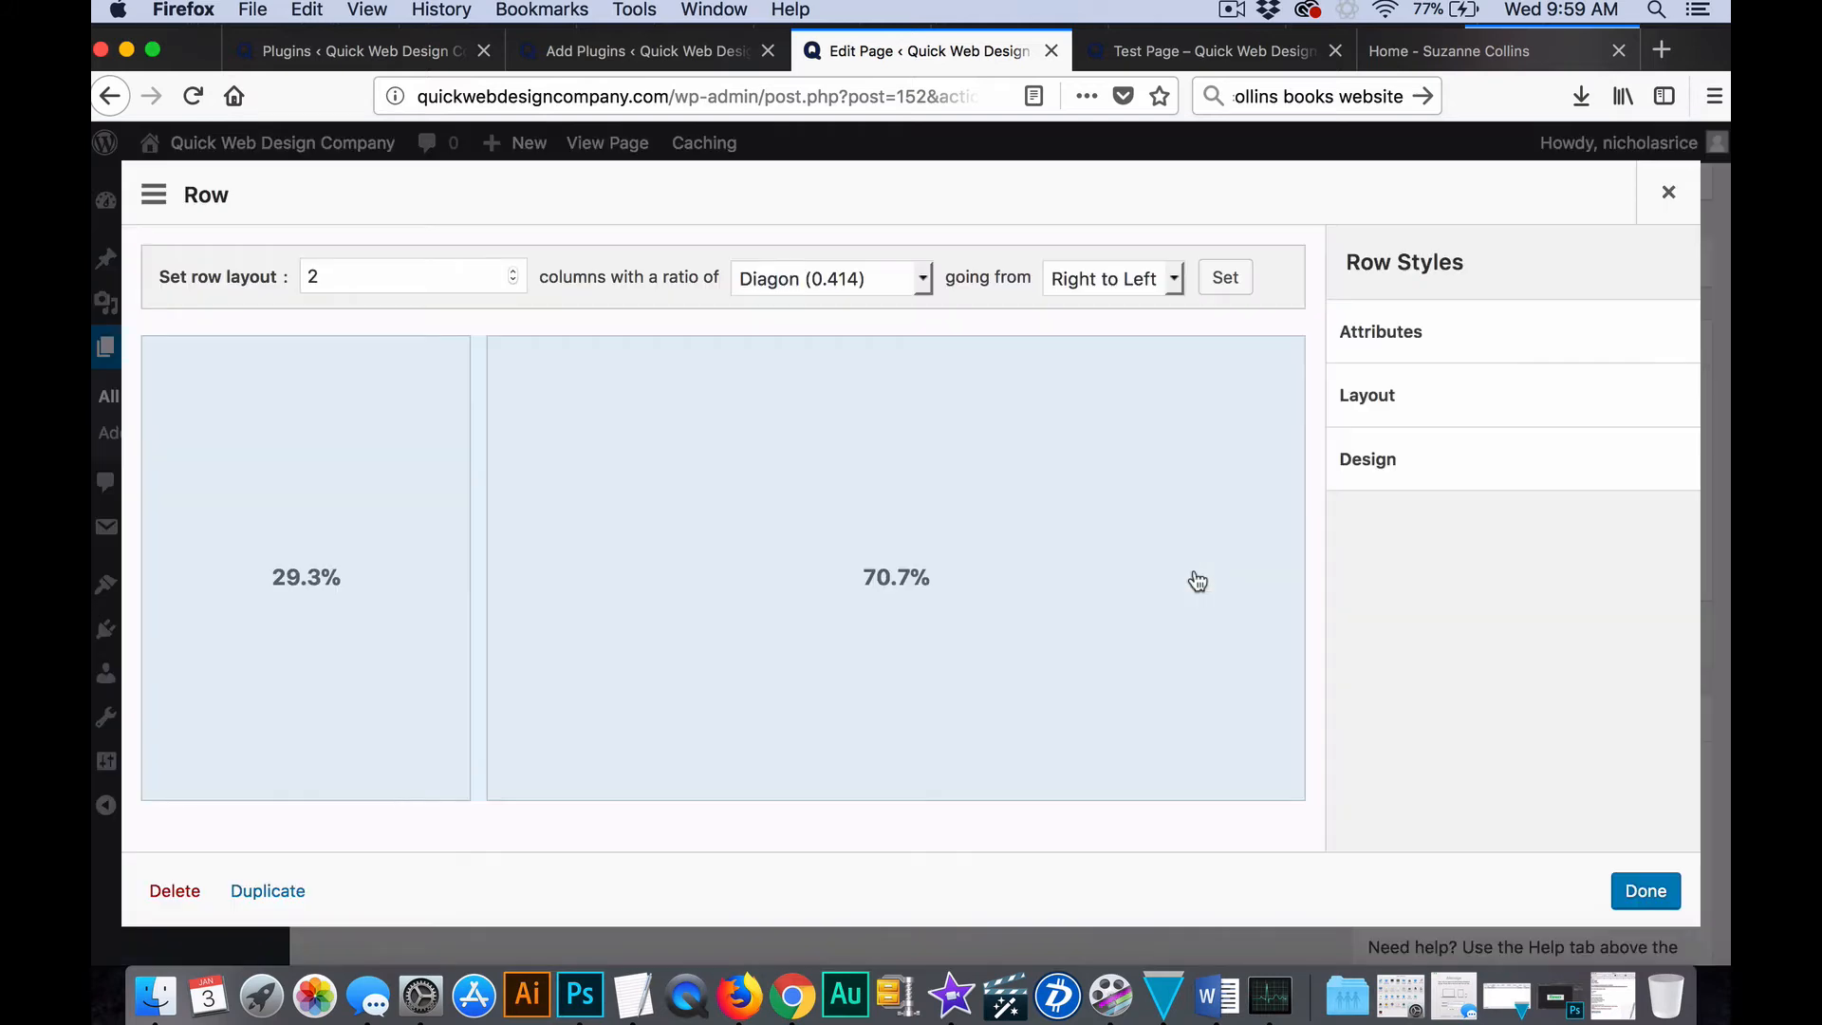
left_click(1458, 397)
scroll(1386, 596, "down", 3)
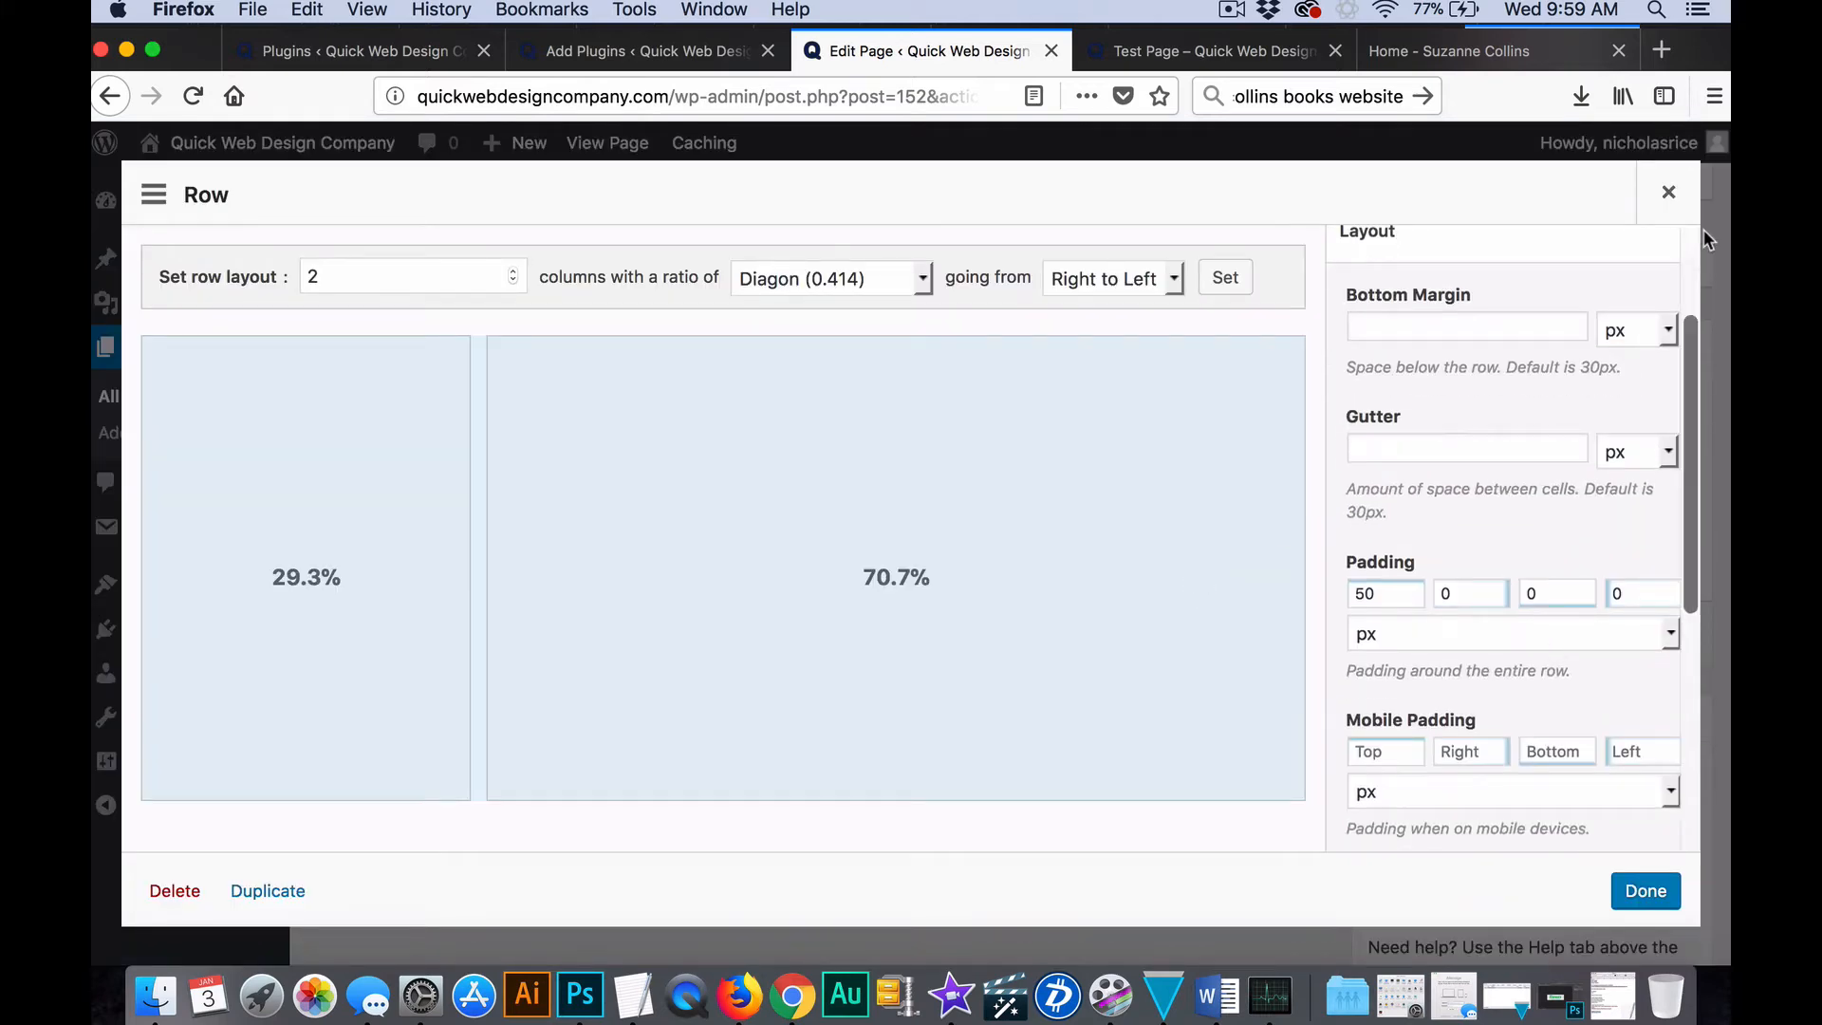
left_click(1668, 193)
Set the second row's text widget padding to 0 top, right and bottom and 100 px left, and preview the page.
mouse_move(924, 594)
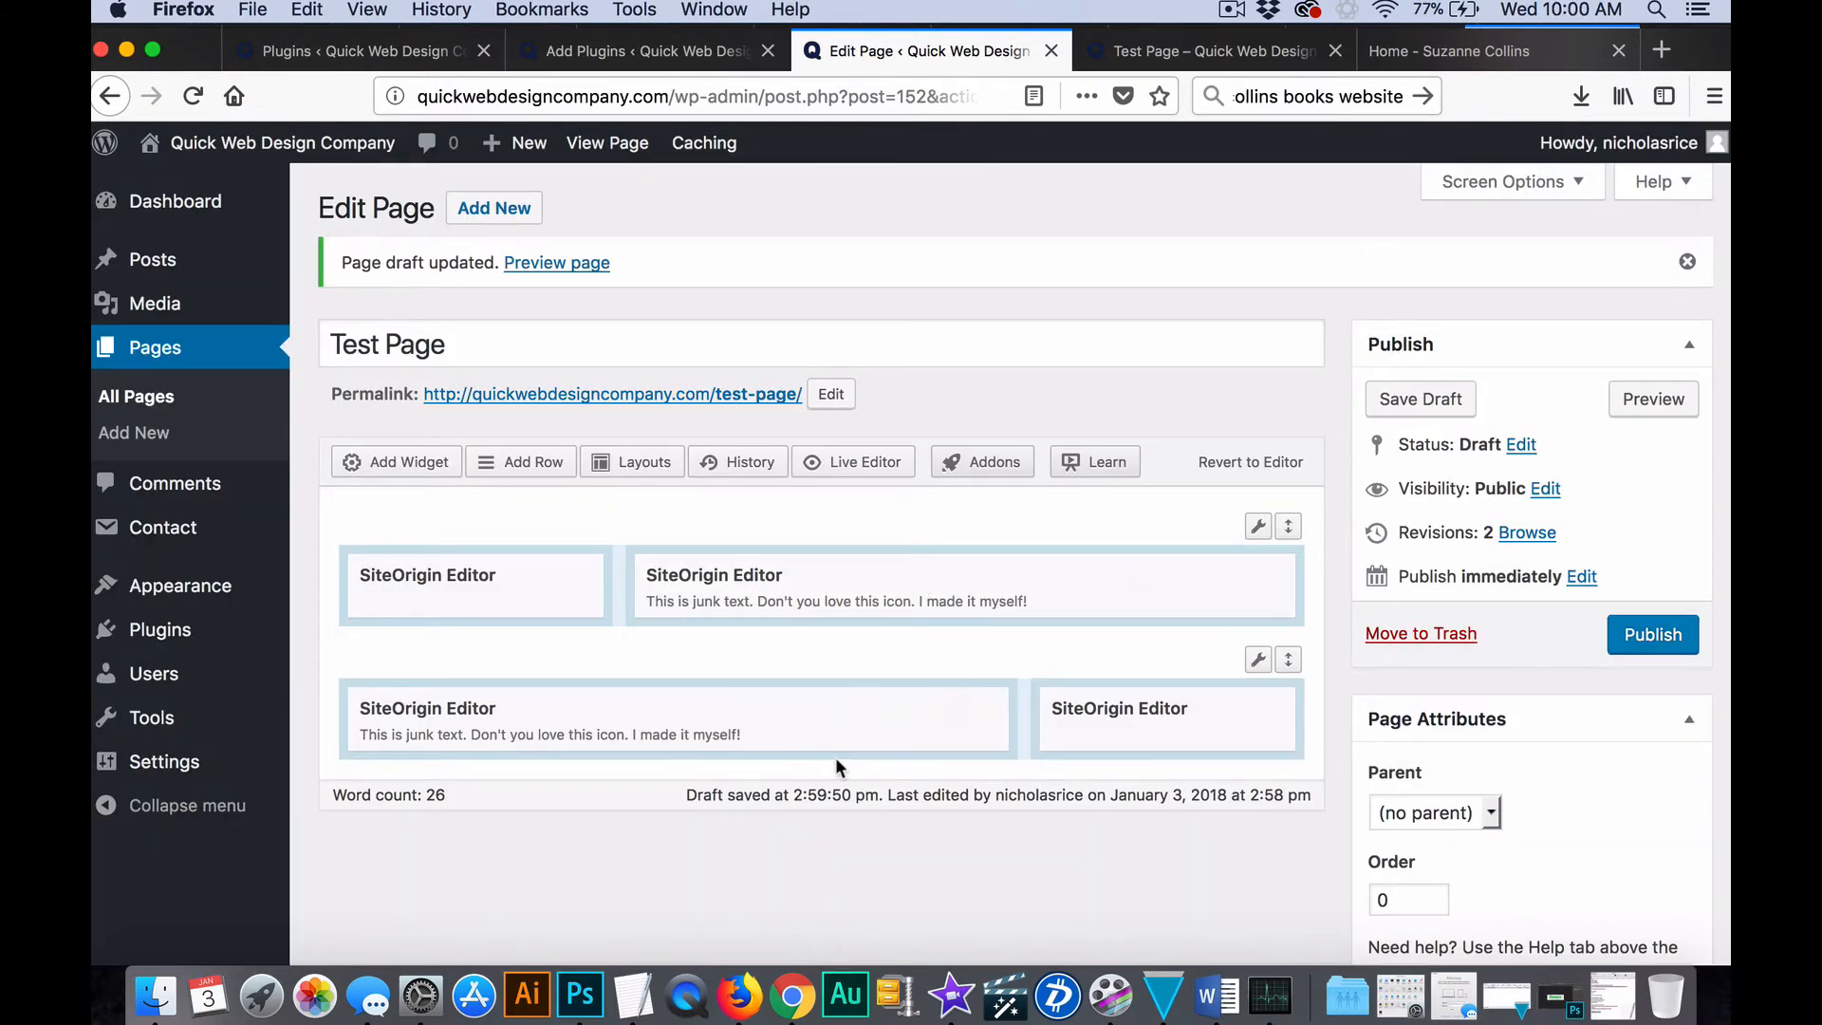
left_click(843, 712)
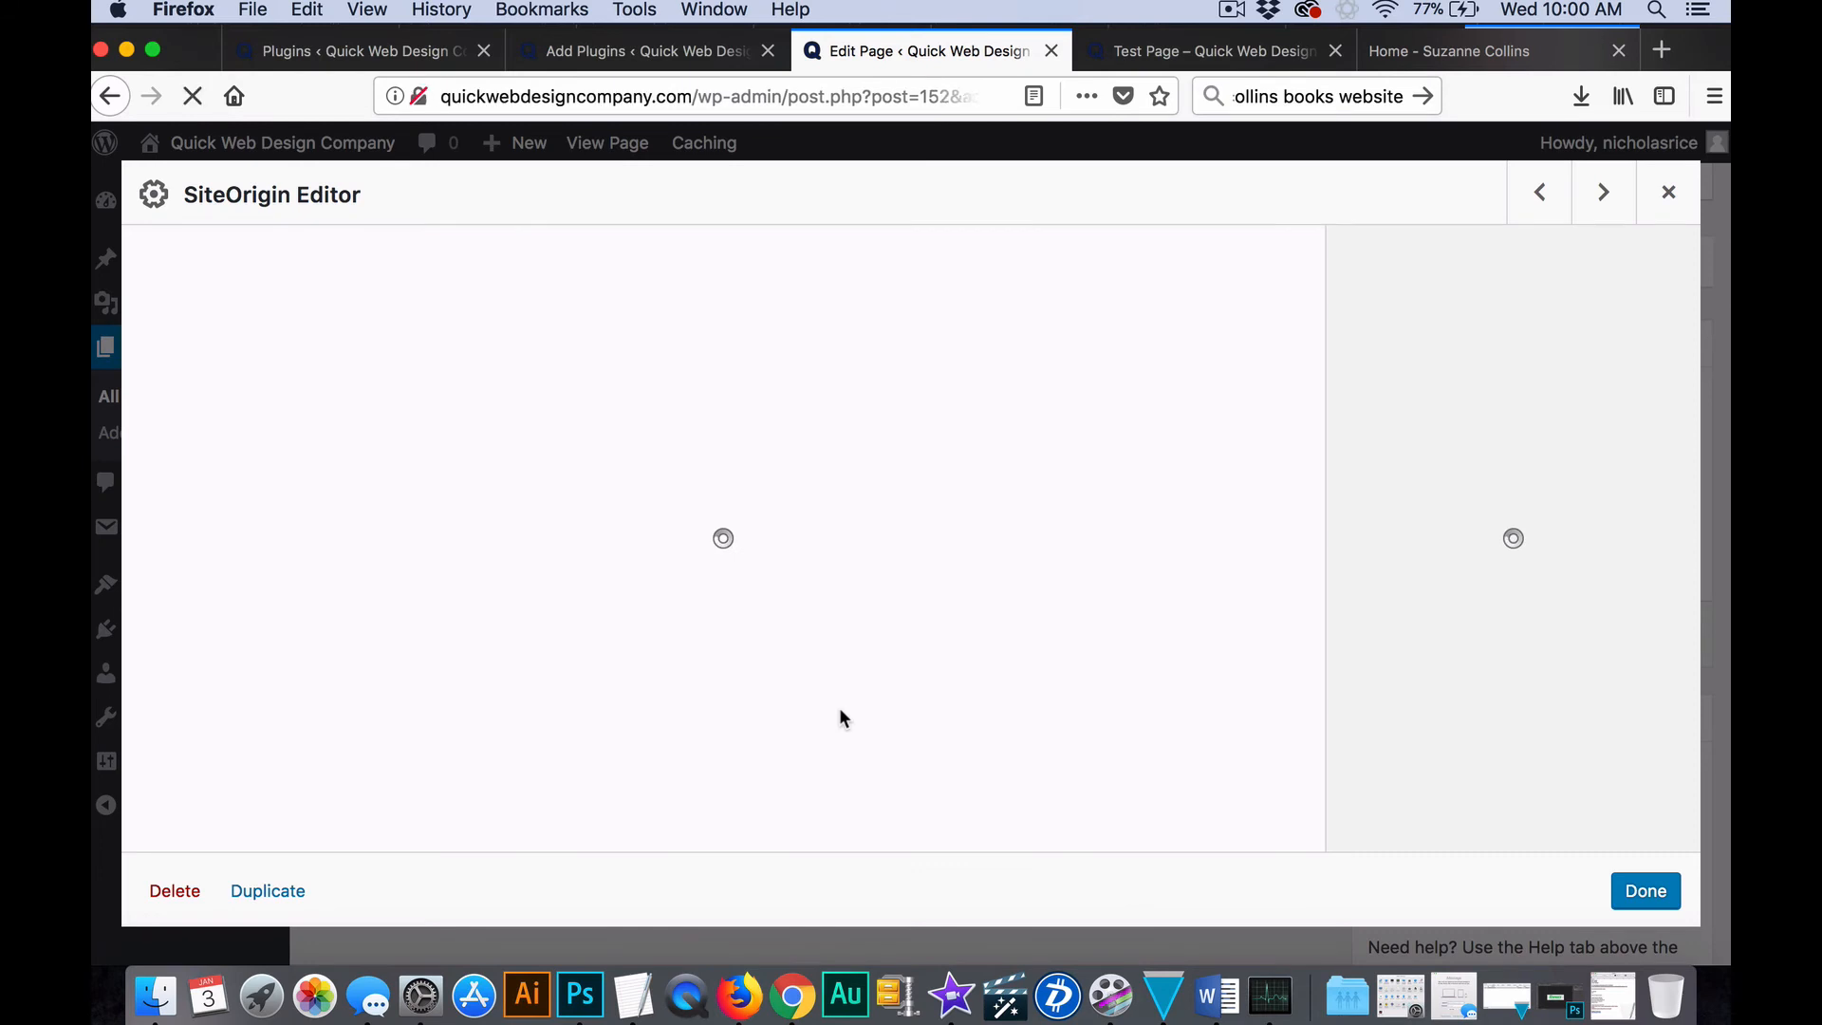
left_click(1433, 404)
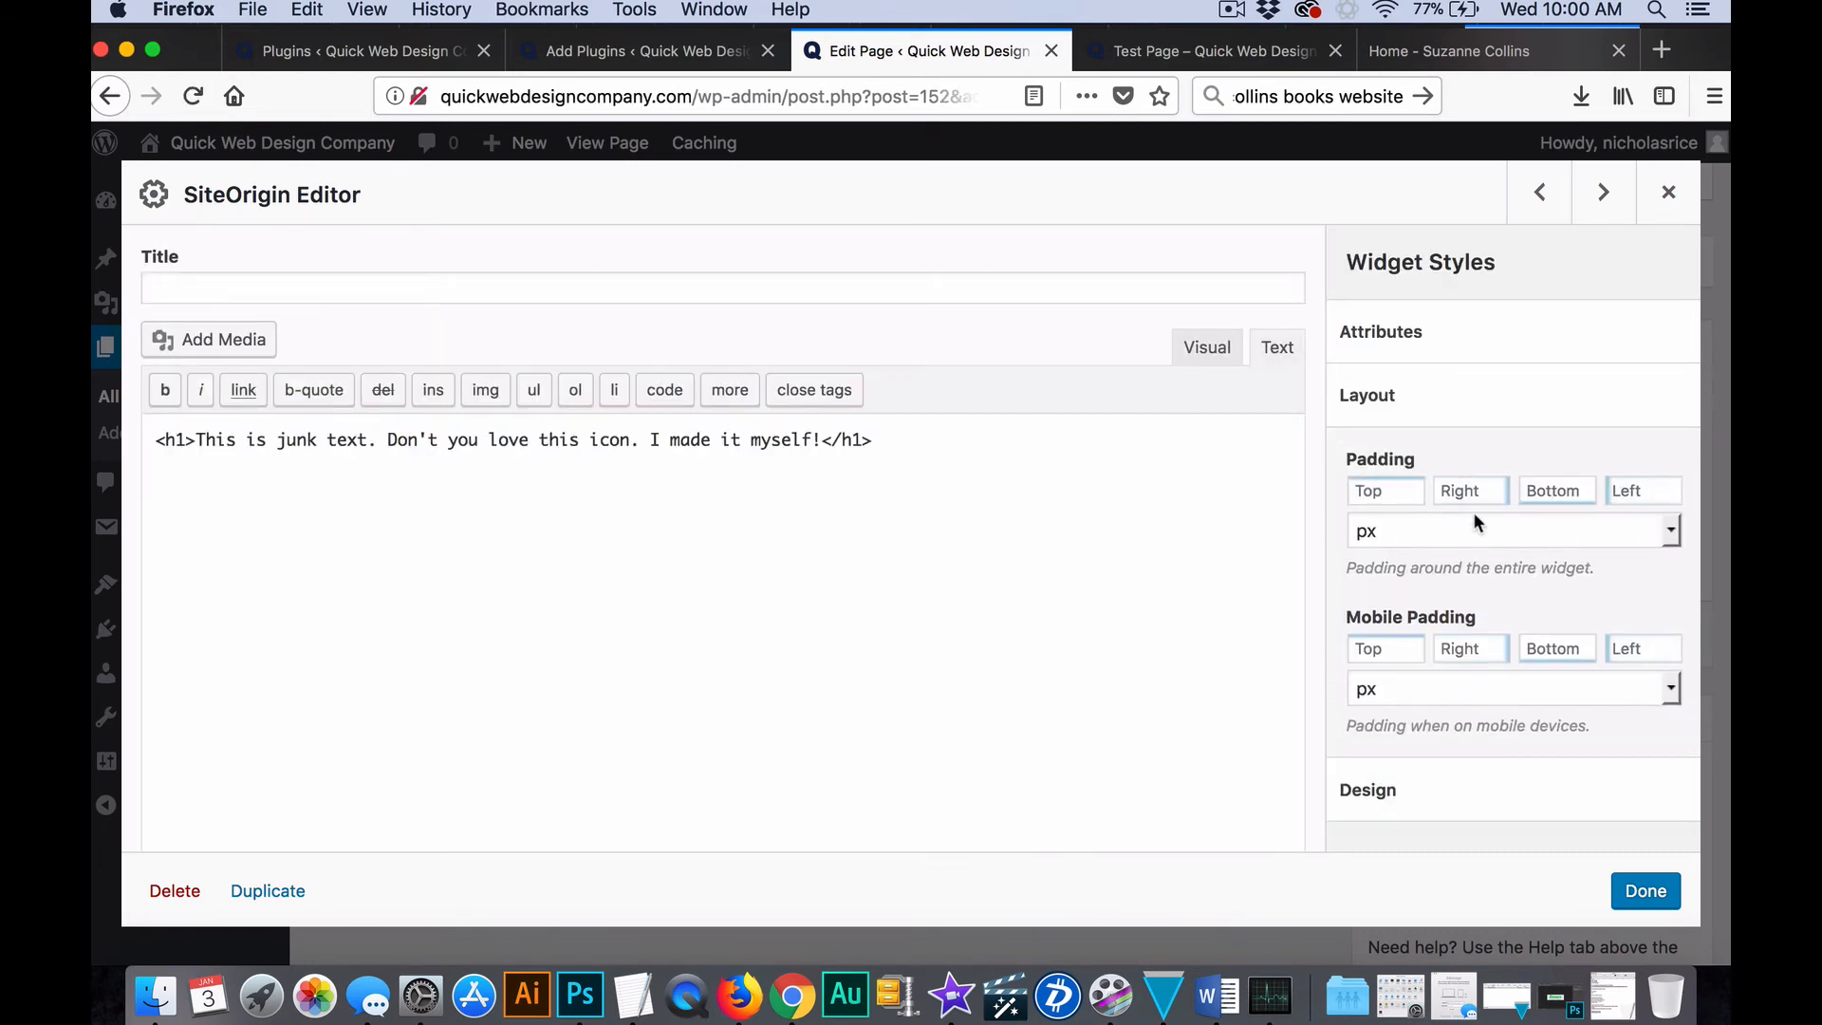
left_click(1406, 498)
type("0")
key("Tab")
key("Tab")
key("Tab")
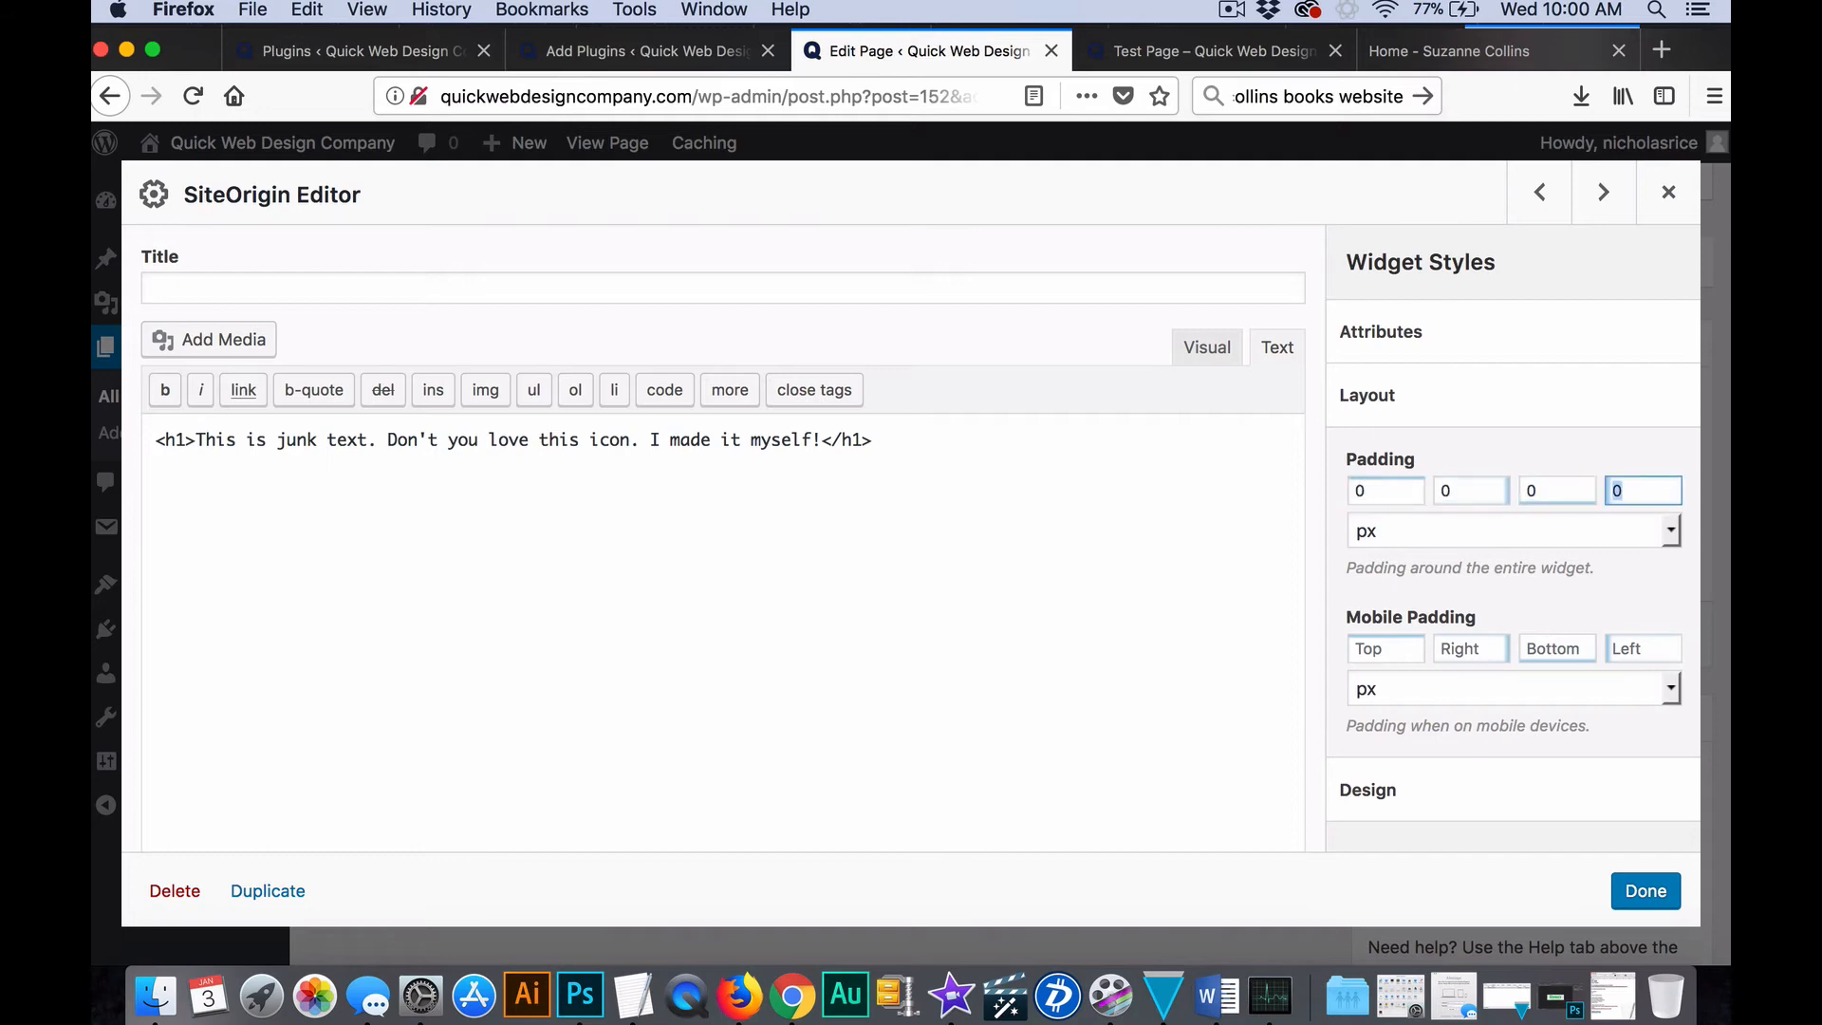
type("100")
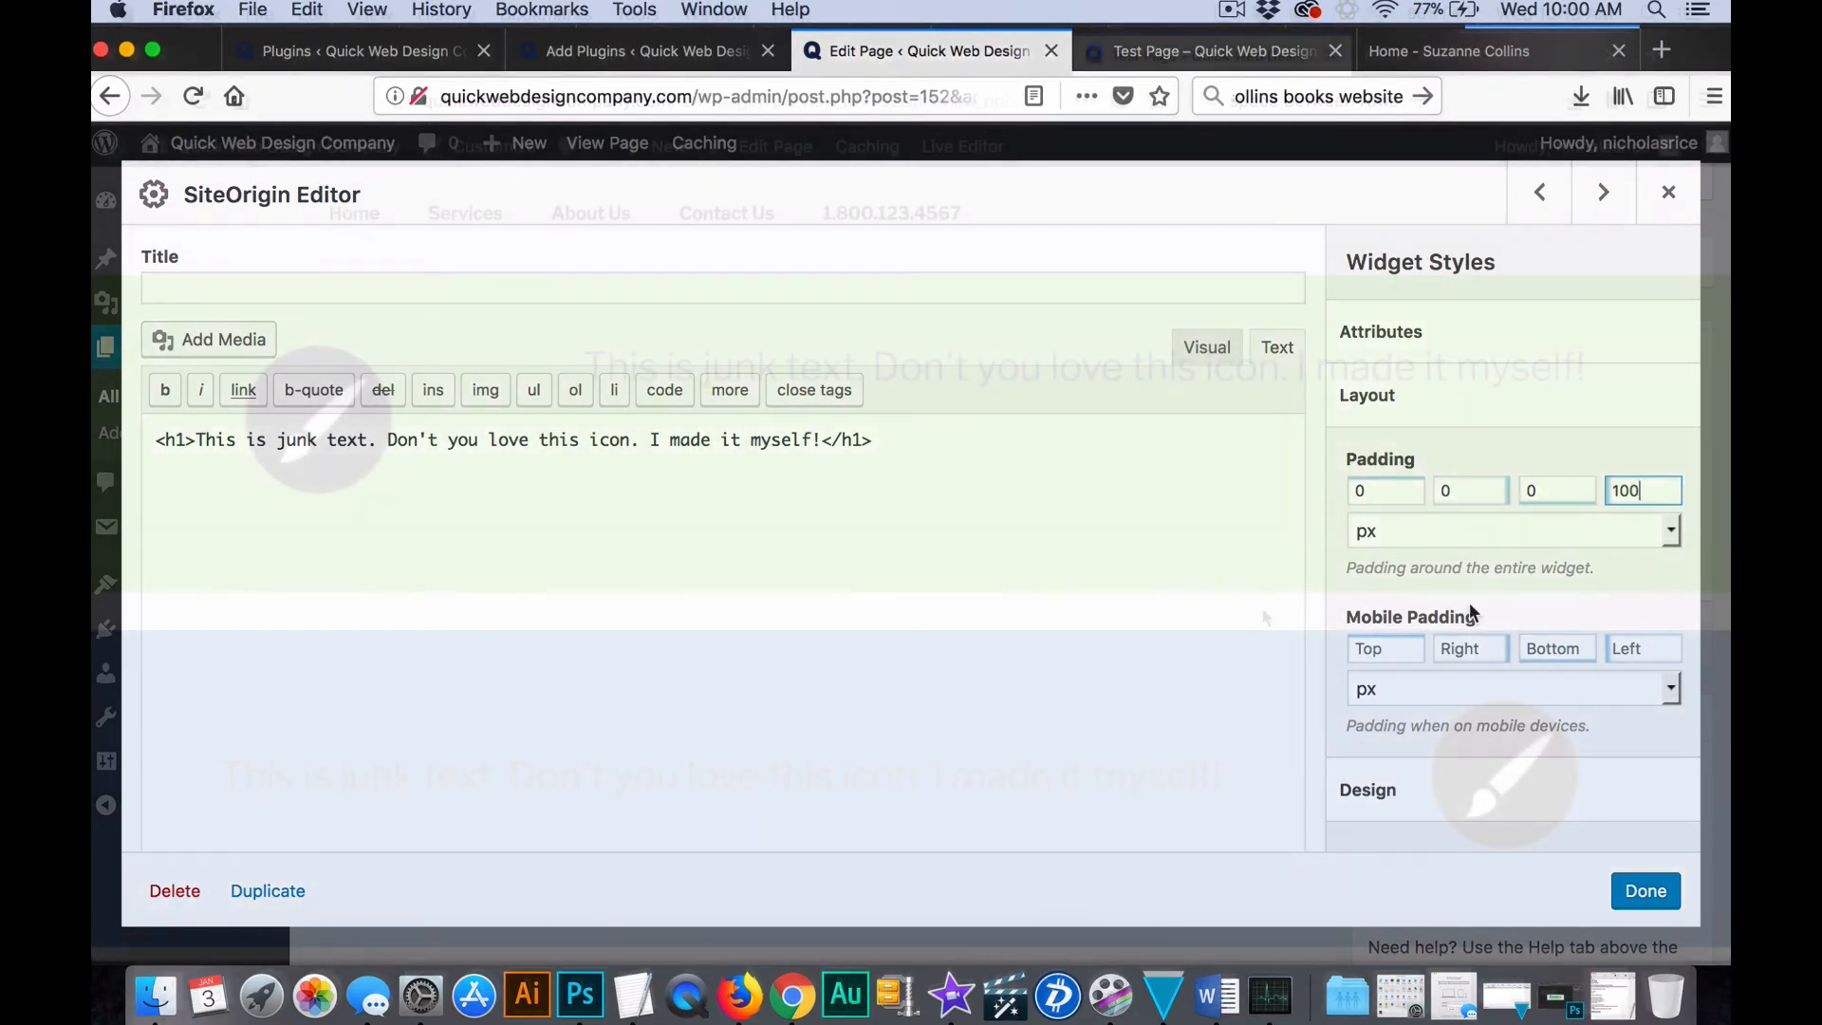
left_click(1648, 890)
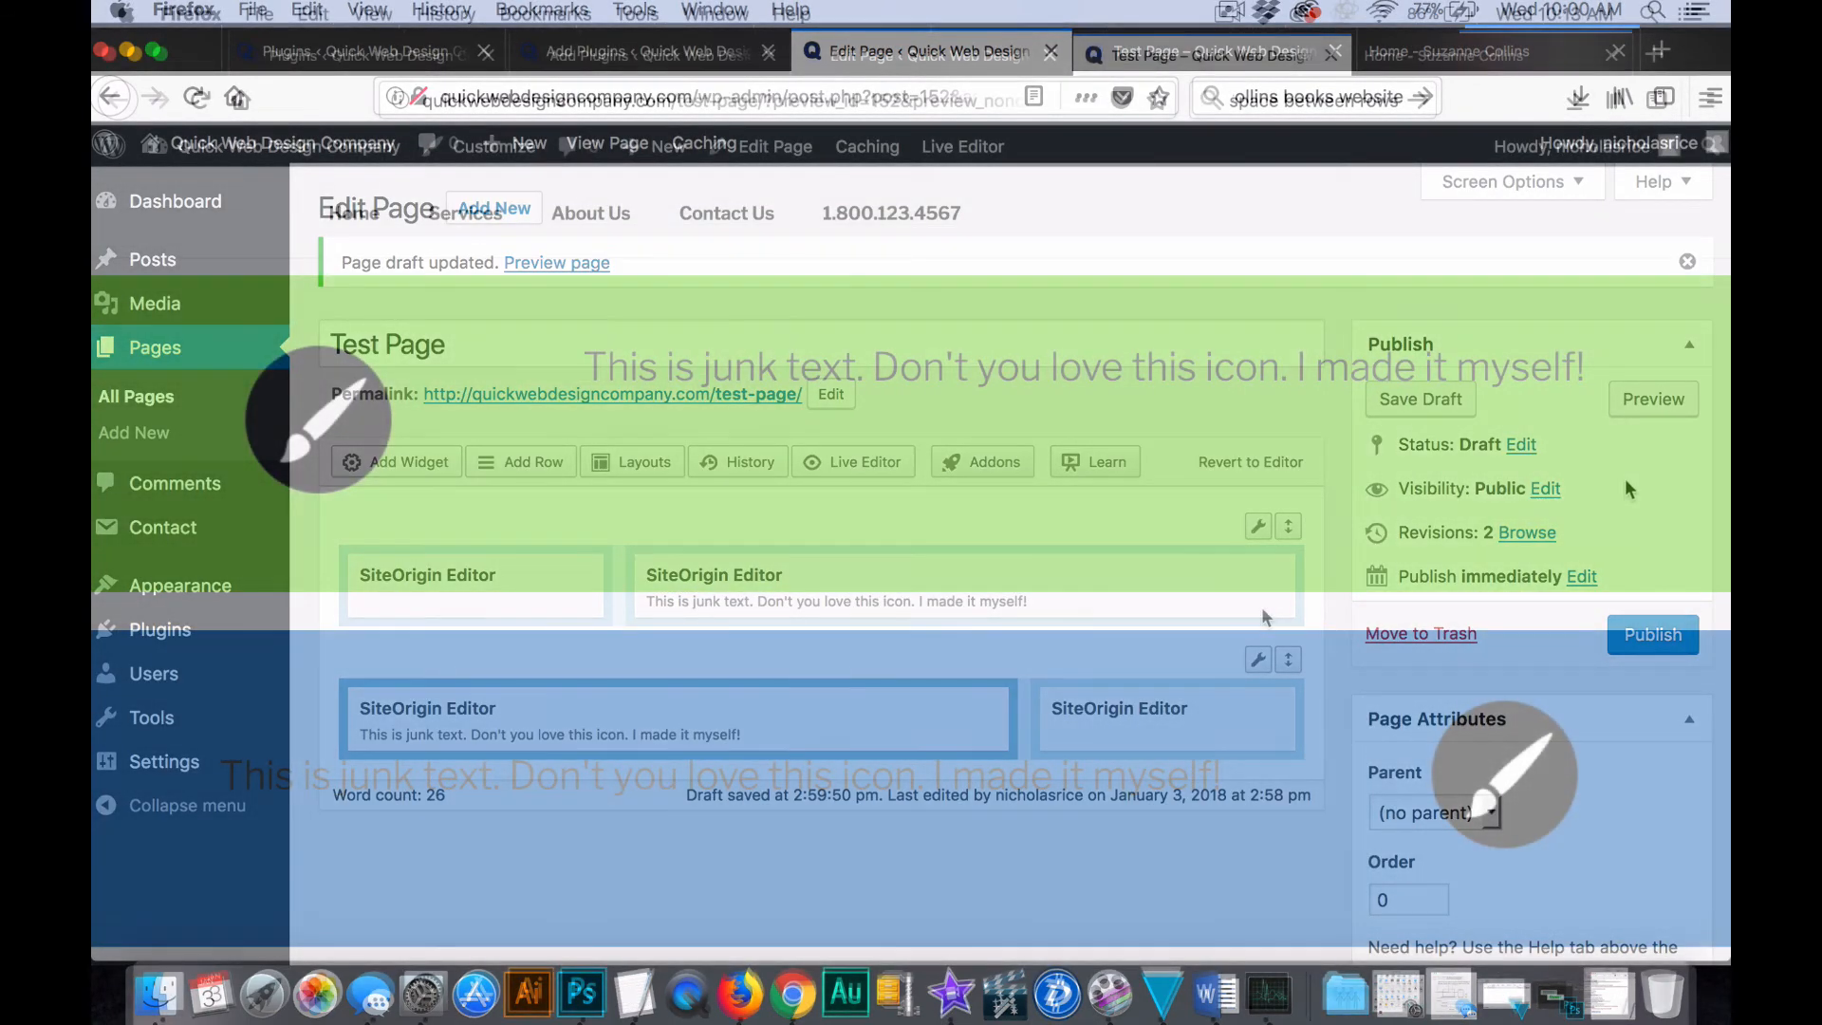
left_click(1652, 399)
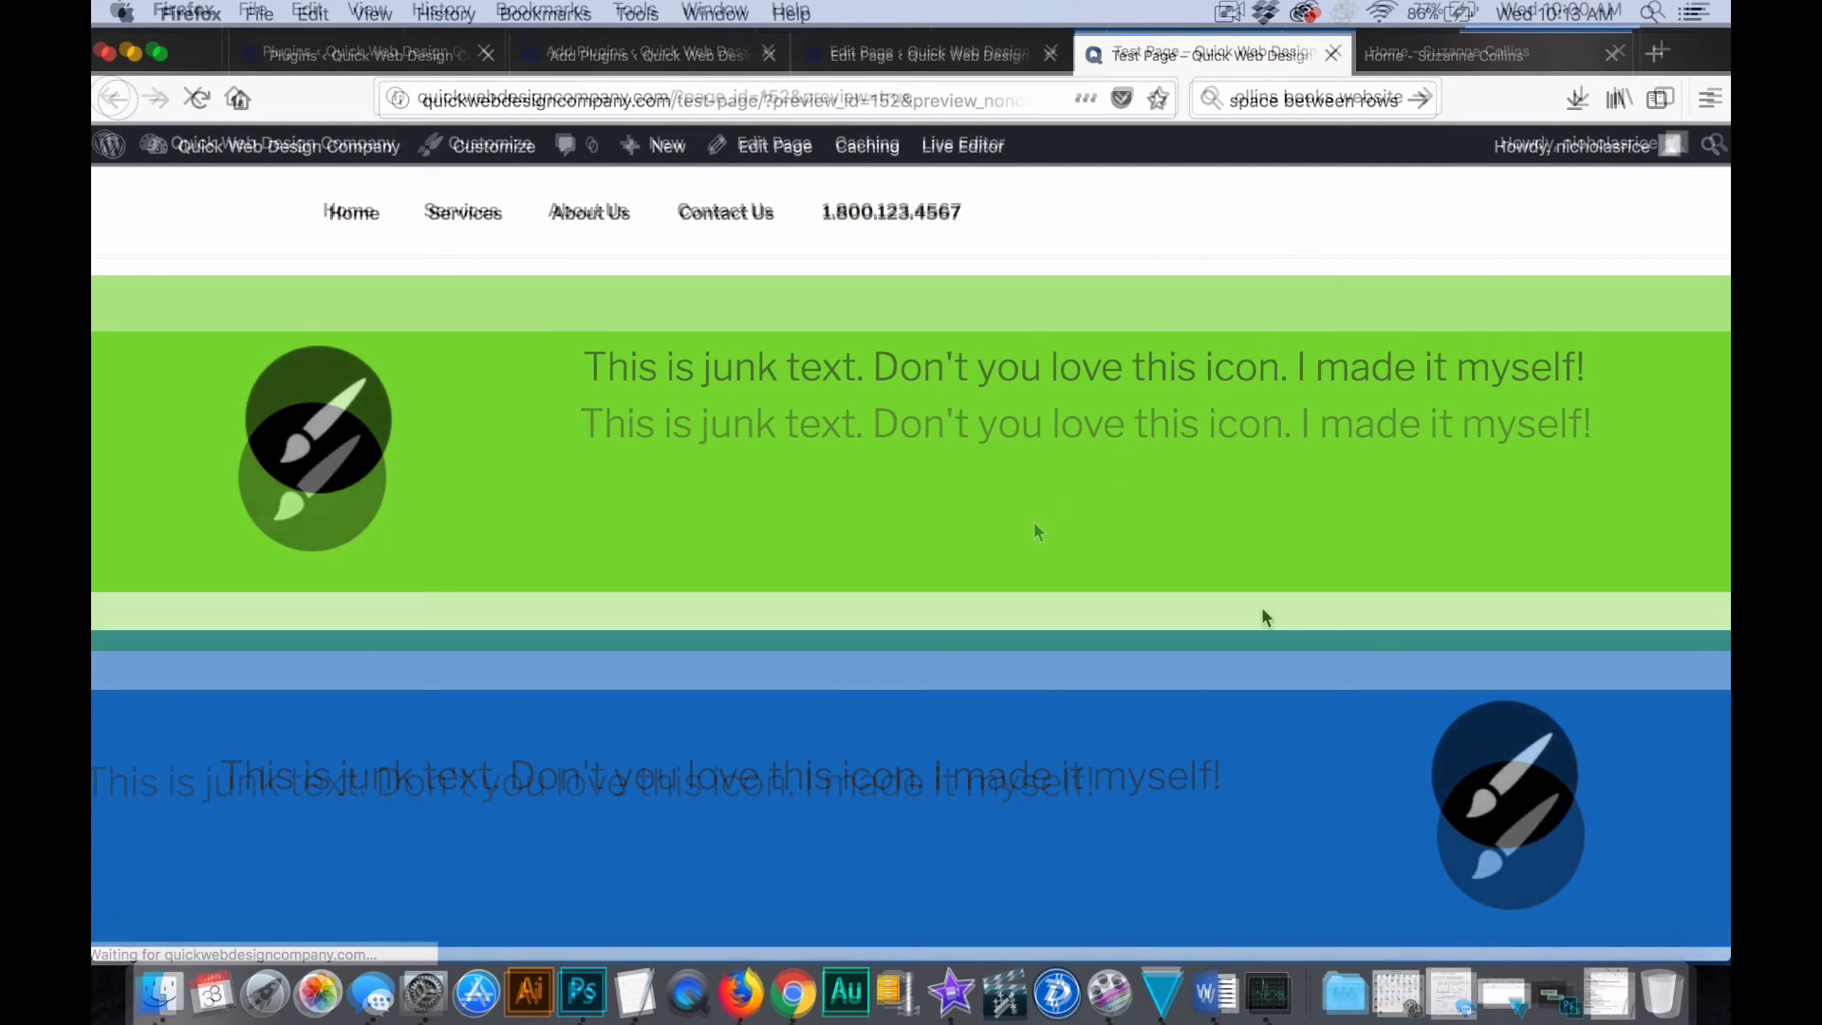